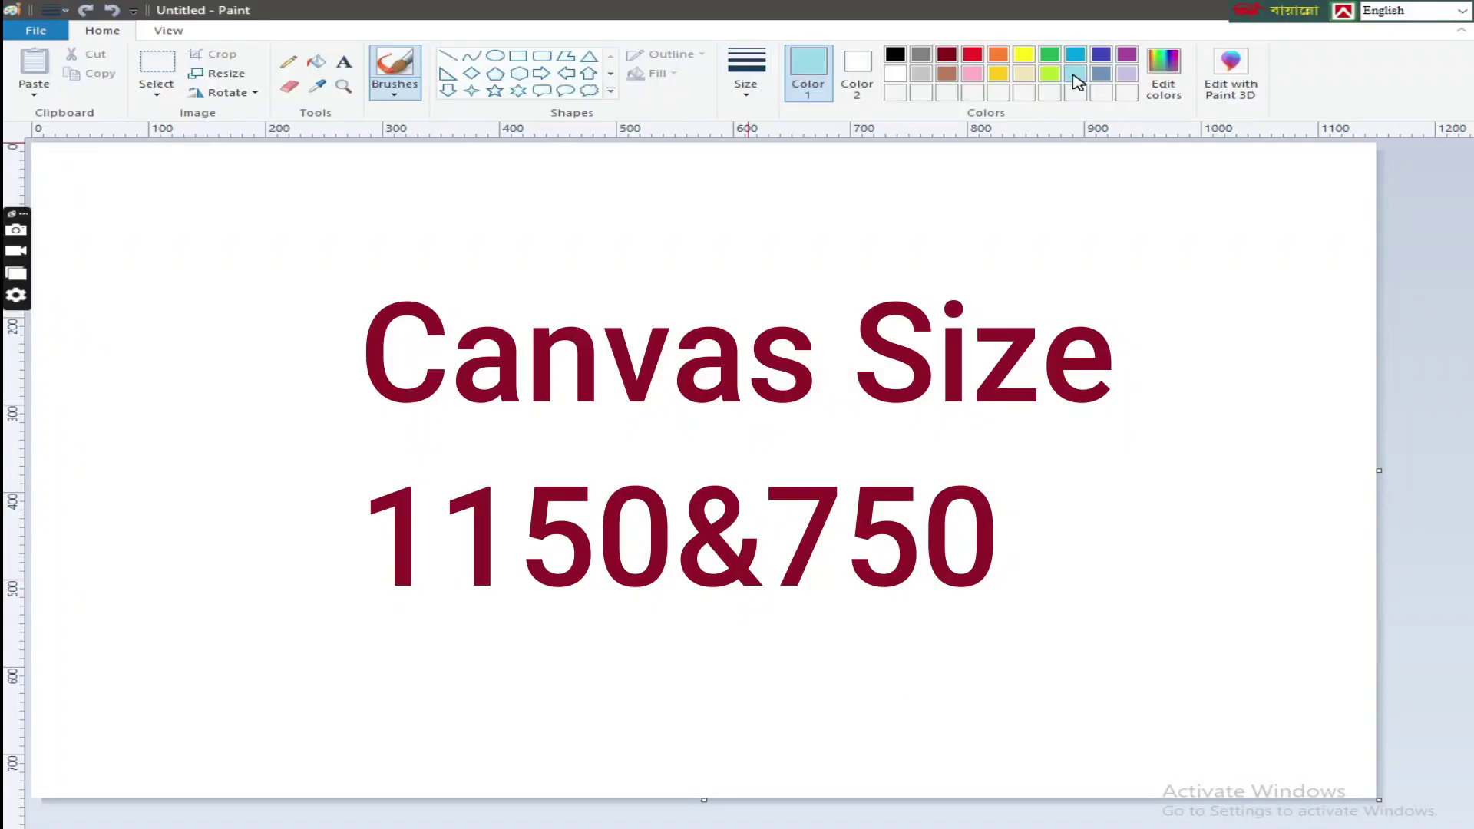
Draw two diagonal lines across the canvas and fill the band between them light turquoise.
click(448, 55)
drag(1374, 501, 393, 799)
drag(1374, 502, 1397, 528)
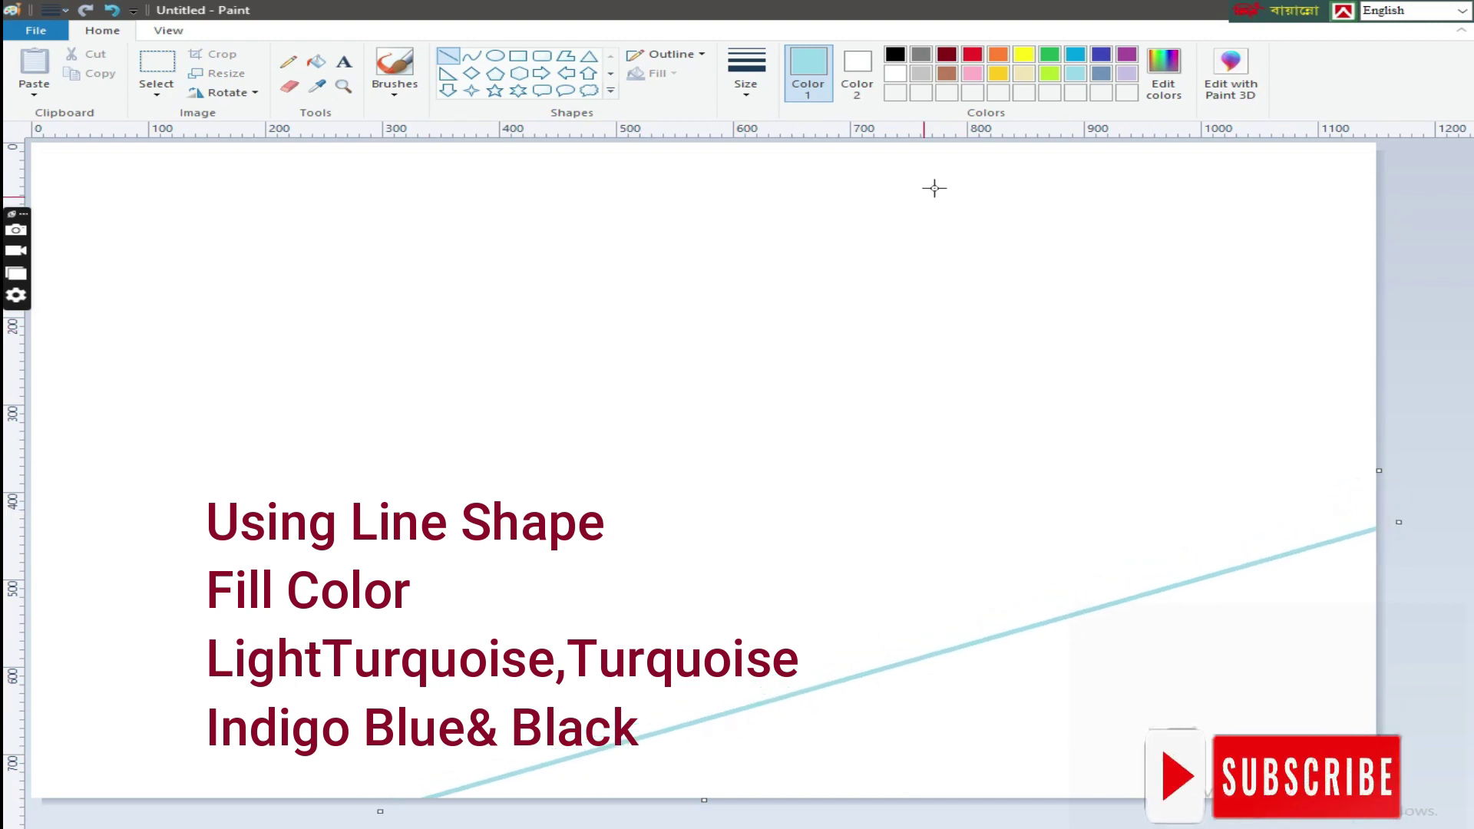
drag(1409, 395, 40, 809)
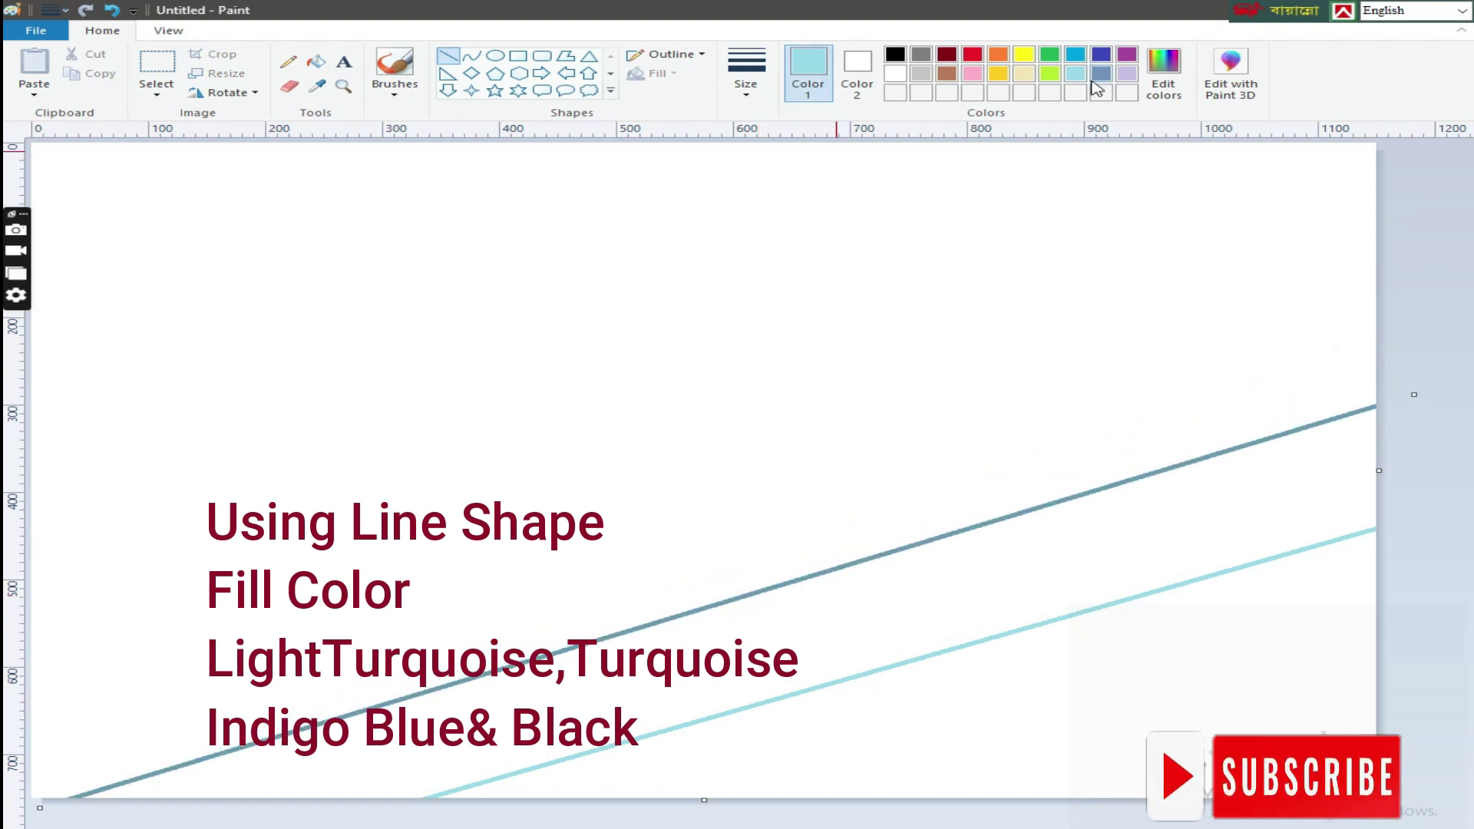
click(315, 61)
click(1025, 554)
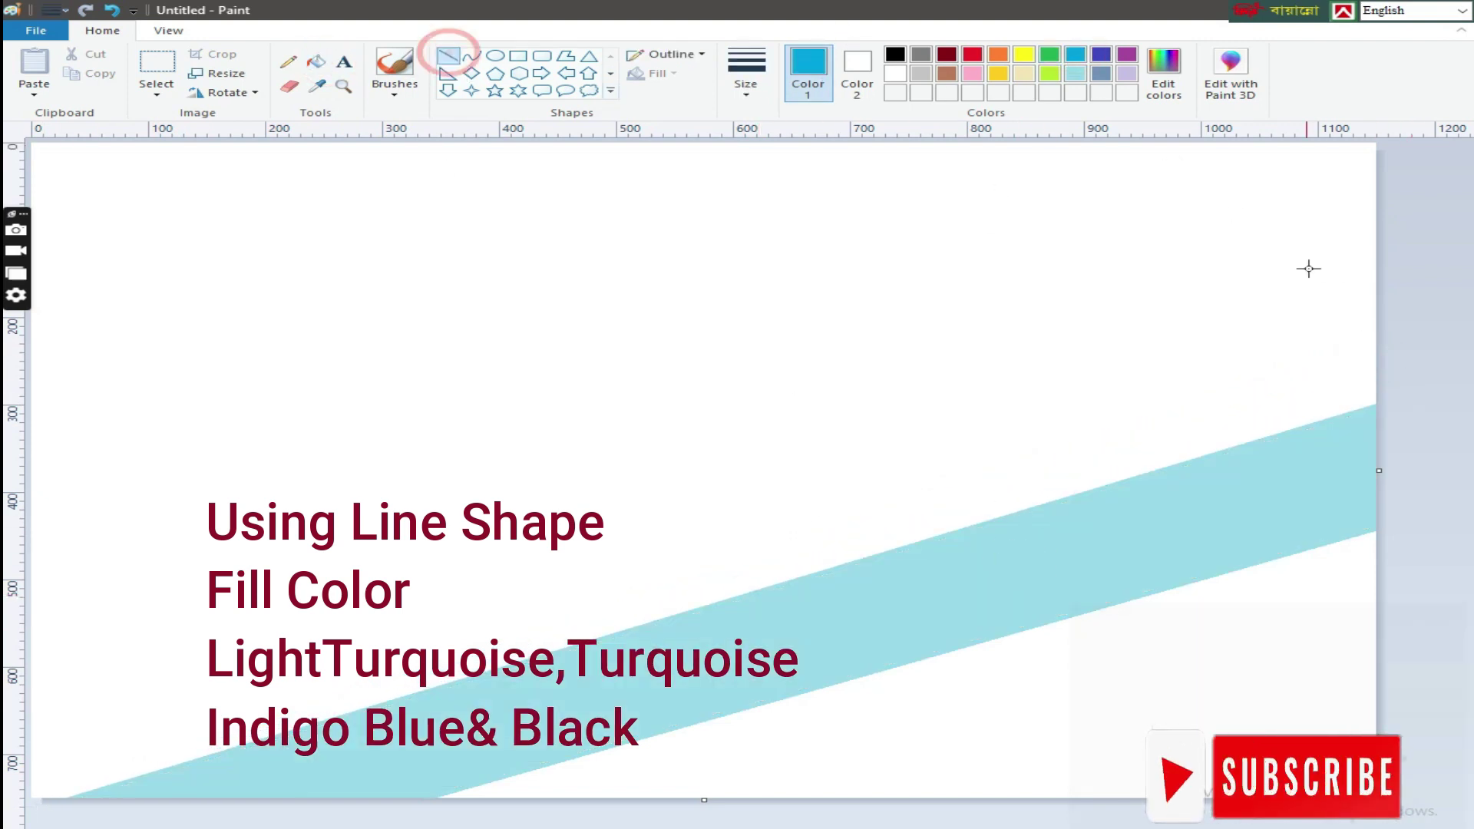
Add a higher diagonal line and fill the band above it turquoise.
drag(1361, 278, 28, 705)
drag(1428, 282, 1398, 214)
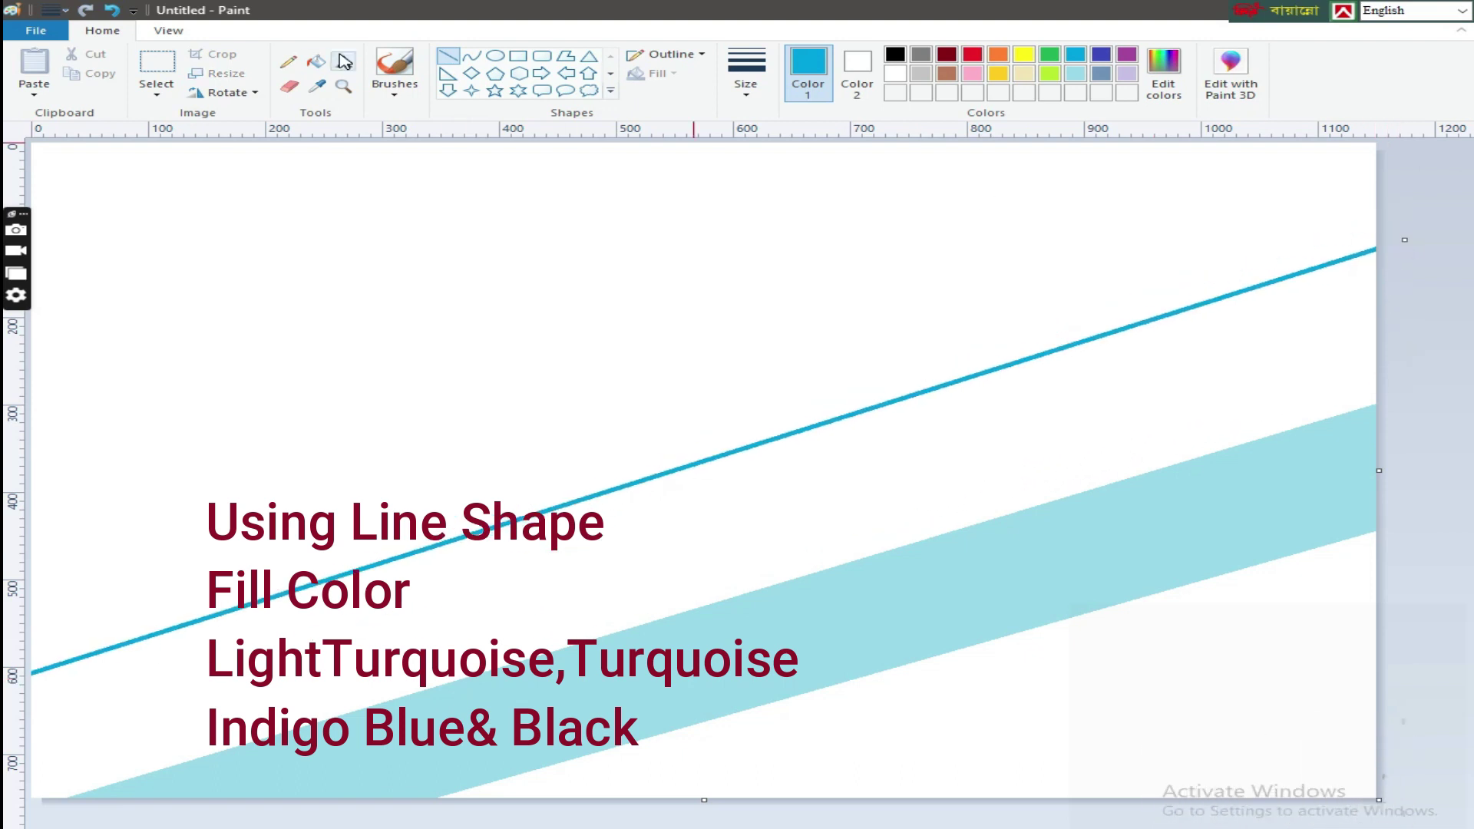
click(316, 60)
click(768, 499)
Mix a dark teal, draw a higher diagonal line and fill that band dark teal.
click(1163, 73)
drag(1004, 395, 1006, 436)
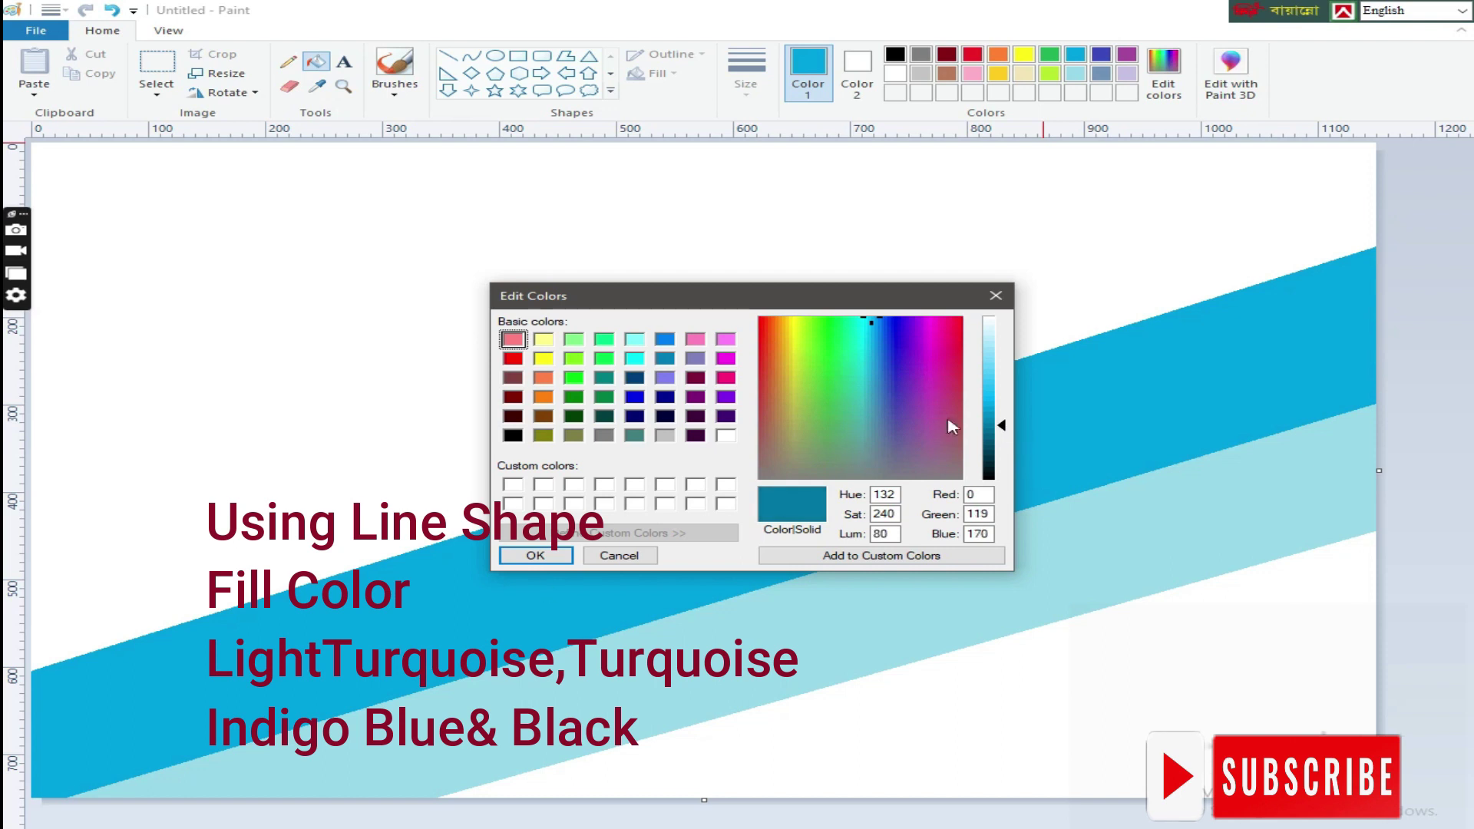
click(536, 555)
click(447, 55)
drag(1344, 140, 31, 543)
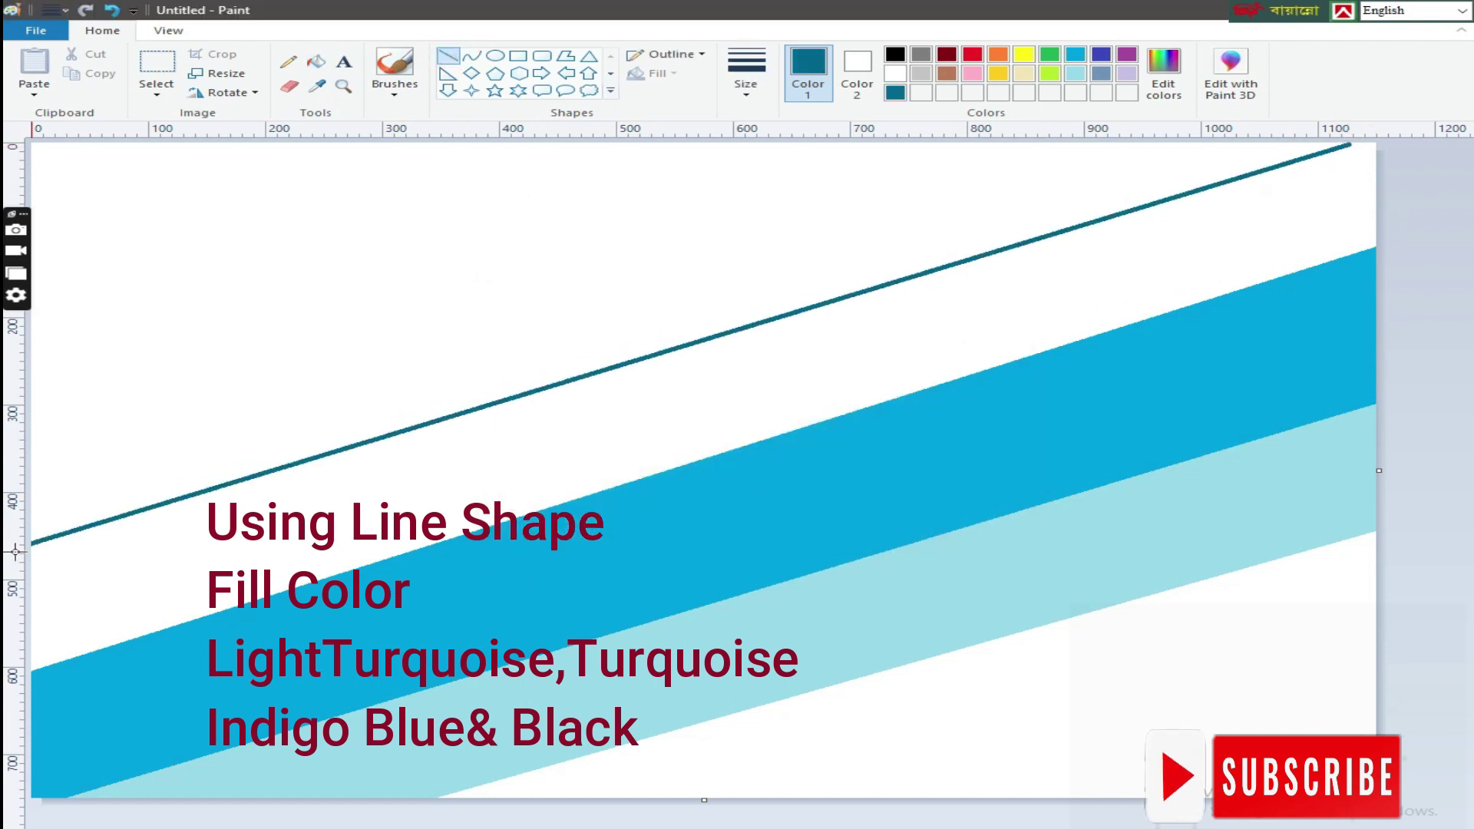
click(316, 61)
click(708, 379)
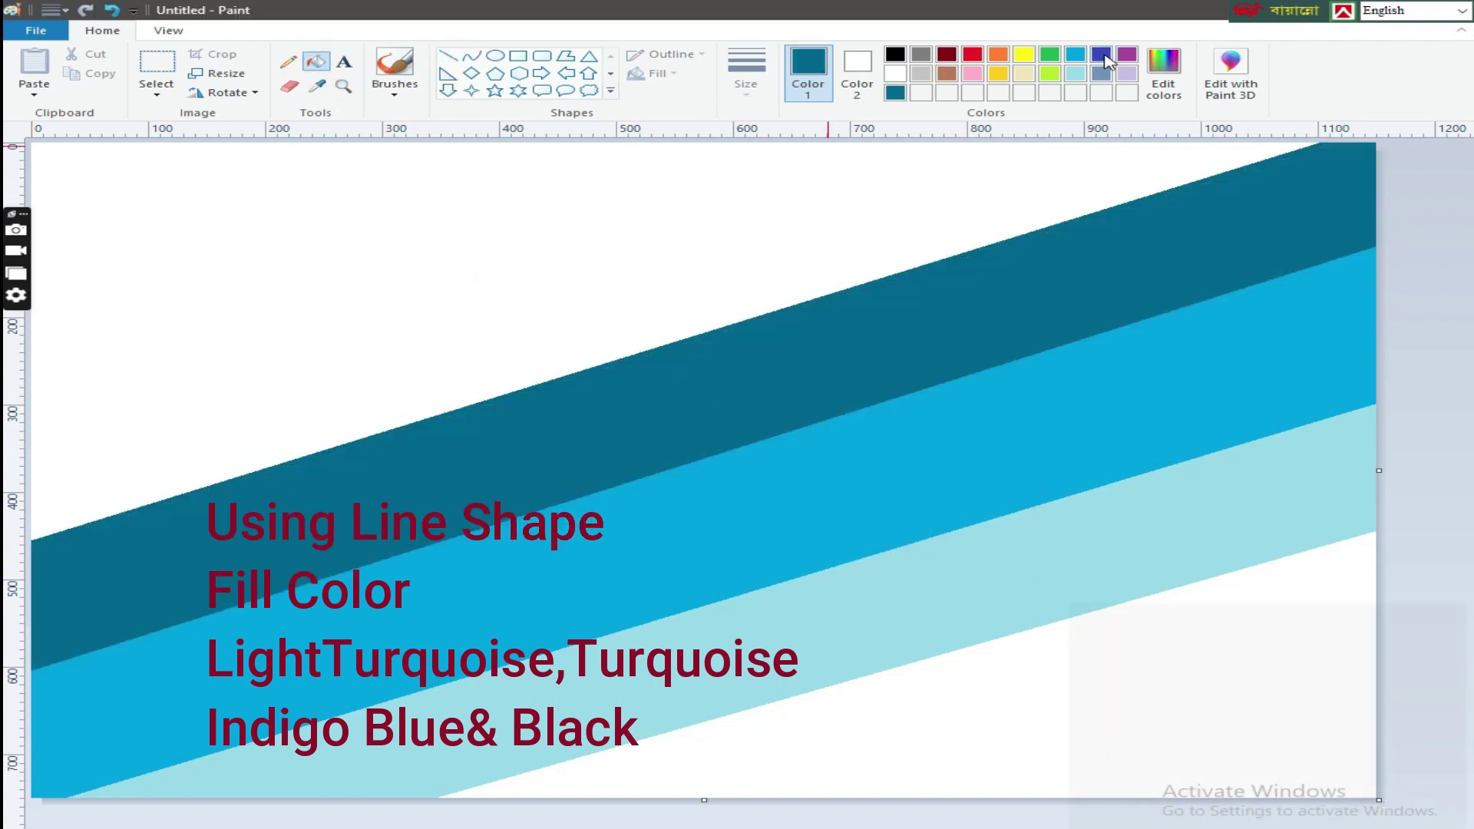
Draw an indigo line near the top-left and fill the band above the teal indigo.
click(1101, 54)
click(447, 55)
mouse_move(730, 146)
mouse_down()
mouse_move(15, 376)
mouse_move(800, 136)
mouse_up()
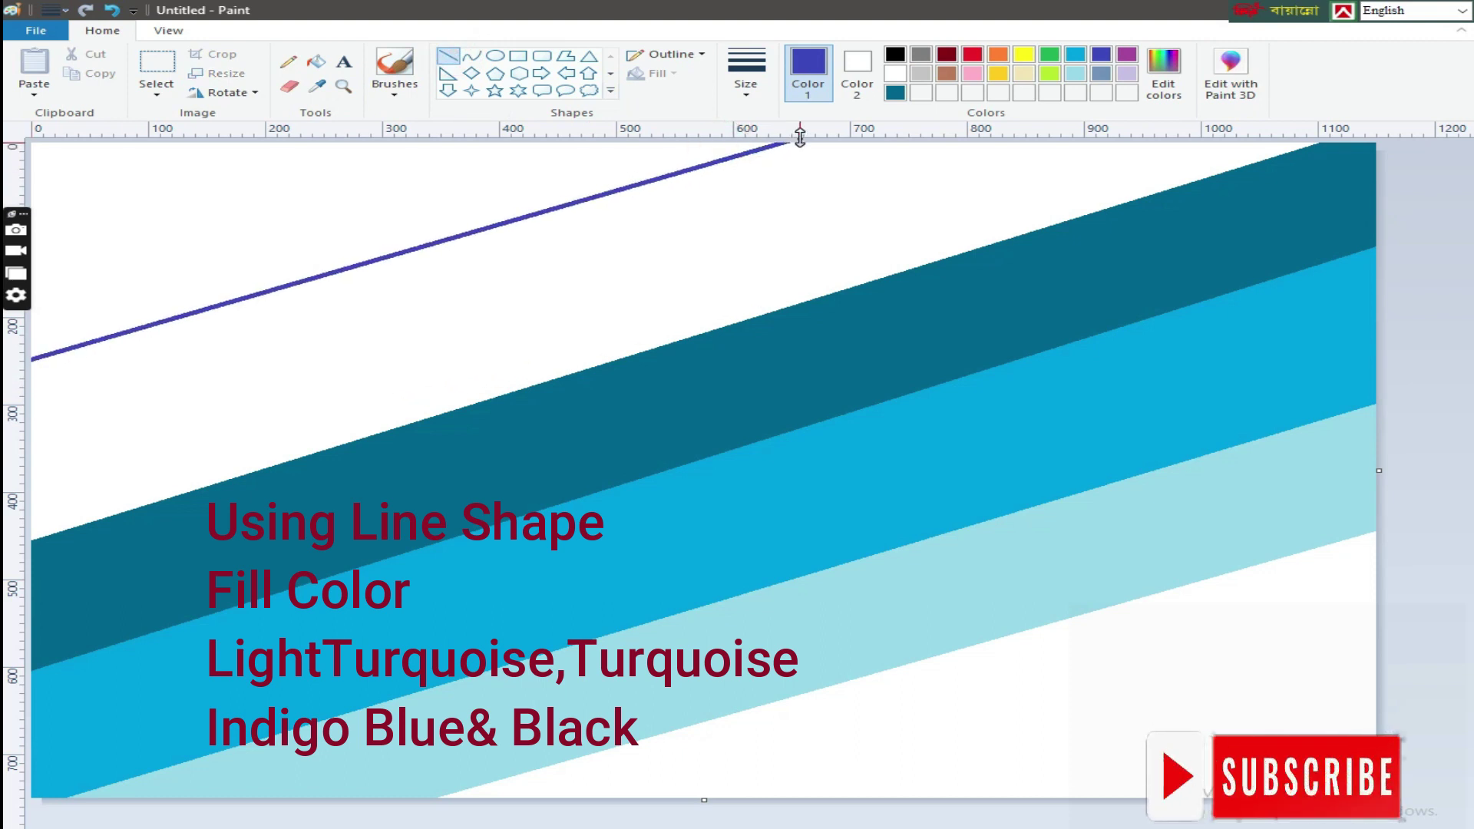
click(317, 61)
click(730, 162)
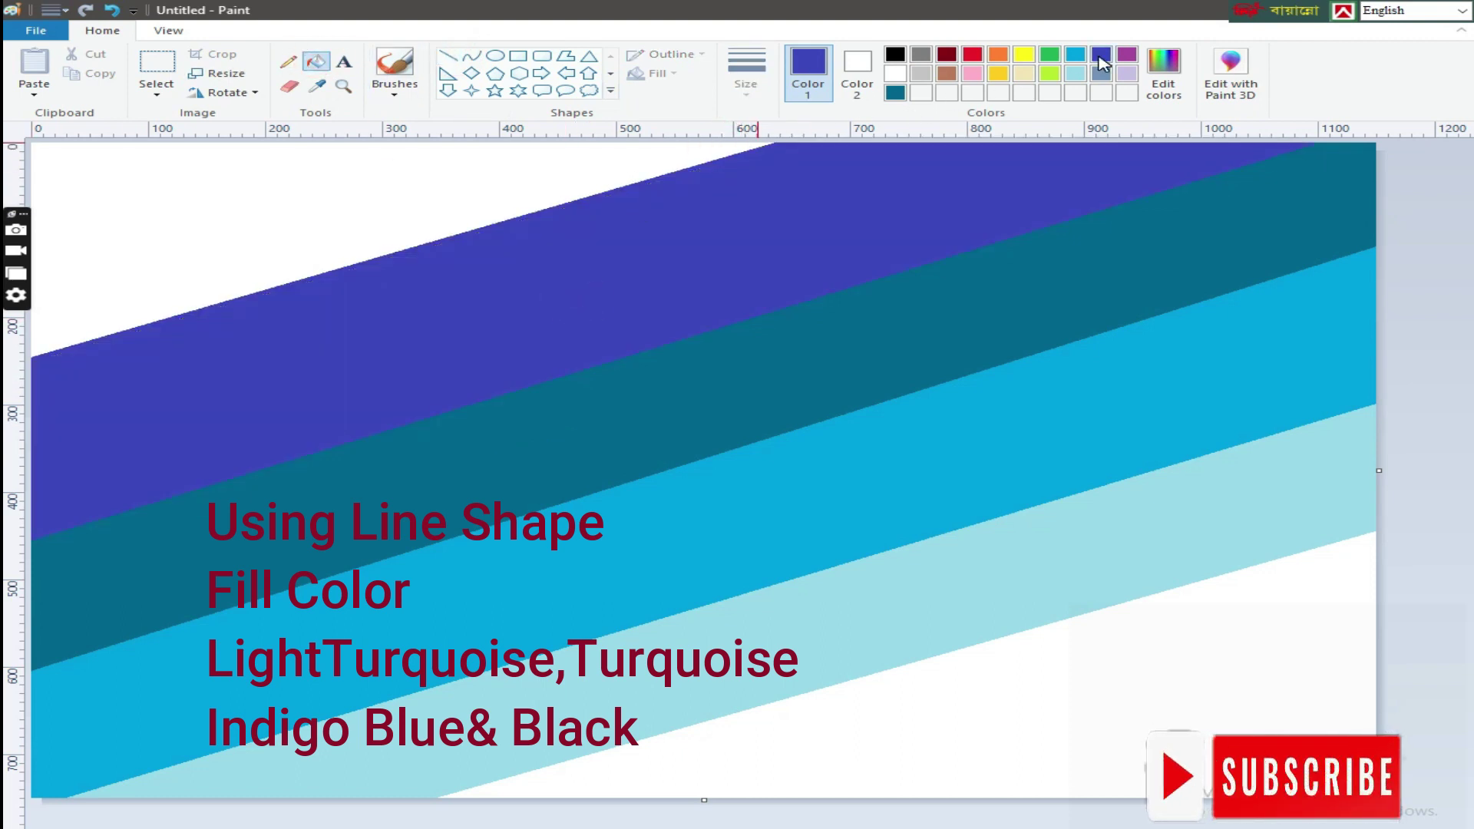
Refill the indigo band with a darker indigo and fill the top-left corner black.
click(1164, 73)
drag(1001, 394, 1001, 438)
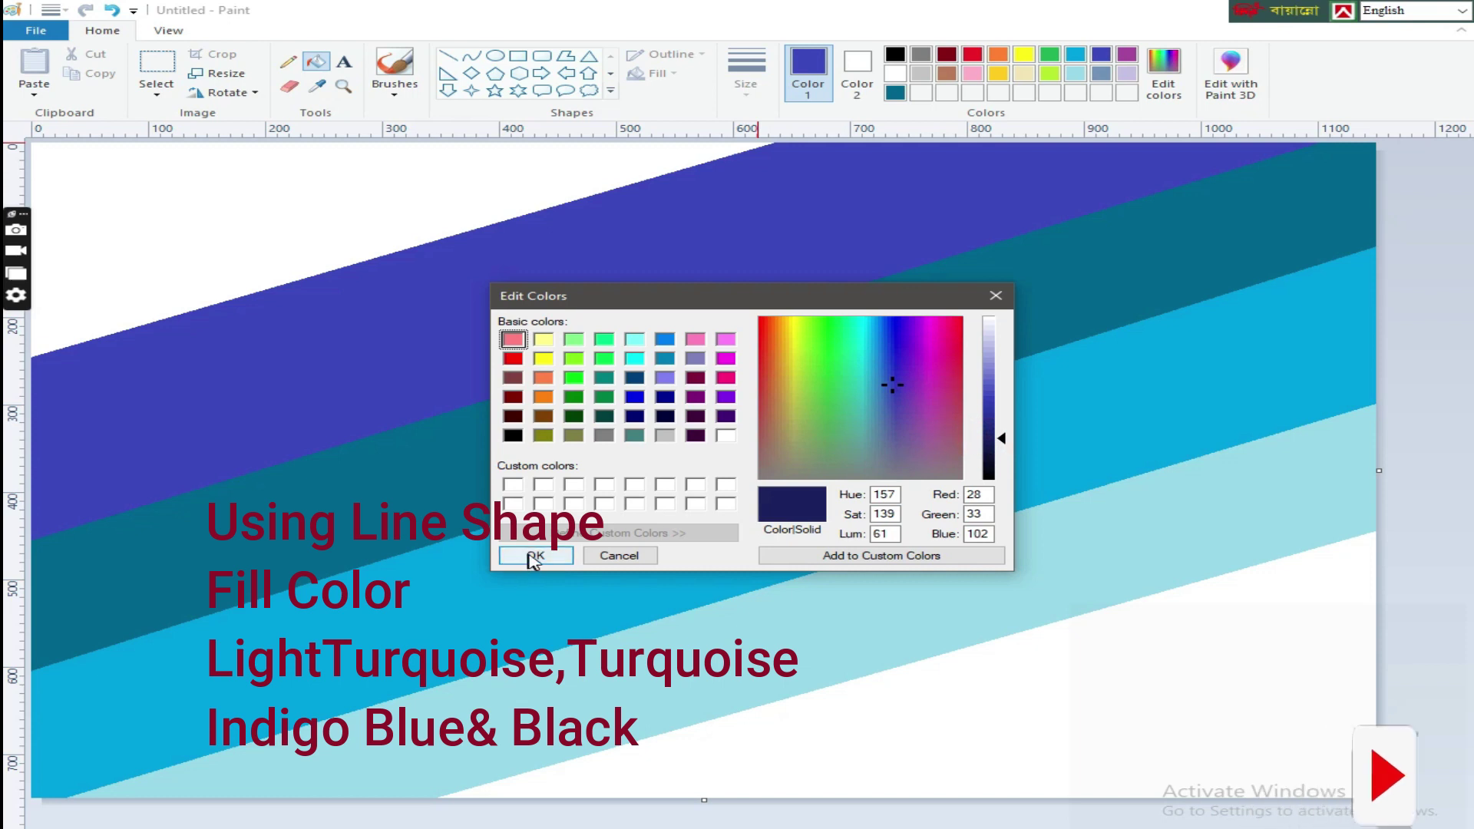
click(536, 557)
click(587, 247)
click(895, 54)
click(246, 164)
Resize the image to 1 pixel wide, without keeping aspect ratio, cutting the 1150 width.
click(221, 73)
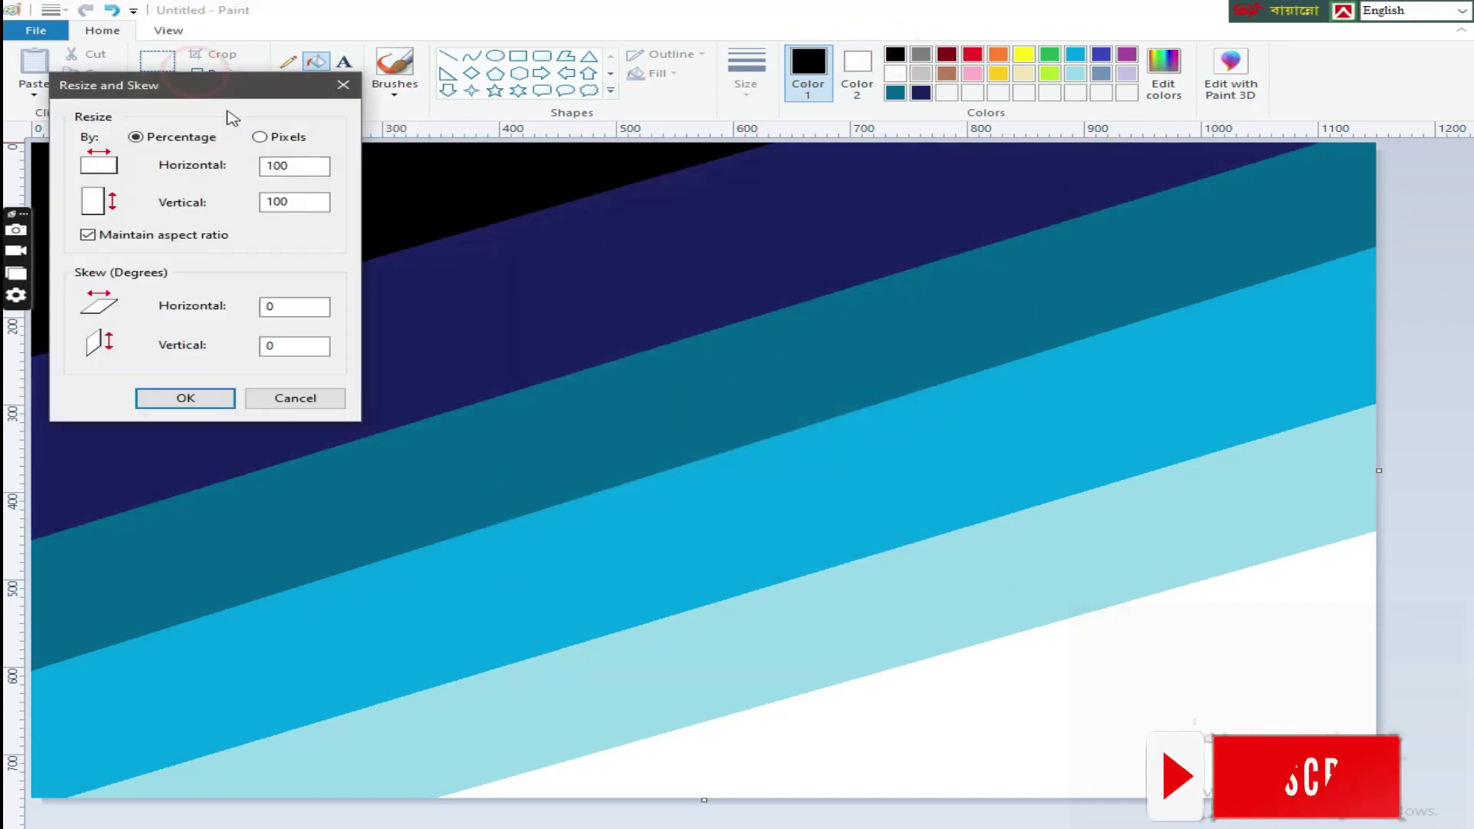
click(87, 234)
click(259, 137)
double_click(265, 166)
right_click(282, 163)
click(307, 207)
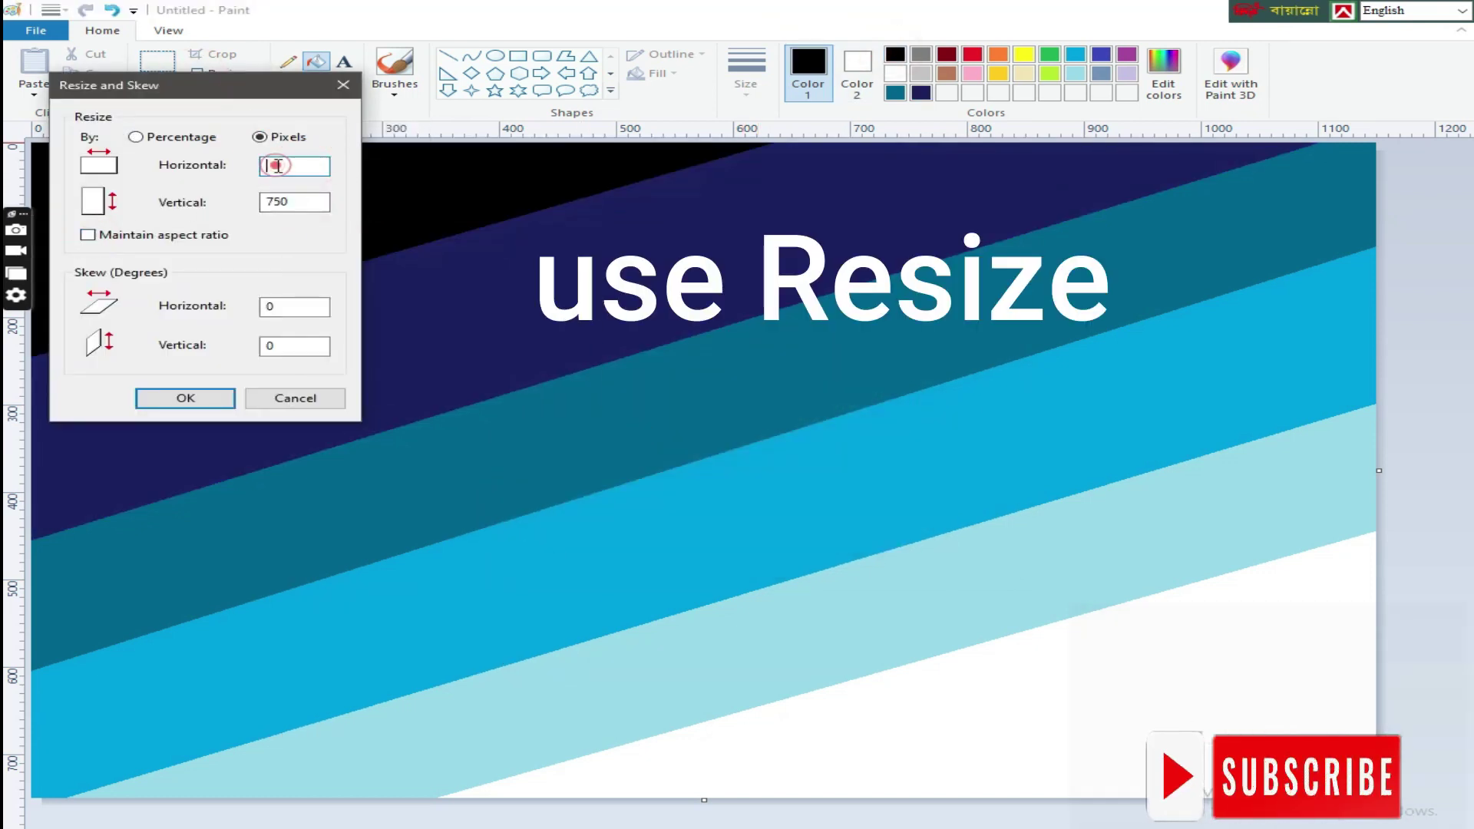
text(1)
click(185, 398)
Resize the strip back to 1150 pixels wide to form a smooth gradient.
click(220, 73)
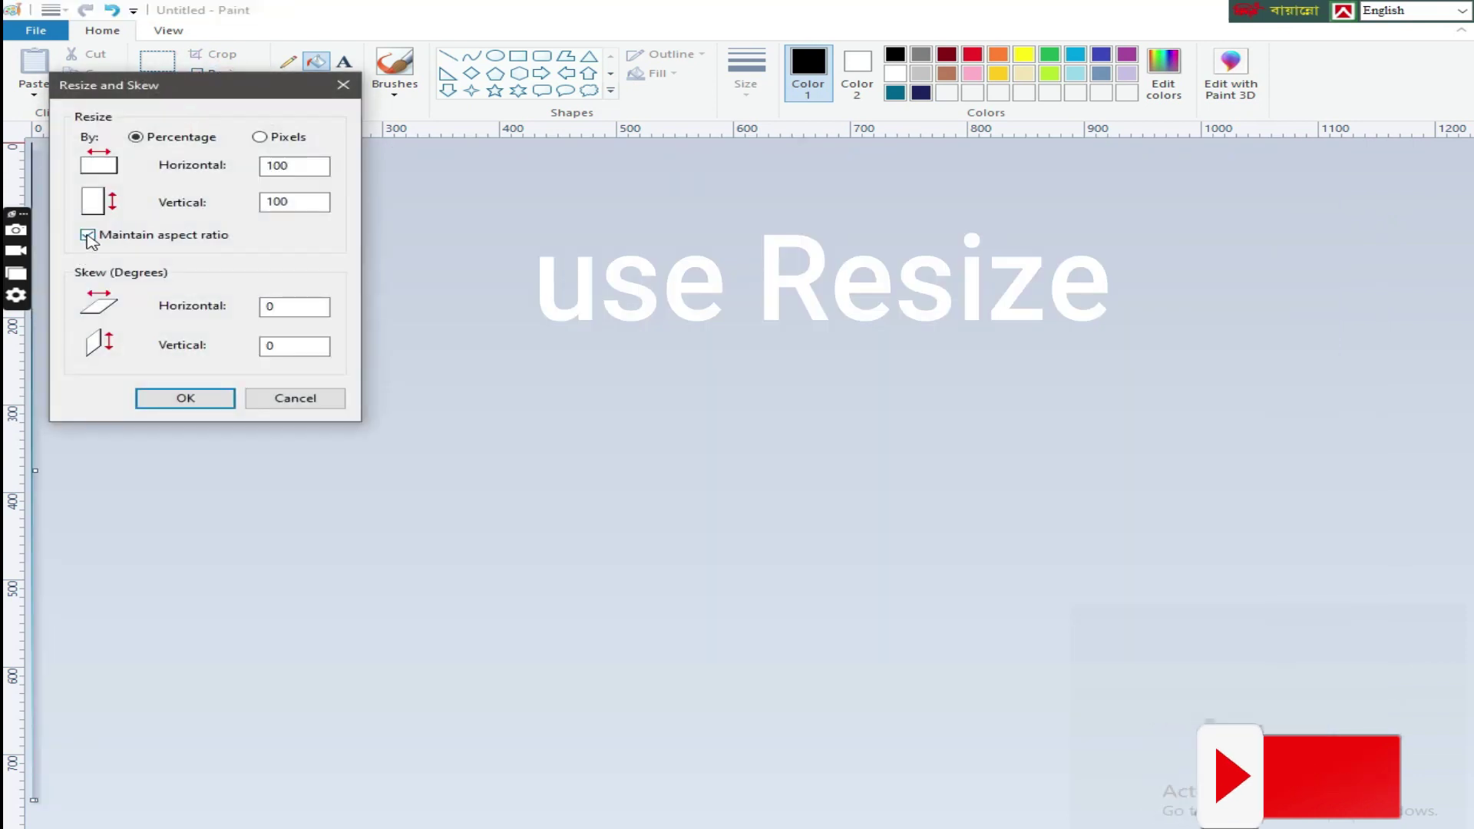
click(87, 234)
click(260, 137)
right_click(294, 169)
click(330, 240)
click(201, 400)
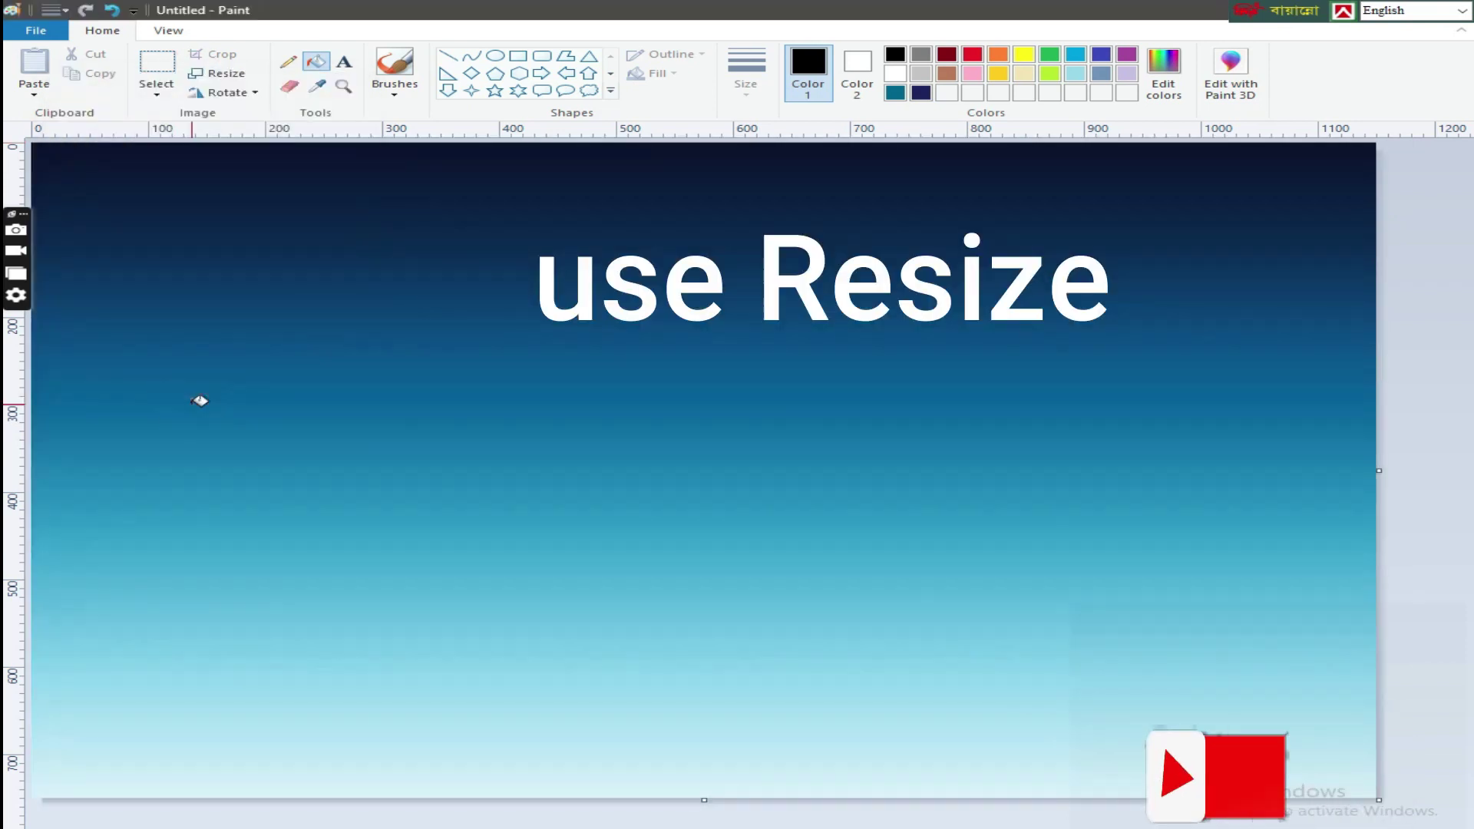
Select the whole picture and shrink its height into the upper canvas.
click(159, 96)
click(192, 194)
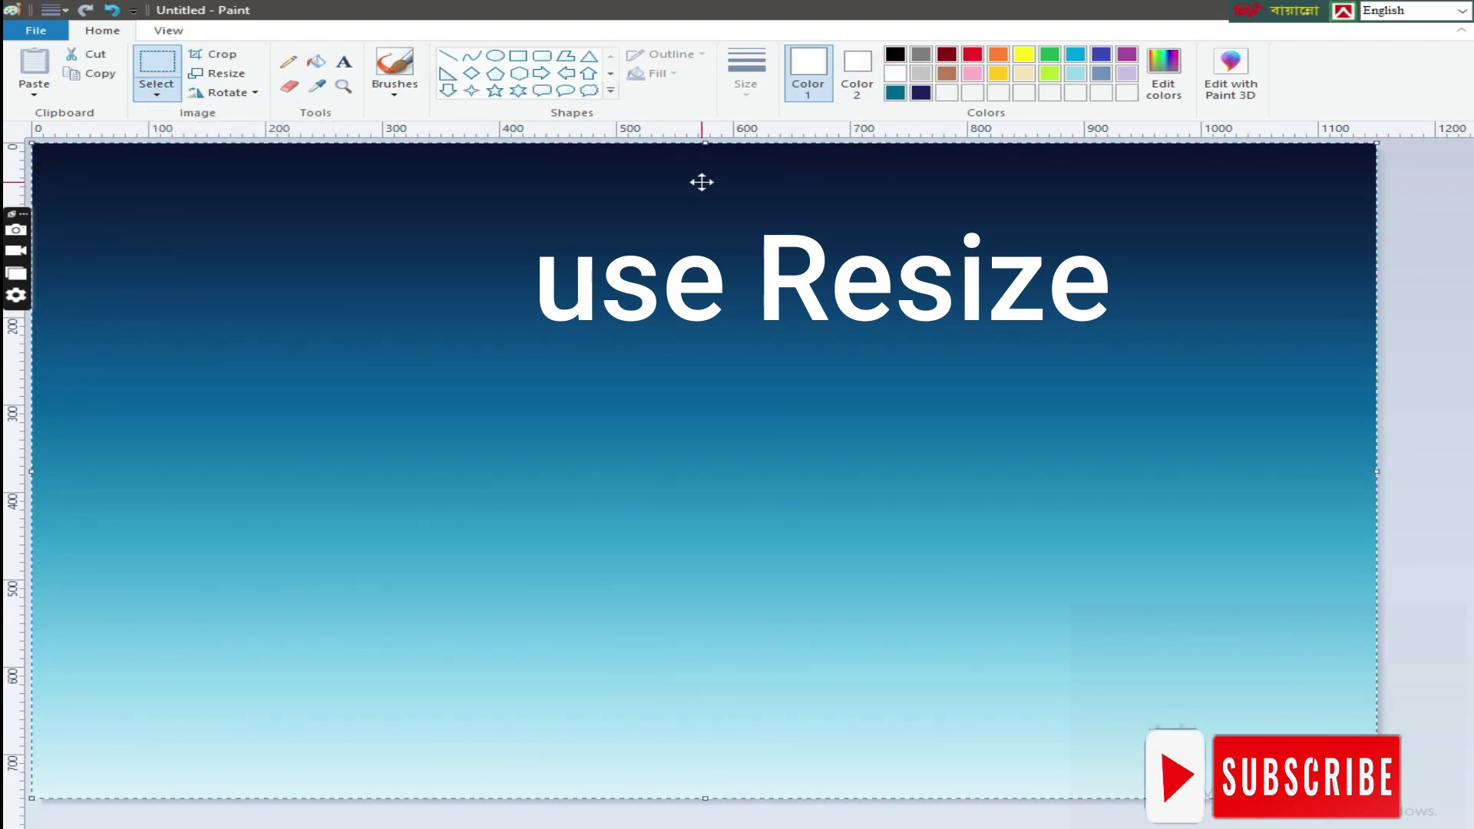
drag(705, 143, 707, 195)
mouse_move(642, 516)
mouse_down()
mouse_move(711, 563)
mouse_move(703, 536)
mouse_up()
Paste a copy of the sky, flip it vertically, and move it to the canvas bottom.
right_click(557, 432)
right_click(576, 429)
click(628, 480)
click(227, 92)
click(253, 171)
drag(445, 319, 454, 586)
drag(718, 416, 691, 739)
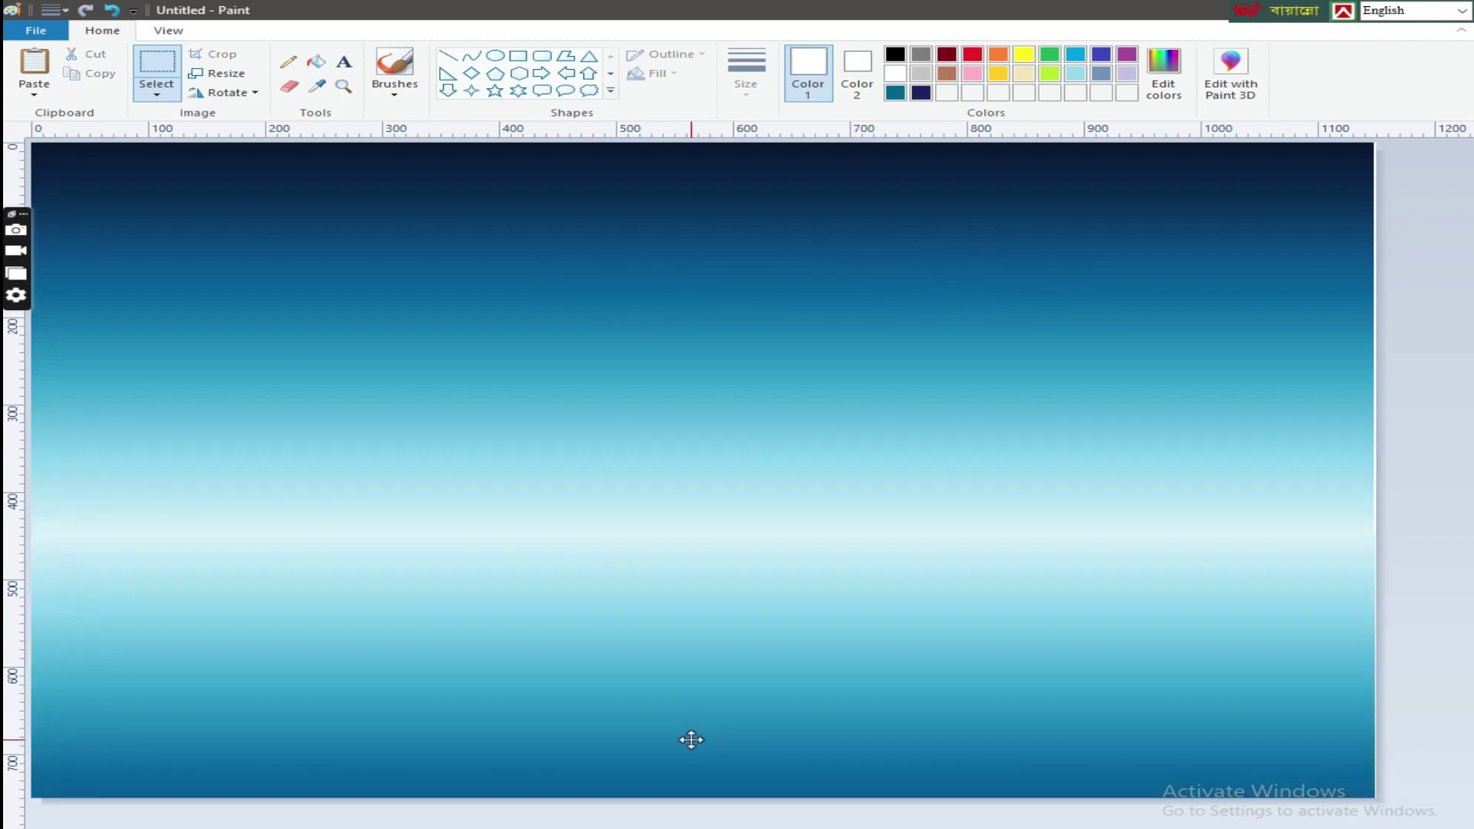
Draw a thinnest-width black line along the pale band, with its right end slightly lower.
click(448, 56)
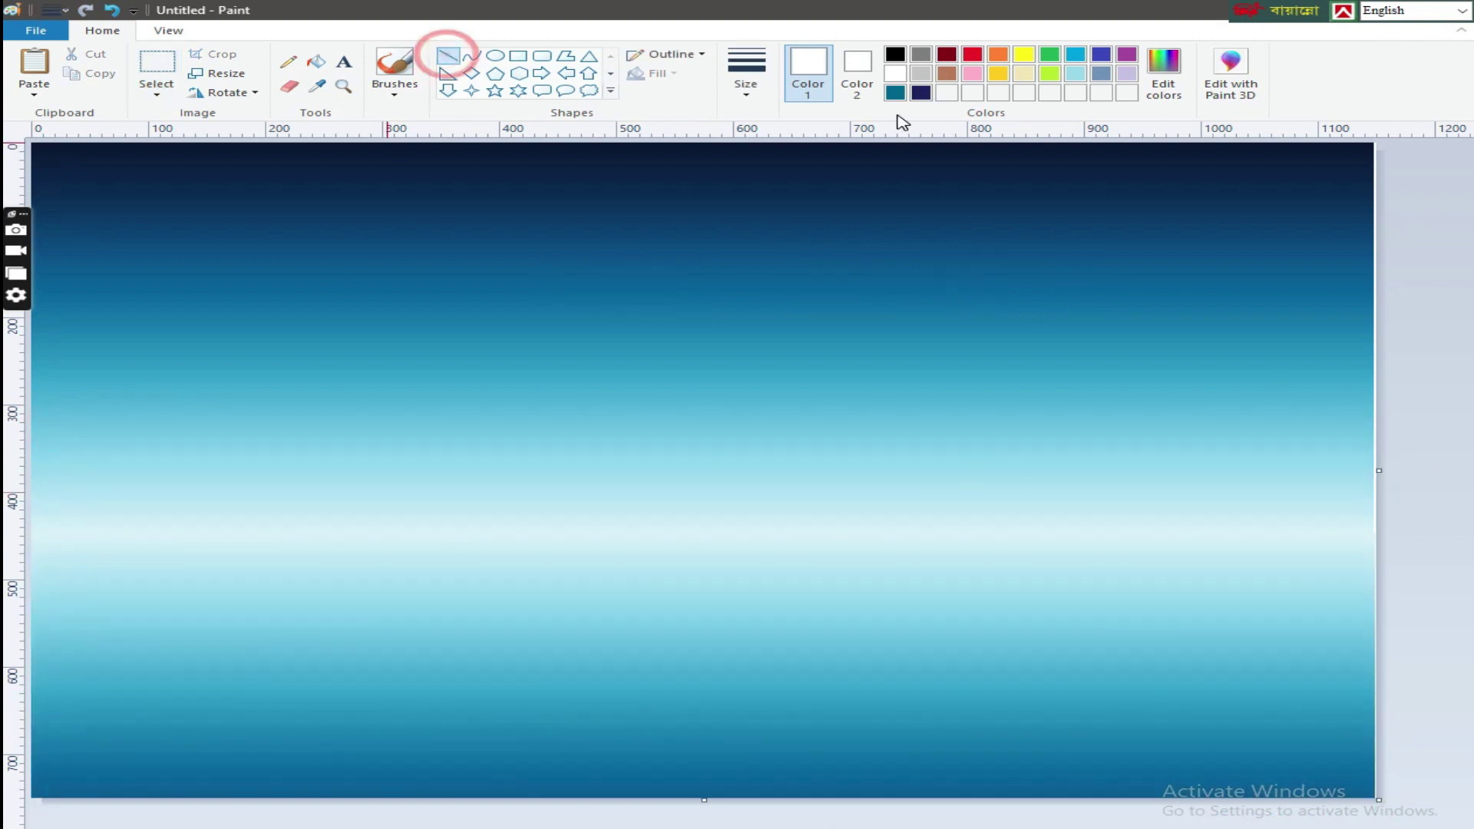
click(896, 54)
click(857, 69)
click(896, 54)
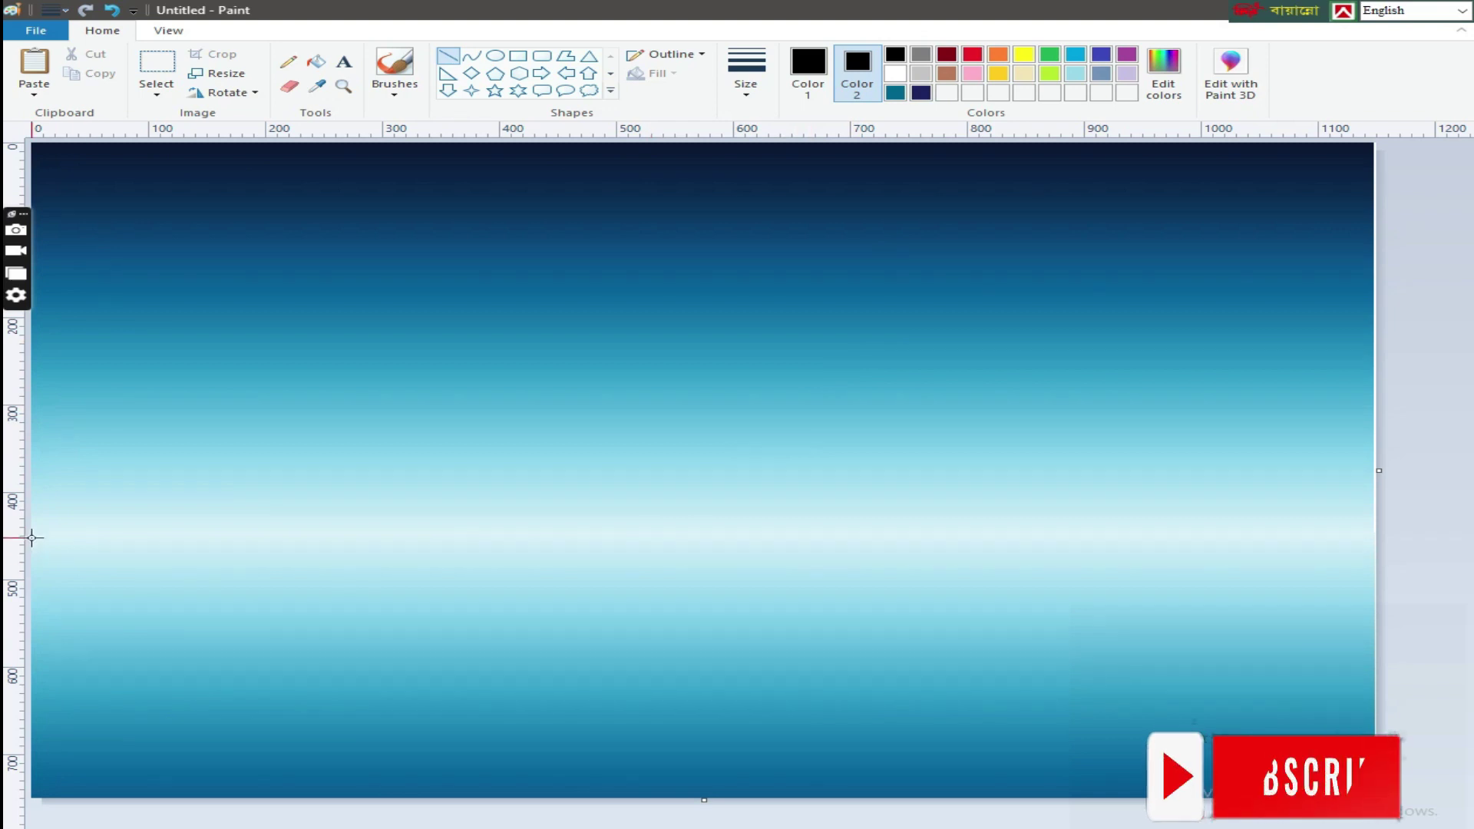
drag(32, 540, 1374, 536)
drag(527, 535, 440, 511)
drag(1372, 510, 1372, 520)
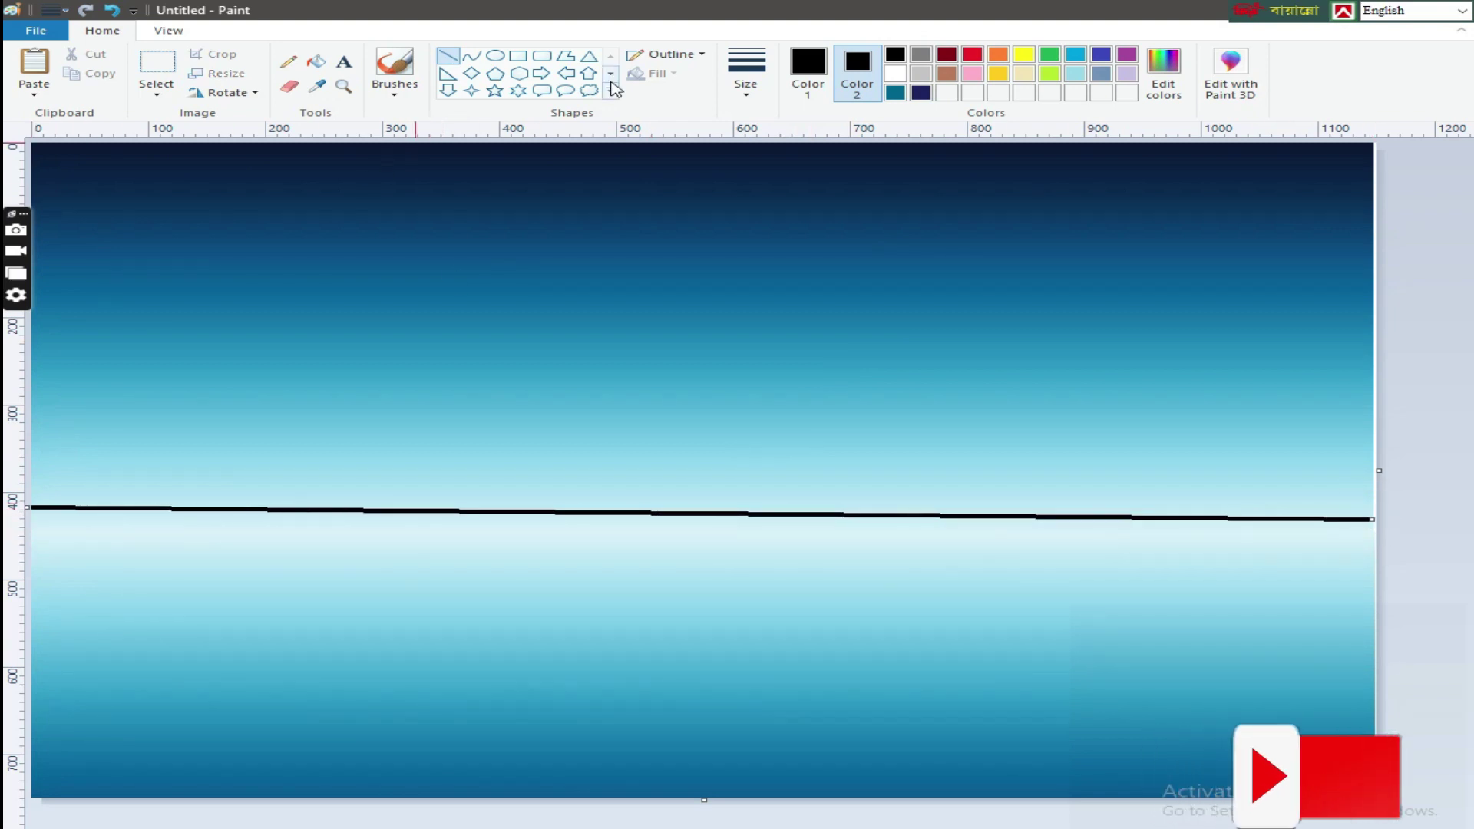
click(746, 77)
click(781, 156)
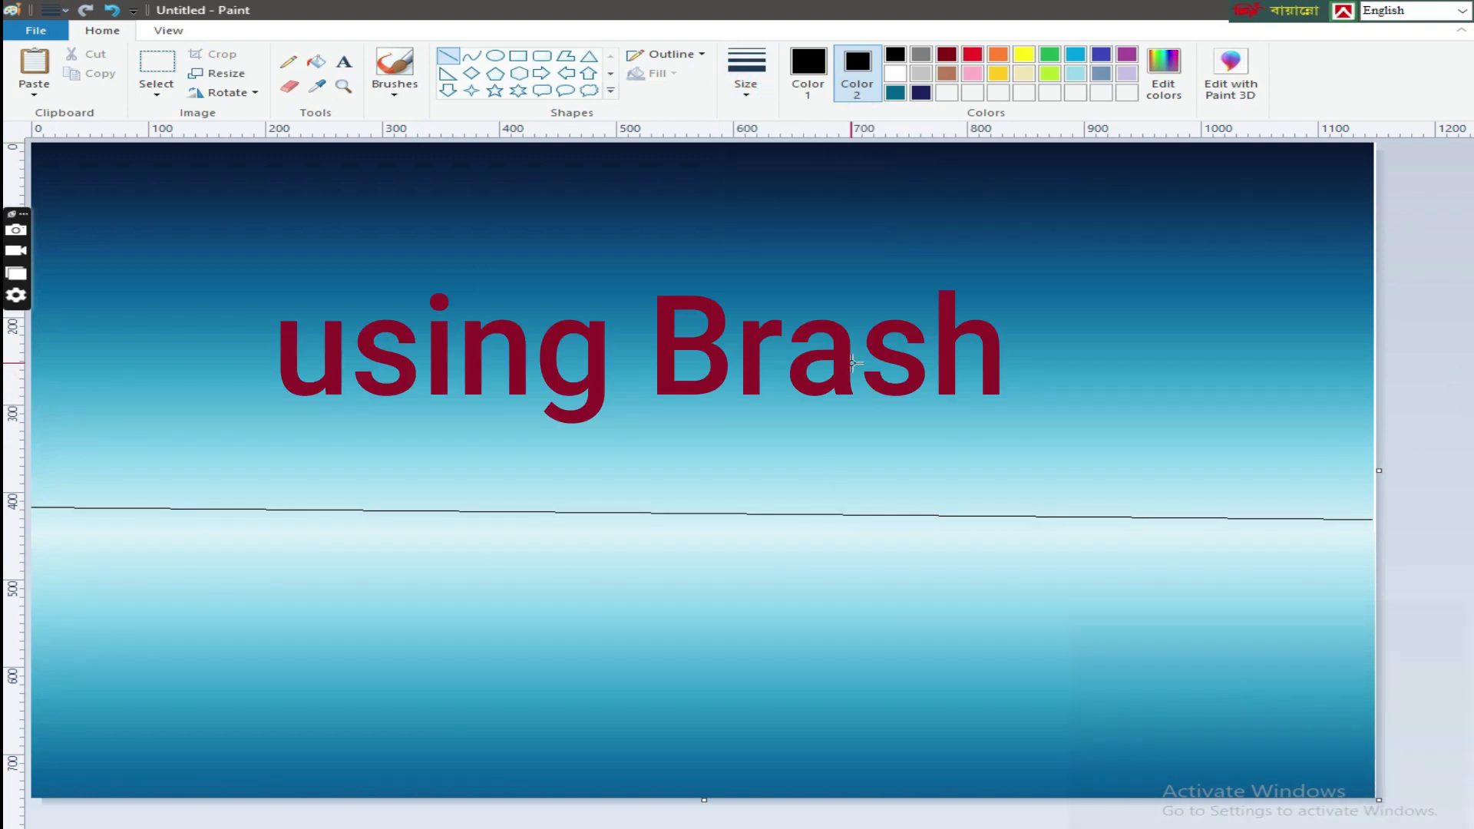
Brush light-purple waves along the bottom of the canvas from left to right edge.
drag(760, 776, 1116, 774)
mouse_move(1251, 743)
mouse_down()
mouse_move(1396, 710)
mouse_move(1198, 718)
mouse_move(995, 757)
mouse_move(718, 760)
mouse_move(537, 782)
mouse_up()
click(30, 694)
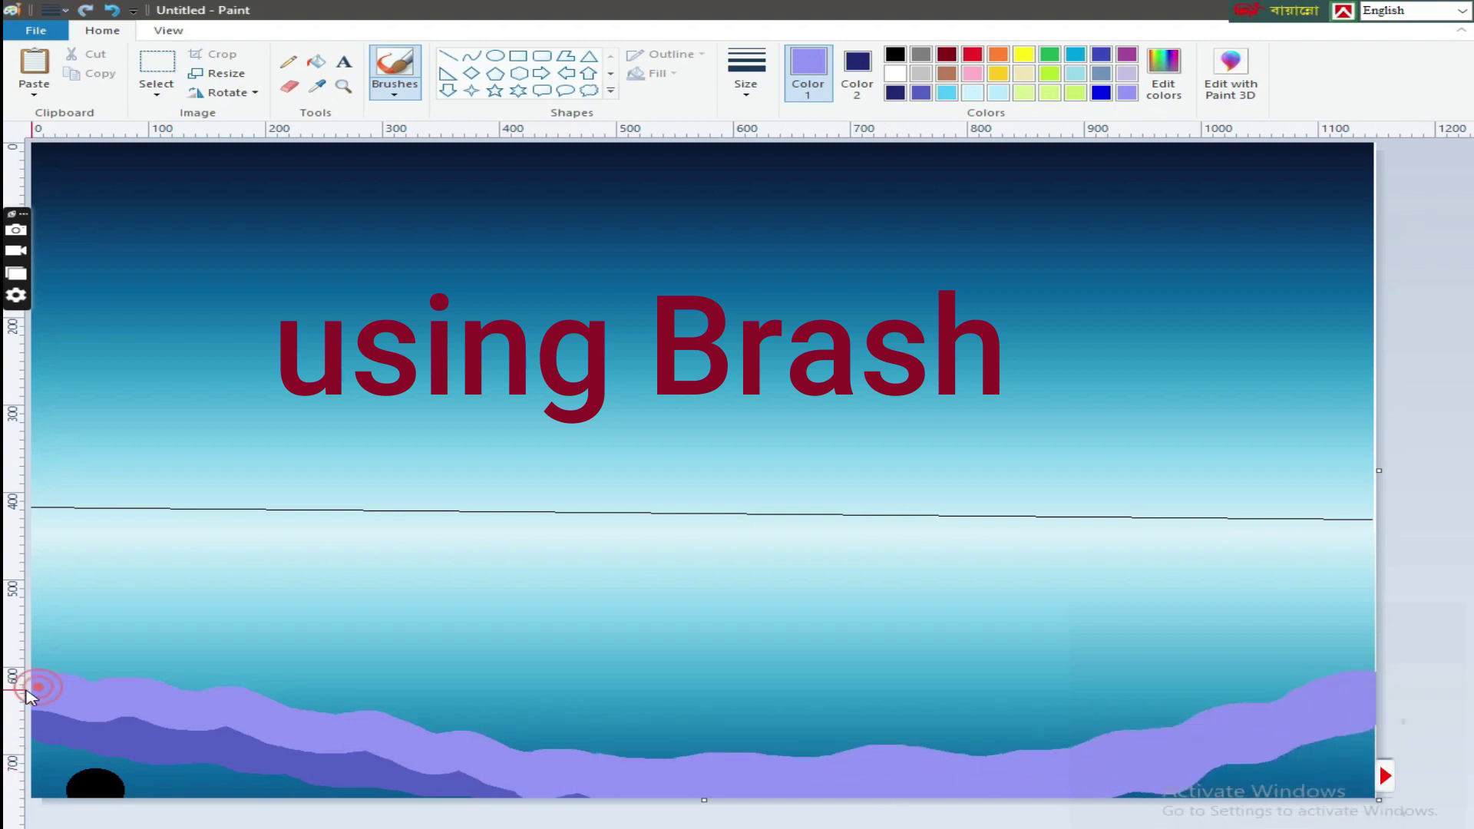
click(1164, 77)
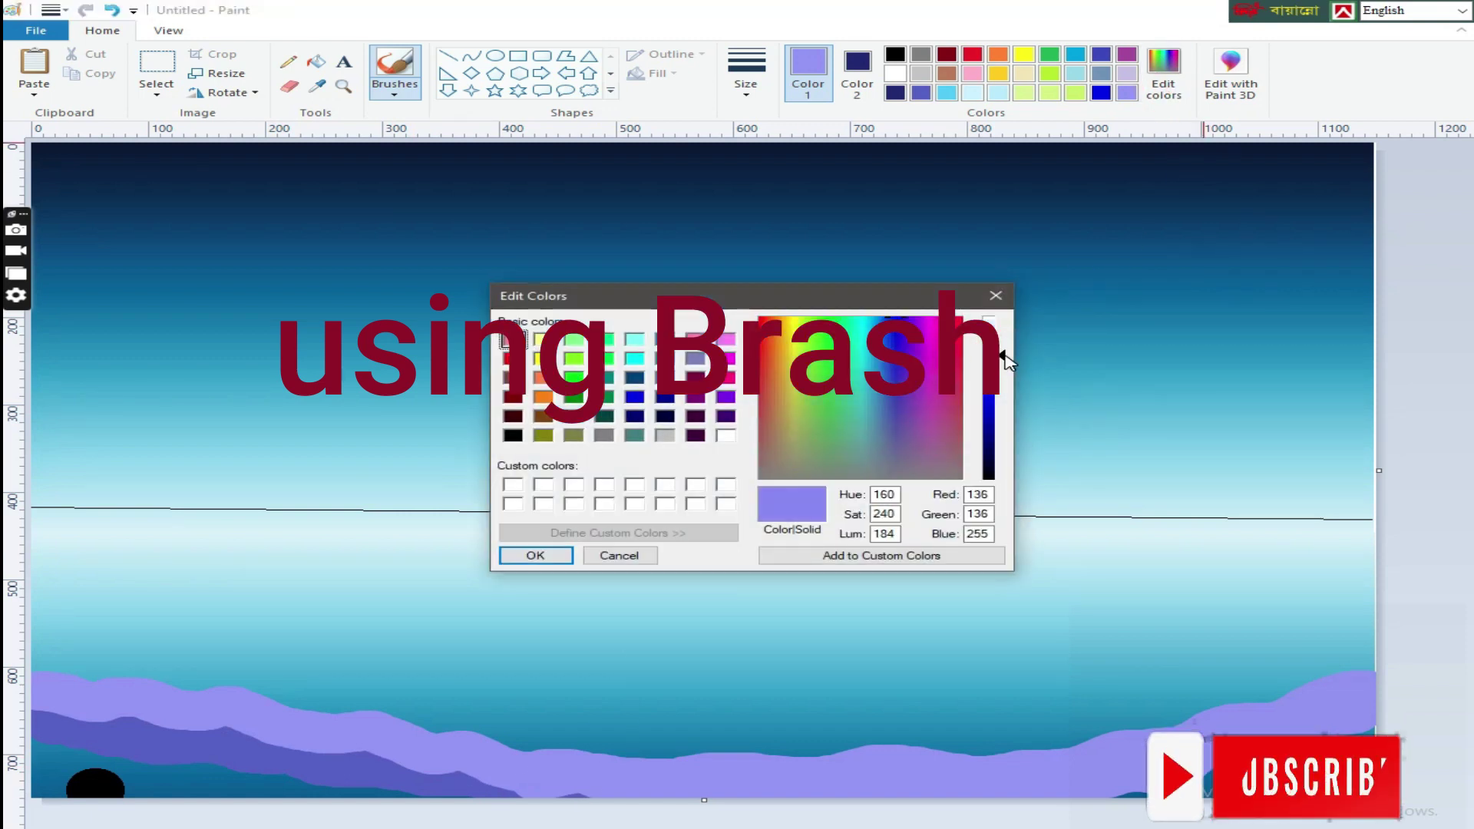
click(560, 565)
mouse_move(8, 699)
mouse_down()
mouse_move(303, 764)
mouse_move(733, 782)
mouse_move(1164, 768)
mouse_up()
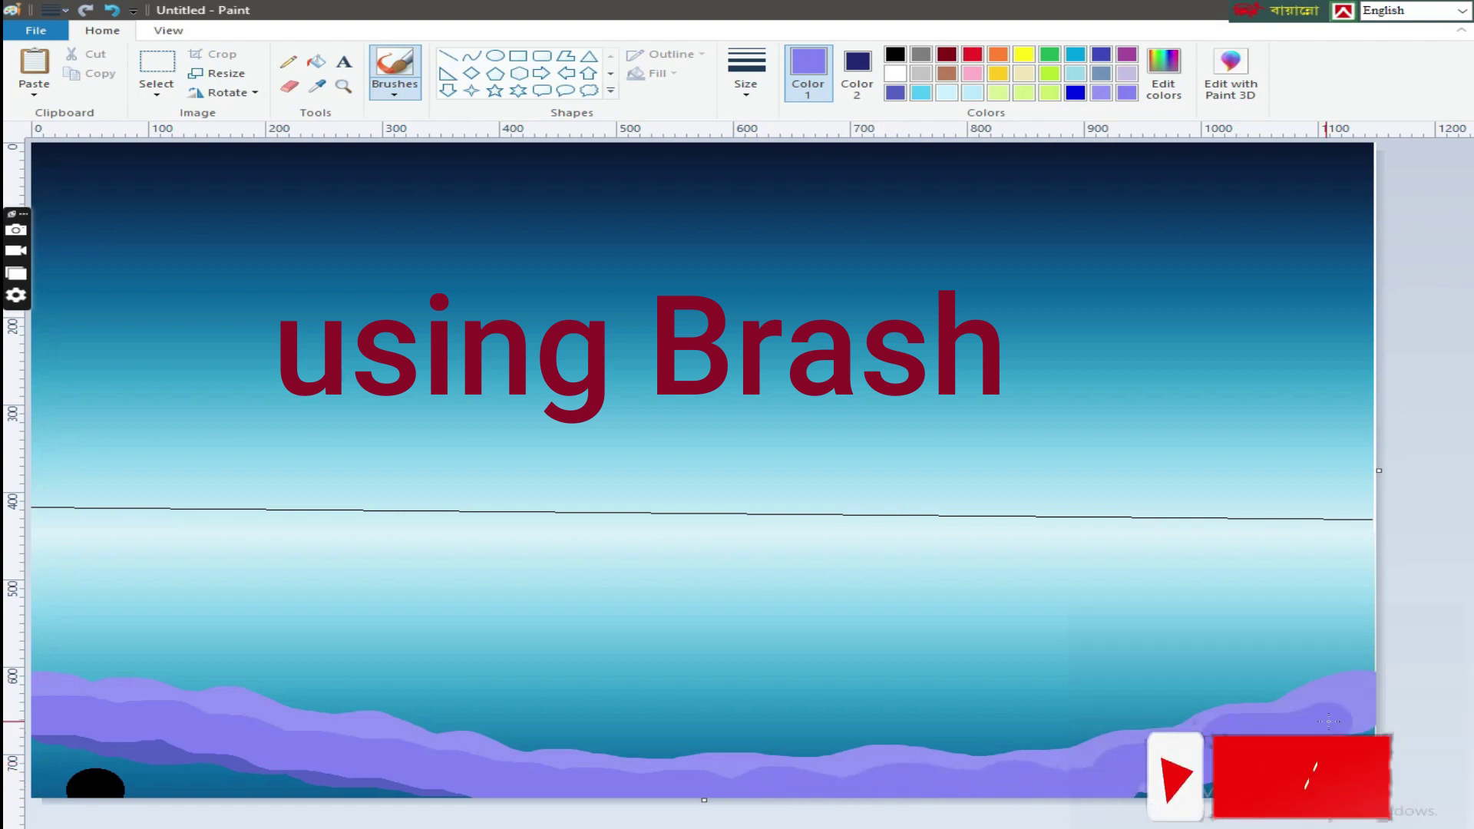
Mix darker and lighter purples and paint waves along the bottom-left half.
click(1163, 73)
drag(1008, 361, 1007, 380)
click(535, 555)
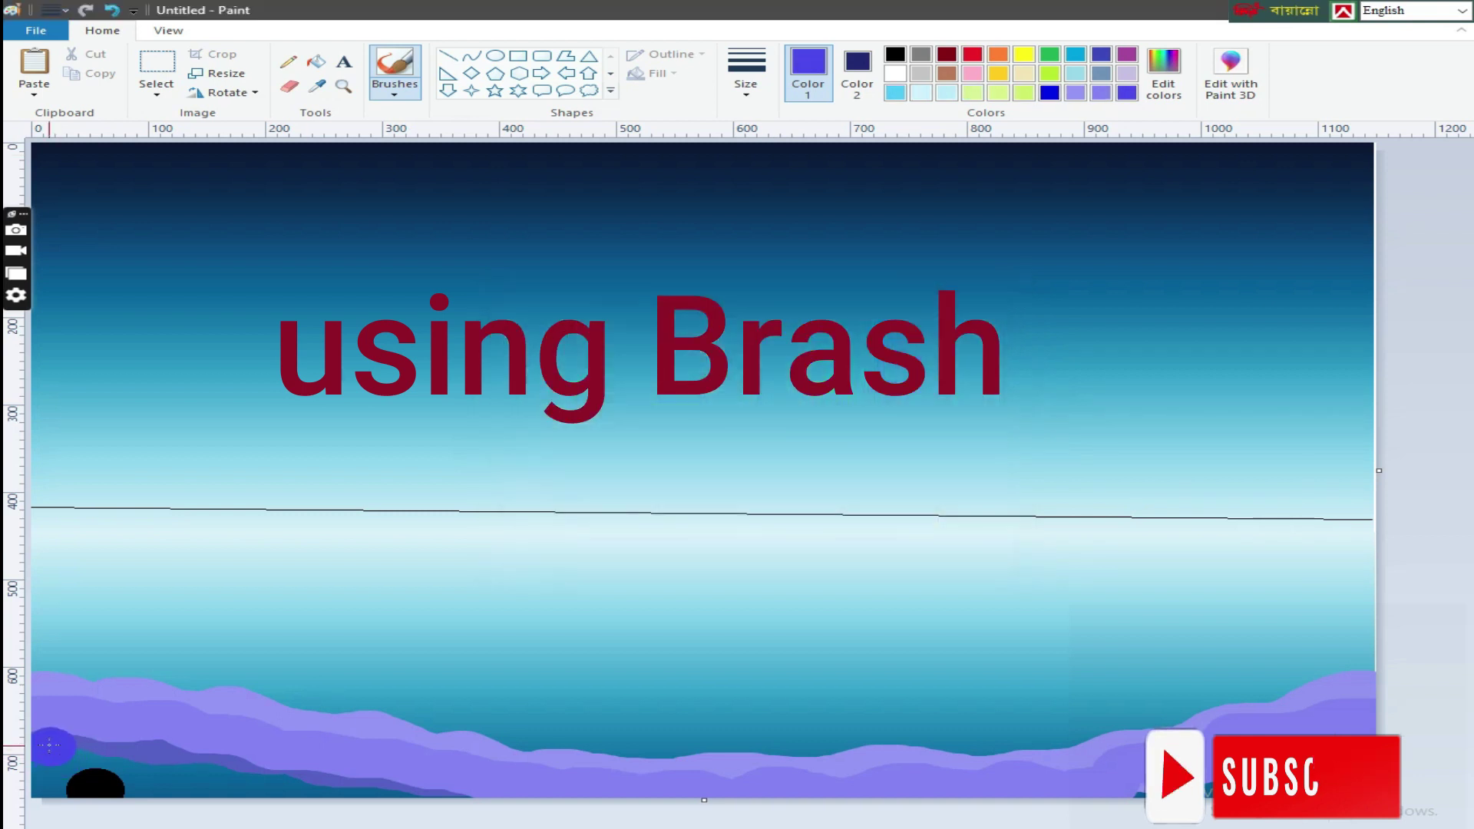
drag(39, 738, 100, 741)
click(1164, 73)
drag(1003, 374, 1006, 370)
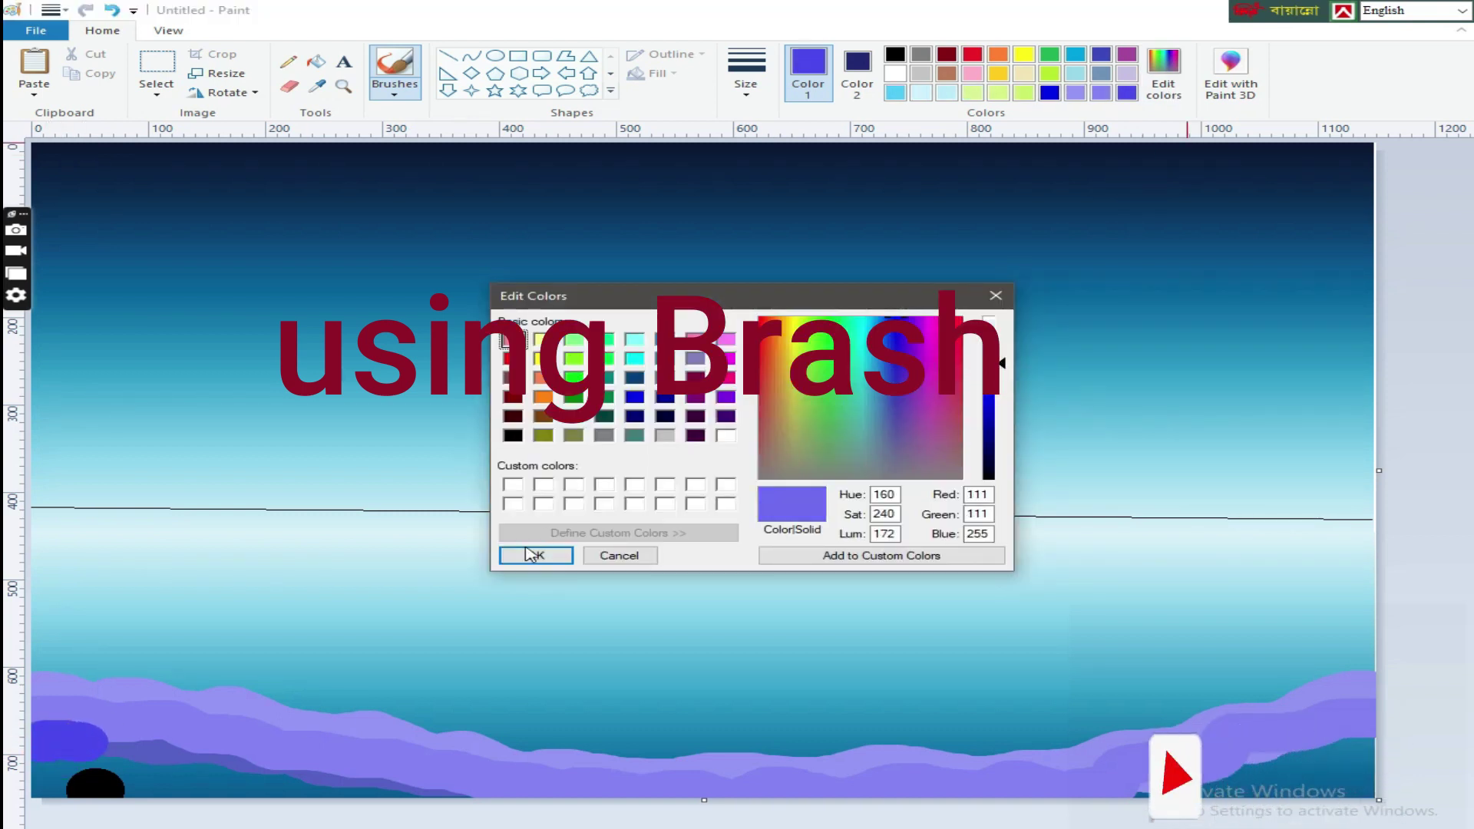
click(535, 555)
drag(38, 738, 401, 785)
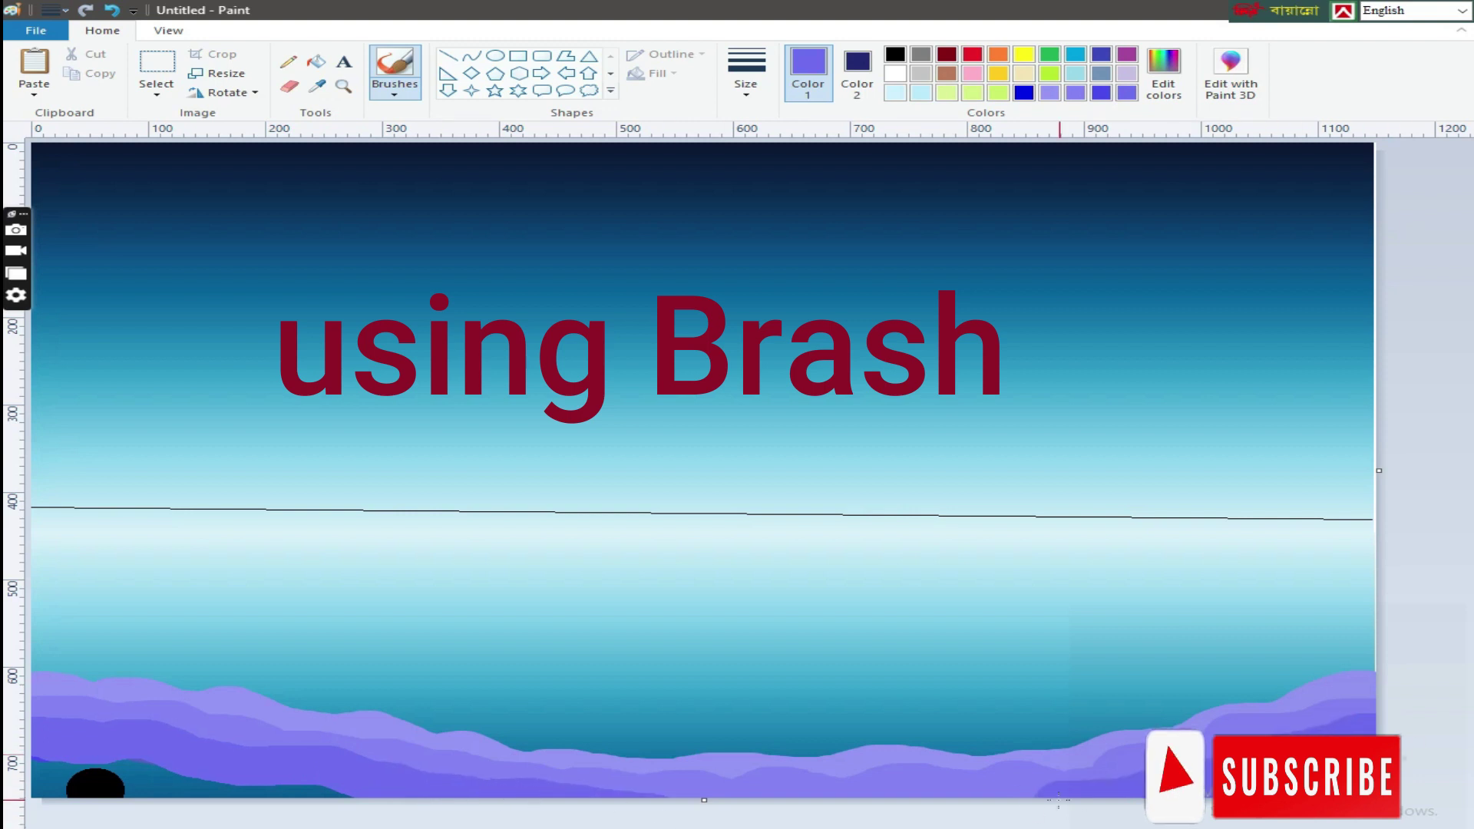
Paint lighter purple over the black blob at the bottom left and fine-tune the shade.
click(1163, 73)
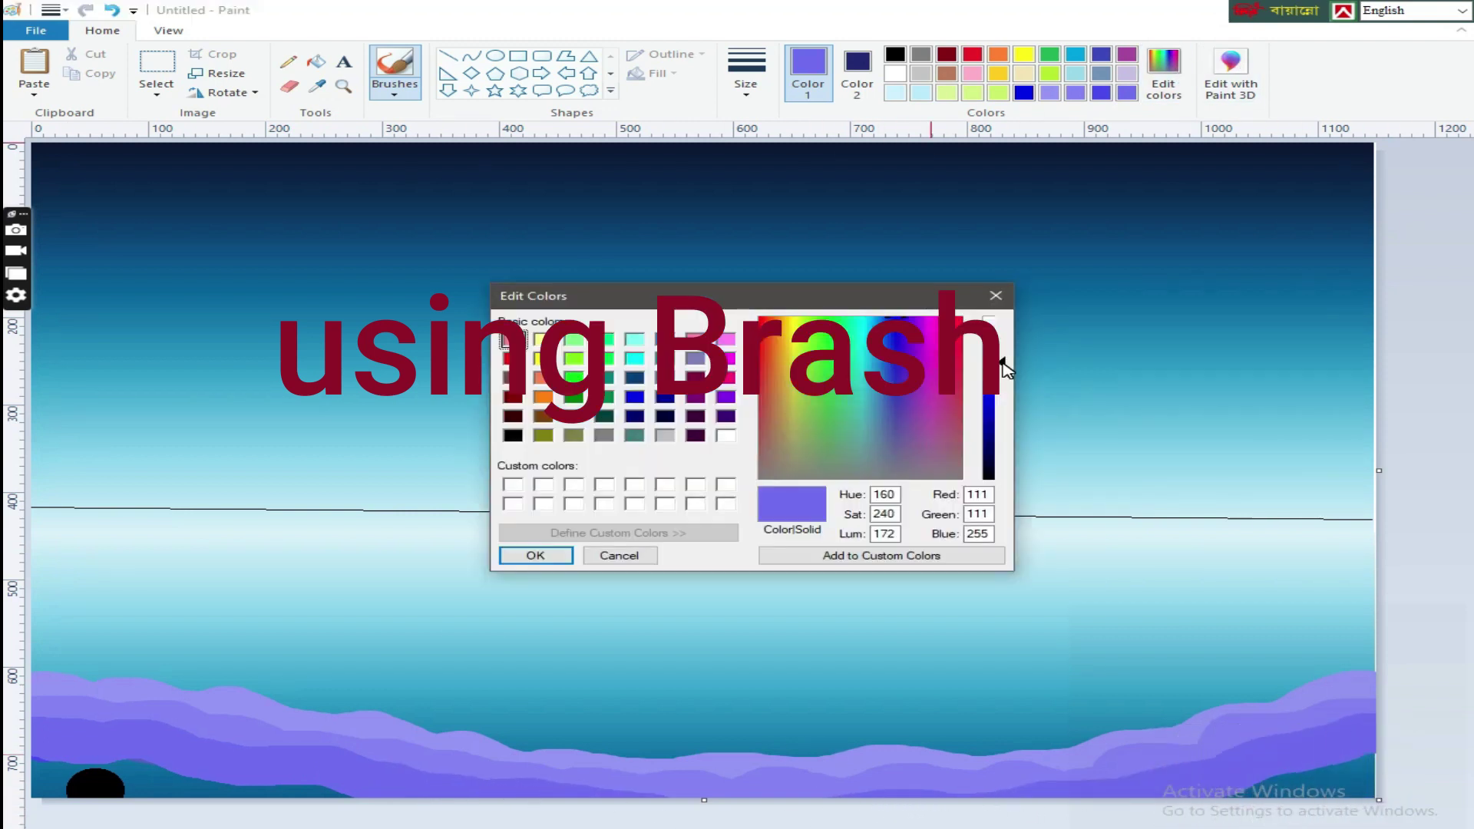
click(536, 555)
mouse_move(43, 775)
mouse_down()
mouse_move(159, 774)
mouse_move(372, 809)
mouse_up()
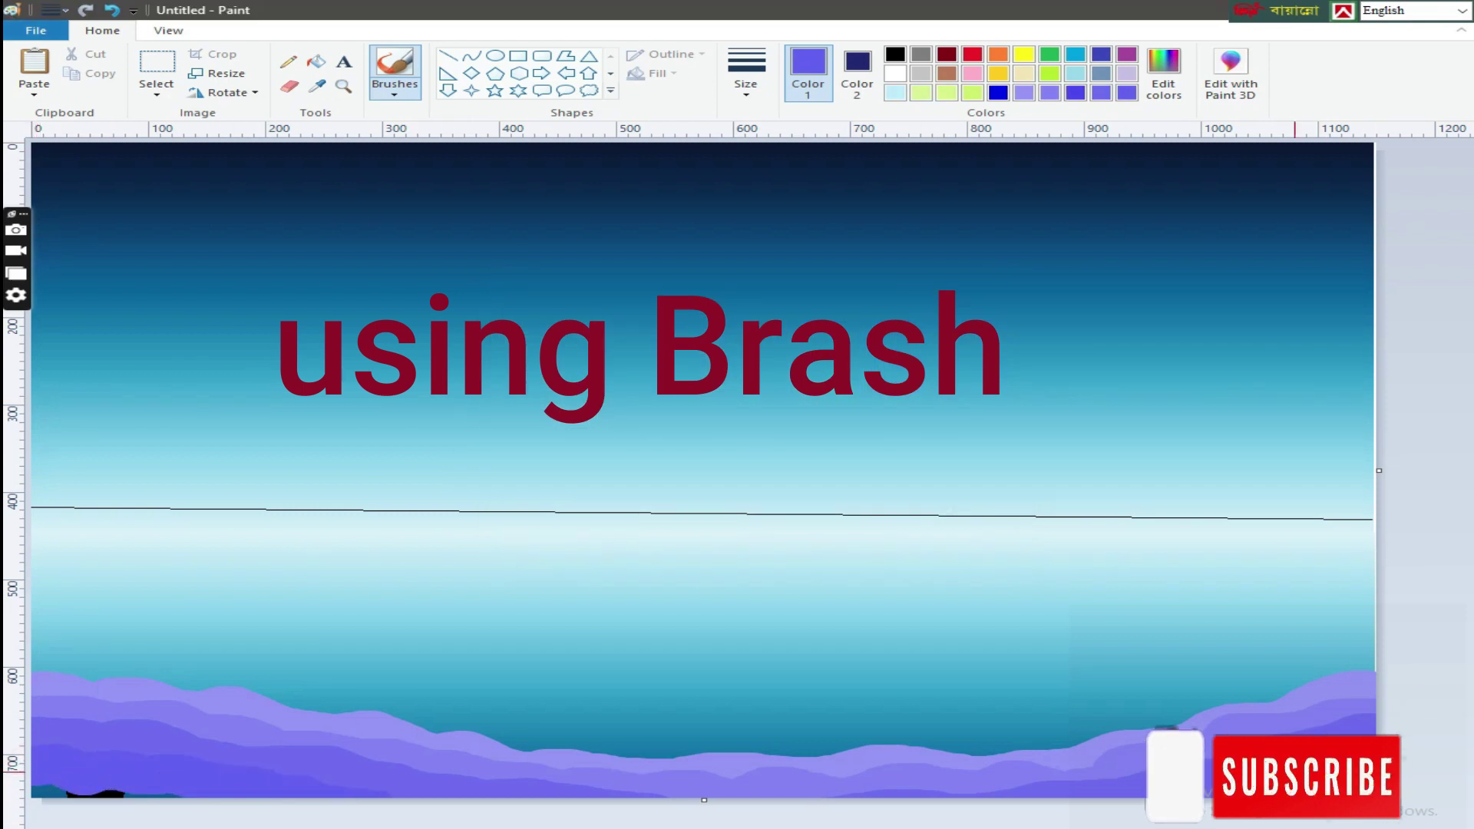
click(1163, 73)
drag(1003, 369, 1006, 376)
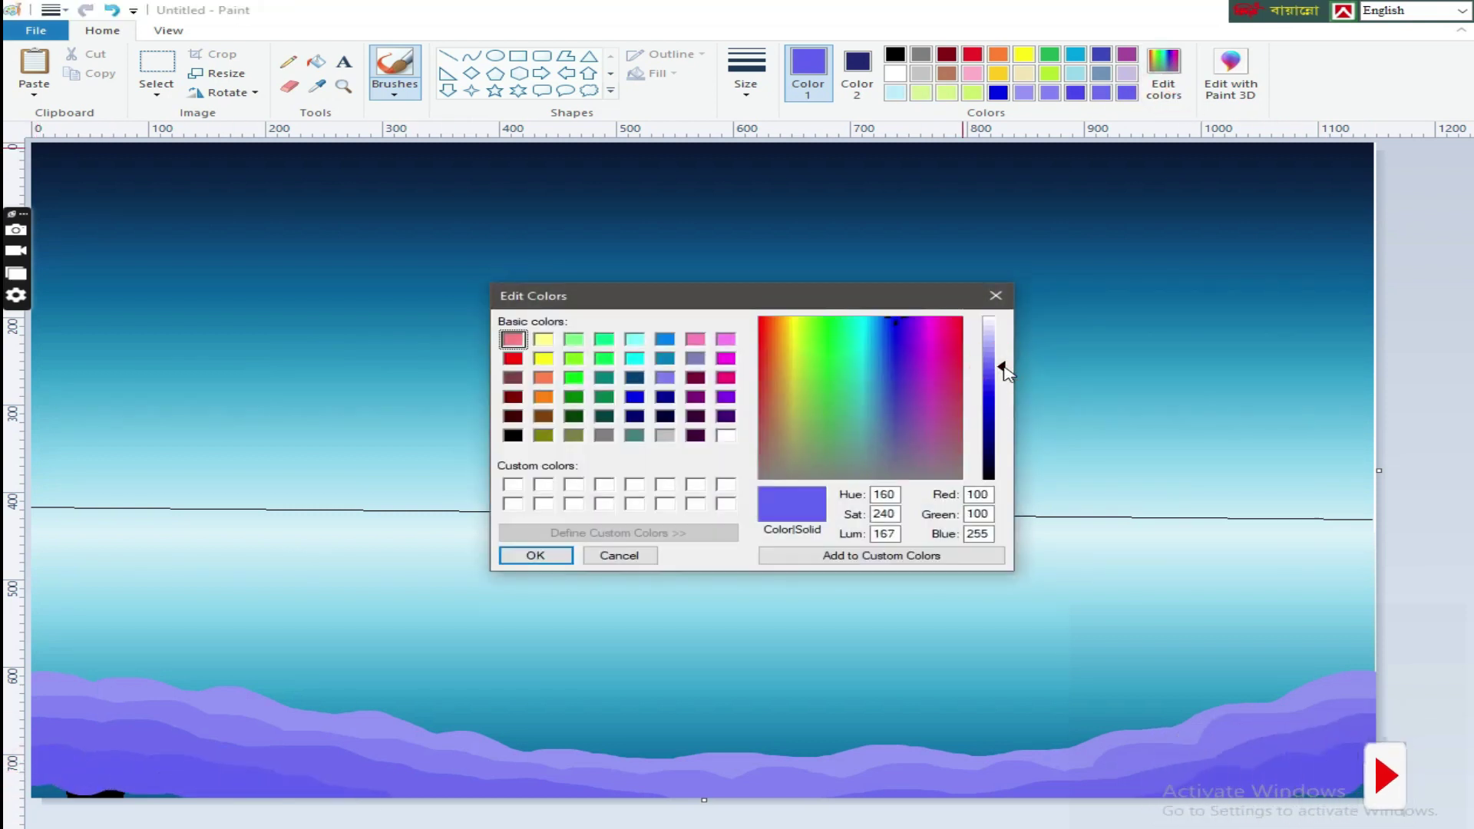
click(545, 554)
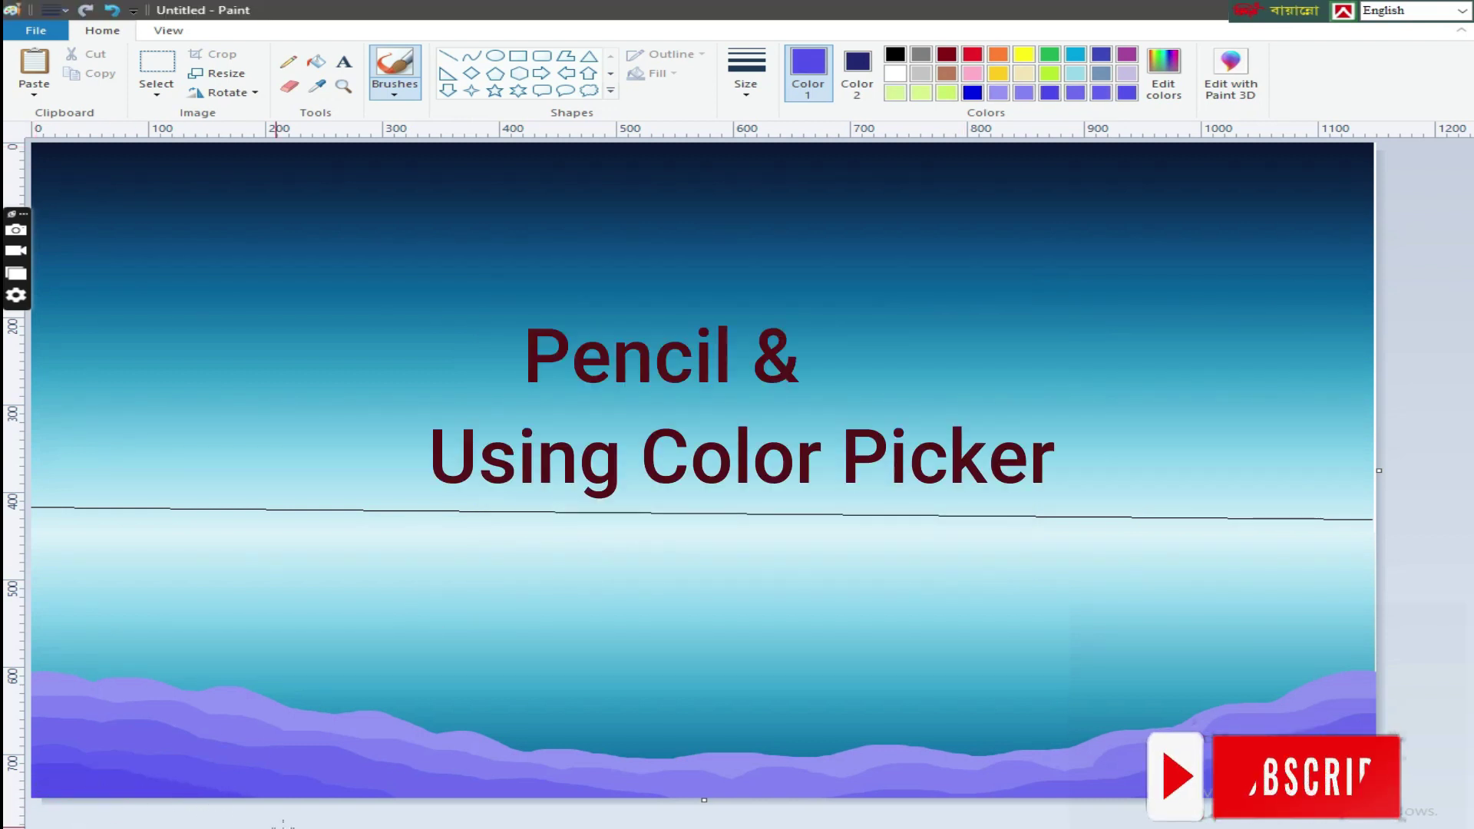
Enlarge the canvas slightly, then streak thin light cyan pencil lines over the horizon line.
drag(1354, 789, 1381, 800)
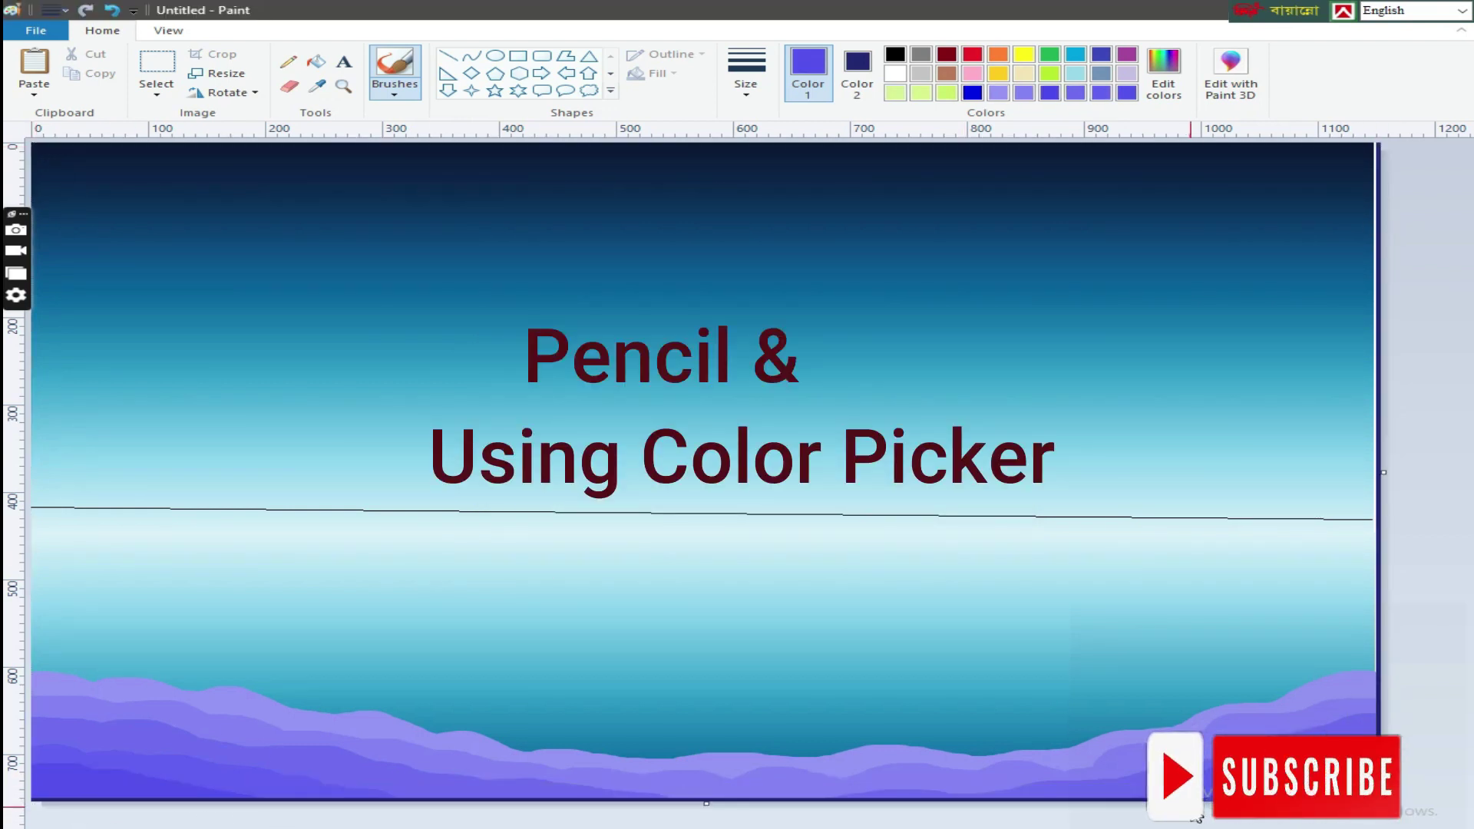
click(288, 61)
click(745, 73)
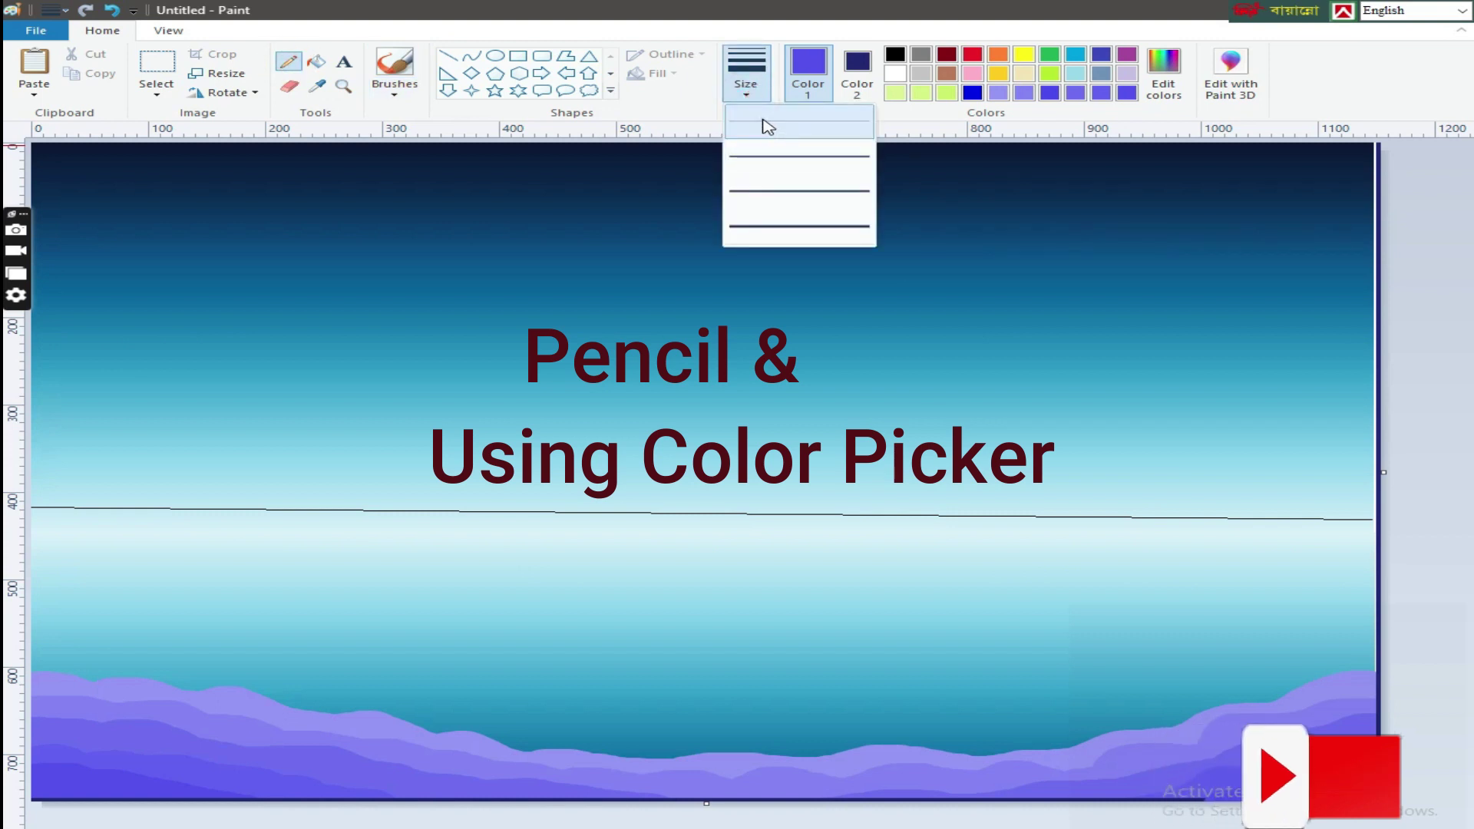
click(760, 126)
click(317, 85)
click(269, 576)
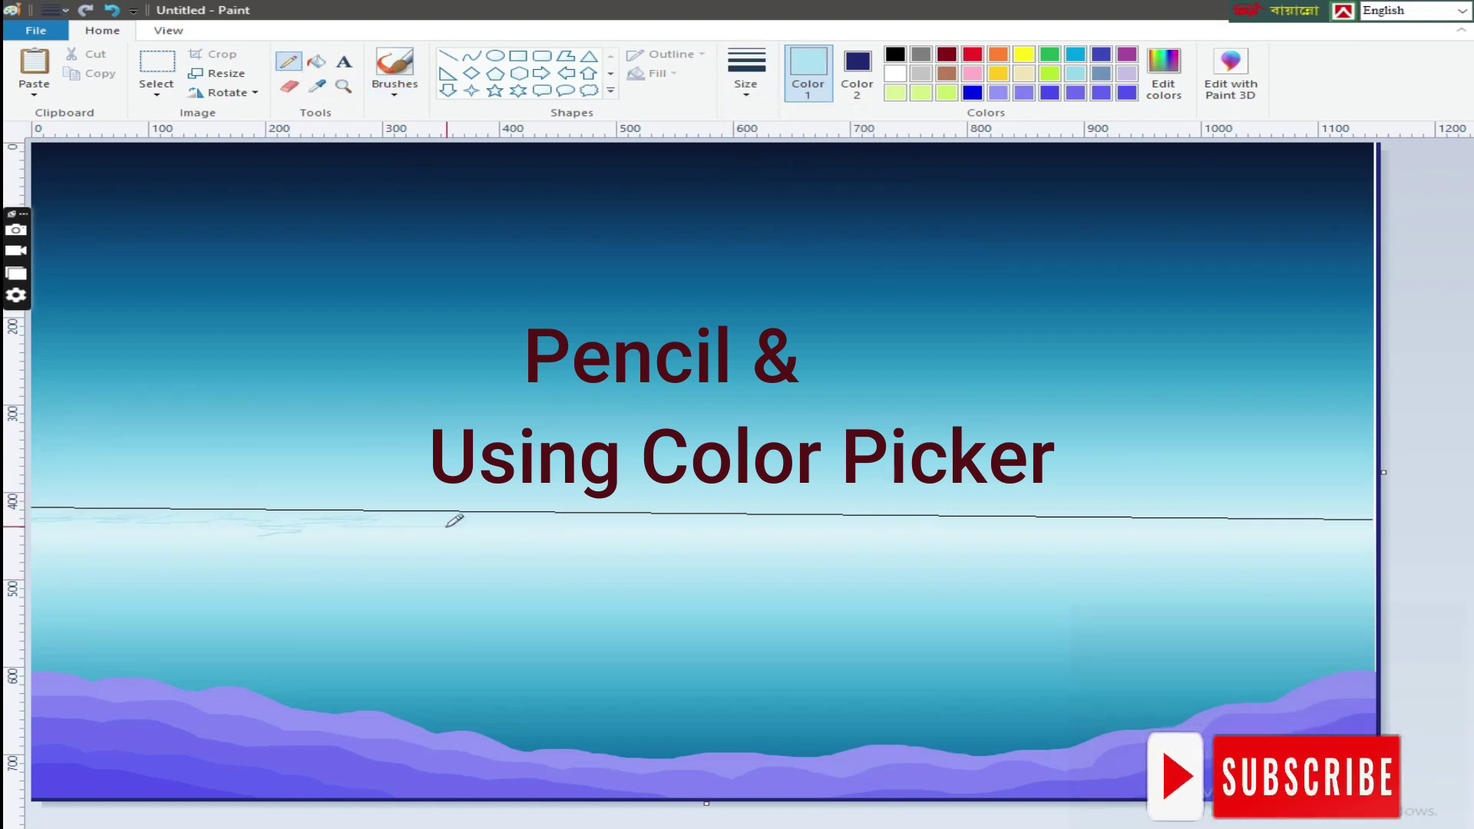
drag(603, 522, 1029, 521)
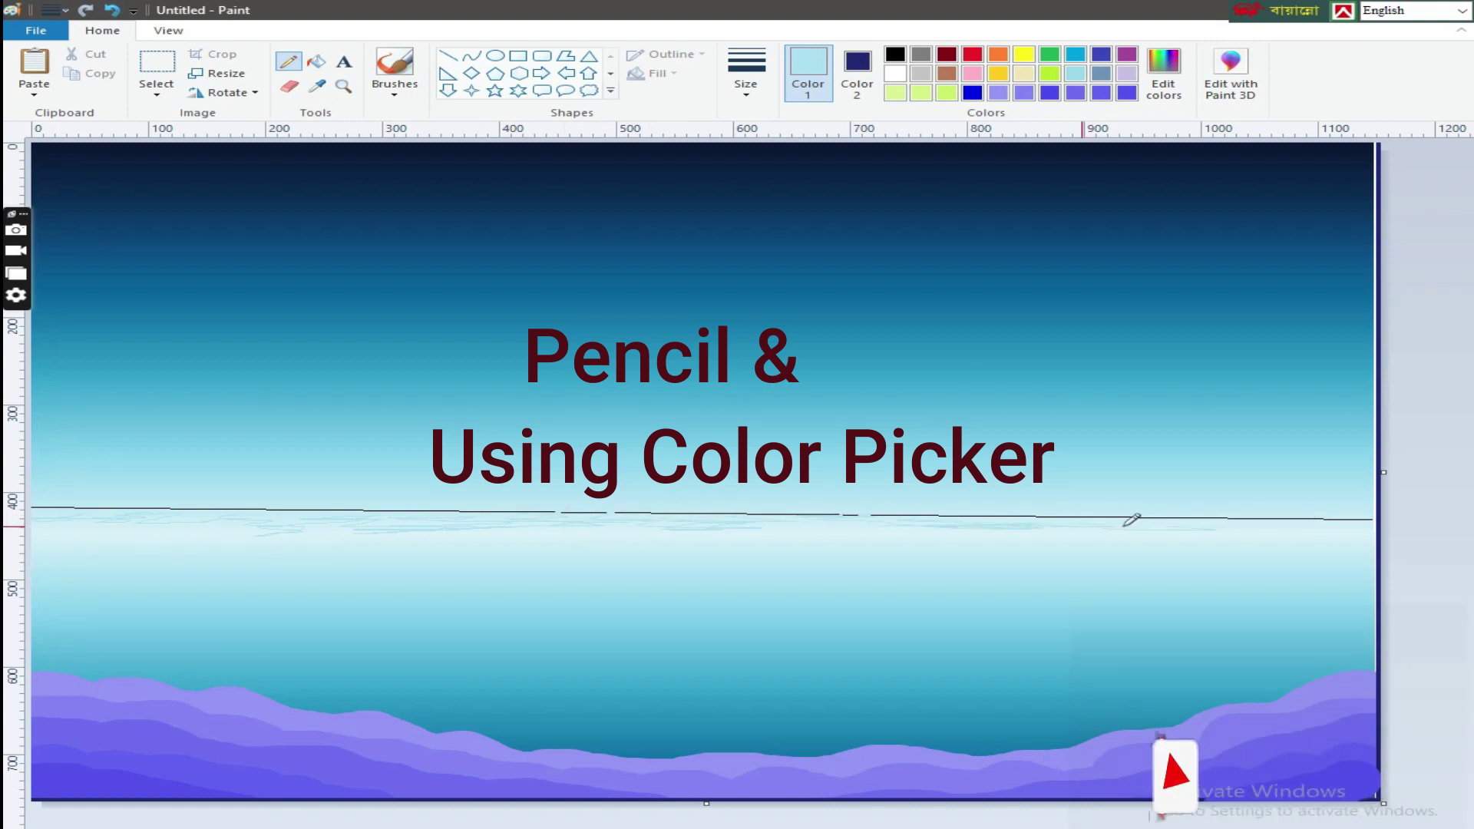
drag(1131, 521, 1063, 518)
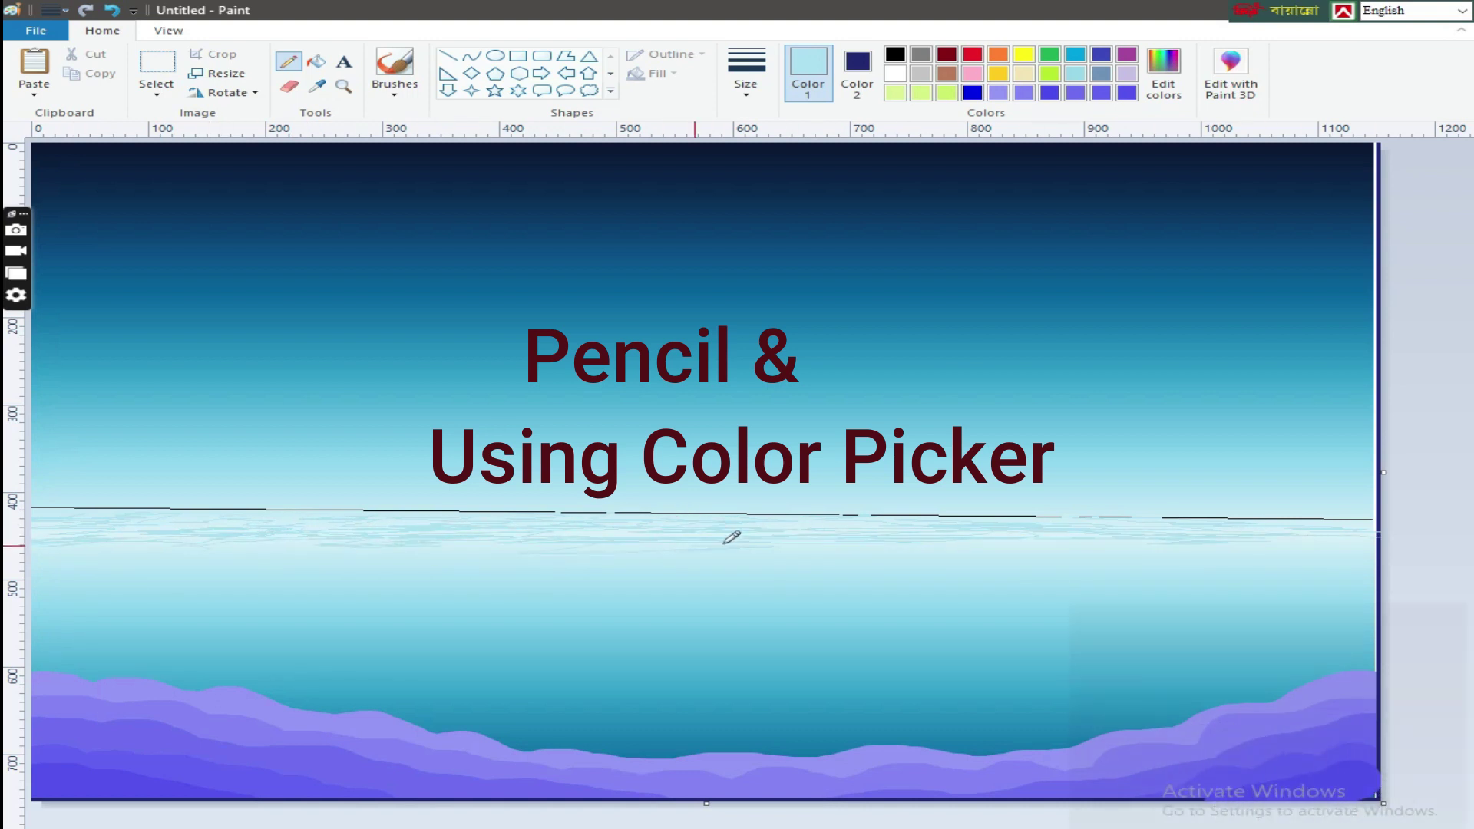
Sample blues from the water and add darker blue streaks across the sea.
click(899, 536)
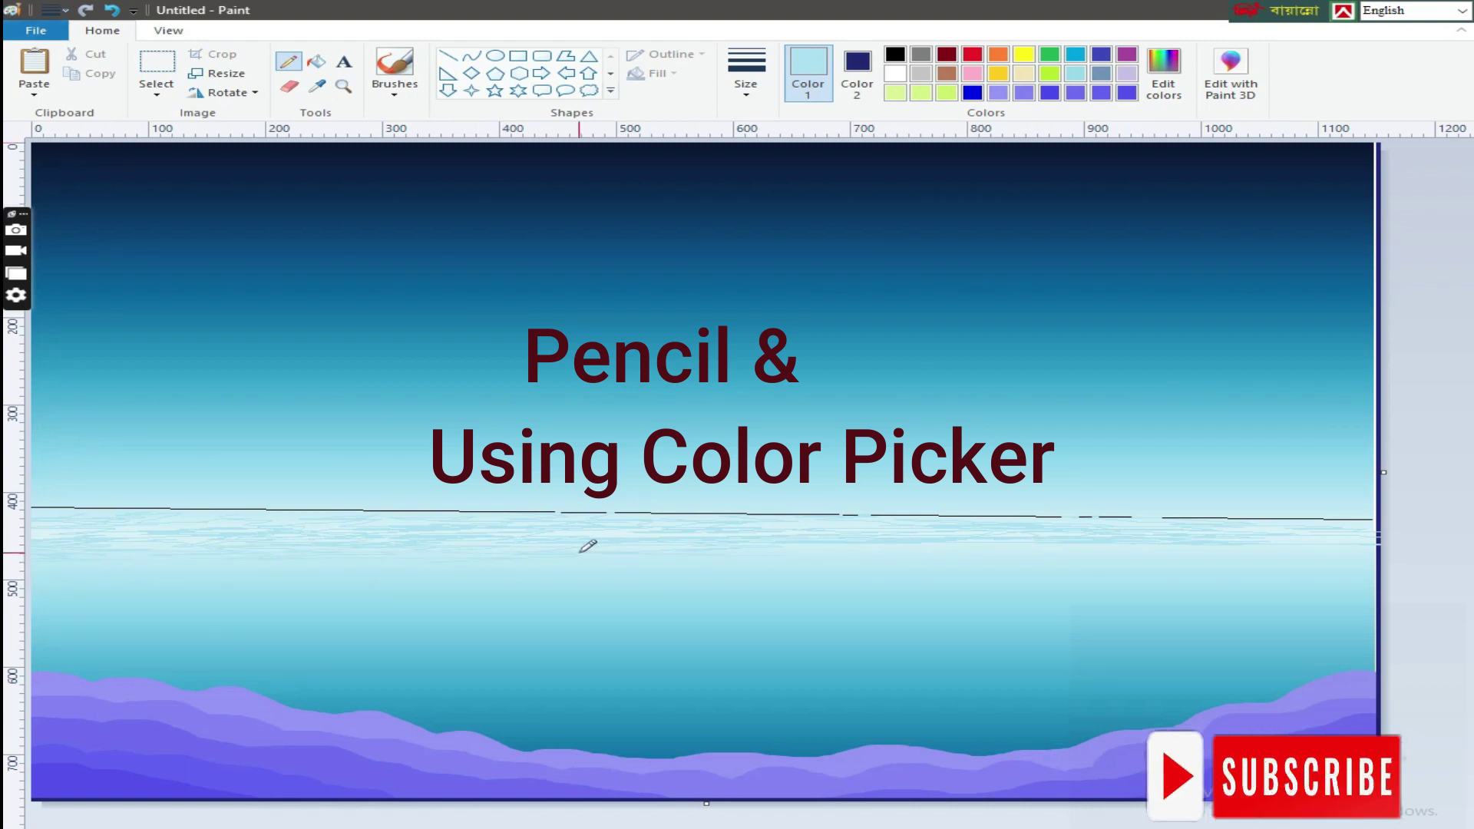
click(257, 589)
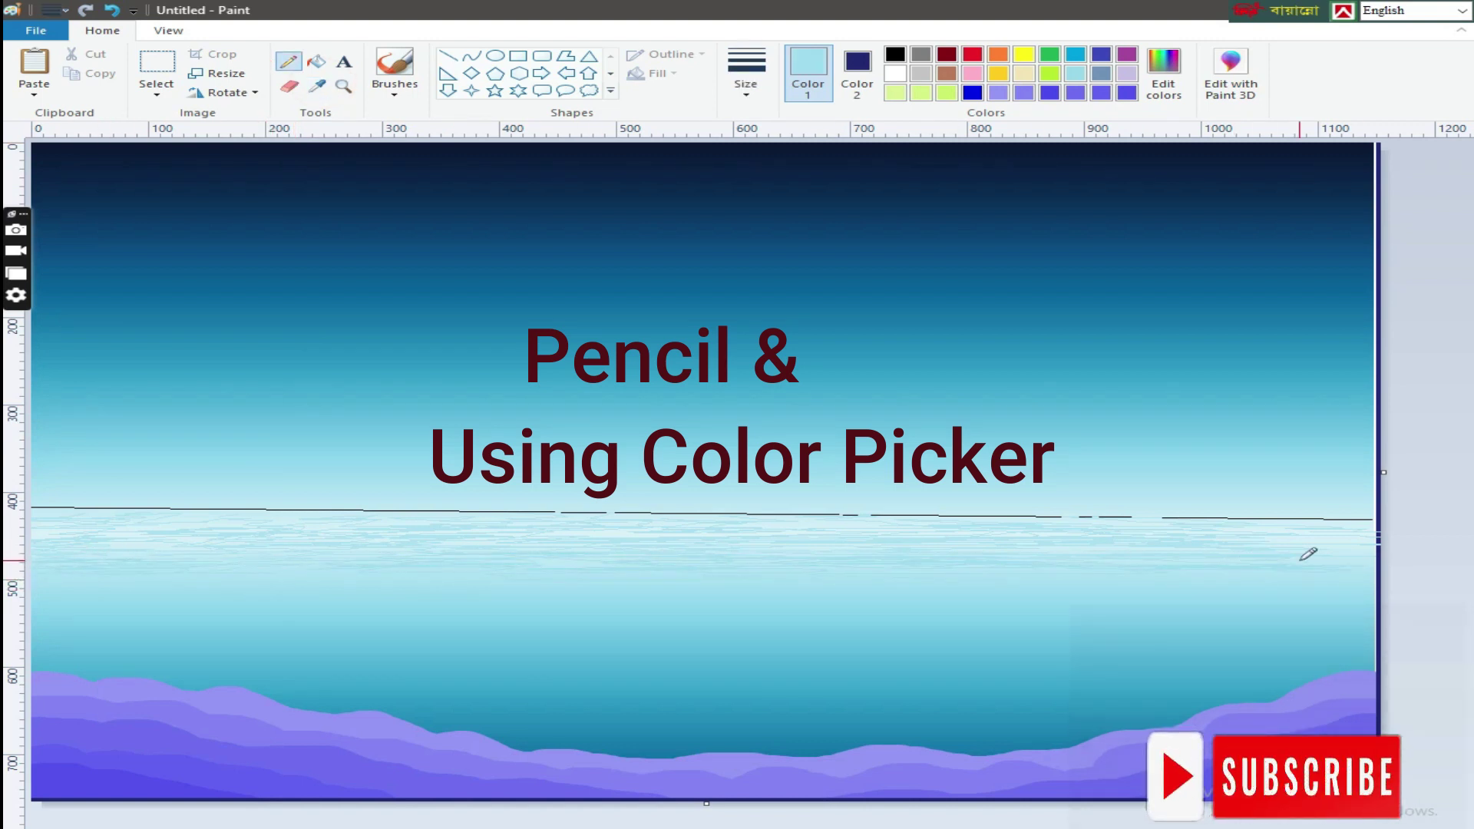
click(317, 86)
click(224, 602)
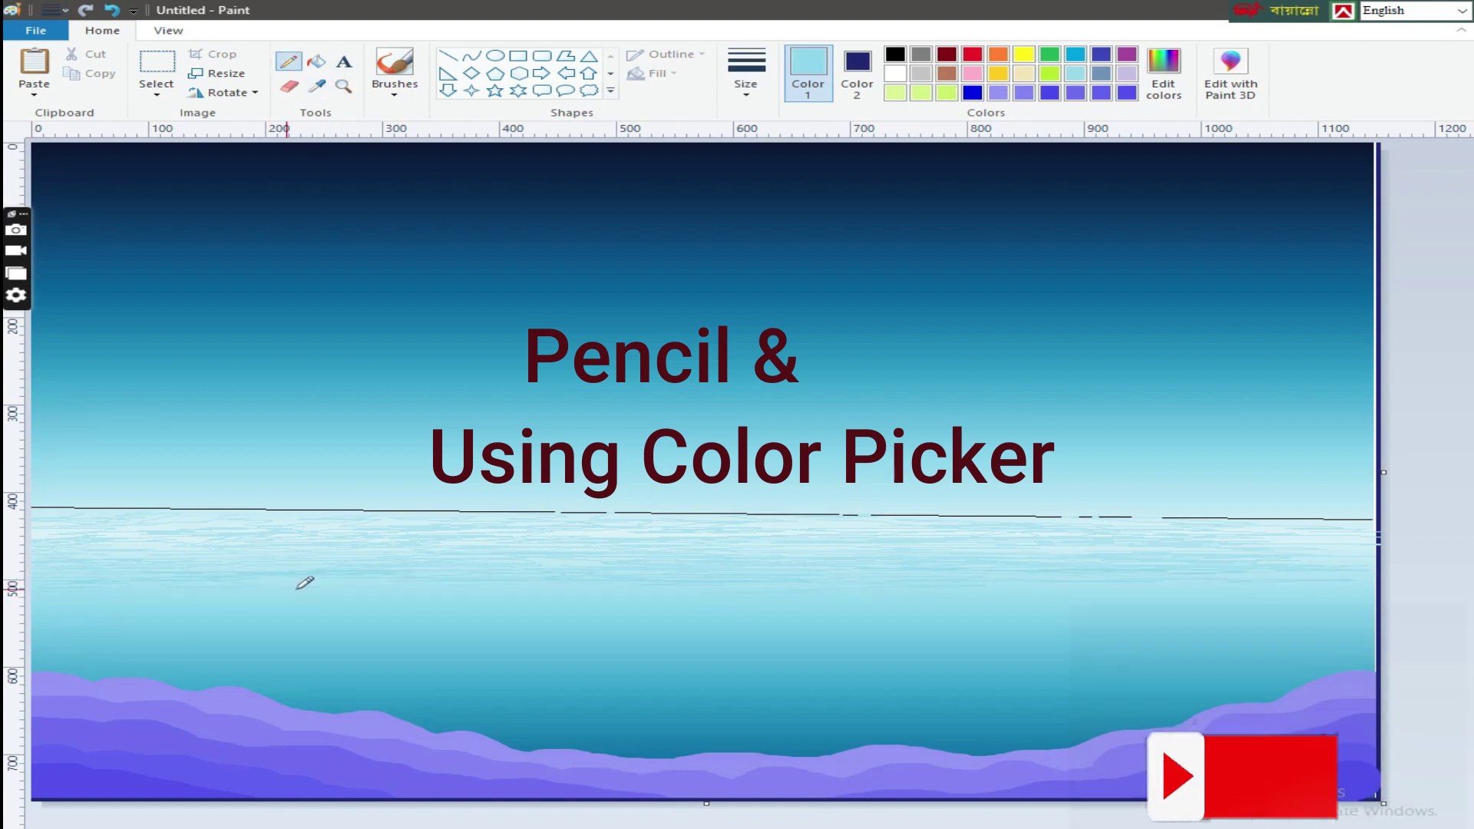
click(317, 86)
click(146, 609)
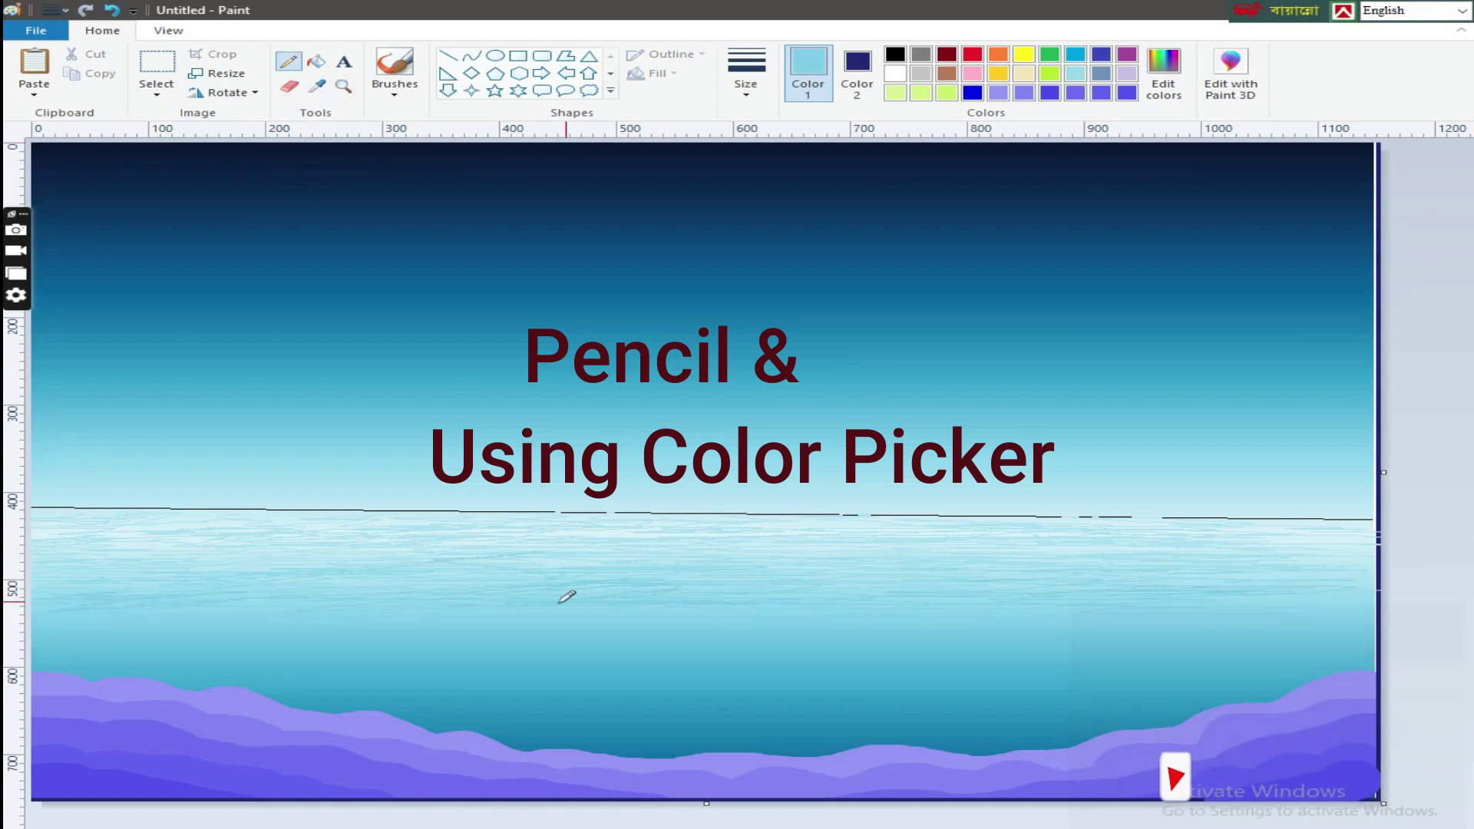
click(314, 91)
click(248, 642)
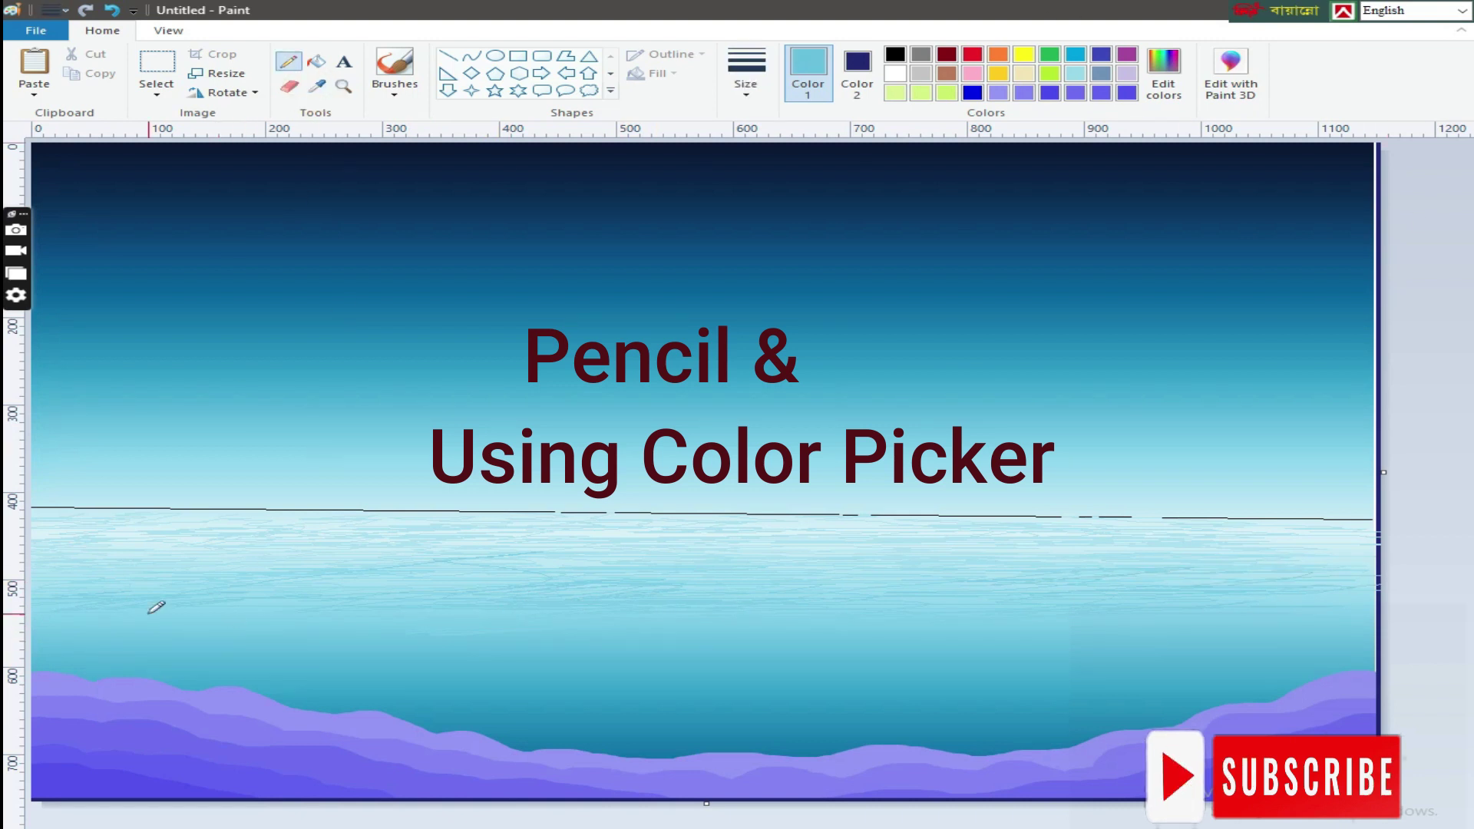
mouse_move(65, 622)
mouse_down()
mouse_move(1273, 605)
mouse_move(1099, 603)
mouse_up()
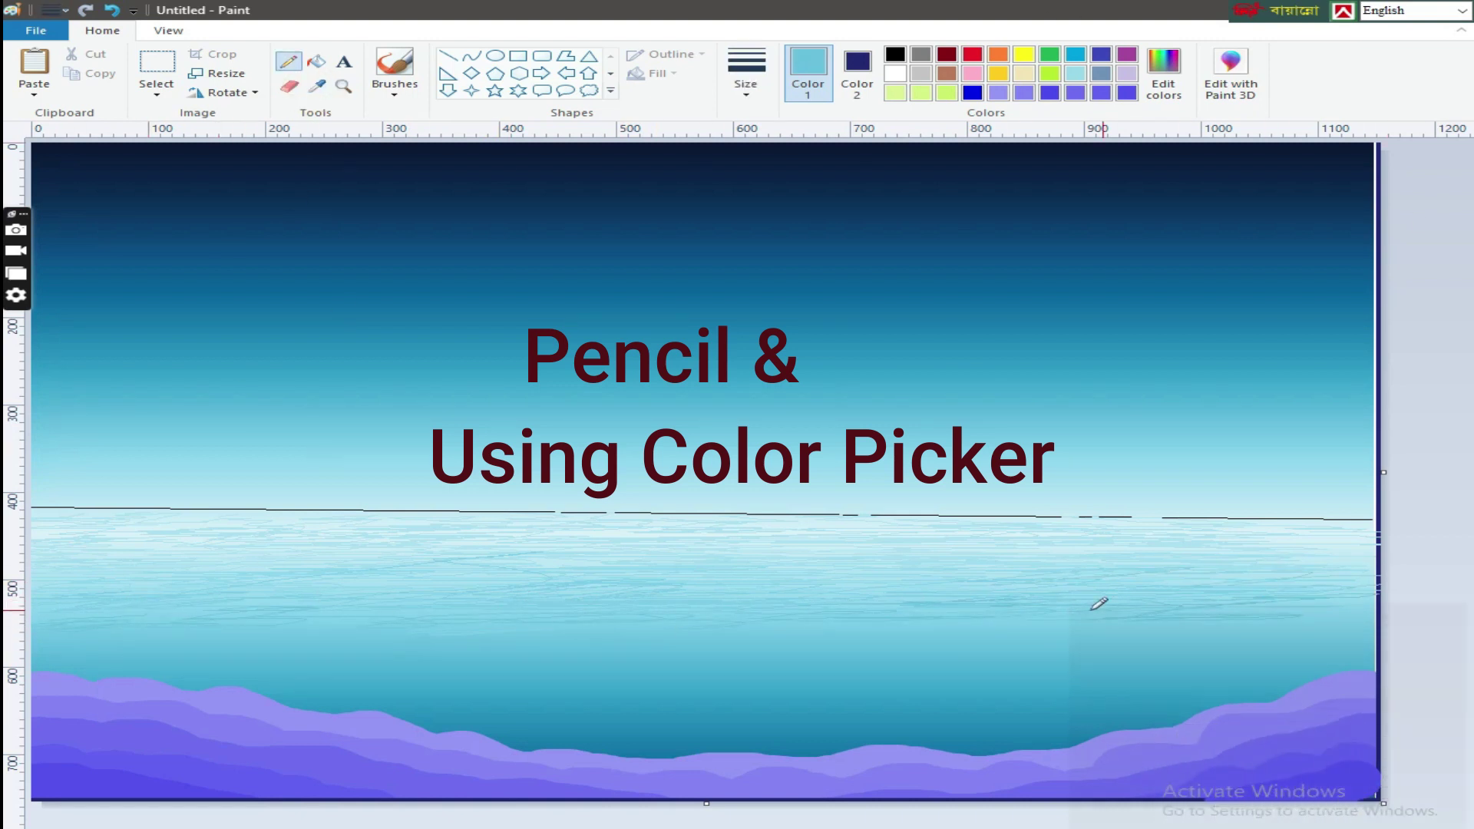
Add several light blue streaks across the lower sea.
click(484, 660)
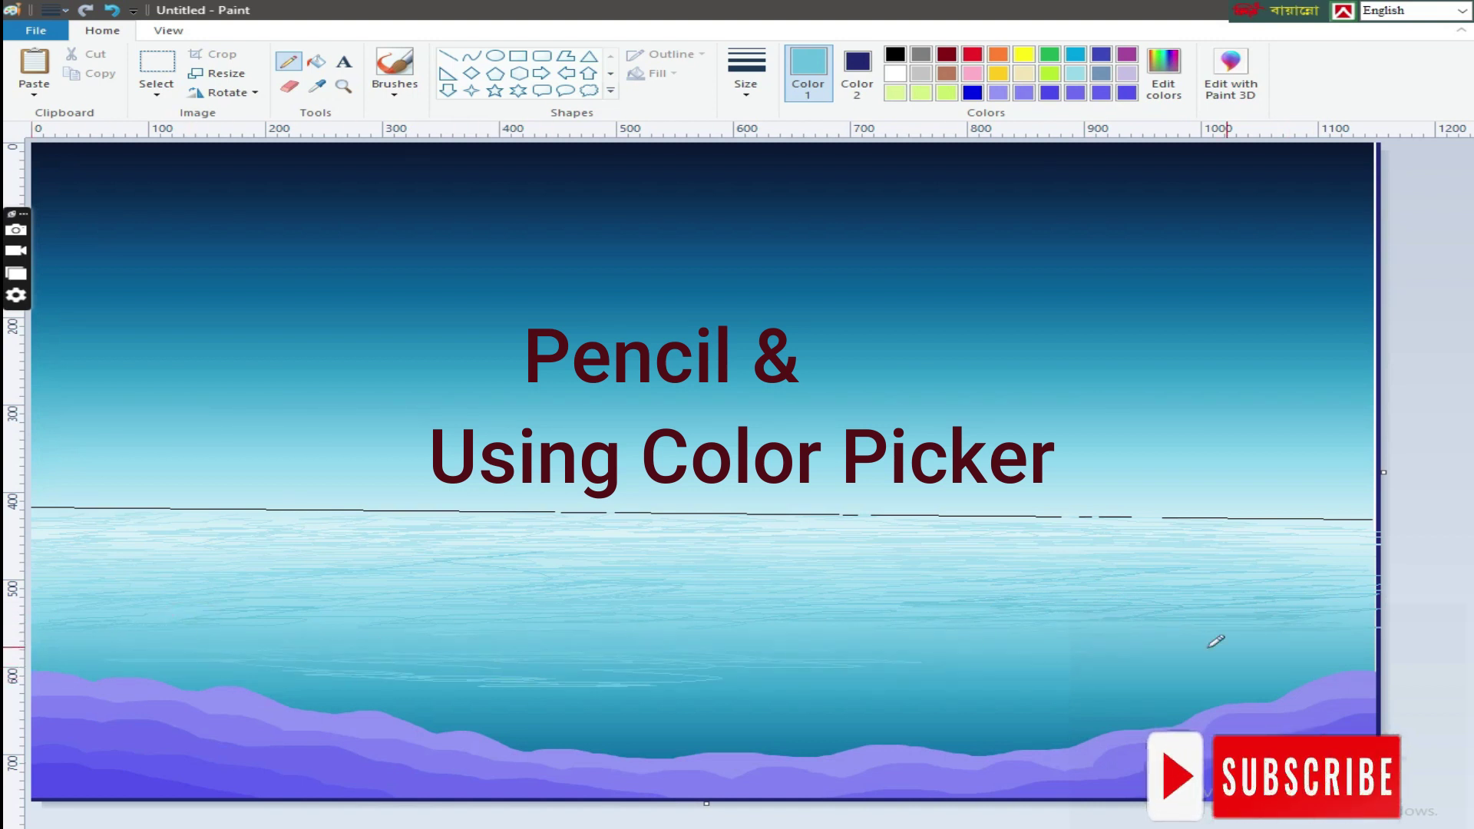
drag(801, 672, 1073, 681)
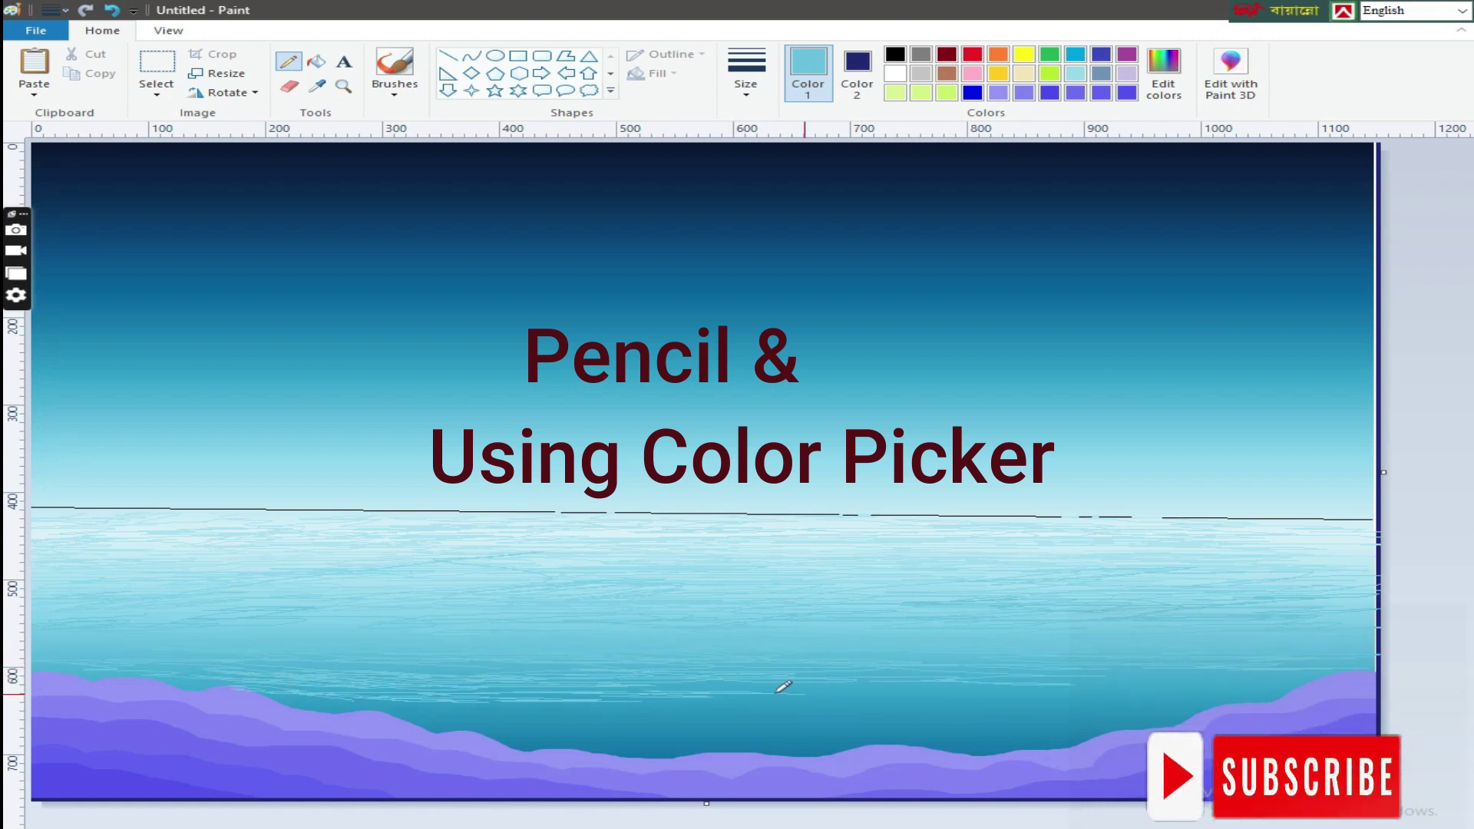
drag(412, 697, 640, 708)
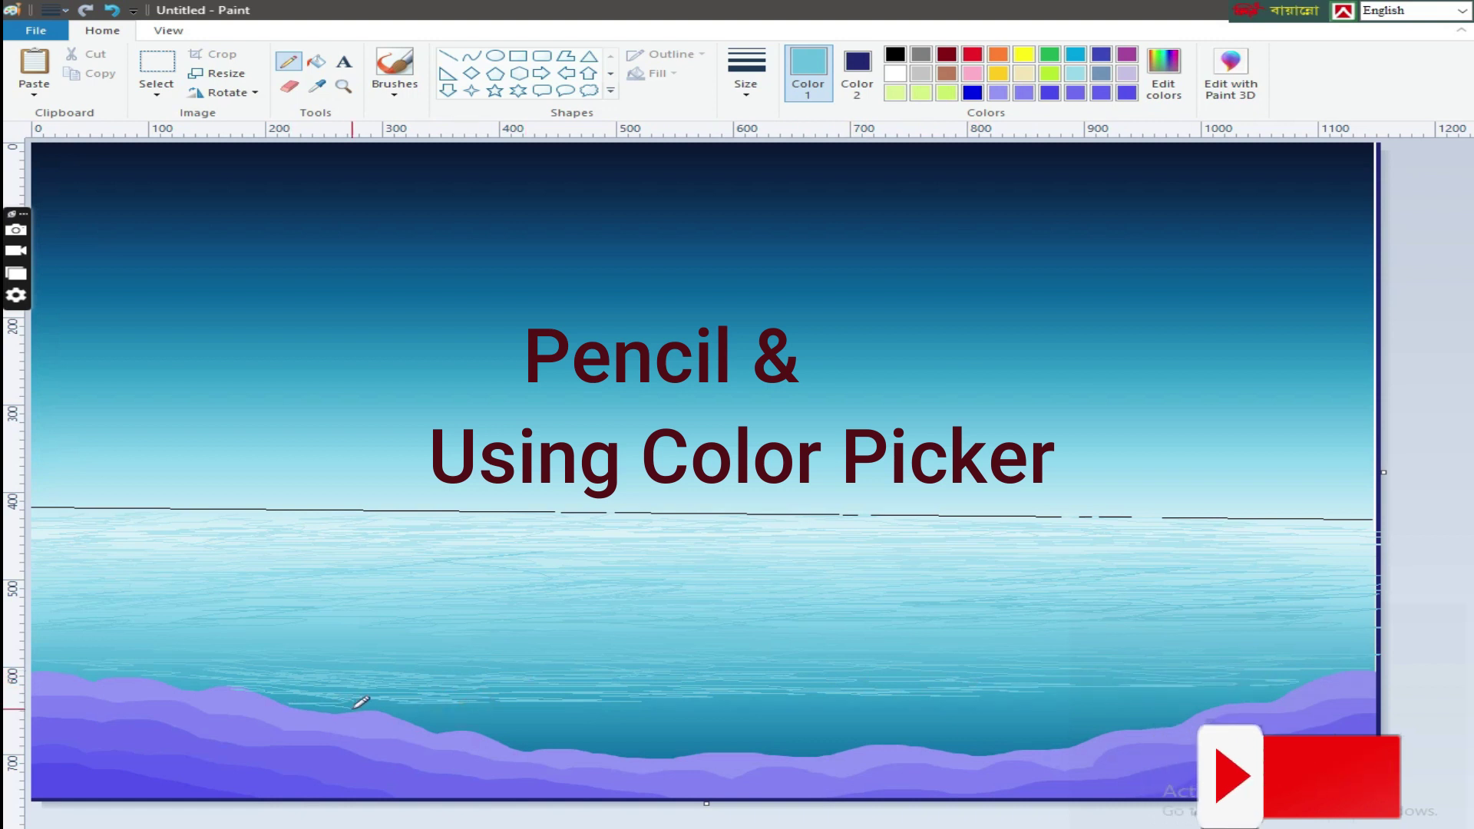
drag(844, 695, 1086, 695)
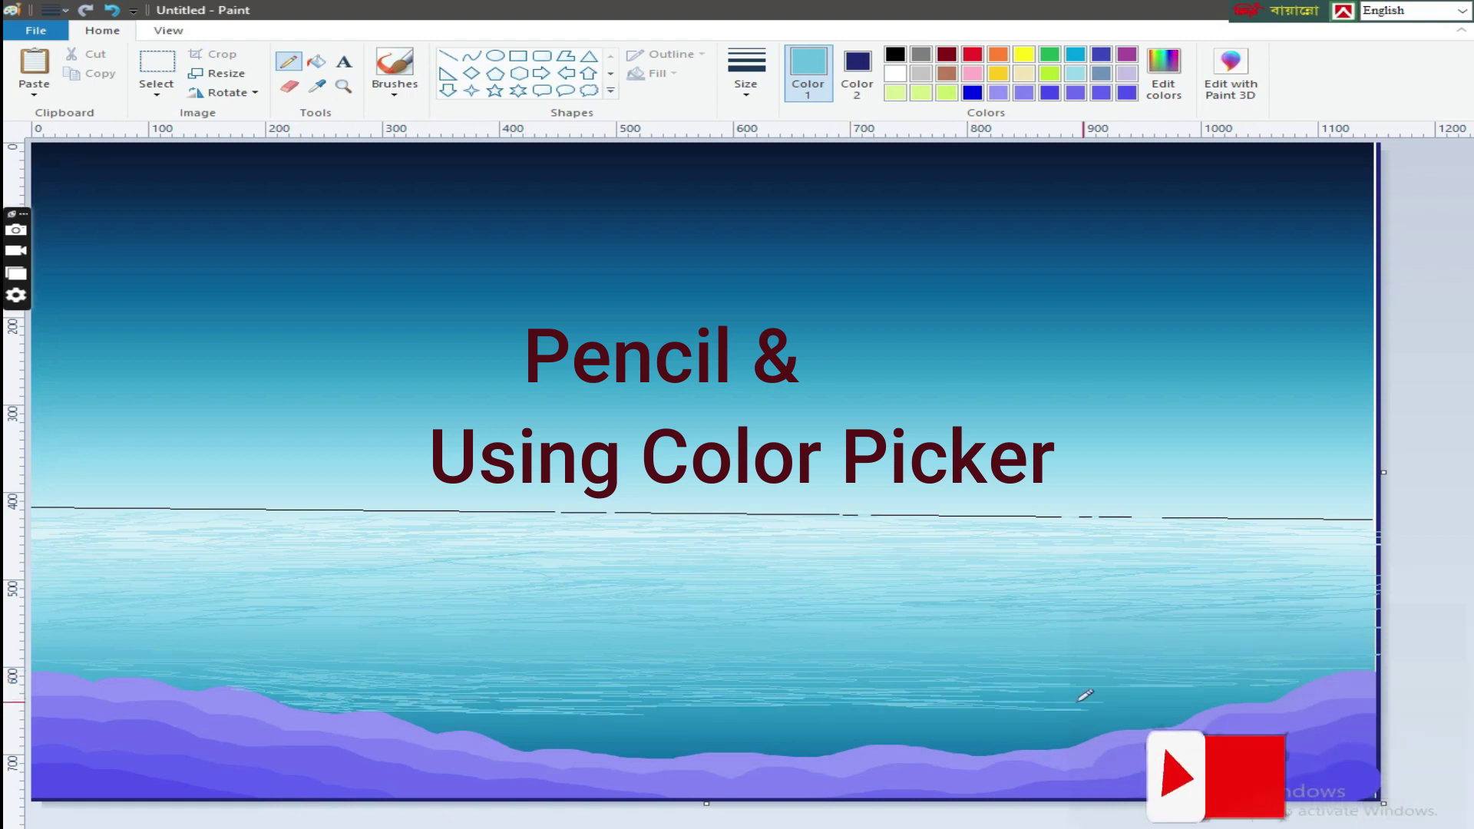
drag(495, 724, 420, 715)
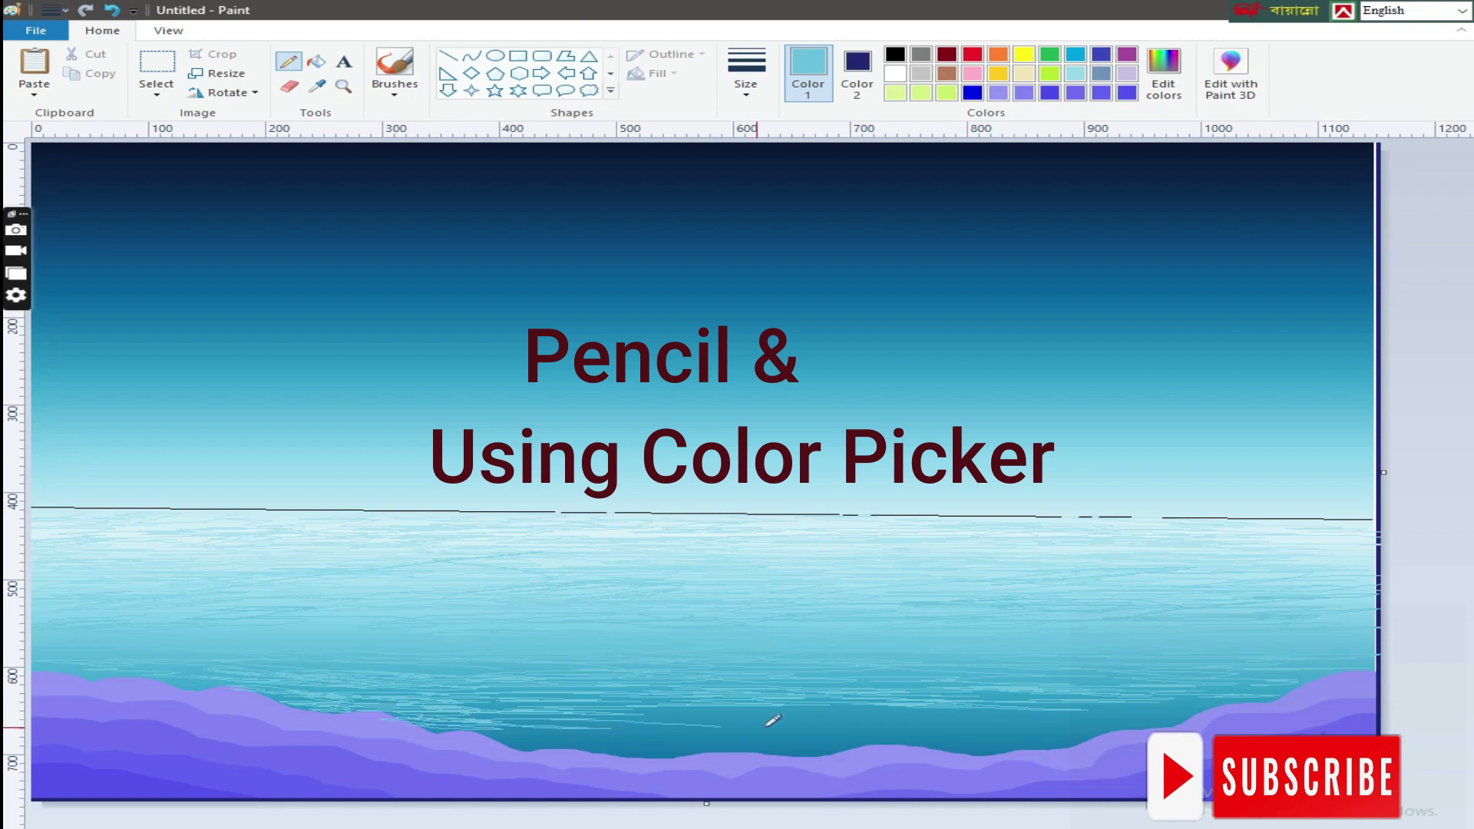
mouse_move(593, 742)
mouse_down()
mouse_move(1168, 712)
mouse_move(824, 731)
mouse_up()
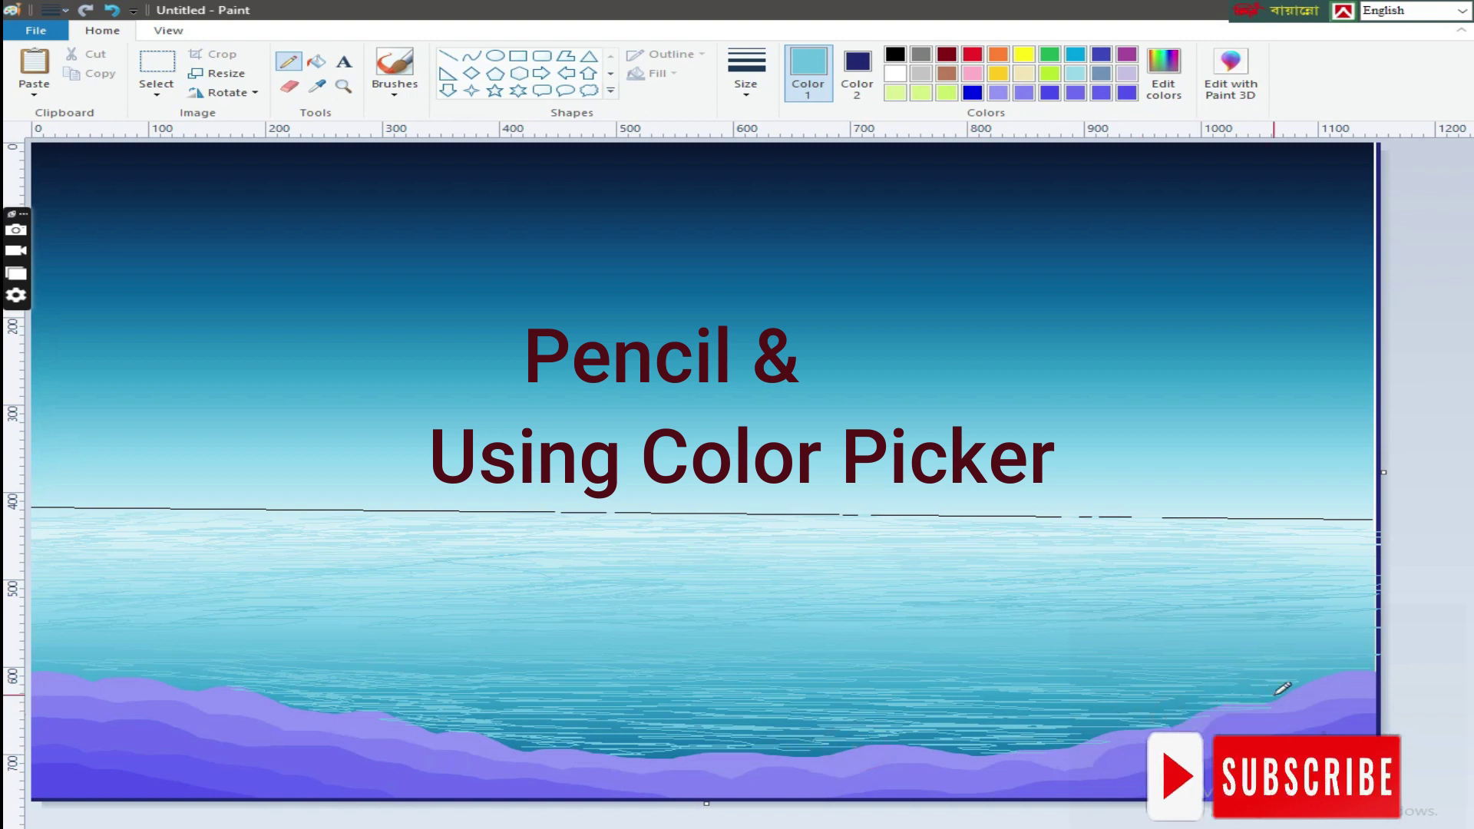
Sample sea blues and add a faint streak below the horizon plus another mid-sea.
click(317, 86)
click(392, 665)
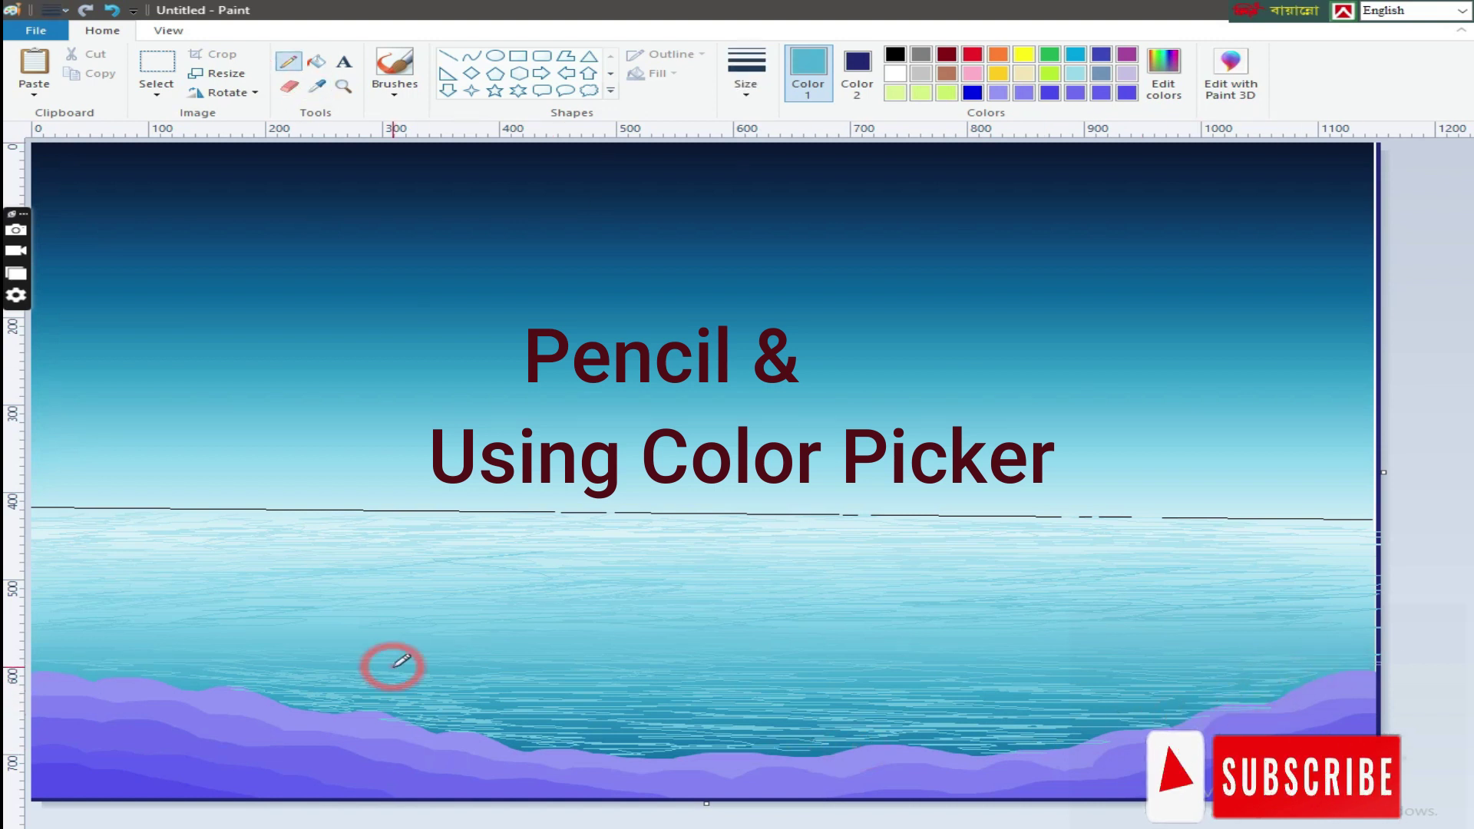
click(316, 85)
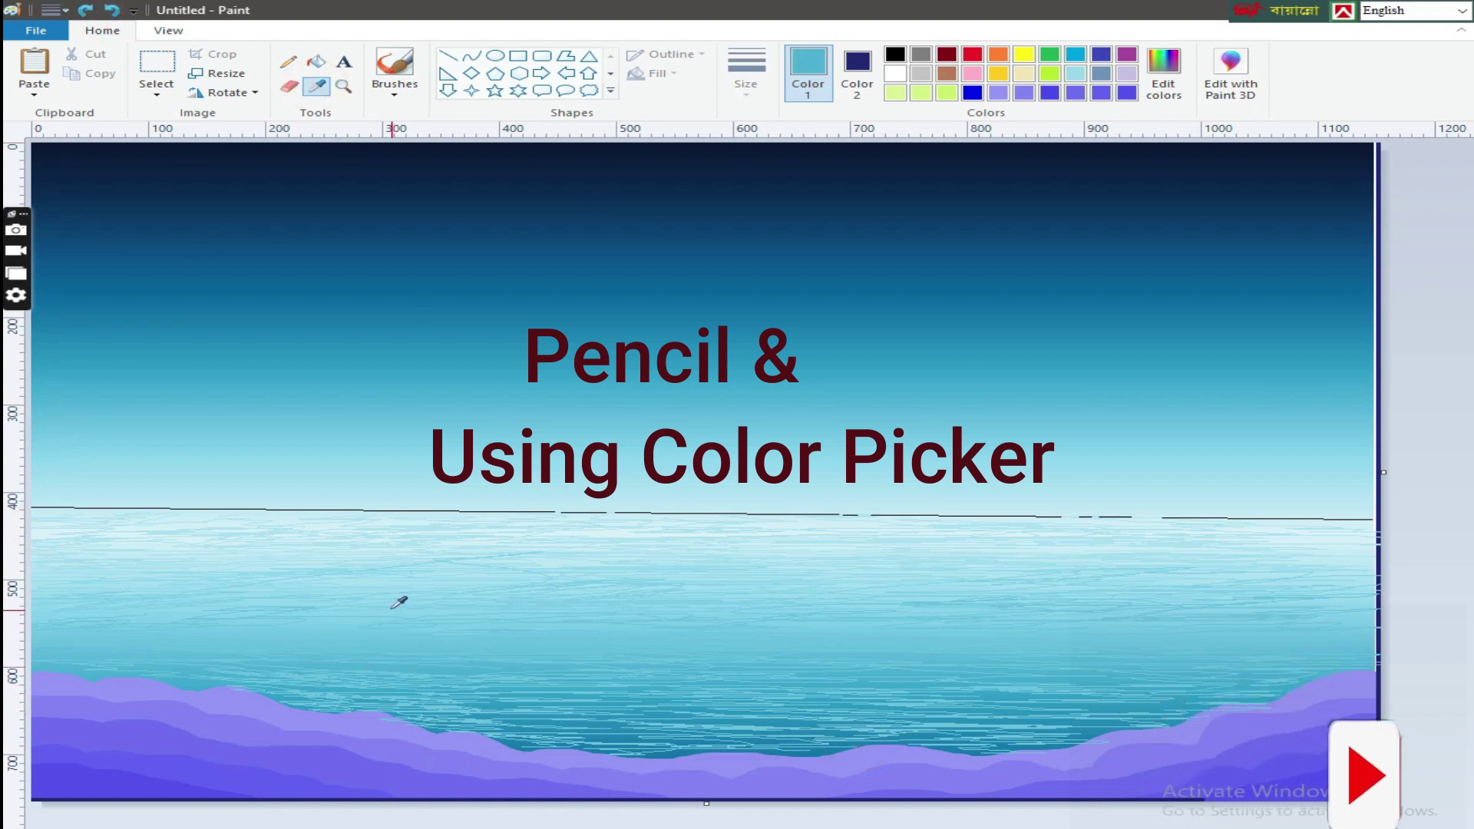
click(72, 602)
drag(365, 521, 949, 524)
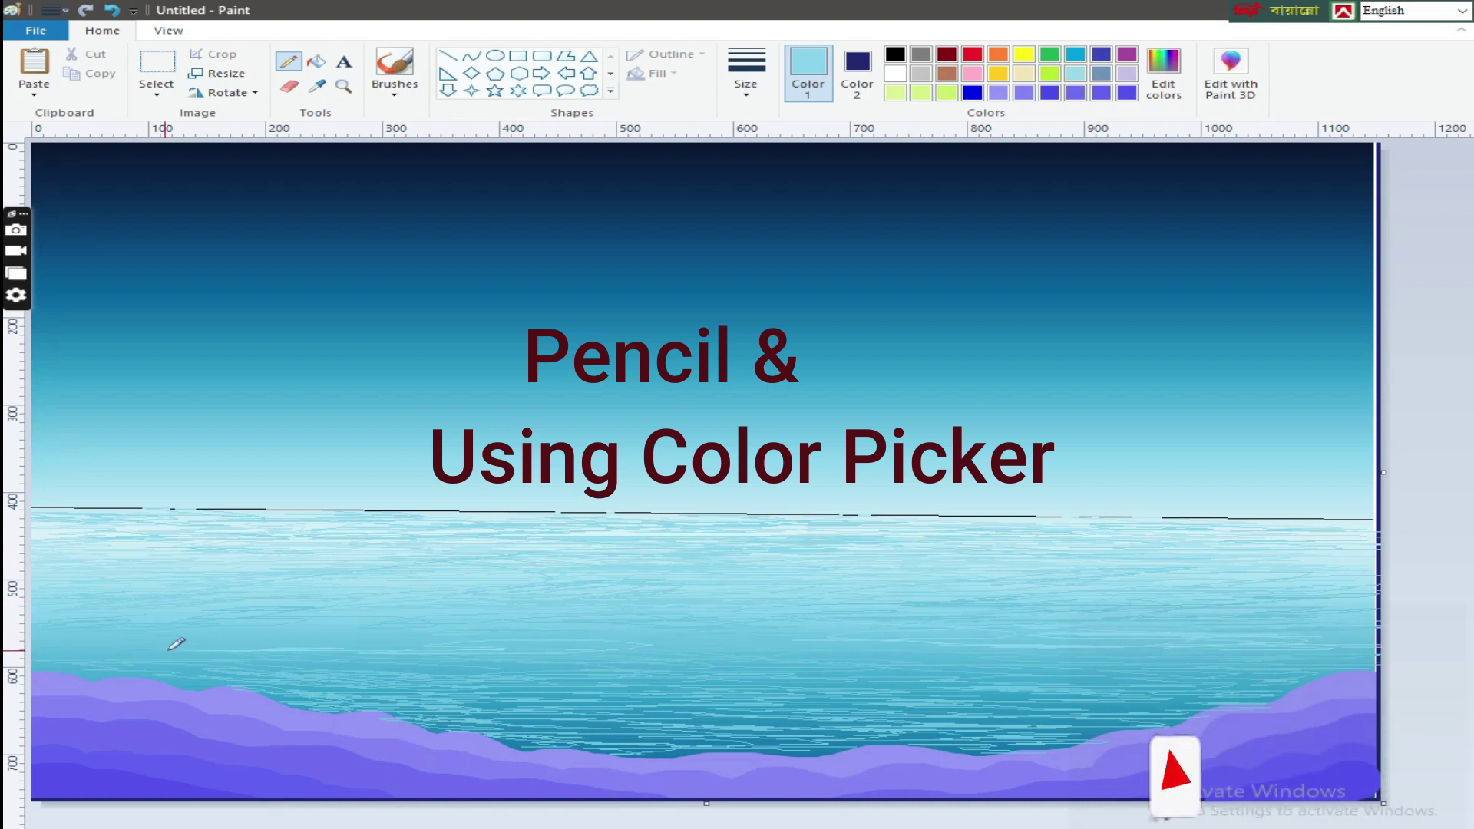
drag(615, 649, 522, 671)
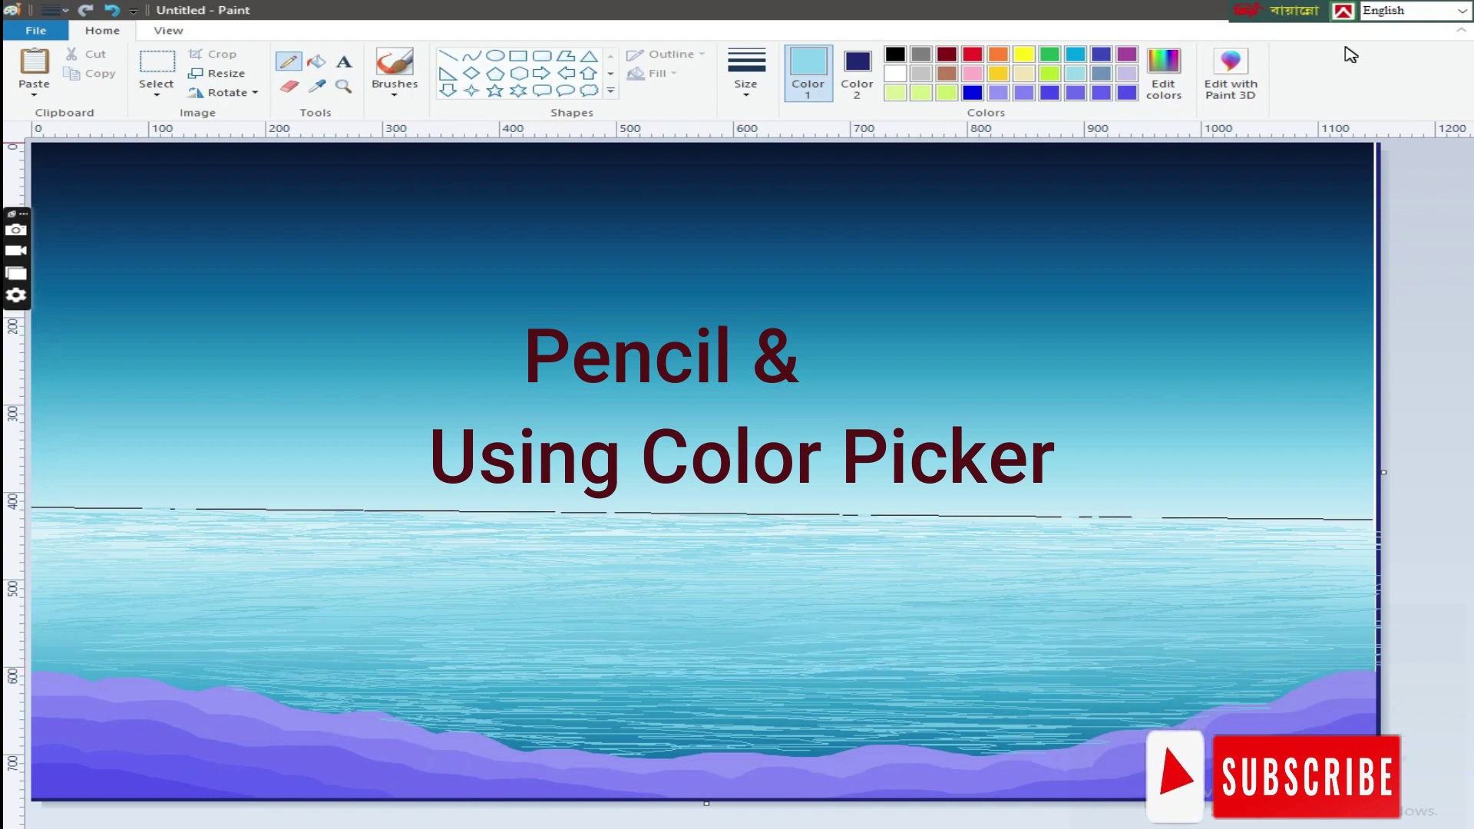
click(471, 55)
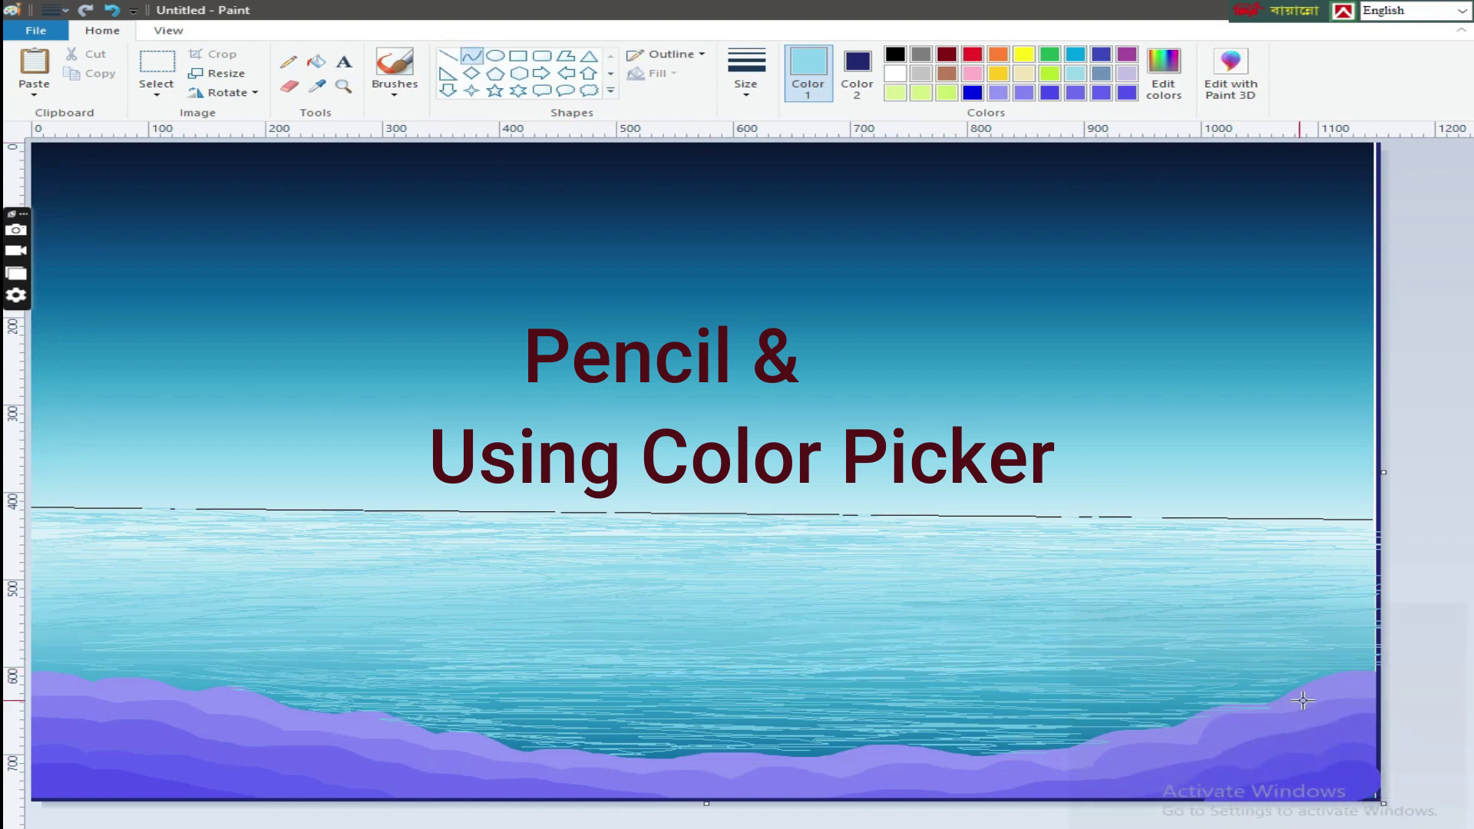
Brush black tree clumps on the left, middle and right of the horizon.
click(899, 60)
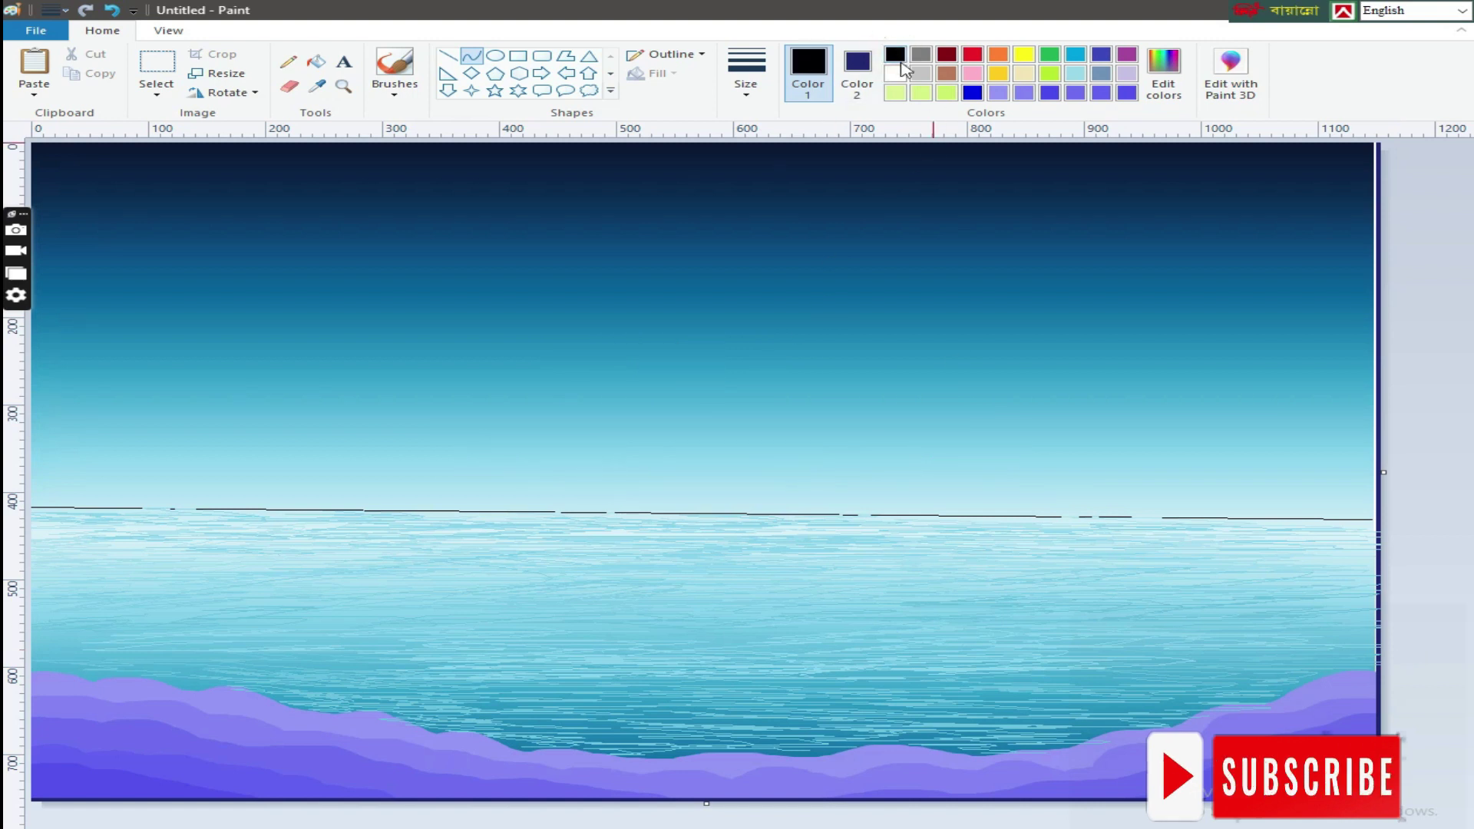
click(394, 93)
click(745, 84)
click(768, 209)
mouse_move(34, 500)
mouse_down()
mouse_move(68, 506)
mouse_move(73, 485)
mouse_move(111, 501)
mouse_move(97, 499)
mouse_up()
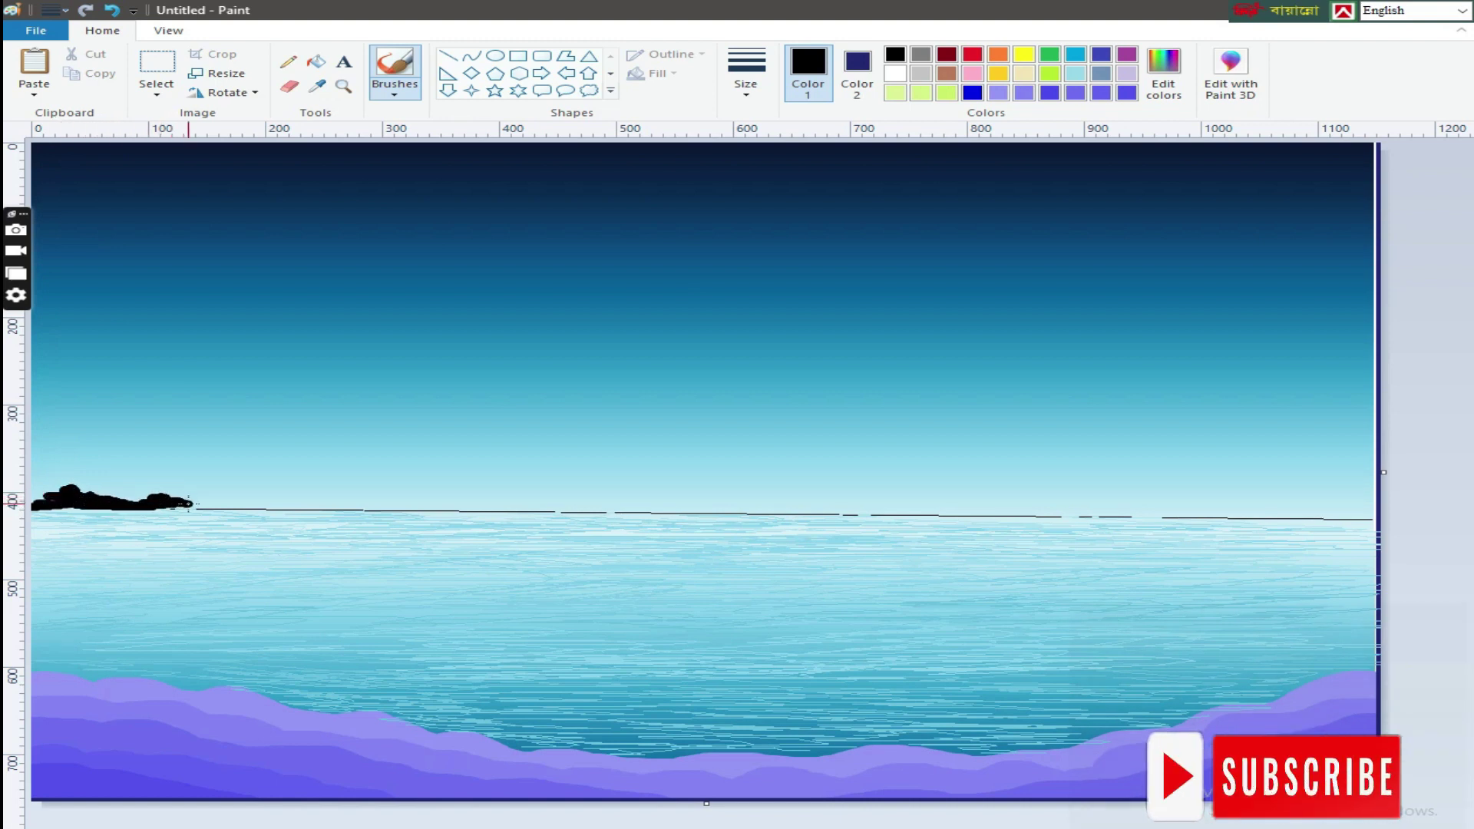
drag(232, 503, 294, 505)
drag(538, 509, 567, 504)
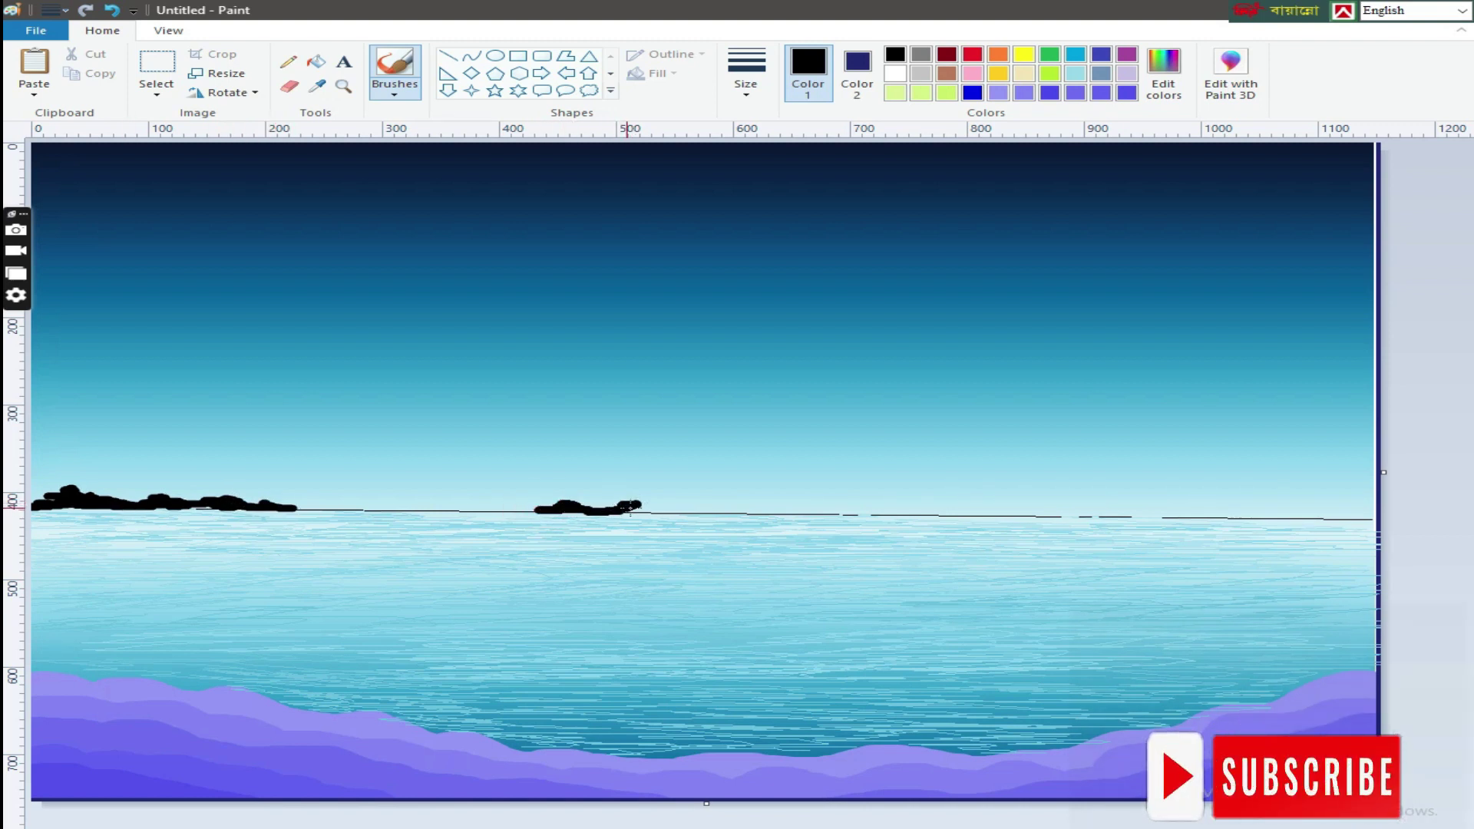
mouse_move(1122, 520)
mouse_down()
mouse_move(1083, 513)
mouse_move(1303, 510)
mouse_up()
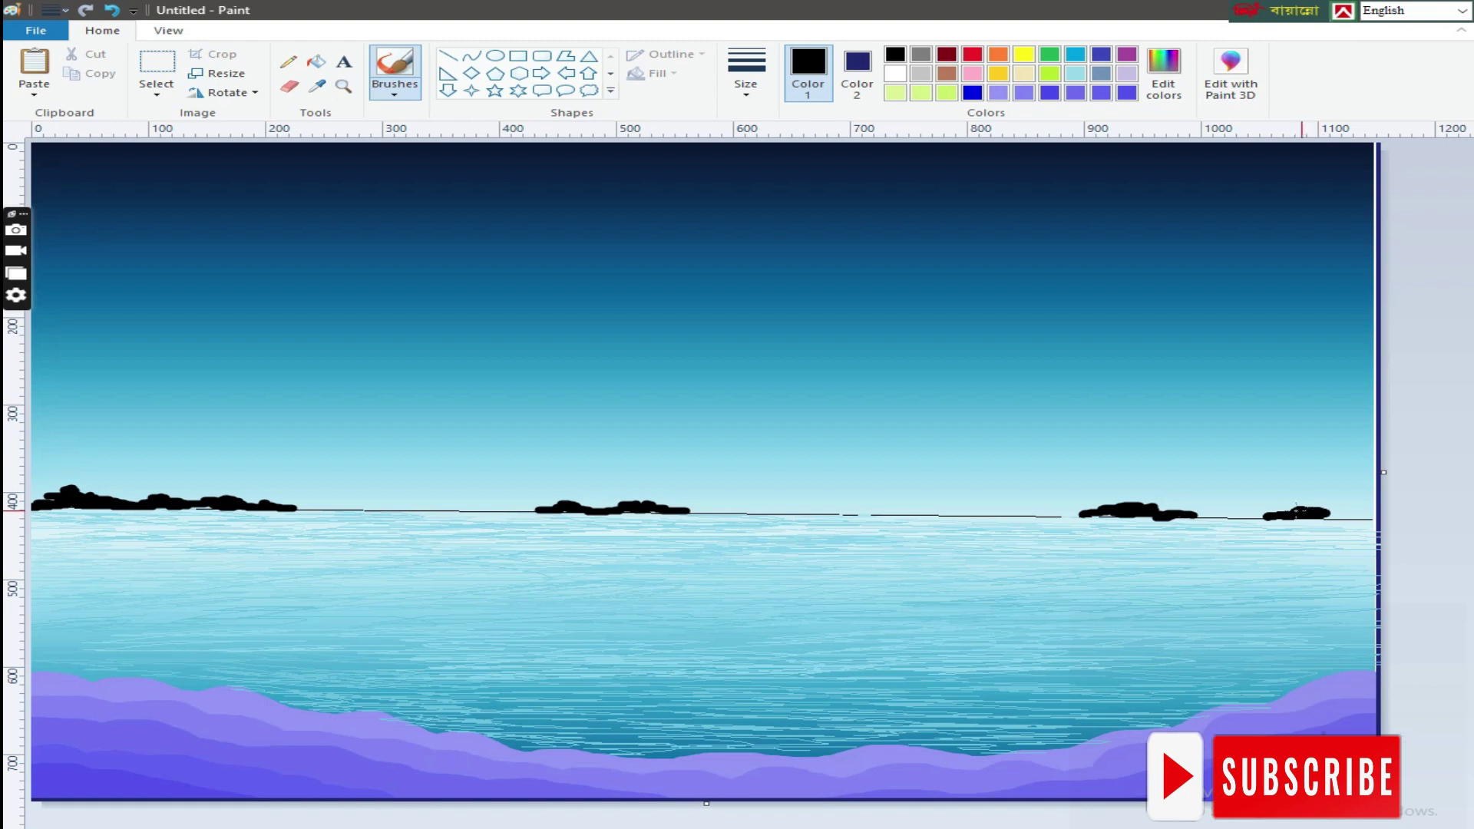
Join the clumps with a thick black line along the whole horizon.
click(447, 55)
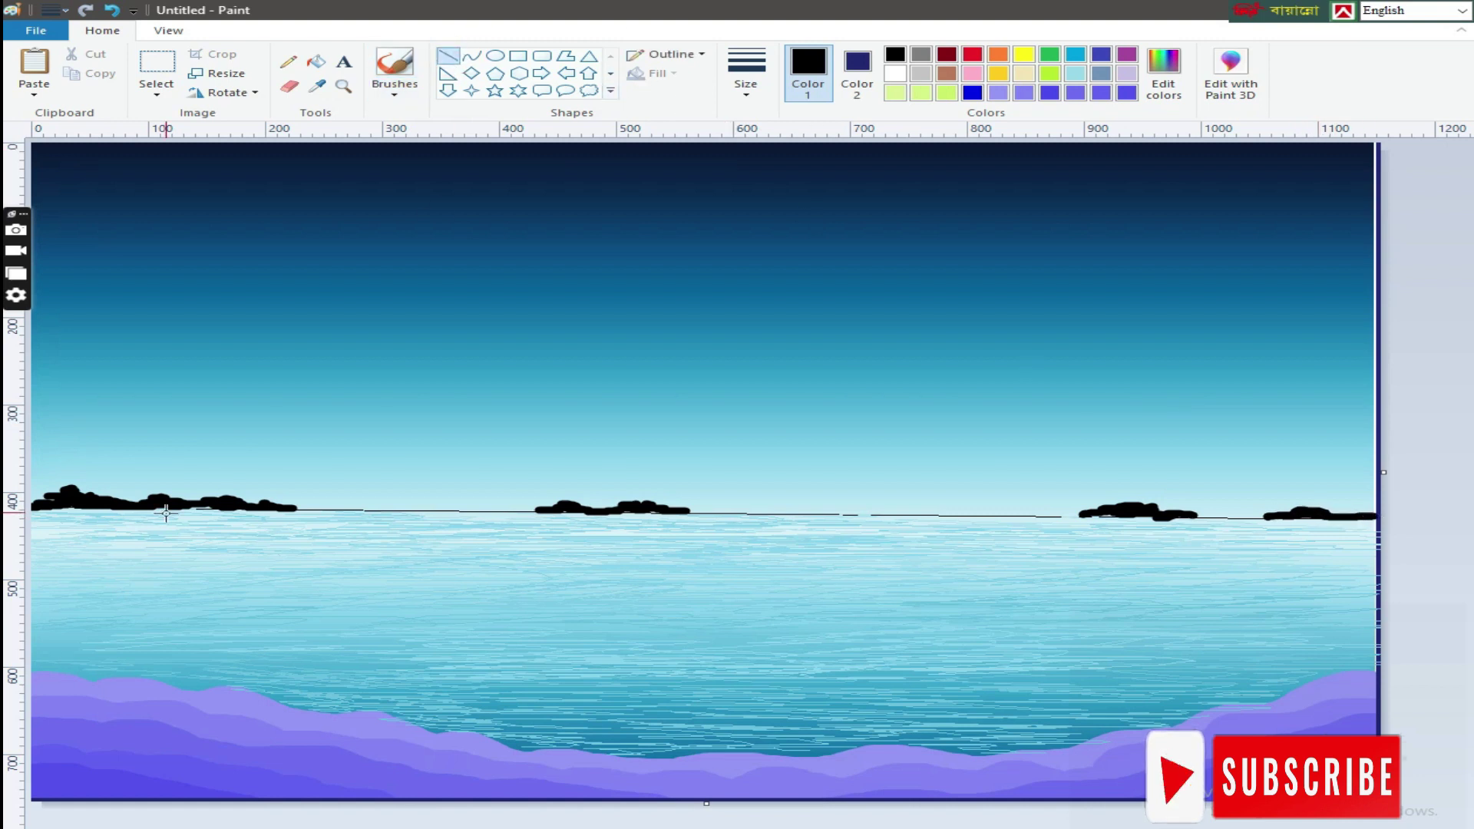
drag(104, 513, 1378, 520)
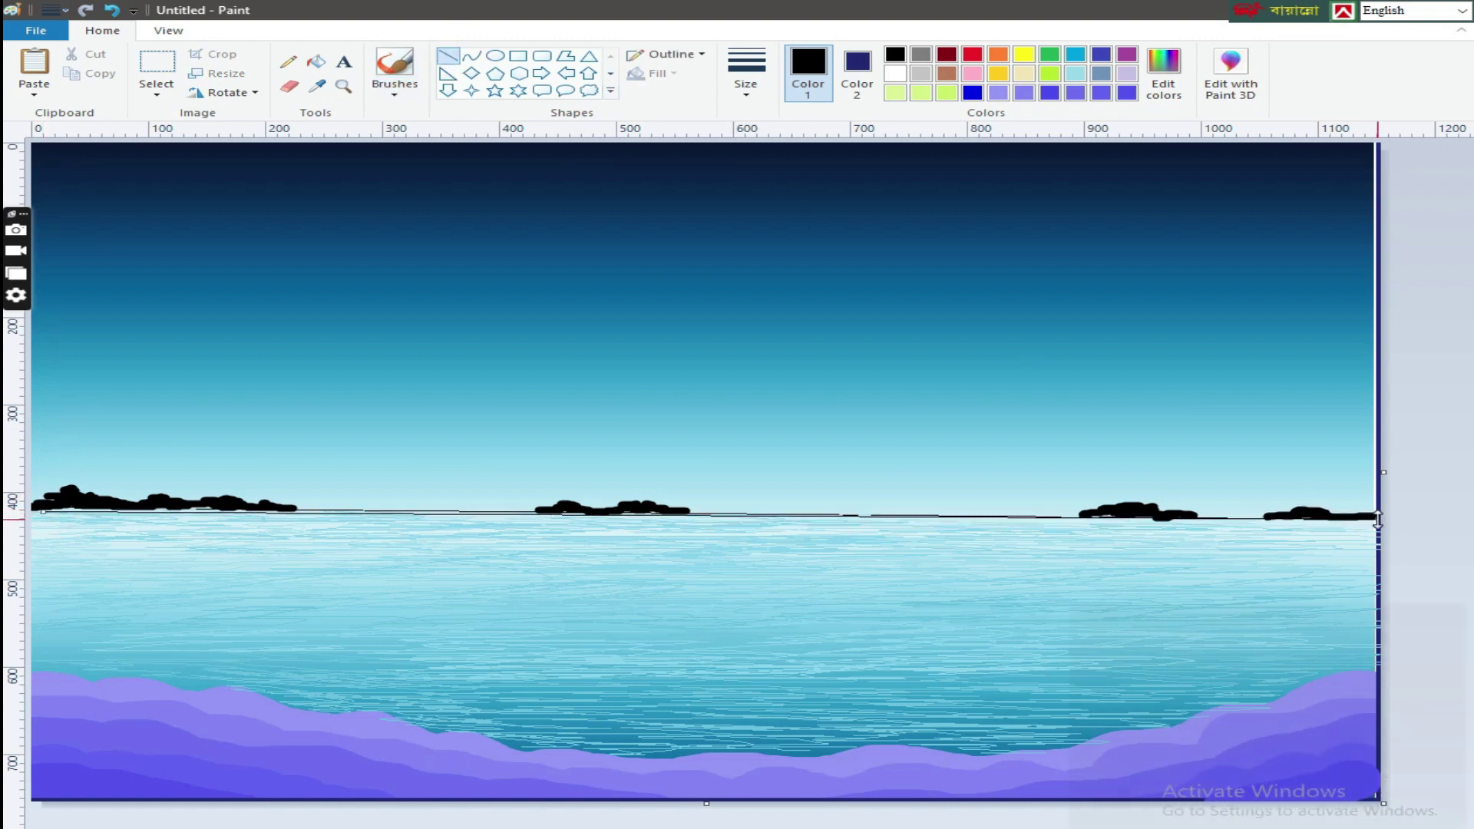
click(745, 73)
click(774, 204)
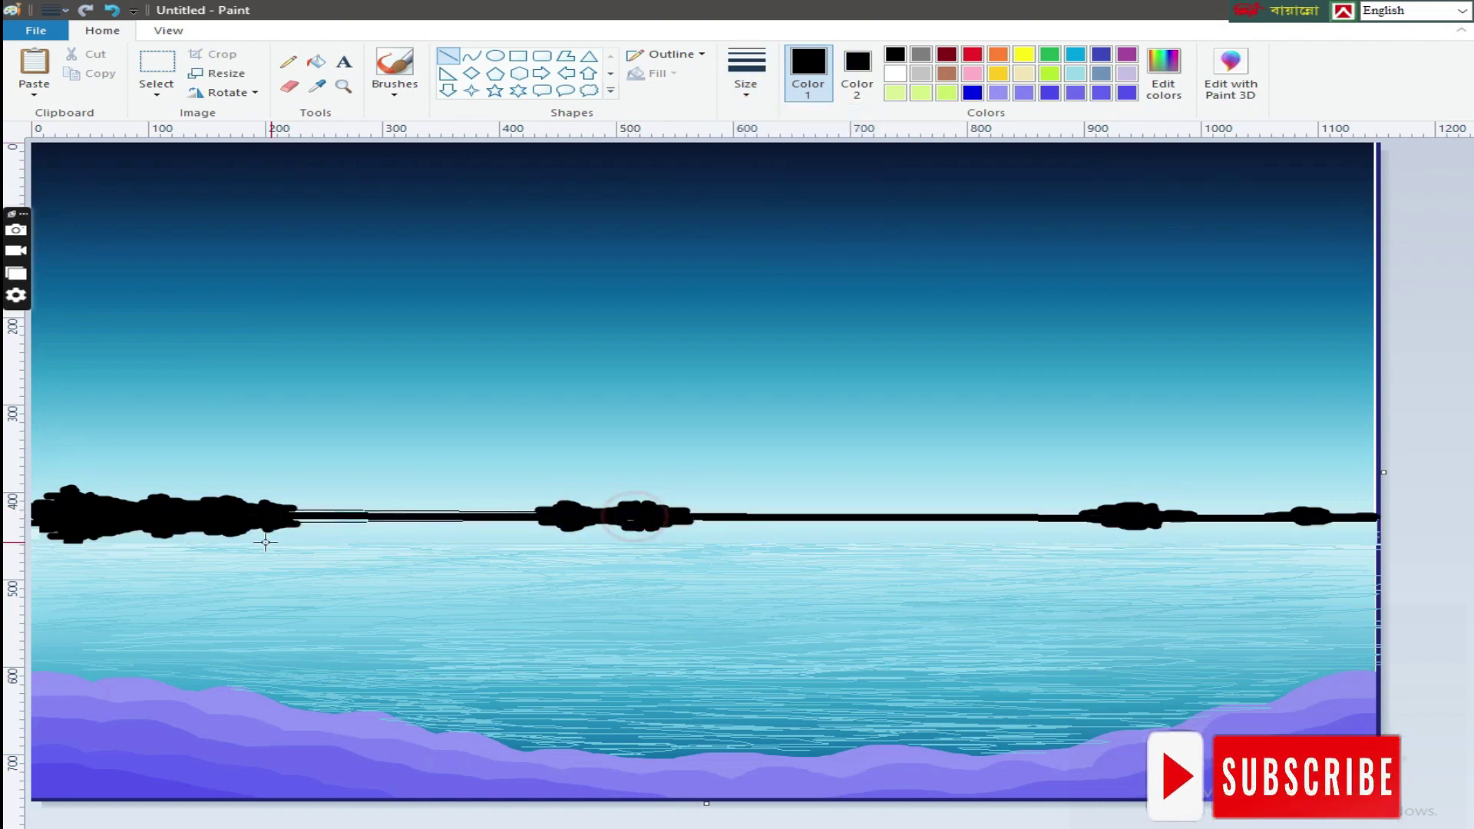
drag(328, 512, 543, 513)
drag(290, 517, 545, 520)
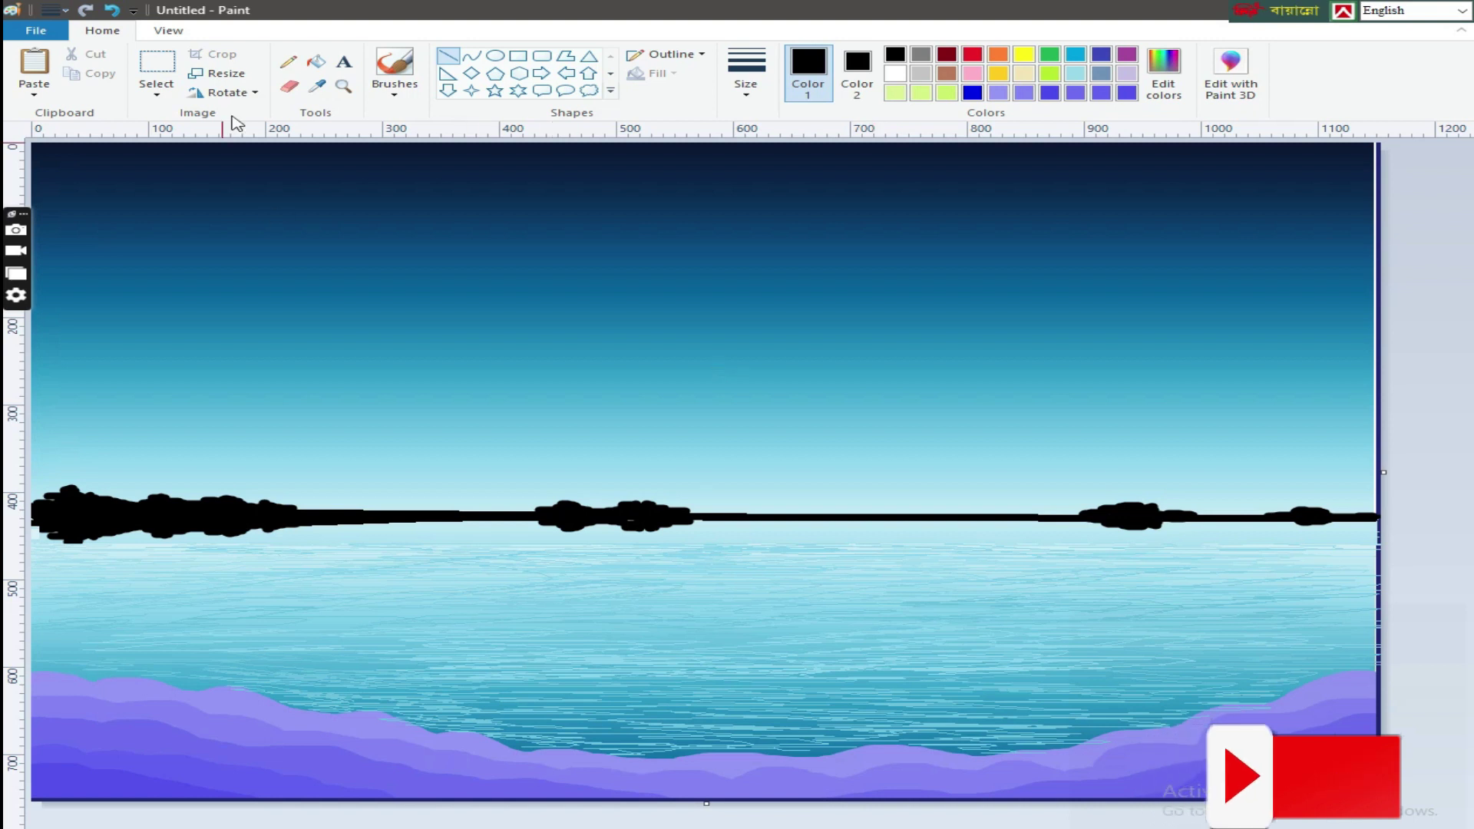
click(471, 56)
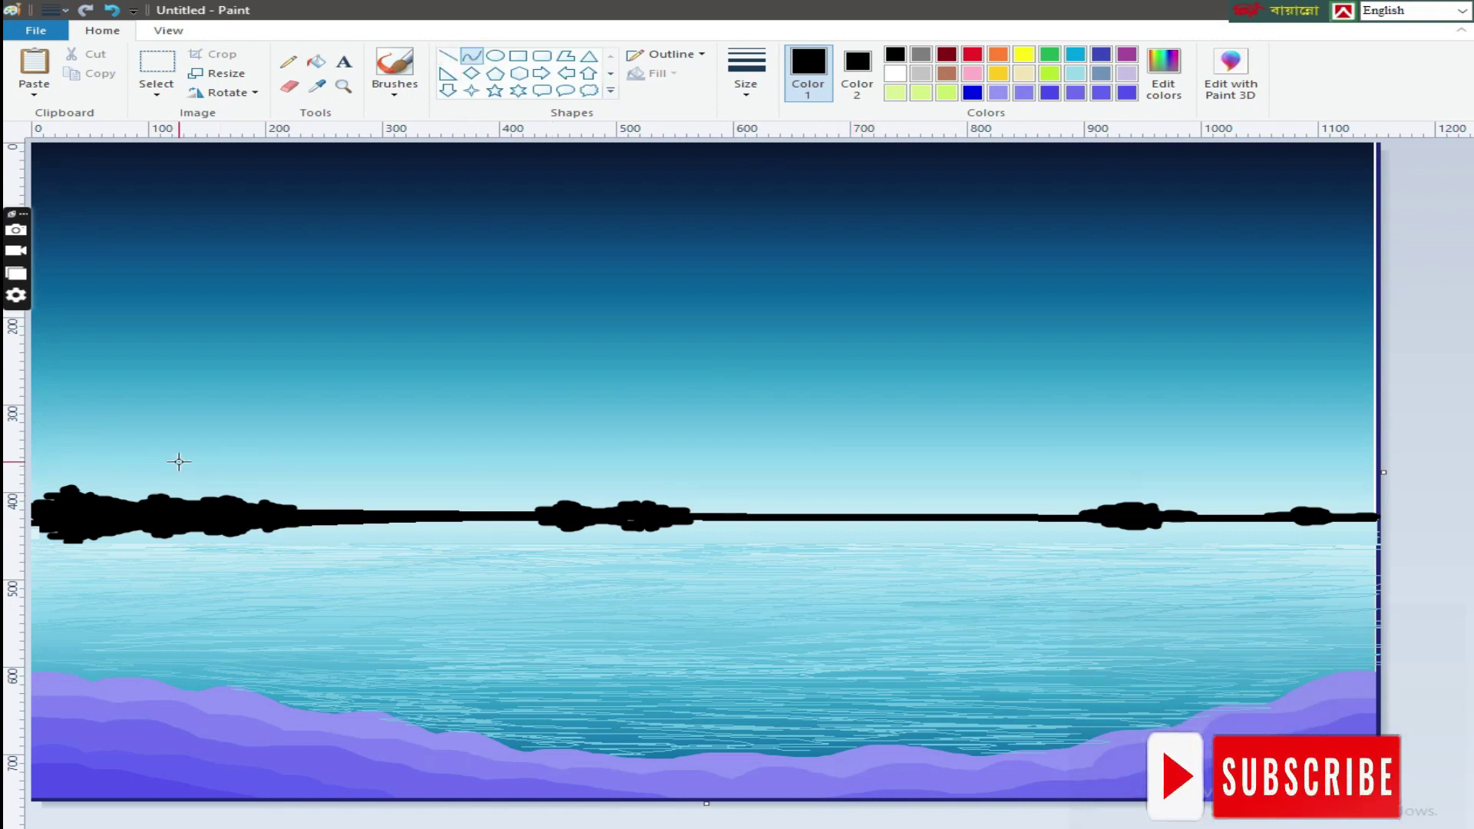
Sketch the hull's top edge with curves, undoing two misshapen attempts.
drag(956, 499, 1359, 487)
key(ctrl+z)
drag(871, 447, 1312, 448)
drag(1083, 453, 1080, 487)
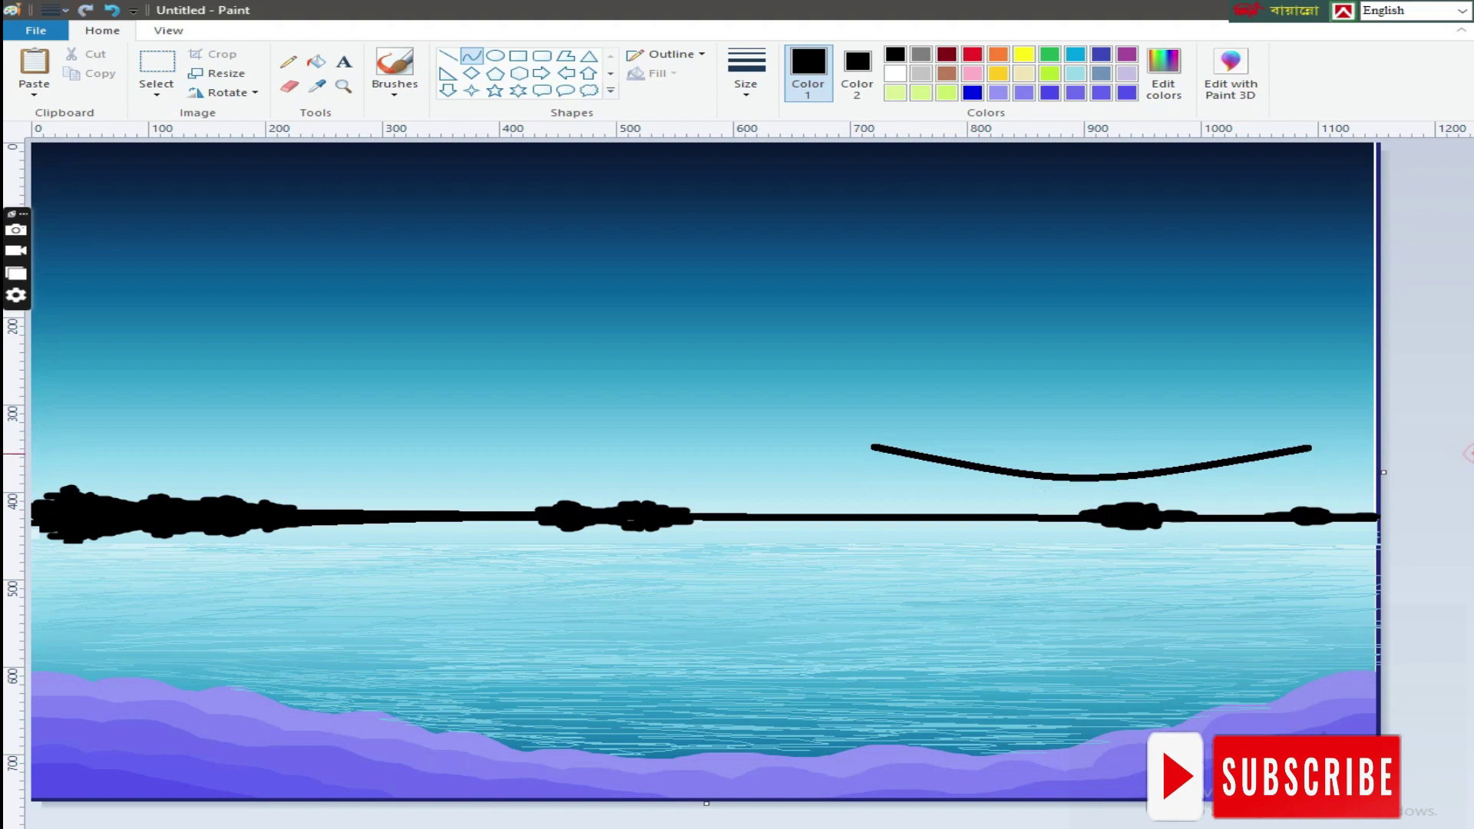
drag(876, 447, 1095, 583)
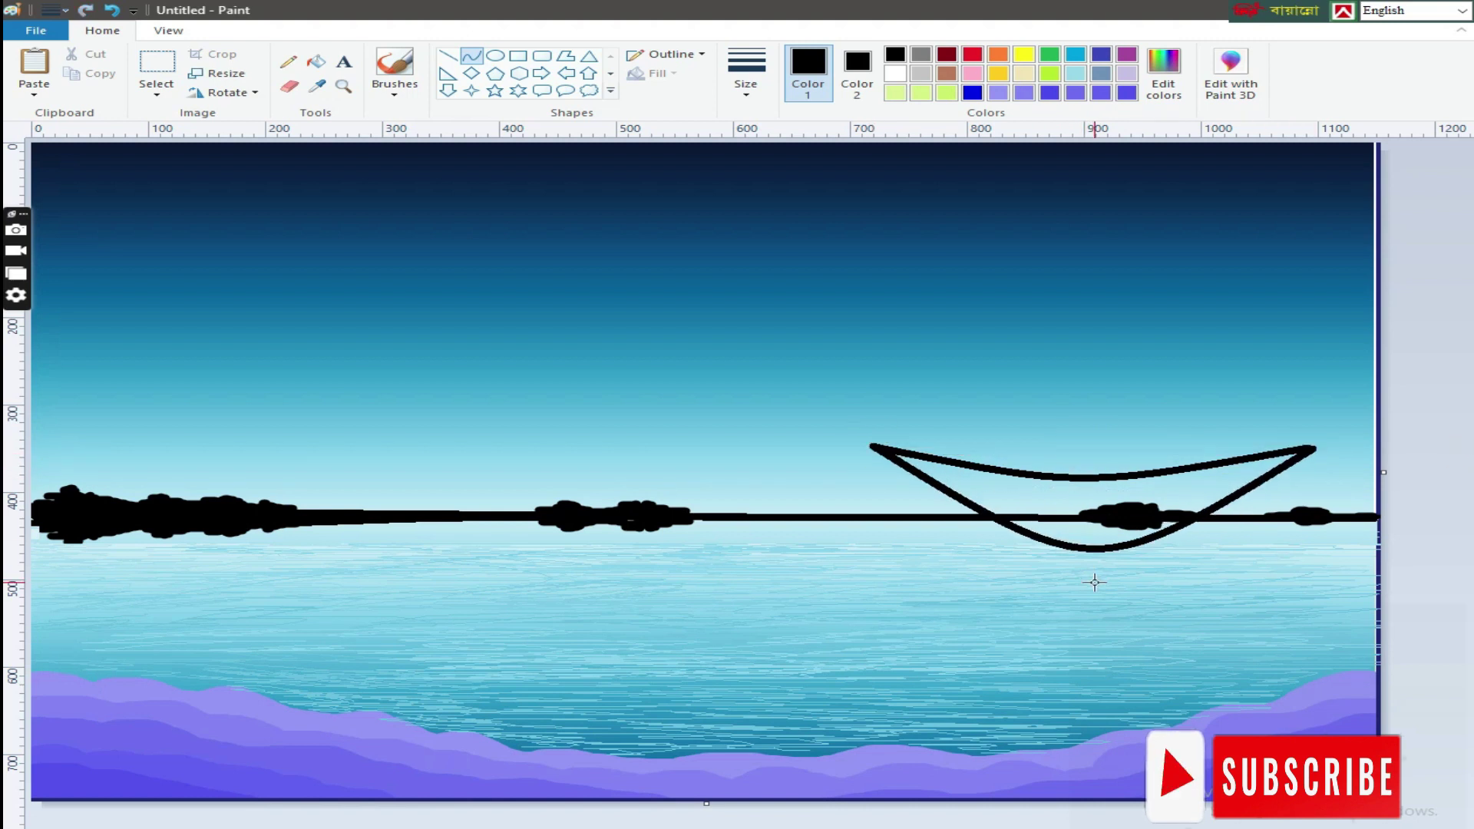
key(ctrl+z)
Outline the curved hull on the right horizon and fill it with a solid black polygon.
drag(971, 486, 1344, 484)
mouse_move(958, 488)
mouse_down()
mouse_move(1129, 496)
mouse_move(1129, 511)
mouse_up()
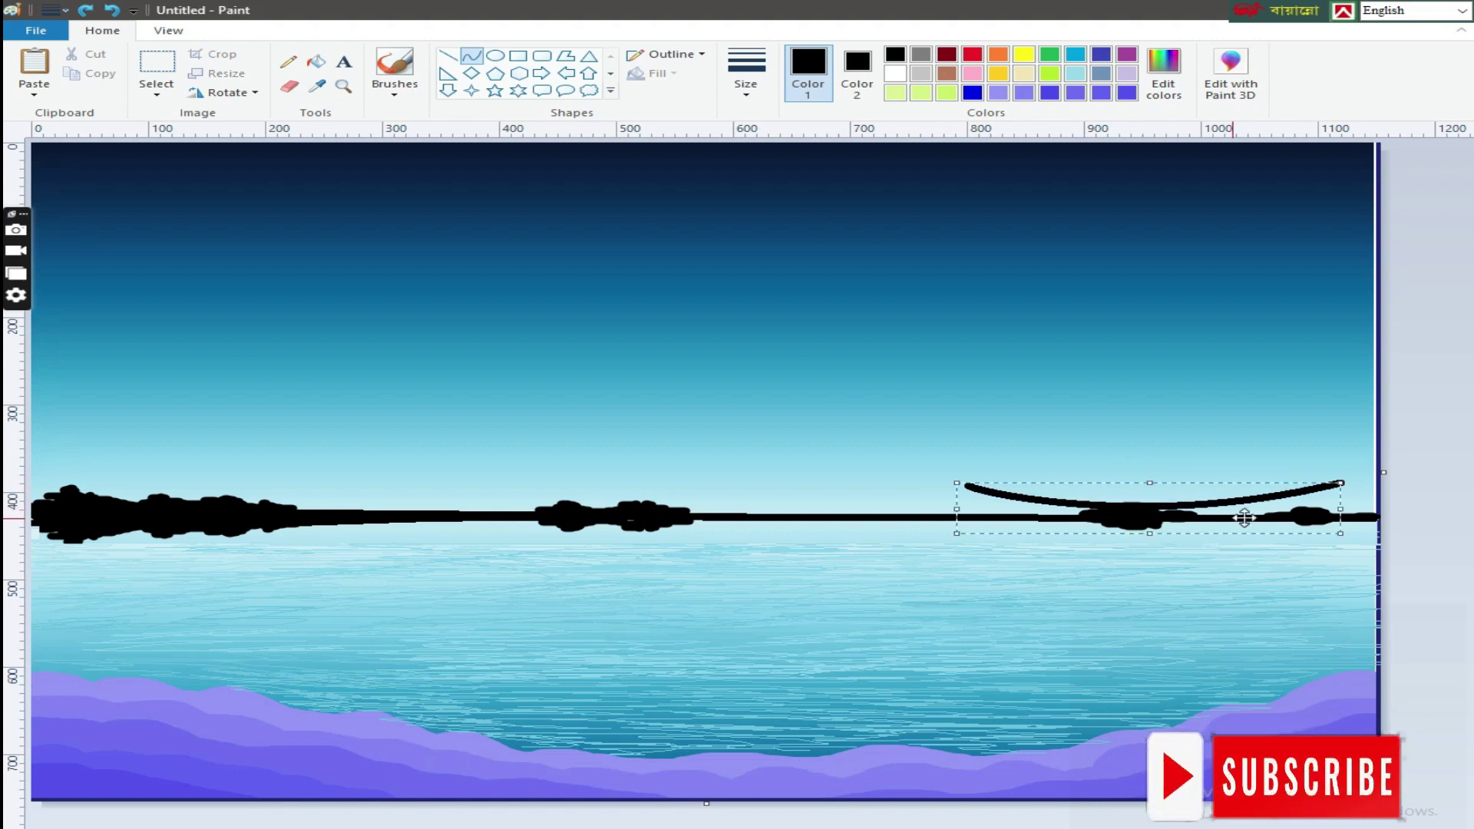
drag(1040, 551, 1173, 574)
drag(1086, 535, 1045, 566)
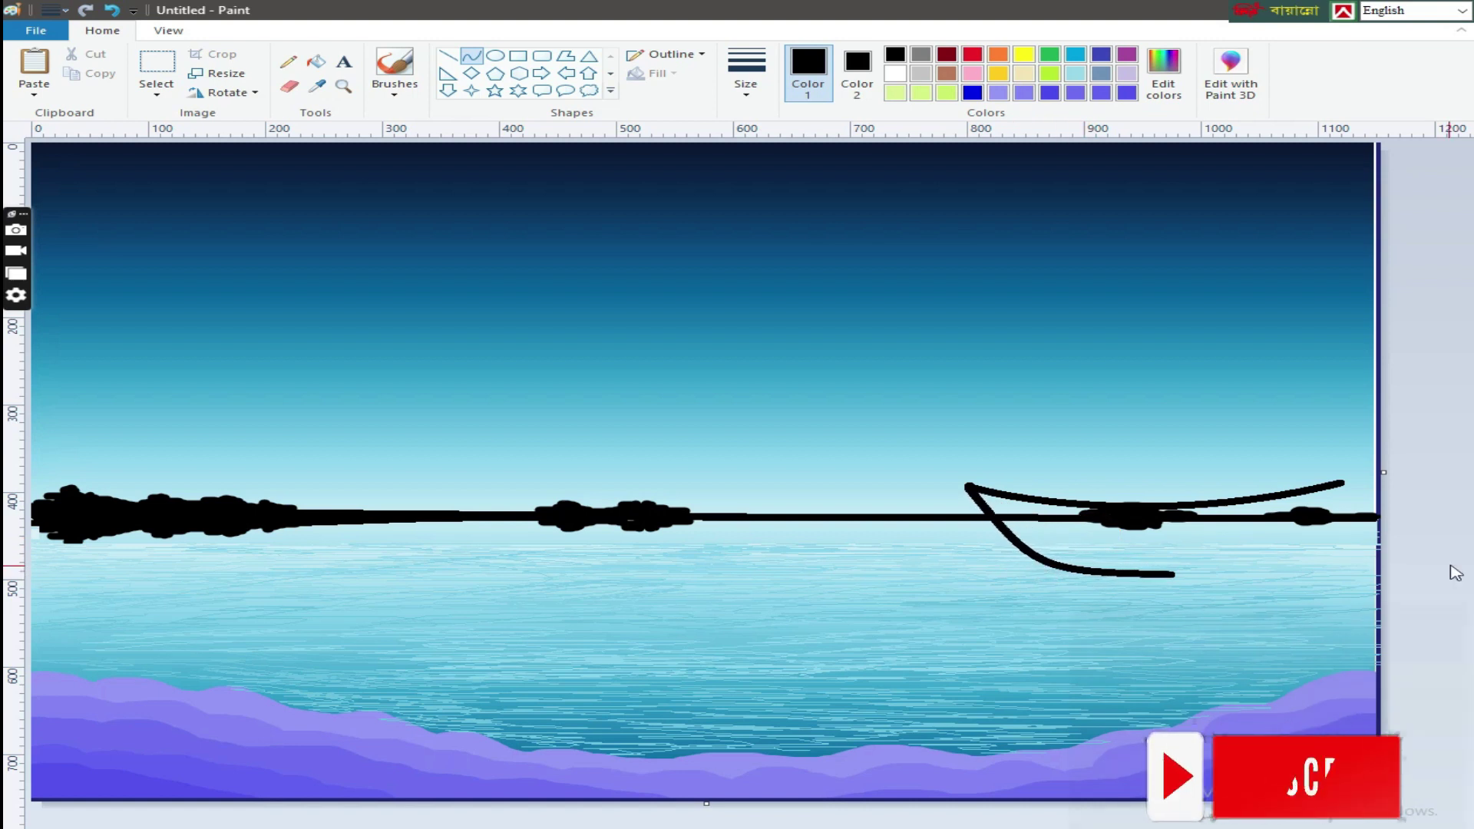
mouse_move(1337, 485)
mouse_down()
mouse_move(1173, 574)
mouse_move(1252, 566)
mouse_up()
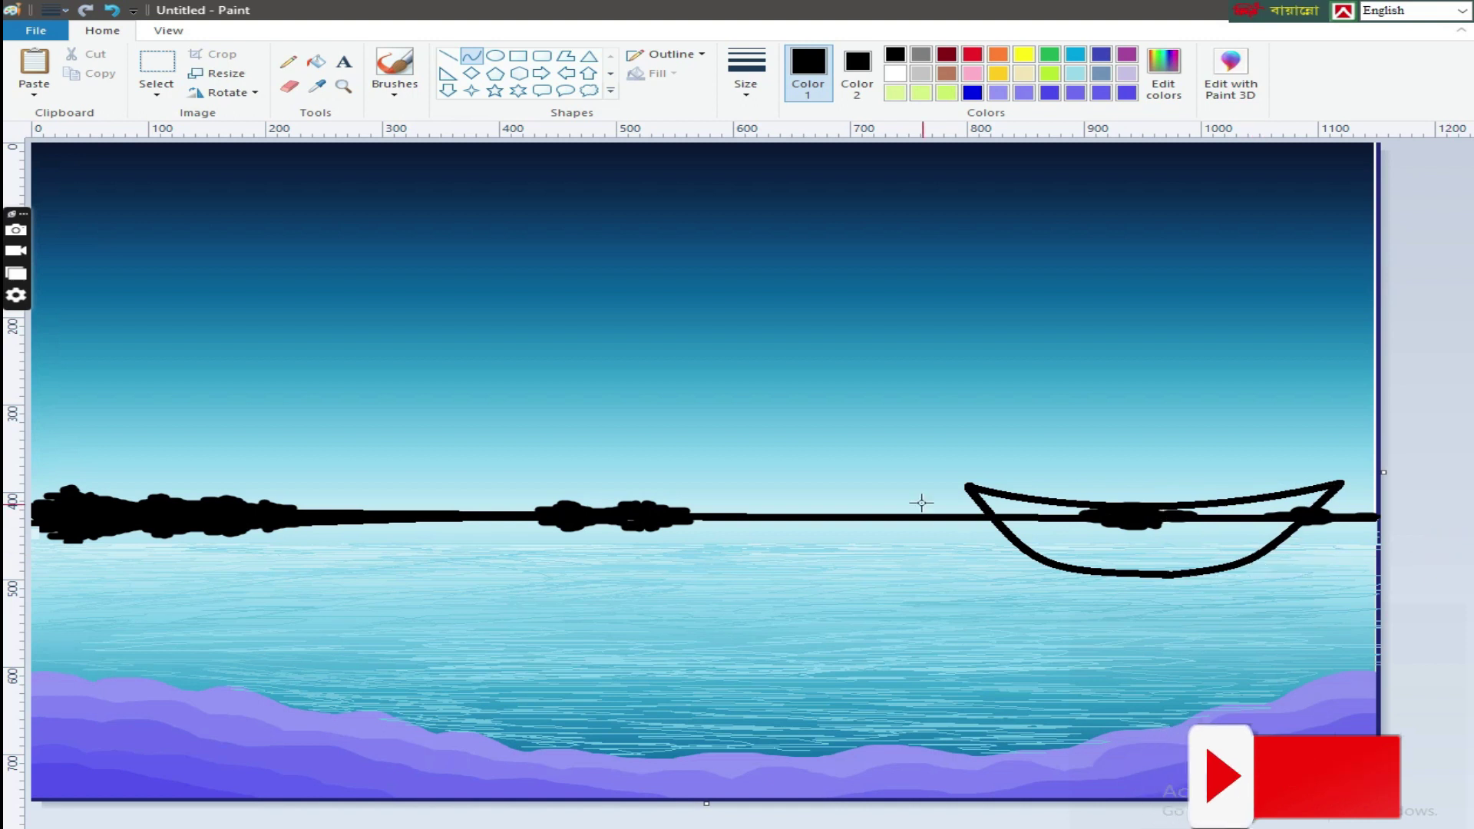
click(565, 55)
mouse_move(1052, 565)
mouse_down()
mouse_move(1225, 568)
mouse_move(1302, 521)
mouse_move(1300, 493)
mouse_move(1146, 516)
mouse_up()
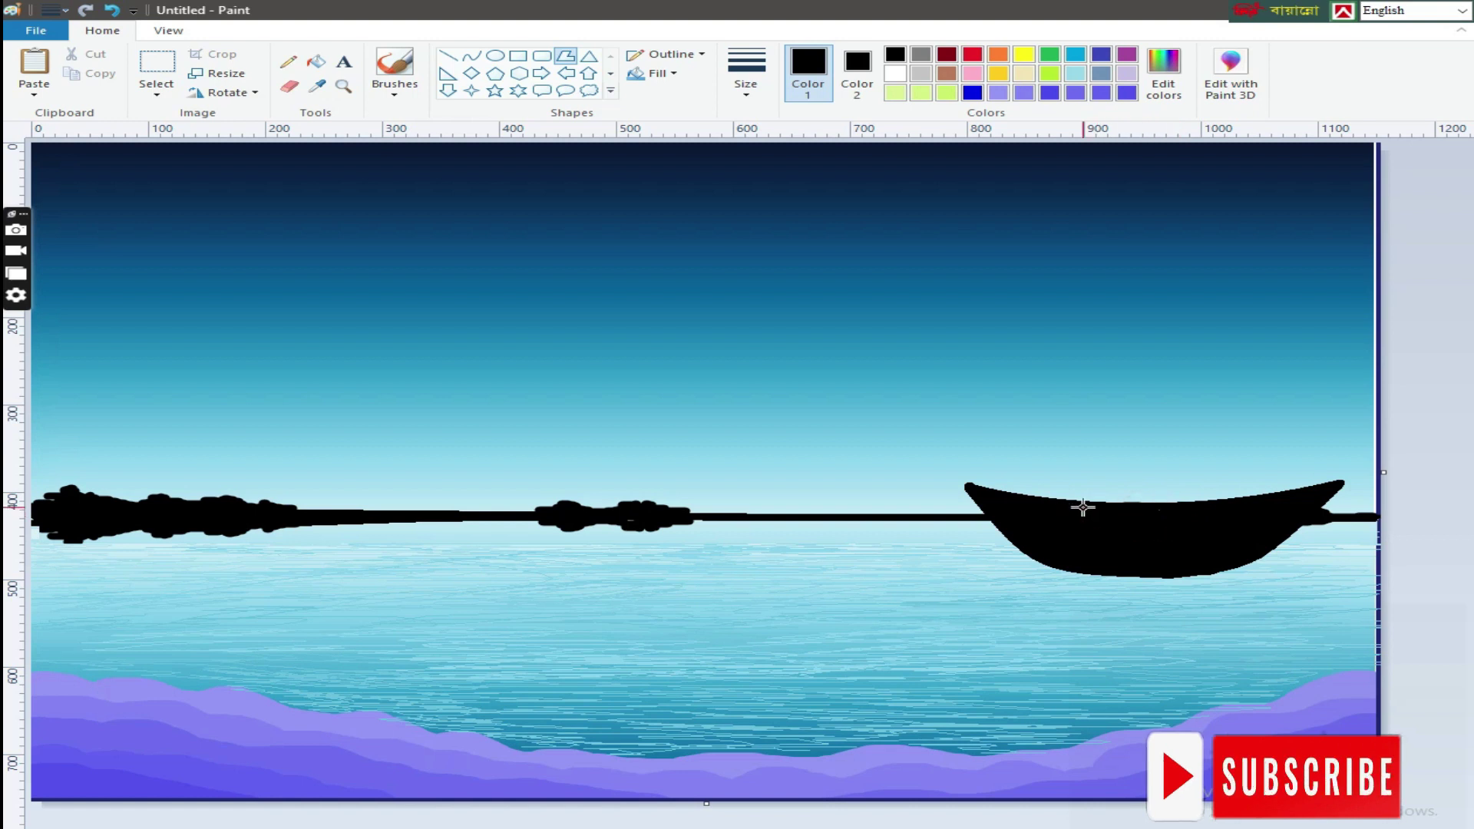
Close the filled black hull and bend a thin curved rim line between raised bow and stern.
click(974, 487)
click(1463, 494)
click(472, 55)
click(746, 73)
click(767, 152)
mouse_move(1358, 476)
mouse_down()
mouse_move(917, 485)
mouse_move(1175, 512)
mouse_up()
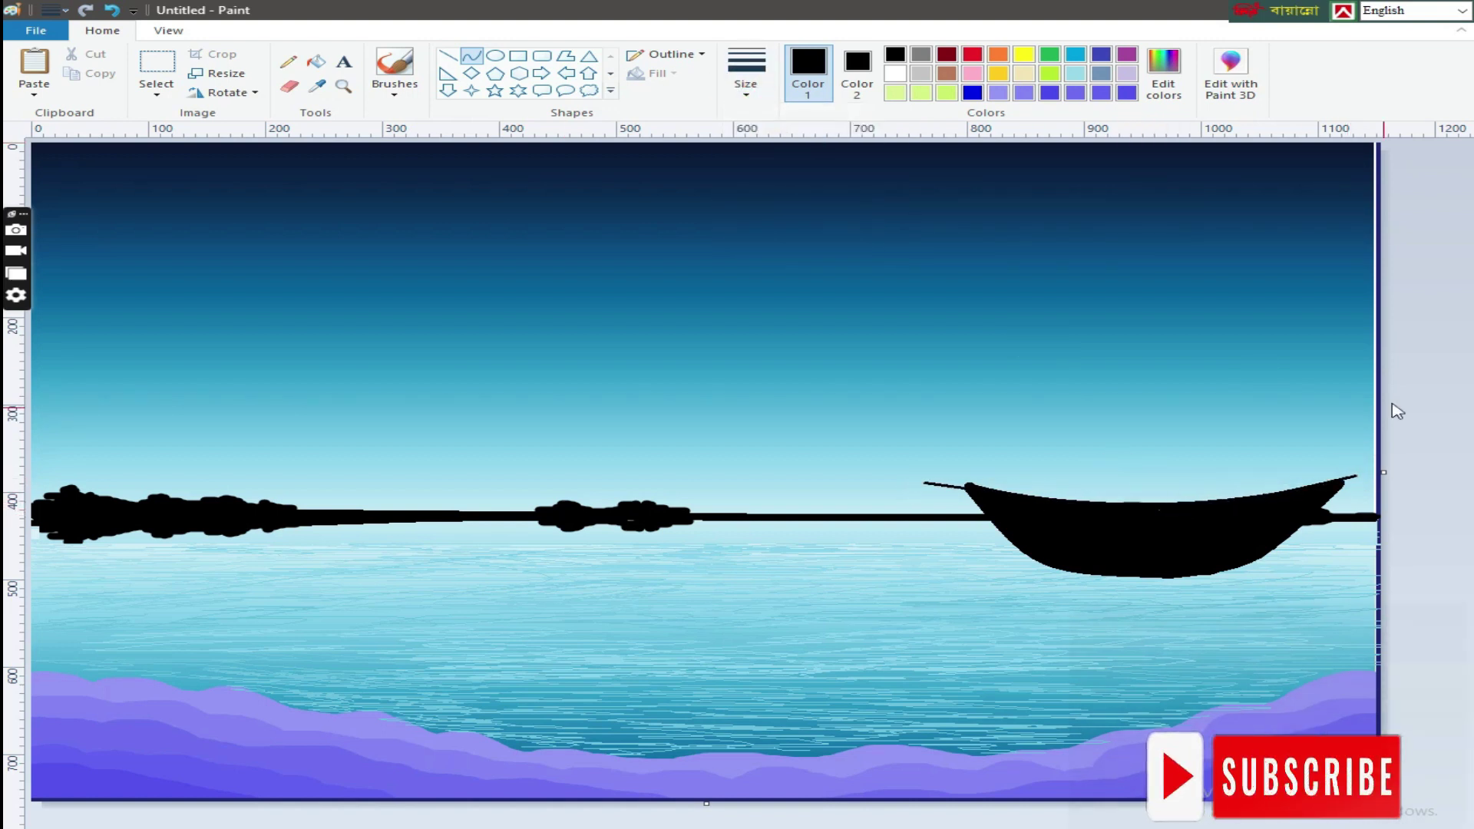
drag(952, 475, 1351, 476)
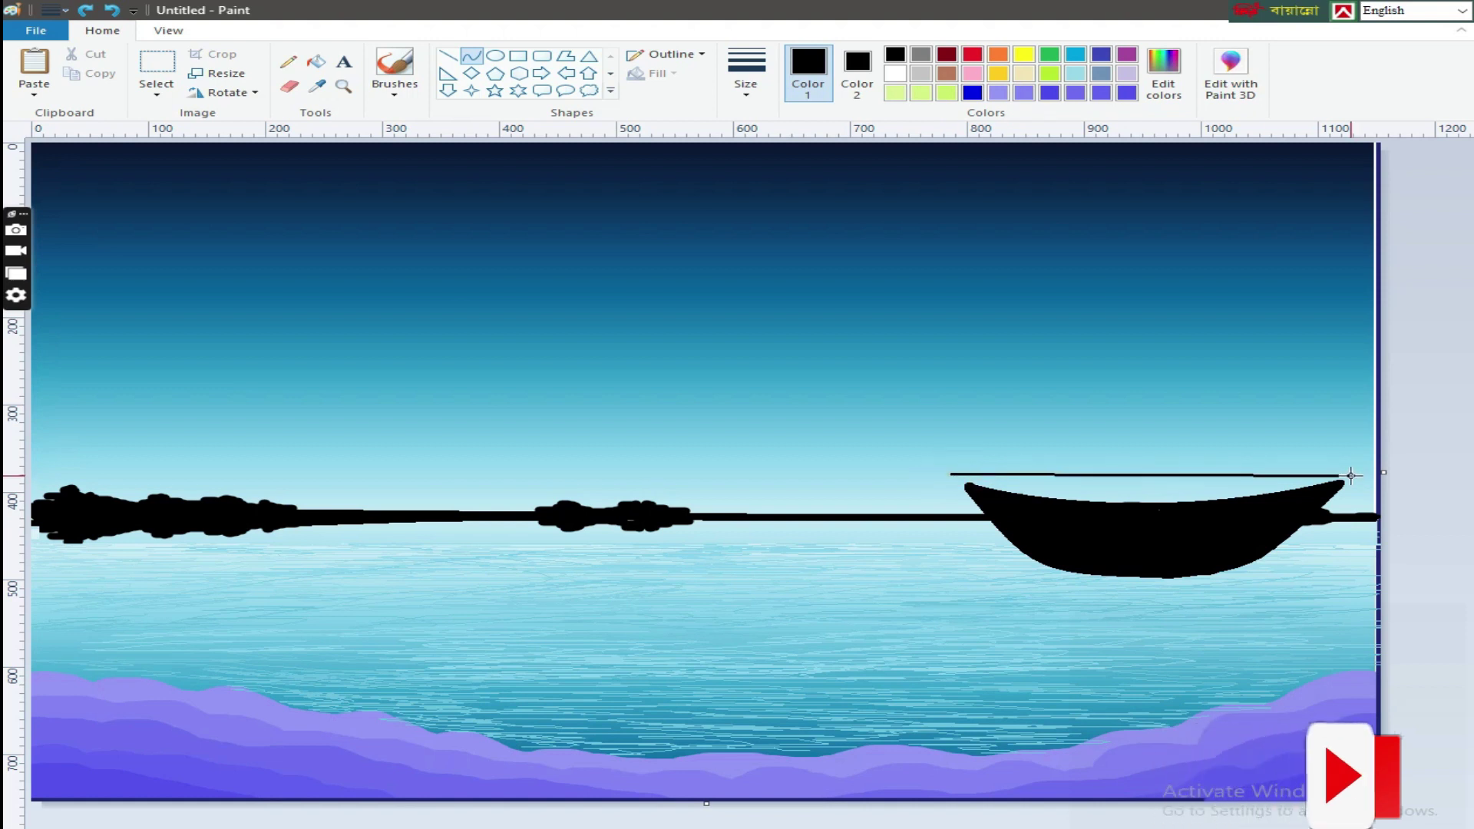
drag(1158, 477, 1138, 521)
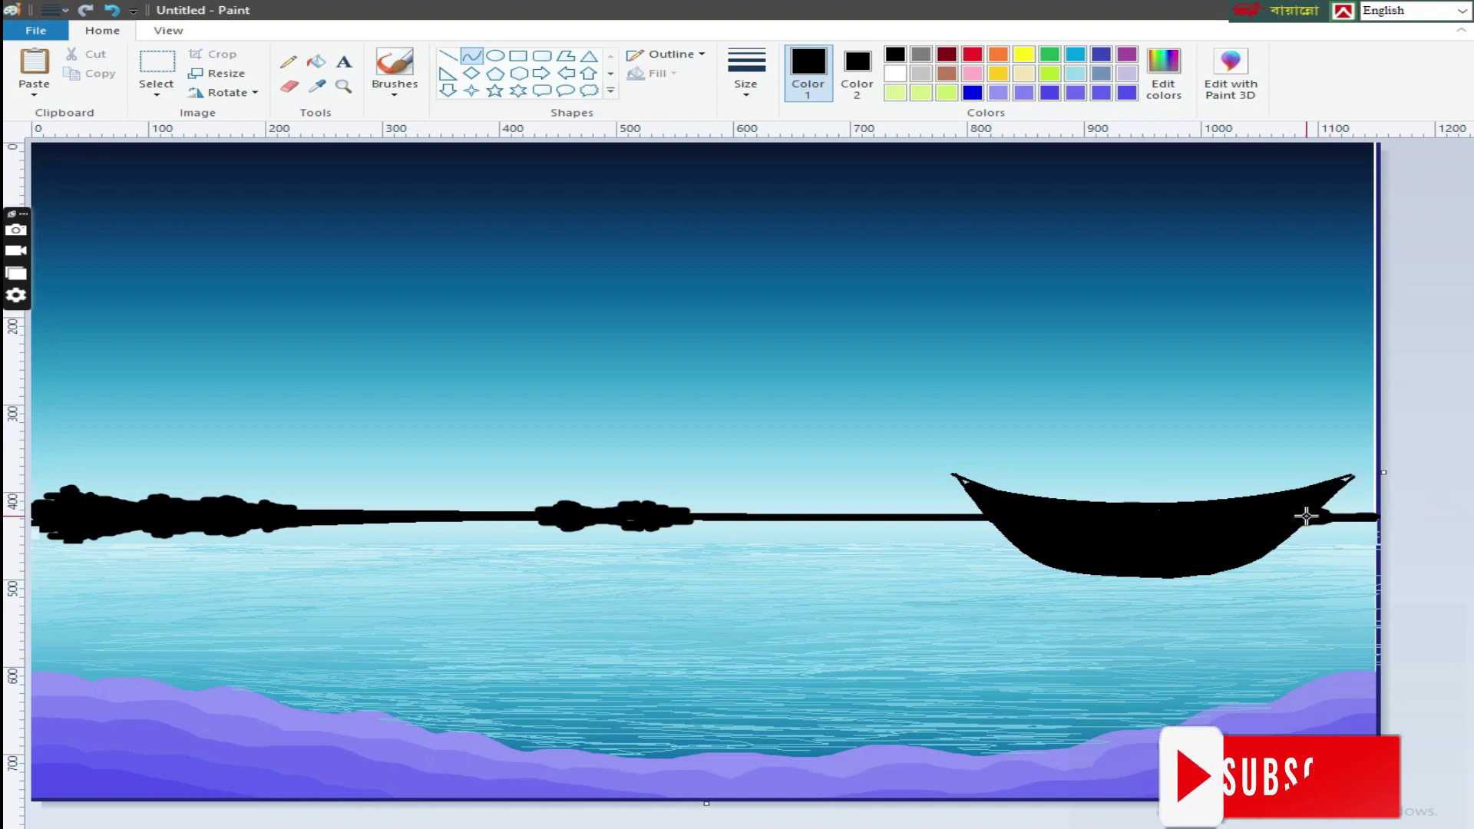
click(1348, 478)
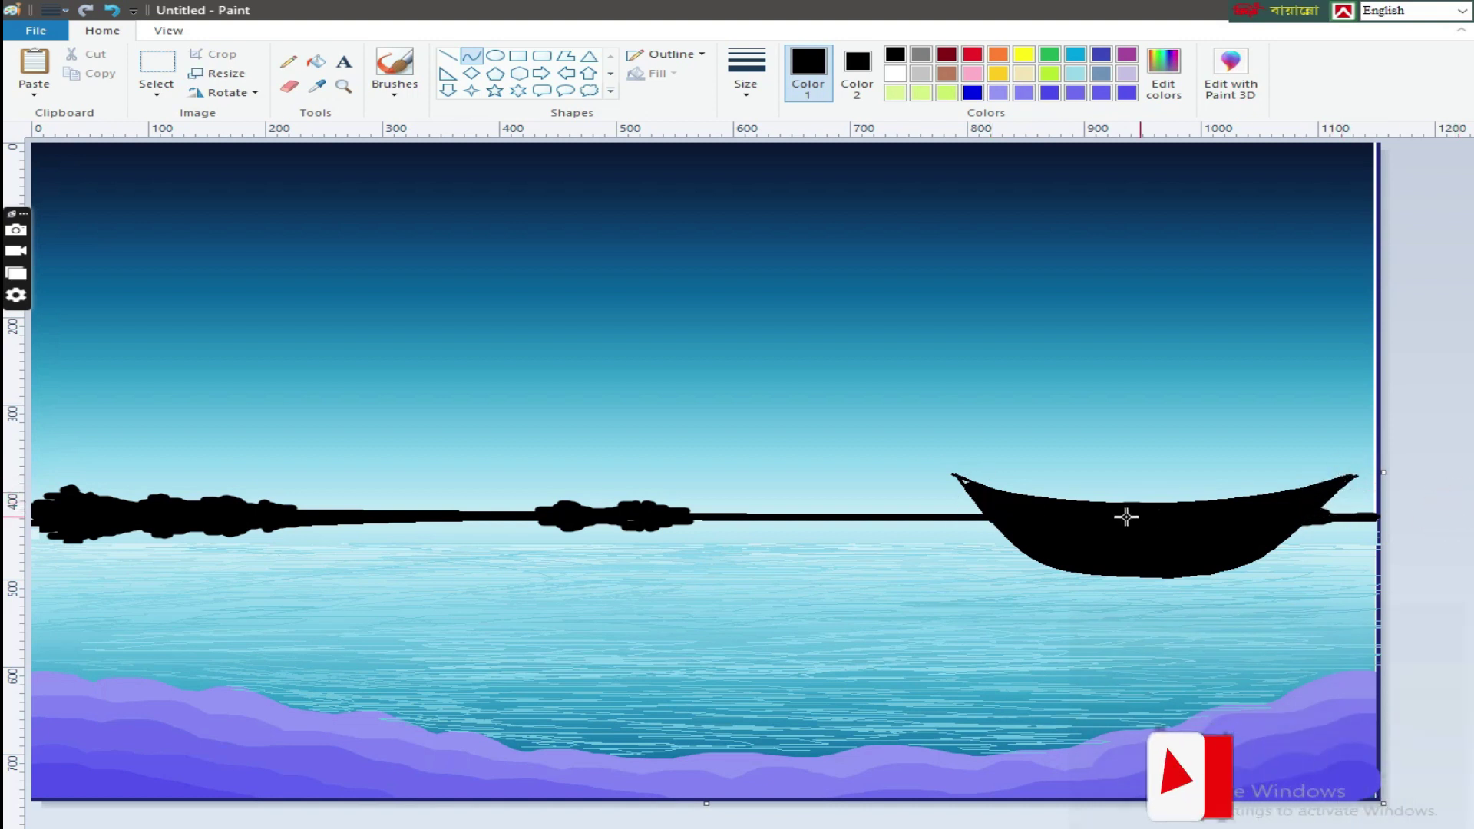
Commit the curved rim and make the secondary colour active for editing.
click(955, 479)
click(1467, 519)
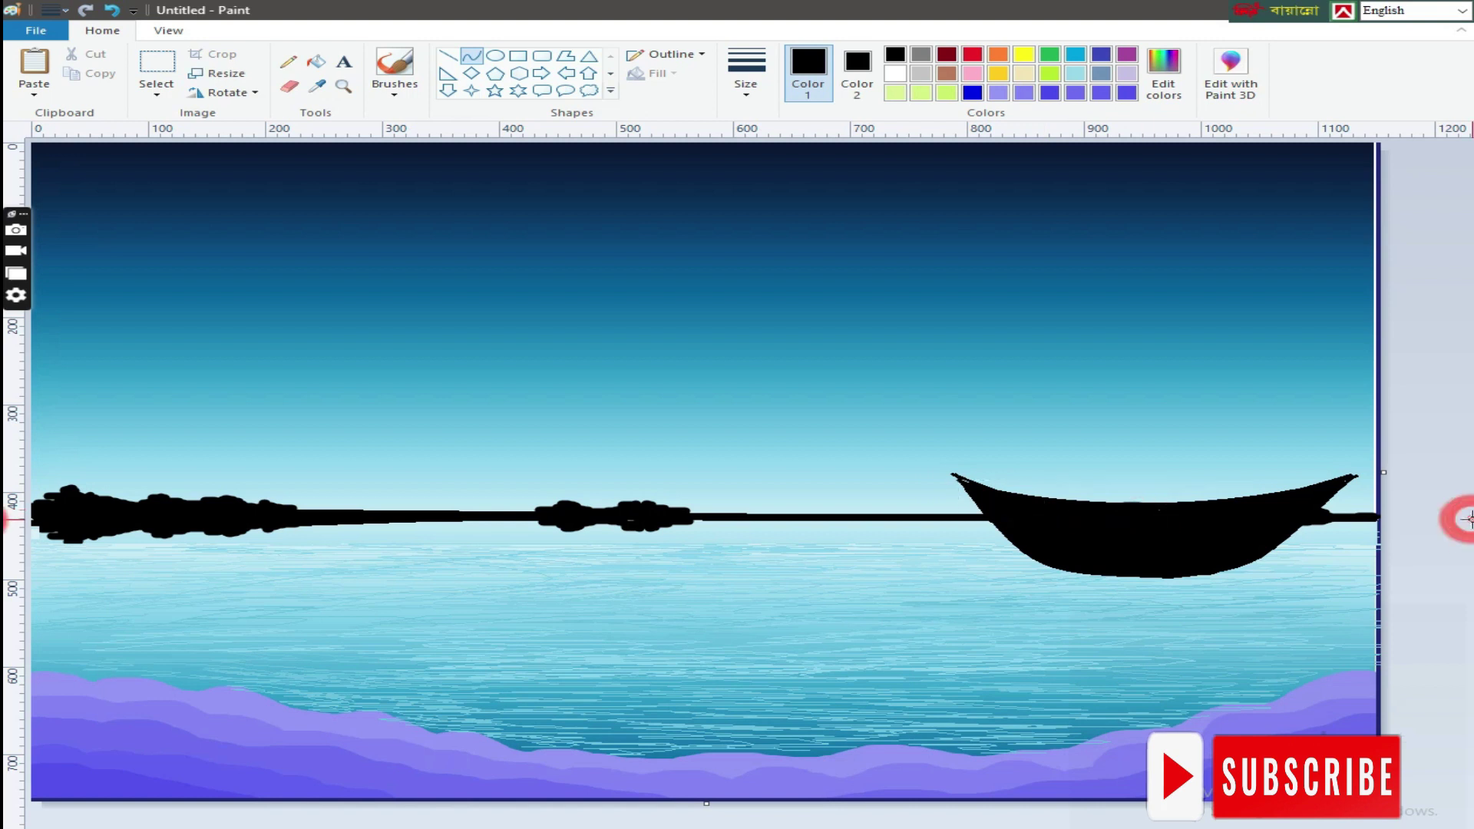
click(519, 58)
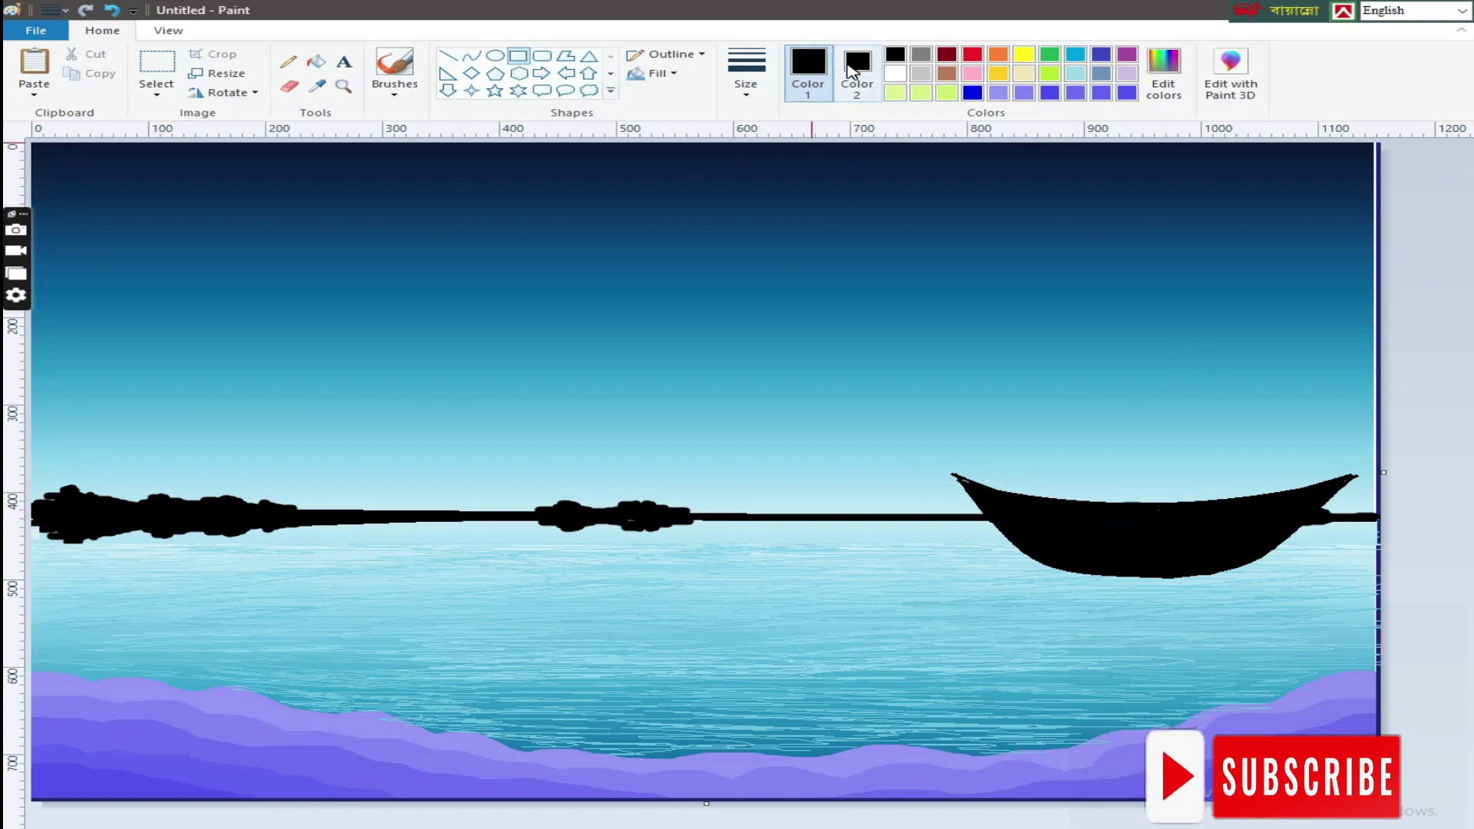
click(857, 66)
Set Color 2 to light grey and draw a short and a tall mast, undoing one misplaced mast.
click(922, 73)
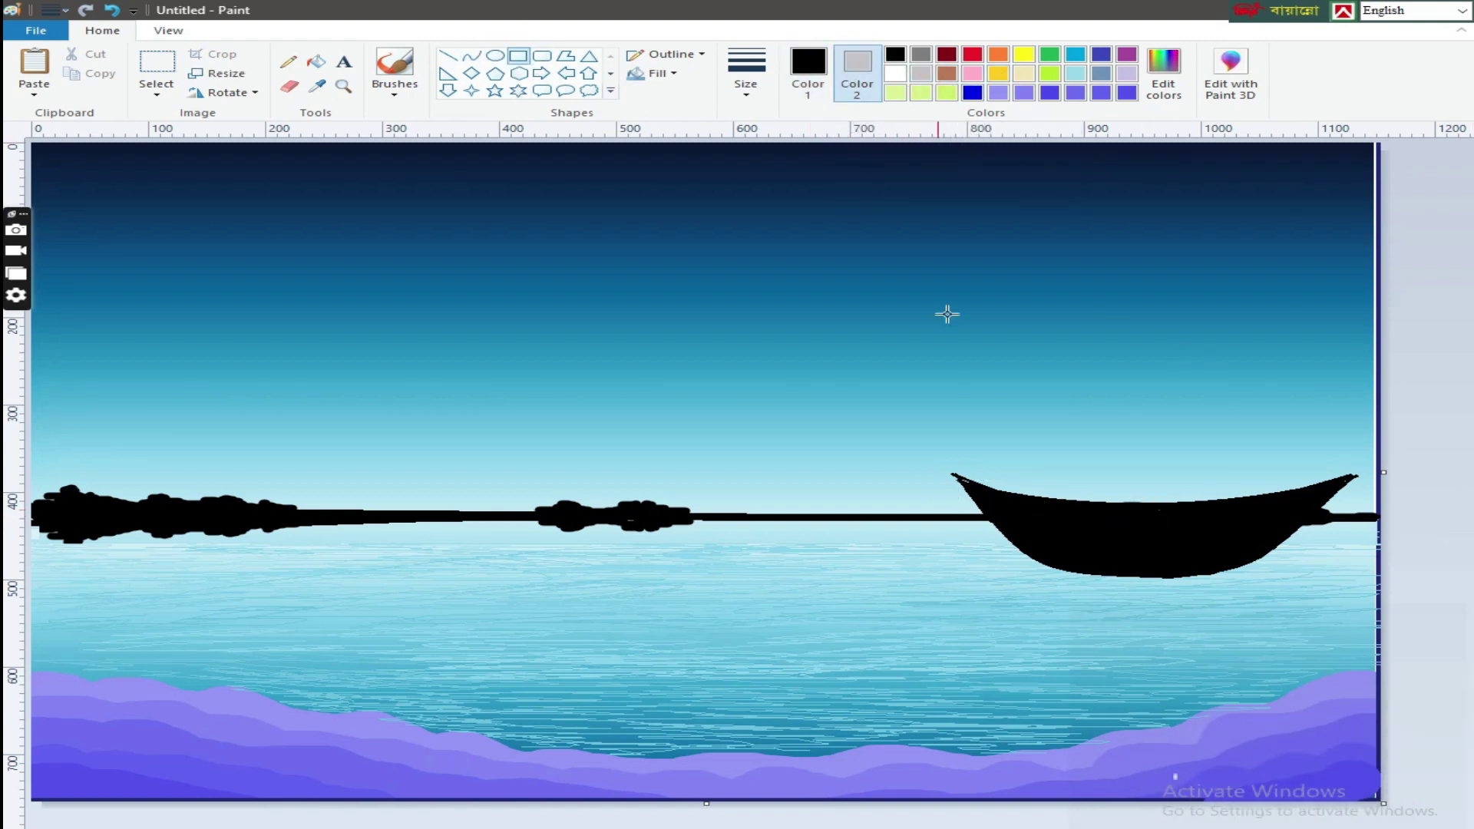
drag(1075, 326, 1079, 504)
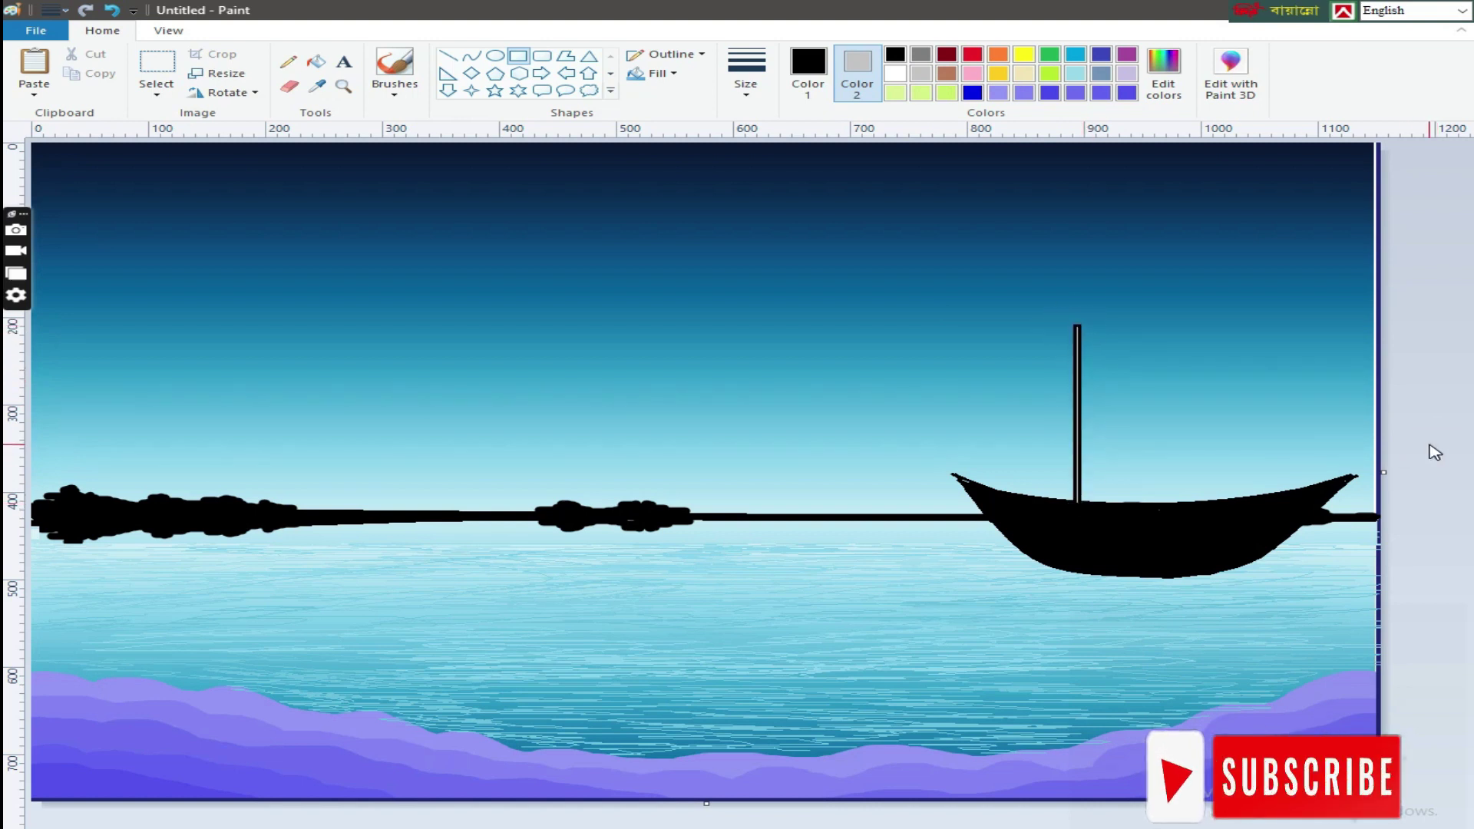
drag(1091, 259, 1106, 513)
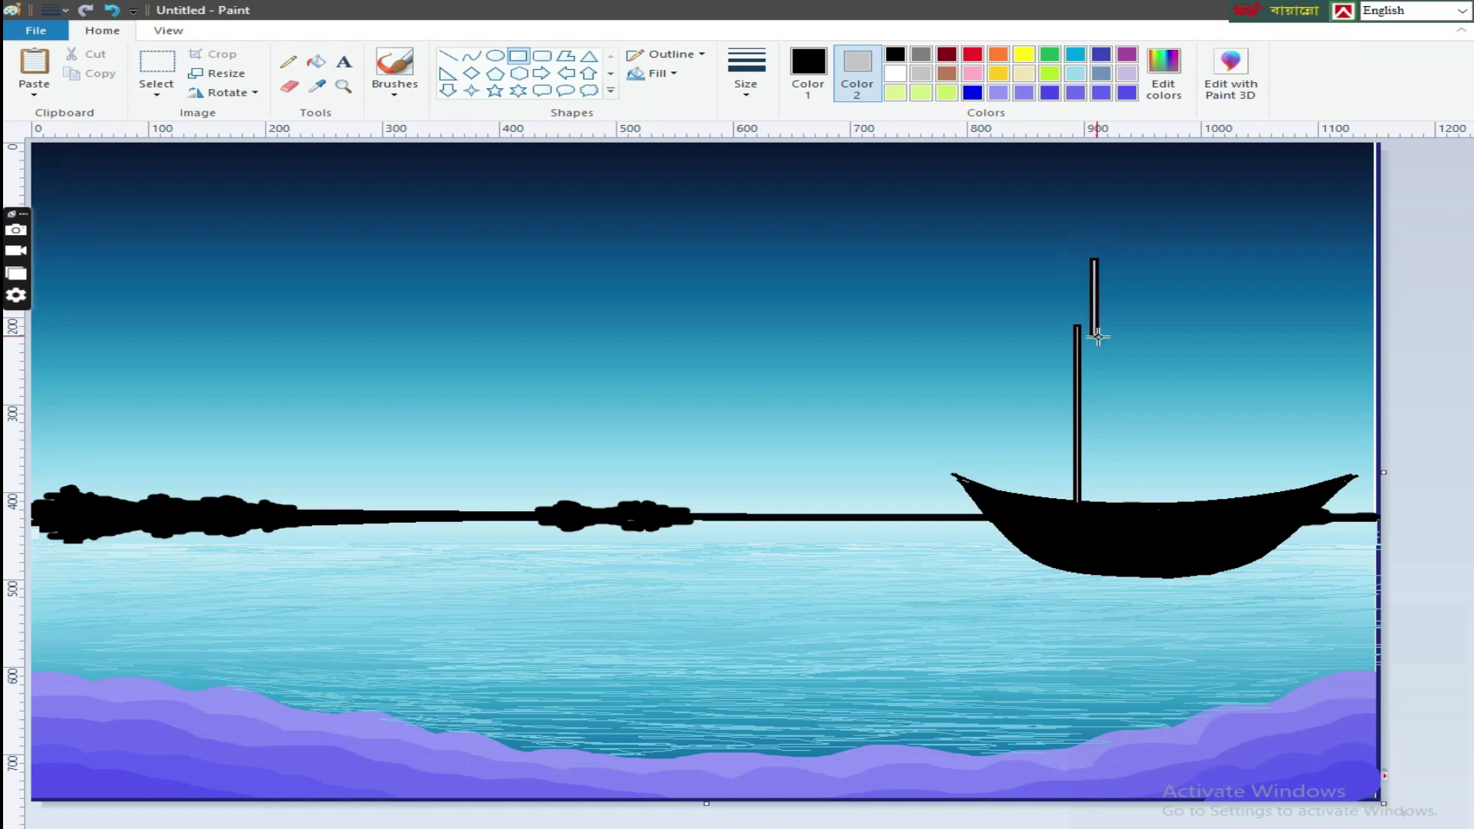
key(ctrl+z)
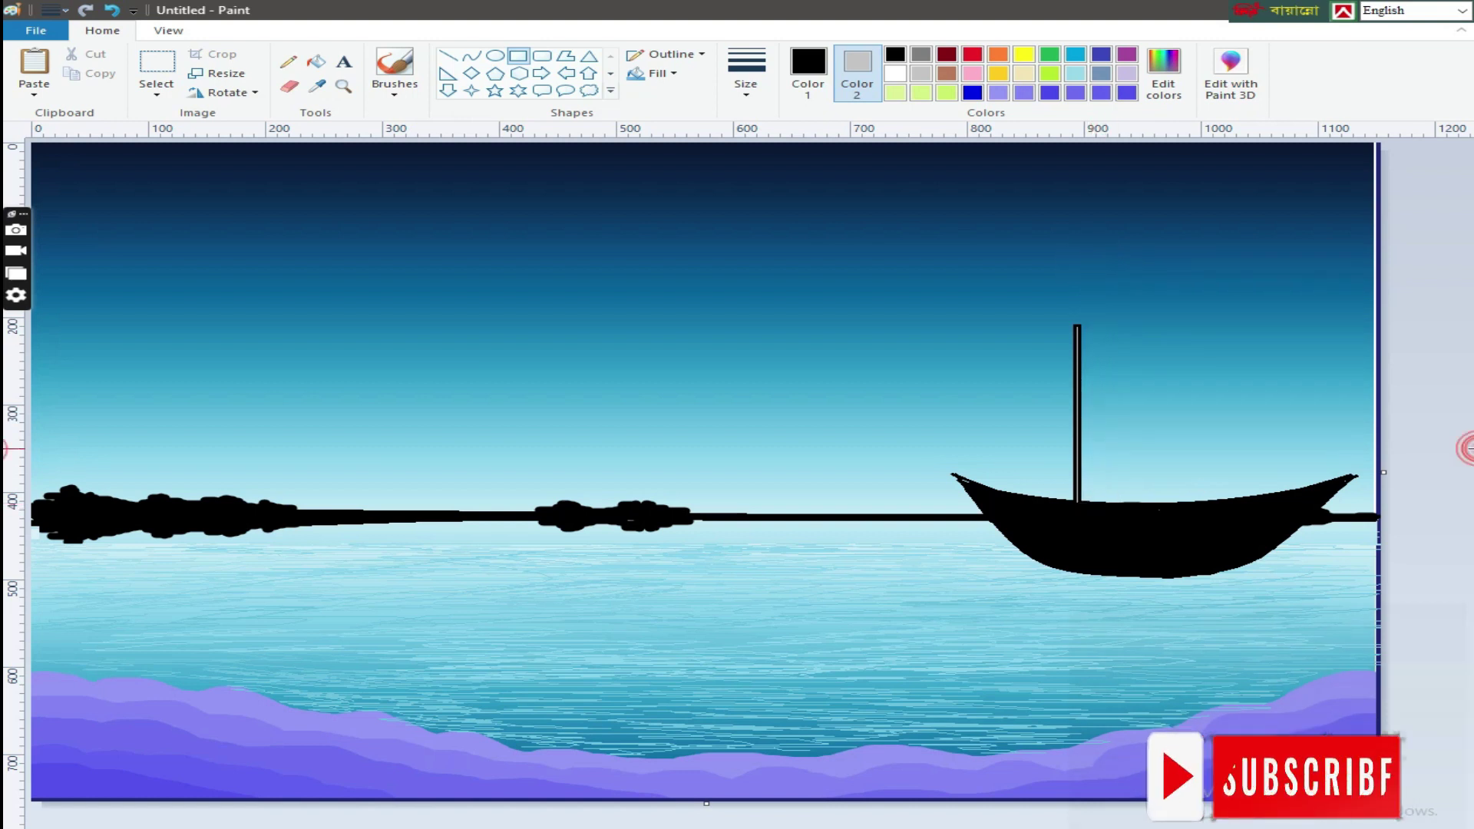
drag(1113, 352, 1106, 510)
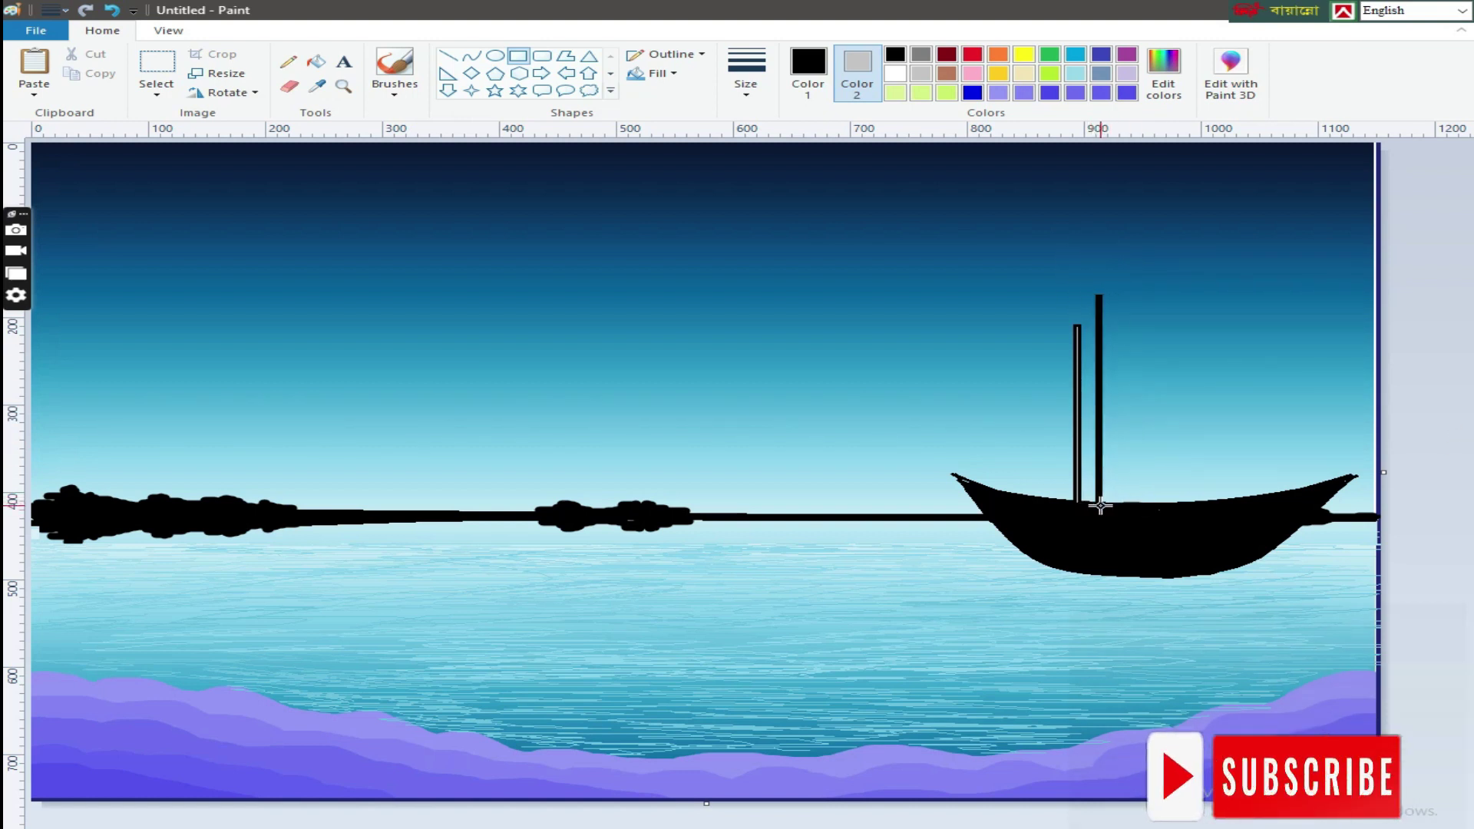
Add a black-filled right-triangle sail from the tall mast's top down to the bow.
click(447, 73)
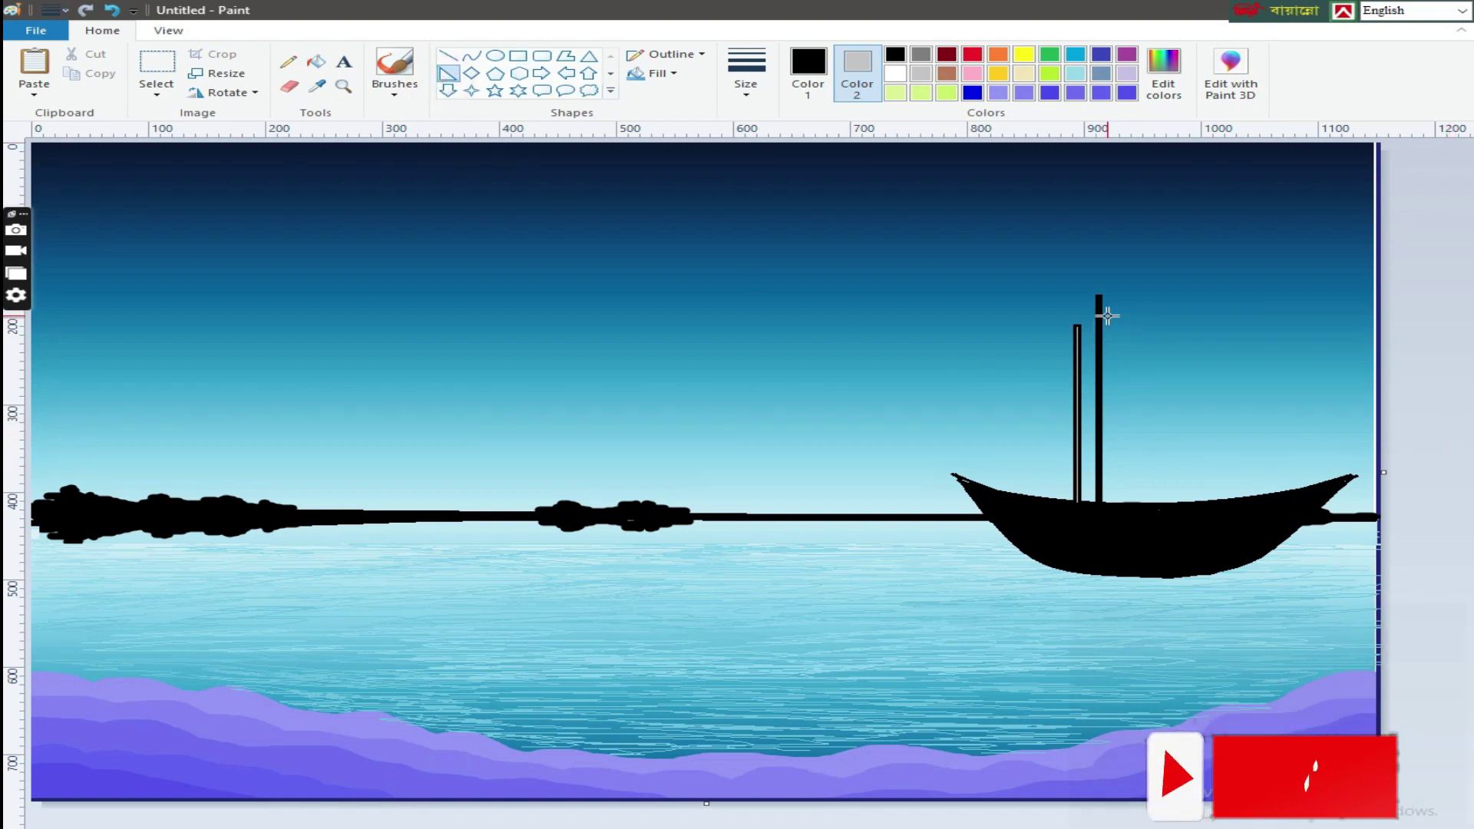
drag(1104, 316, 1278, 490)
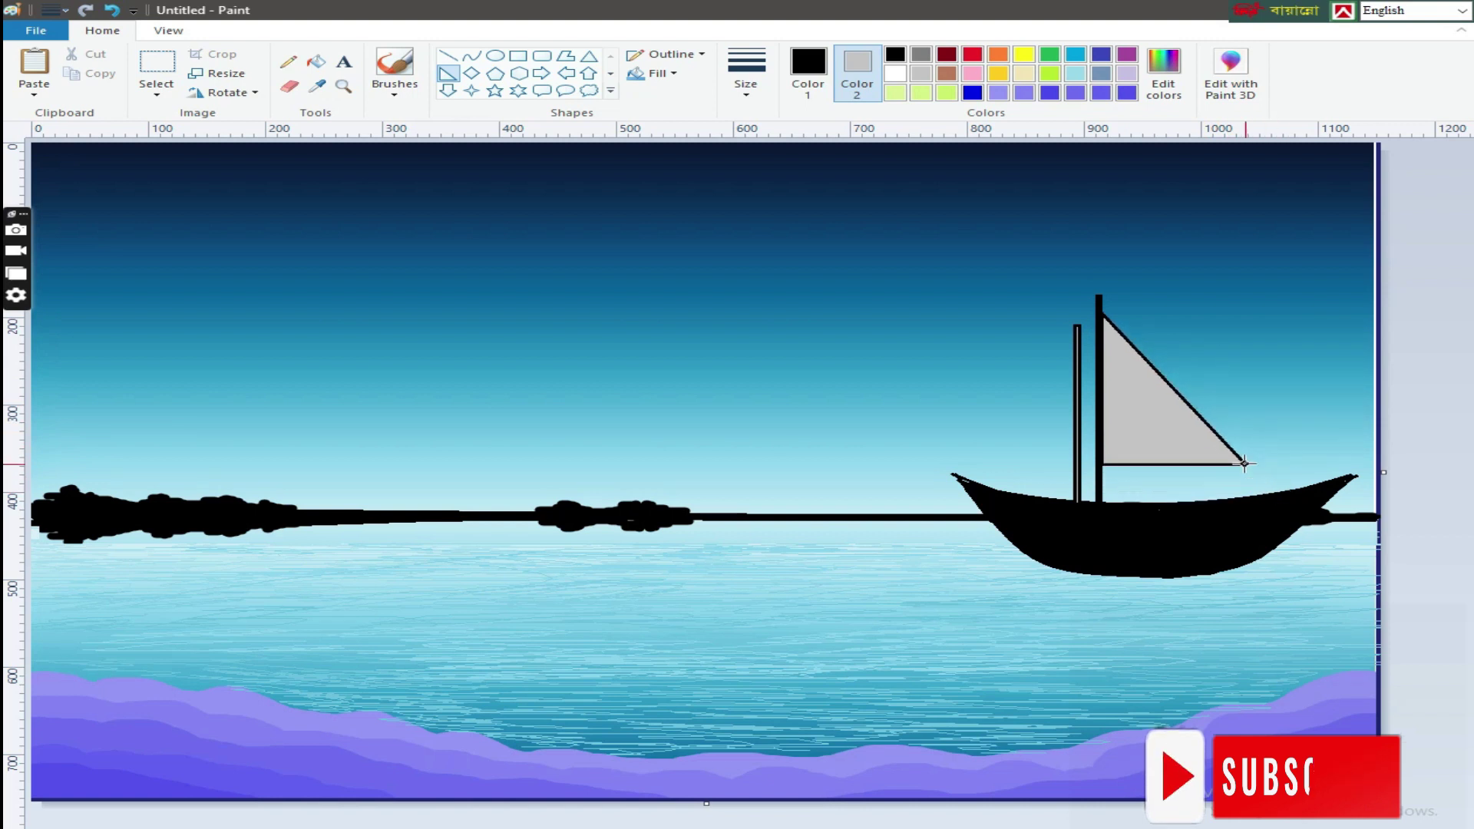
drag(1278, 490, 1106, 319)
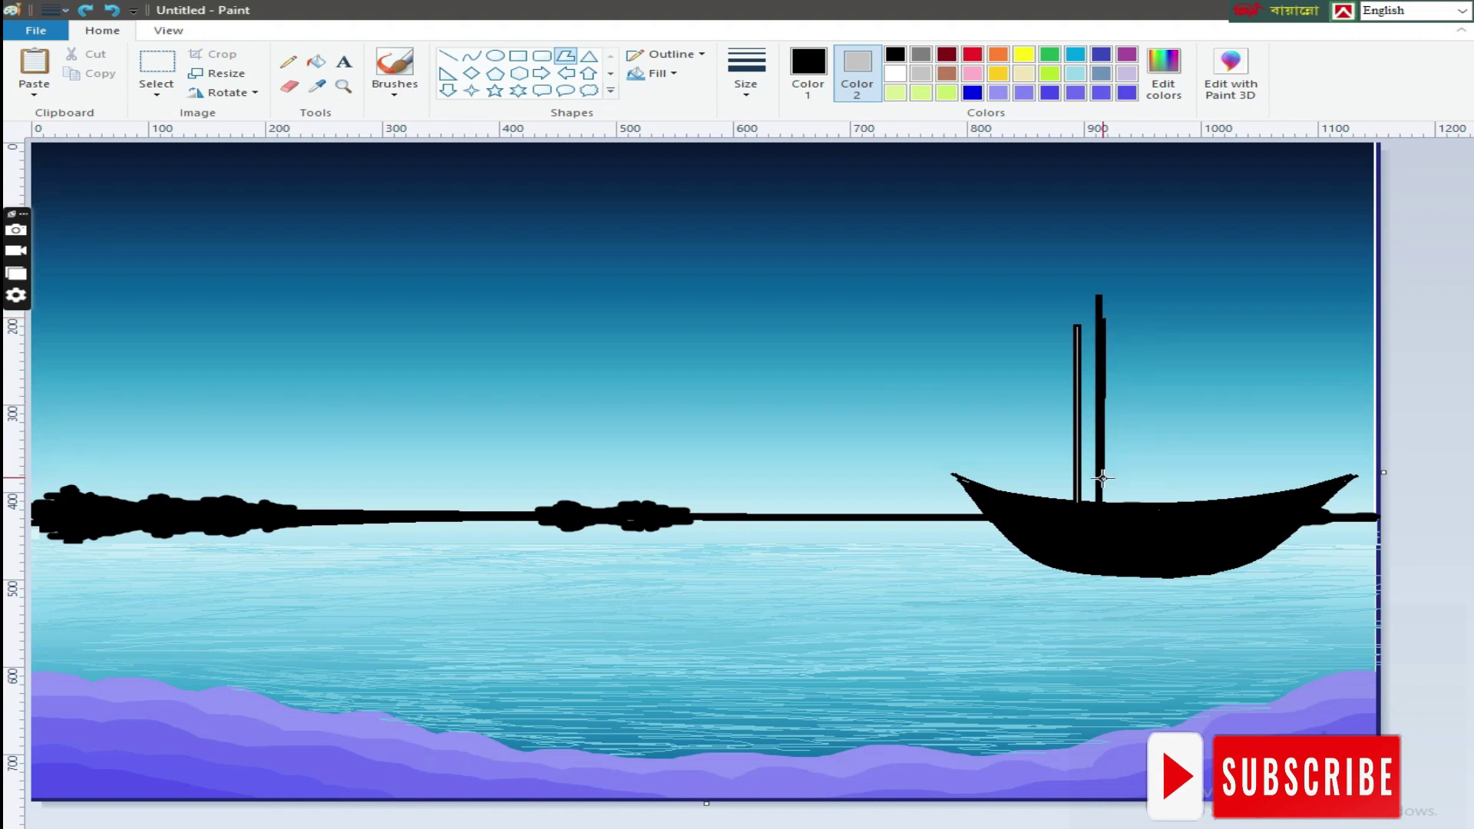
click(1280, 490)
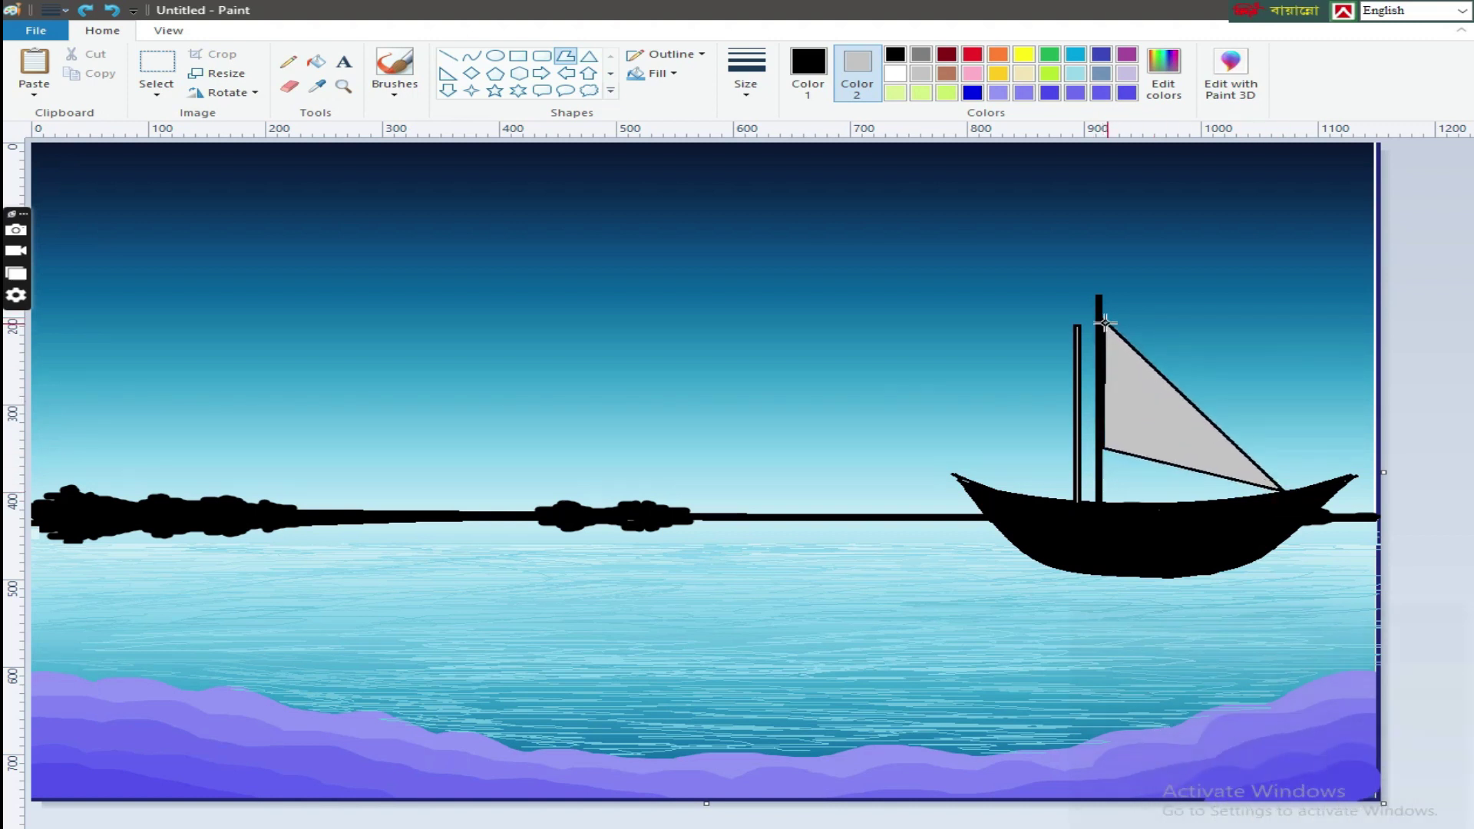
click(895, 56)
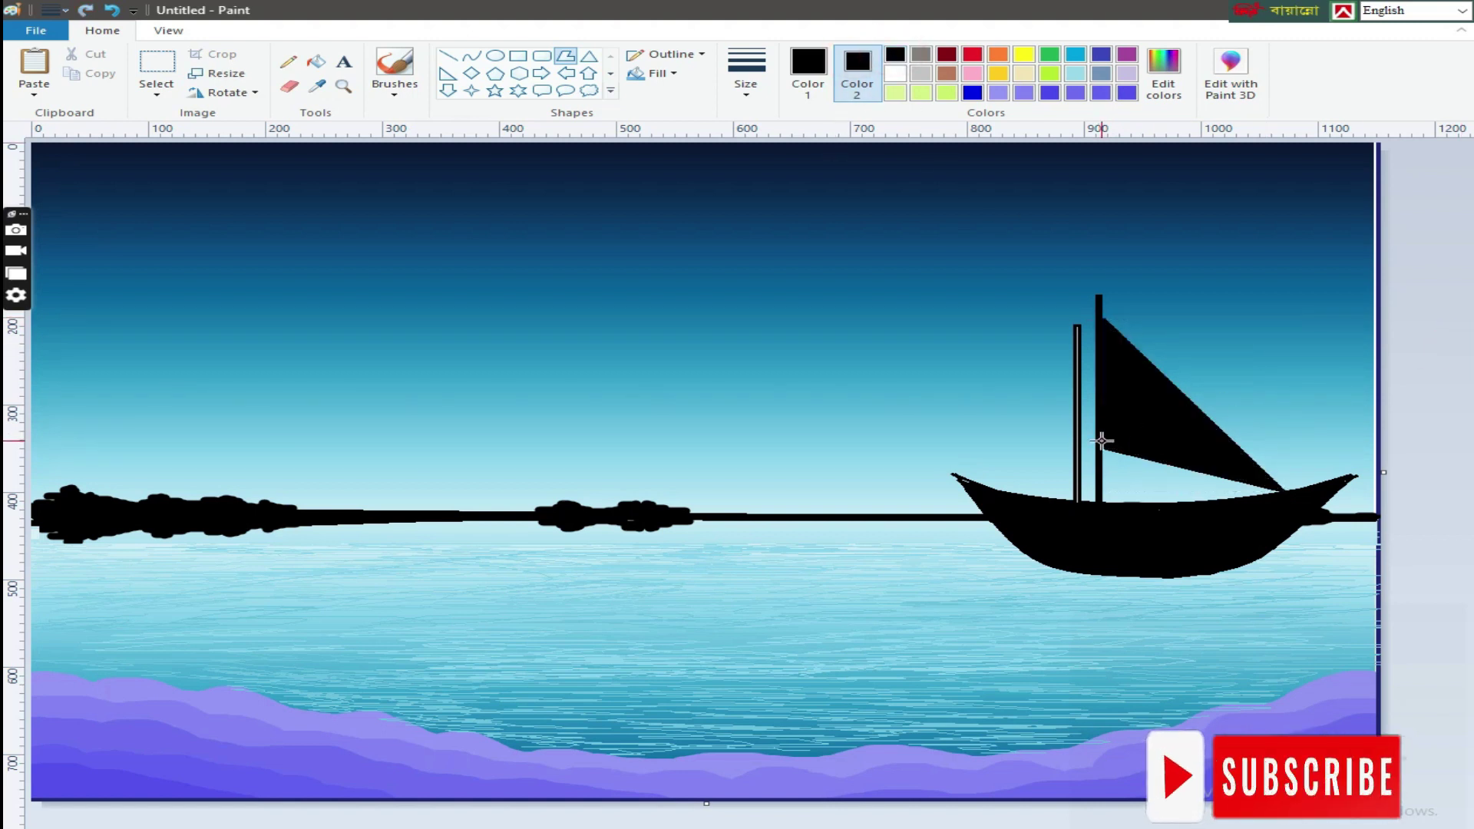
drag(1100, 459, 1282, 491)
Draw thick black crossbars near the top of the tall mast.
click(1463, 463)
click(518, 56)
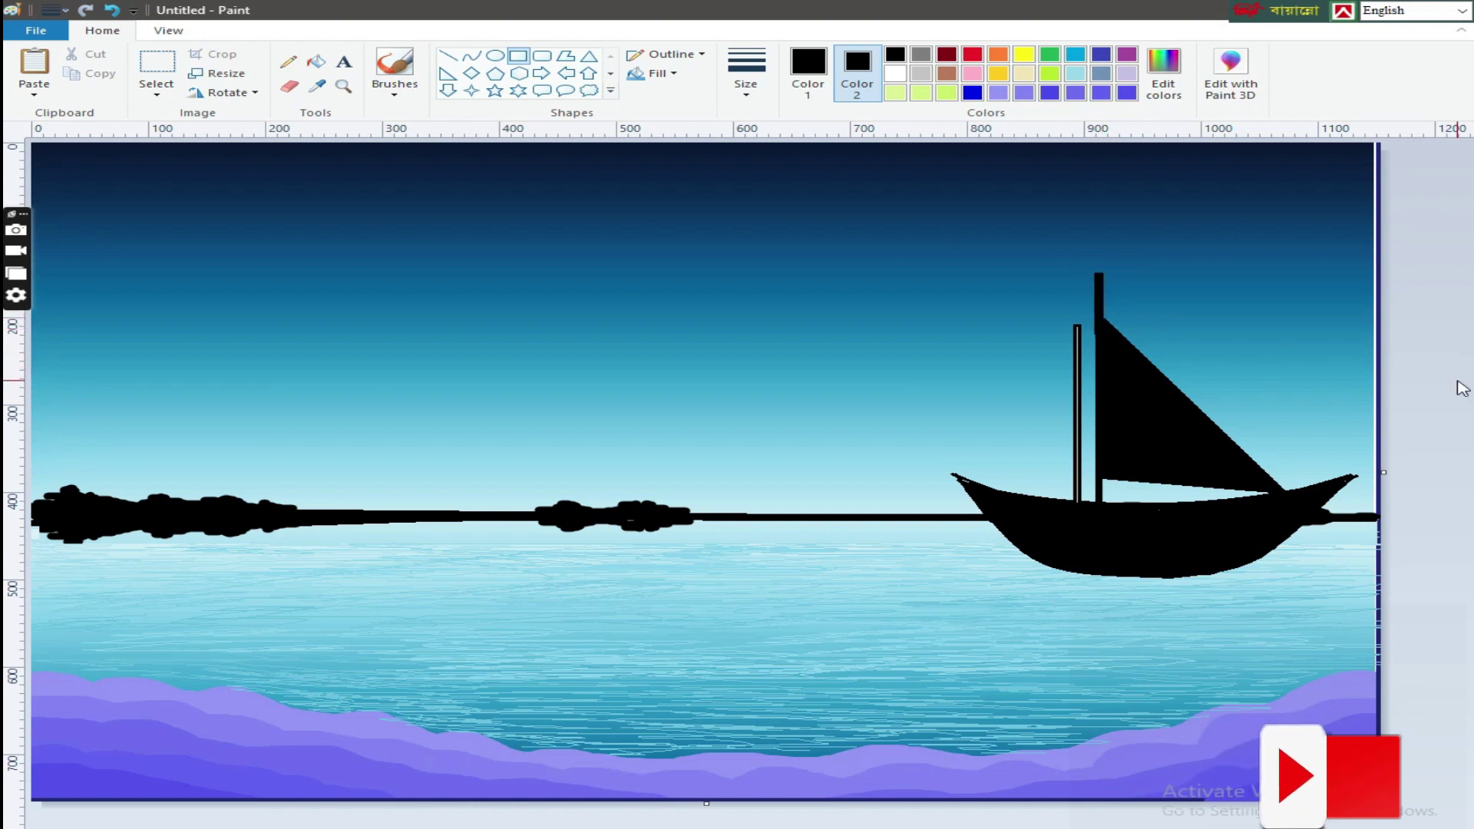
click(450, 58)
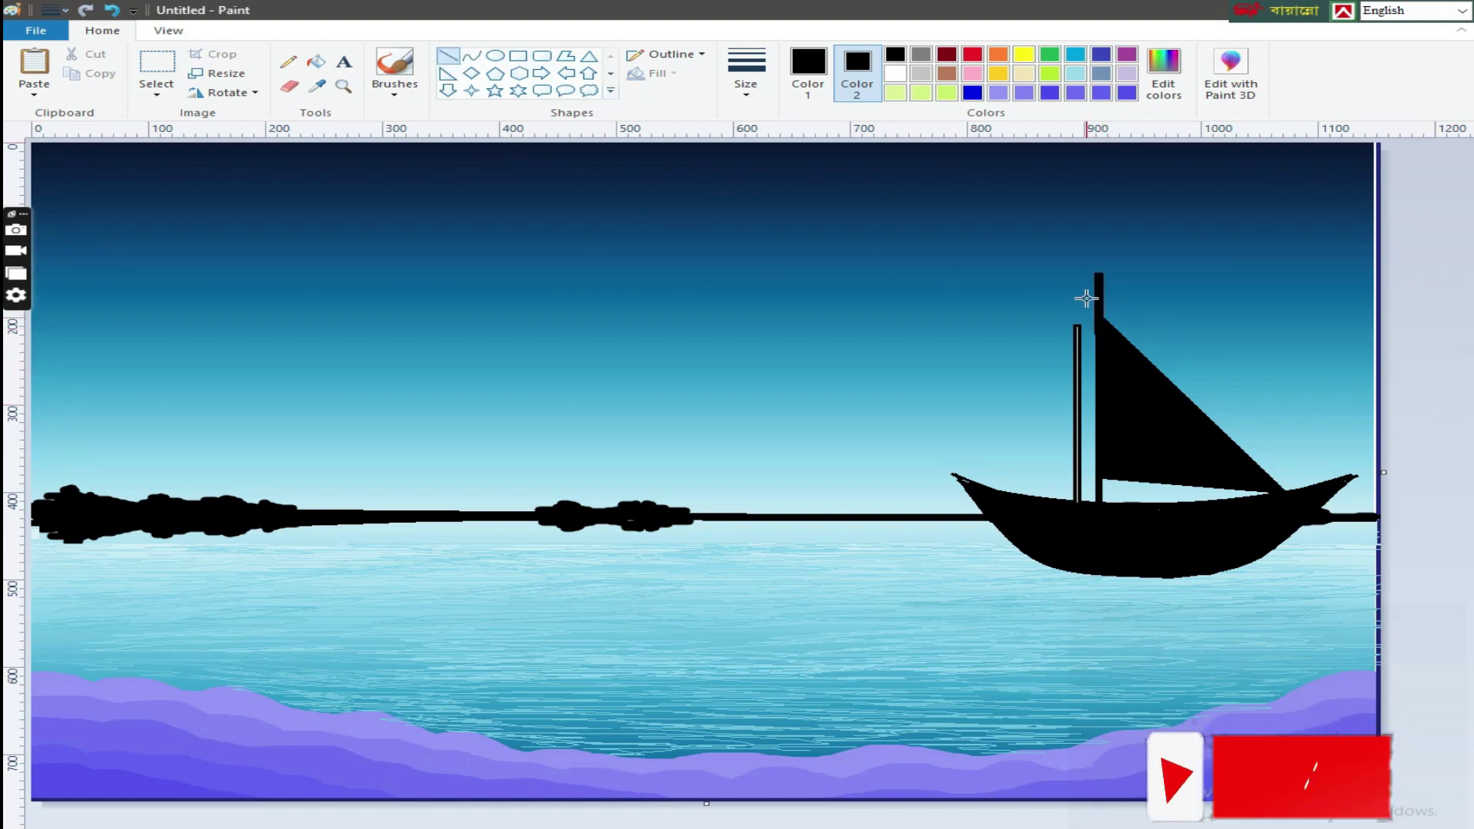
click(746, 73)
click(780, 224)
drag(1091, 299, 1120, 308)
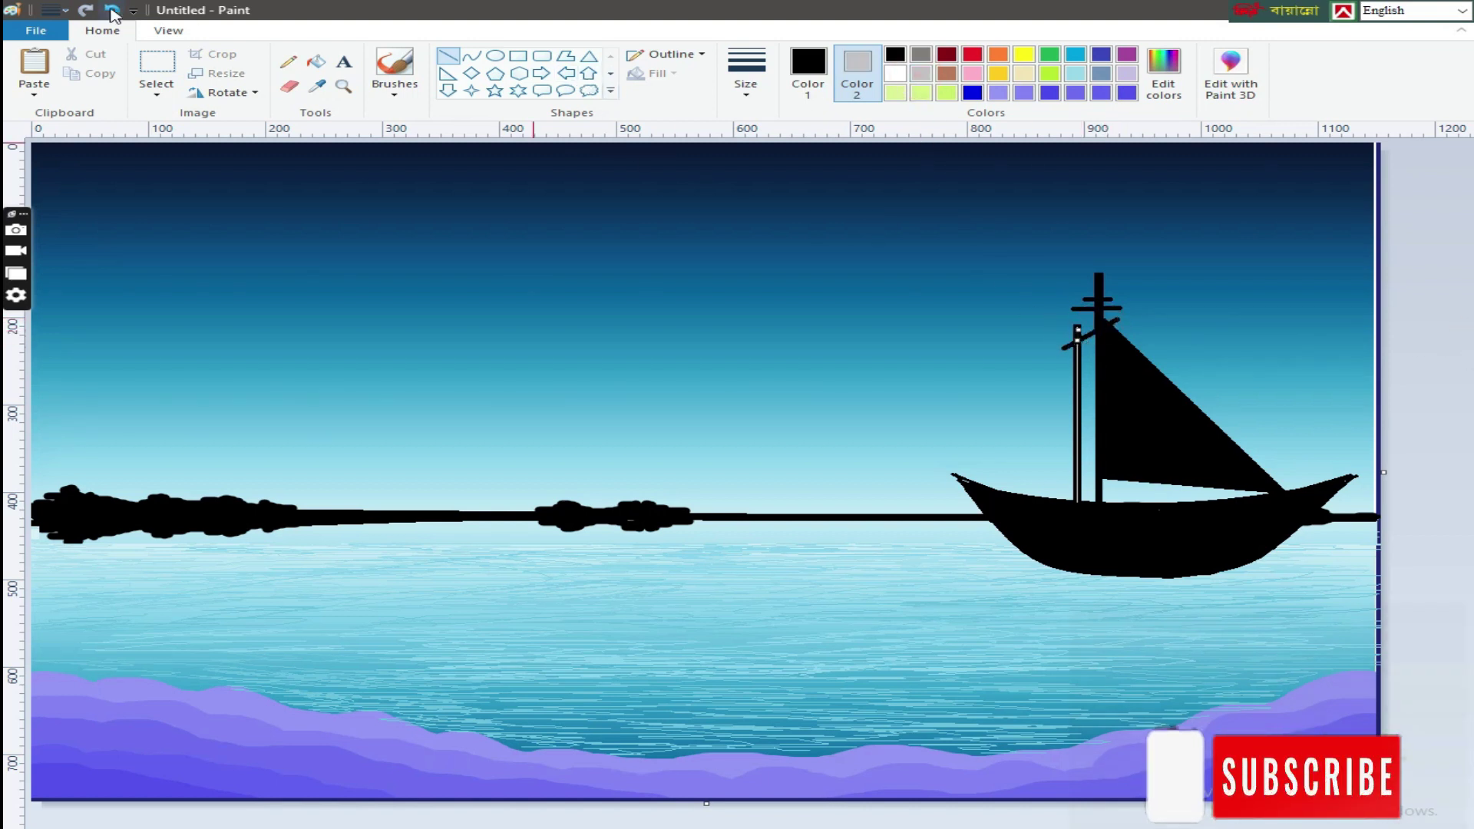
Redraw the thin left mast as a rectangle and add a short spar across both masts near the deck.
click(518, 56)
drag(1075, 327, 1086, 508)
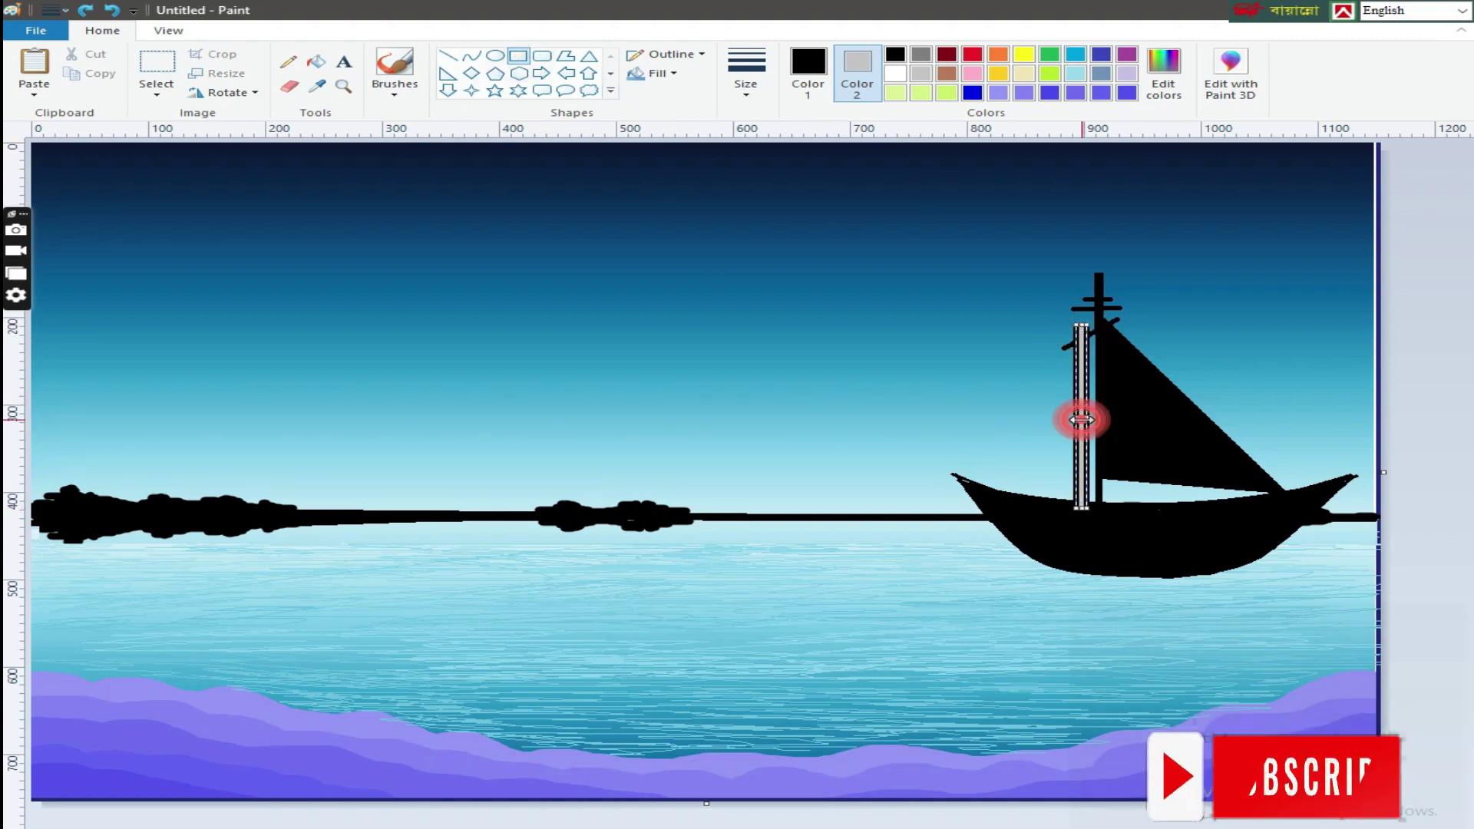
click(1422, 416)
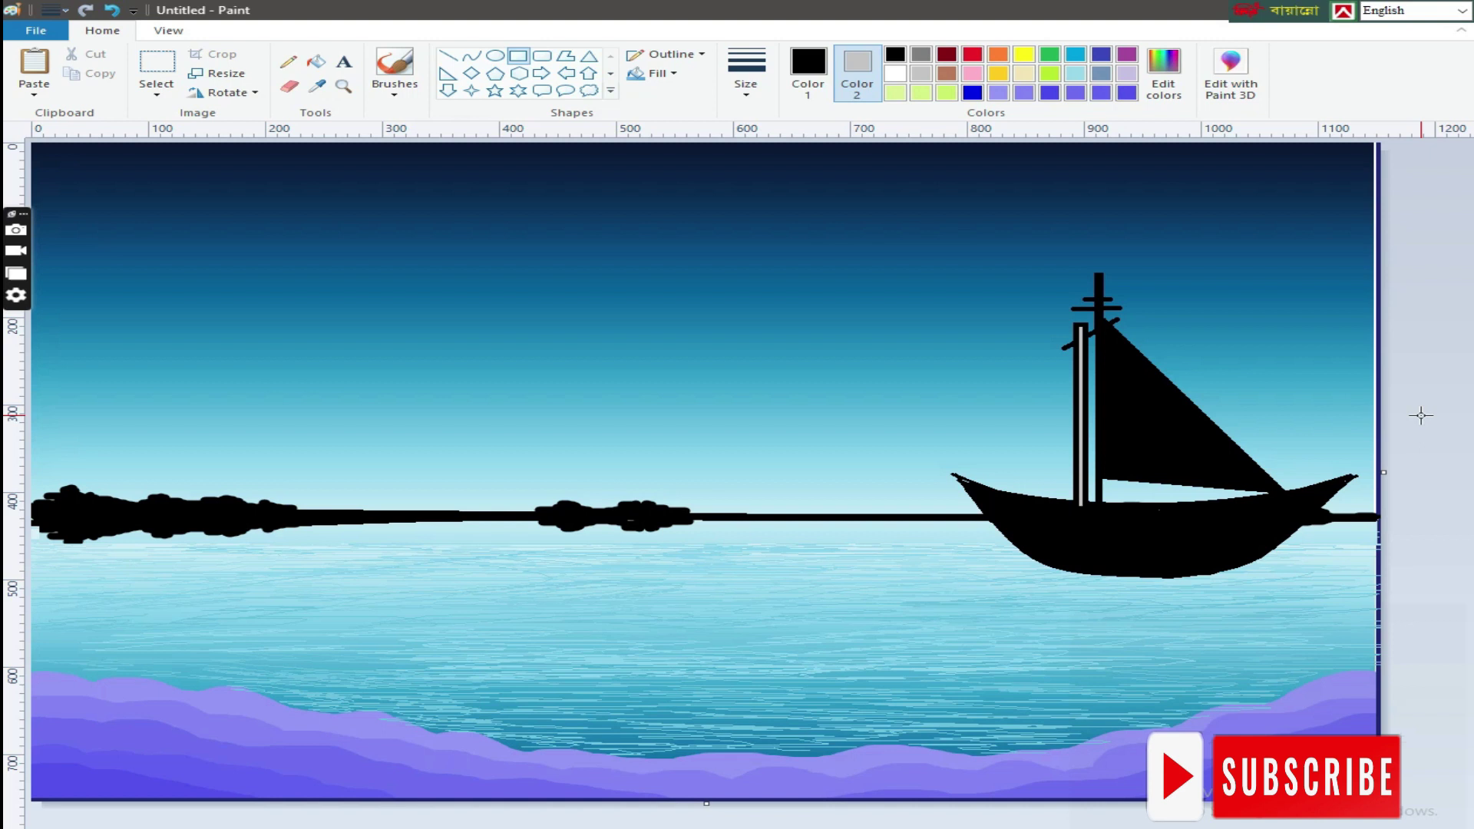
click(448, 56)
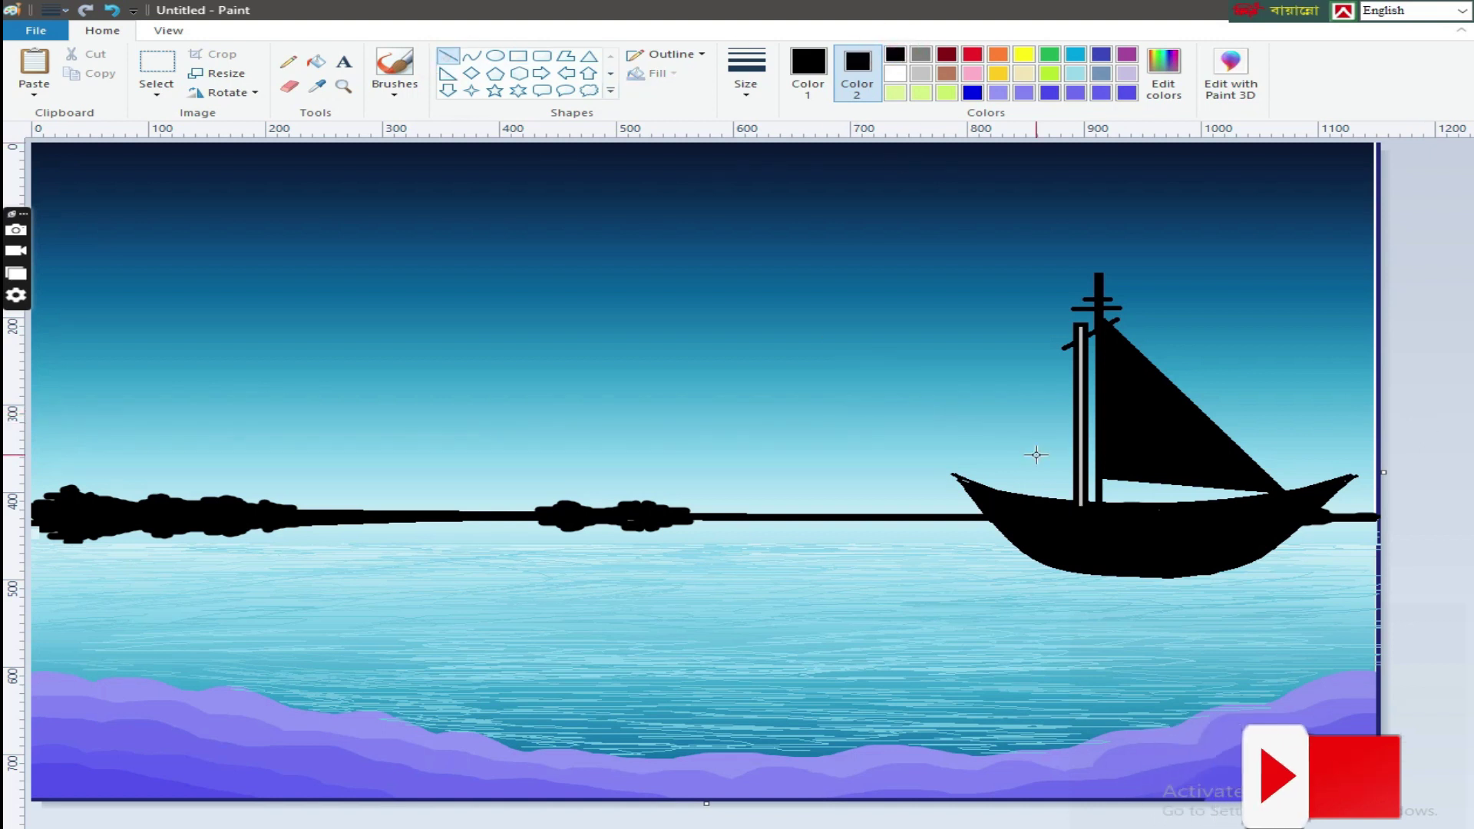
drag(1113, 489, 1055, 487)
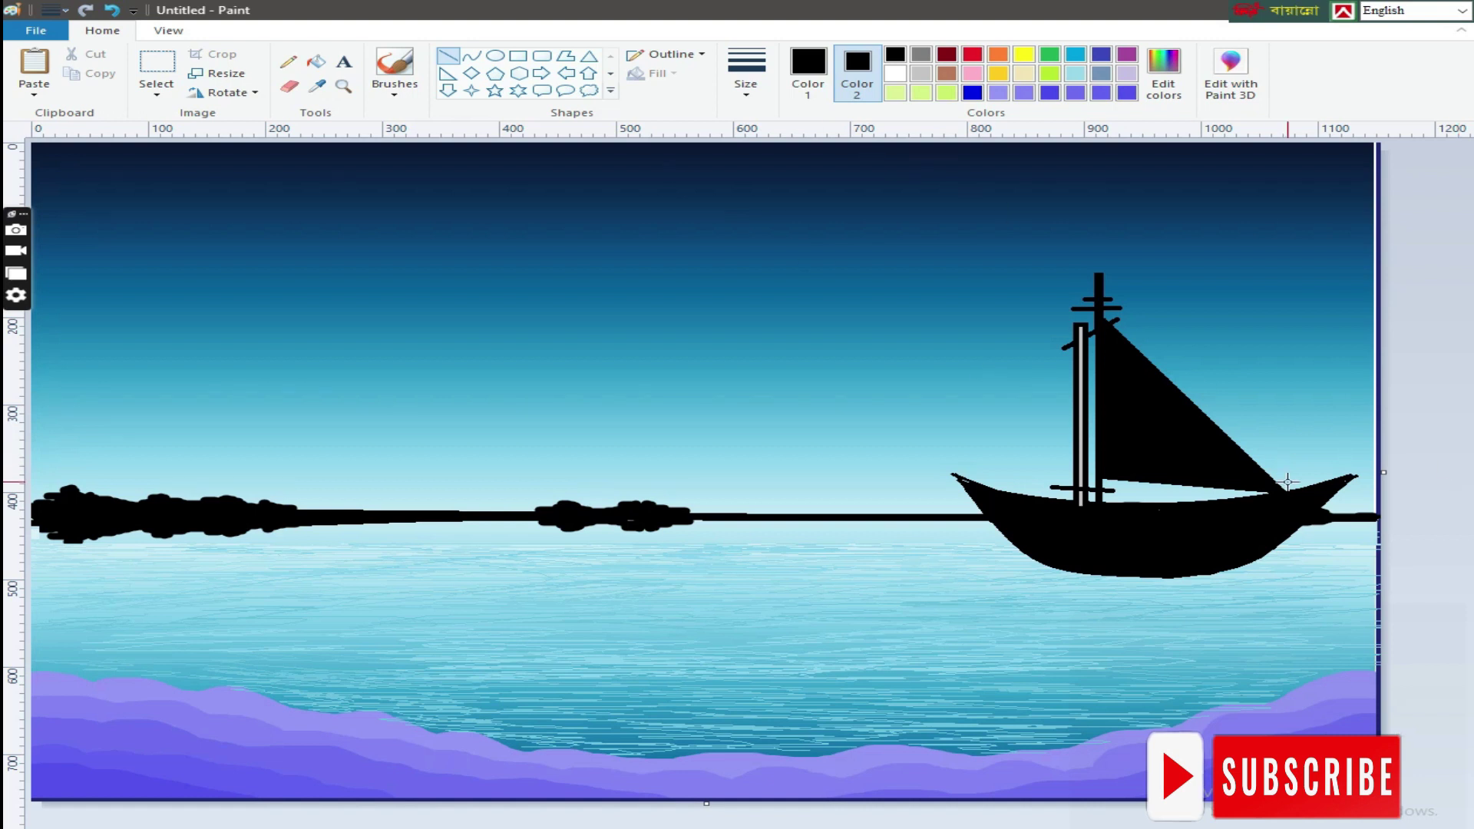
click(895, 73)
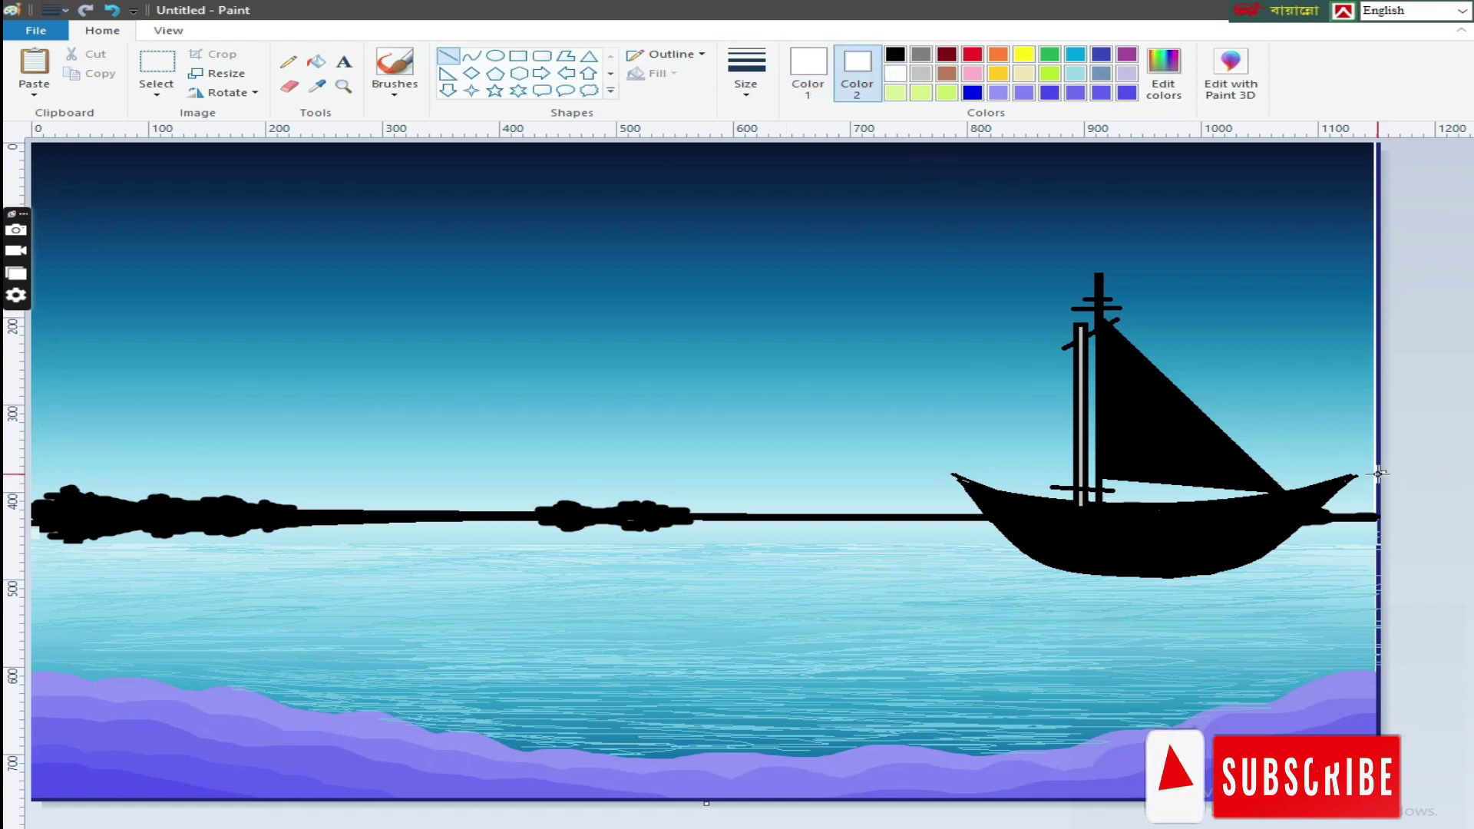
Drag the canvas edge right and draw a small black oval ring in the new white strip.
drag(1379, 473, 1467, 473)
click(497, 56)
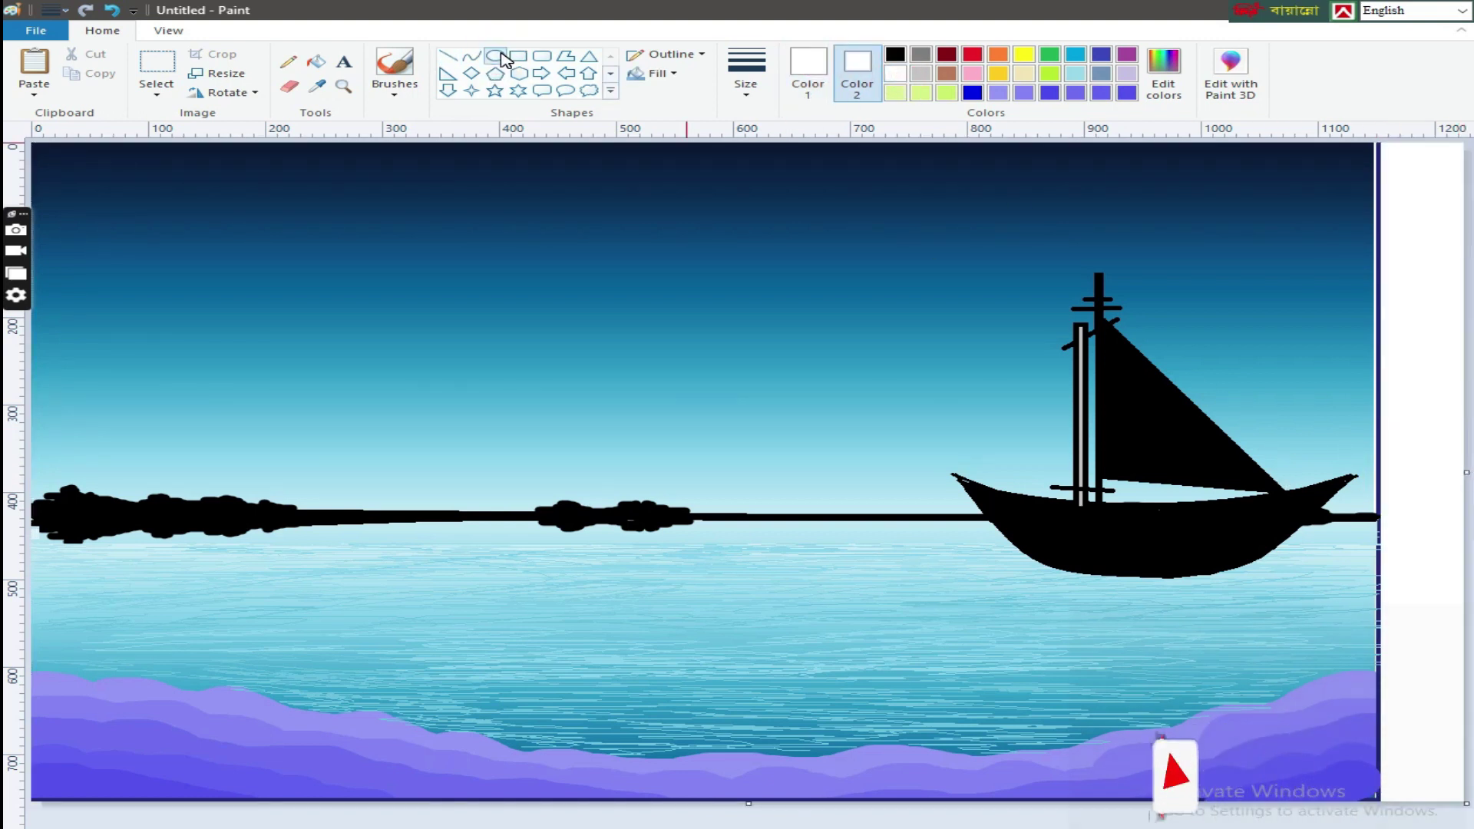
click(808, 73)
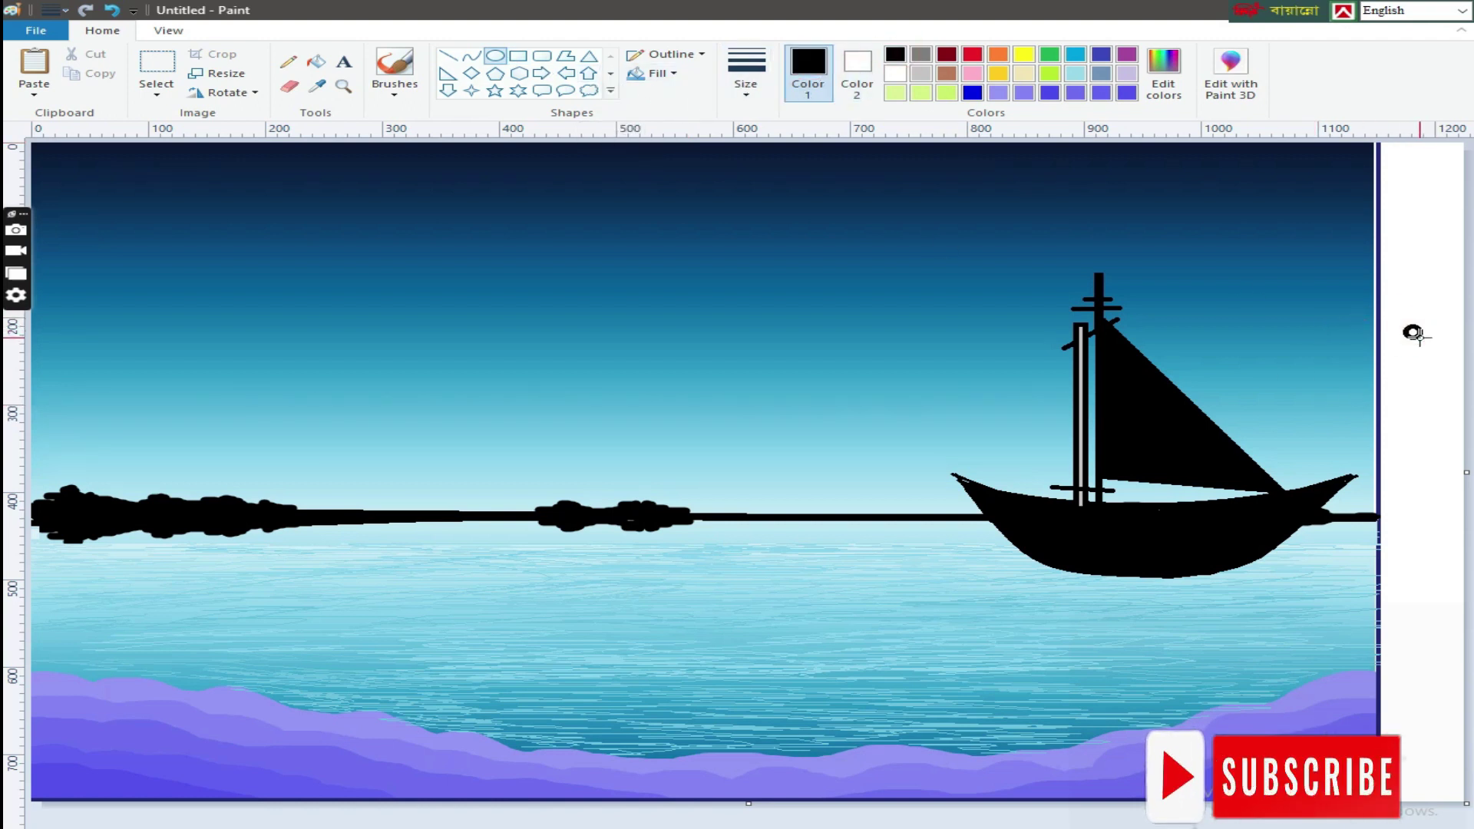
drag(1407, 328, 1422, 337)
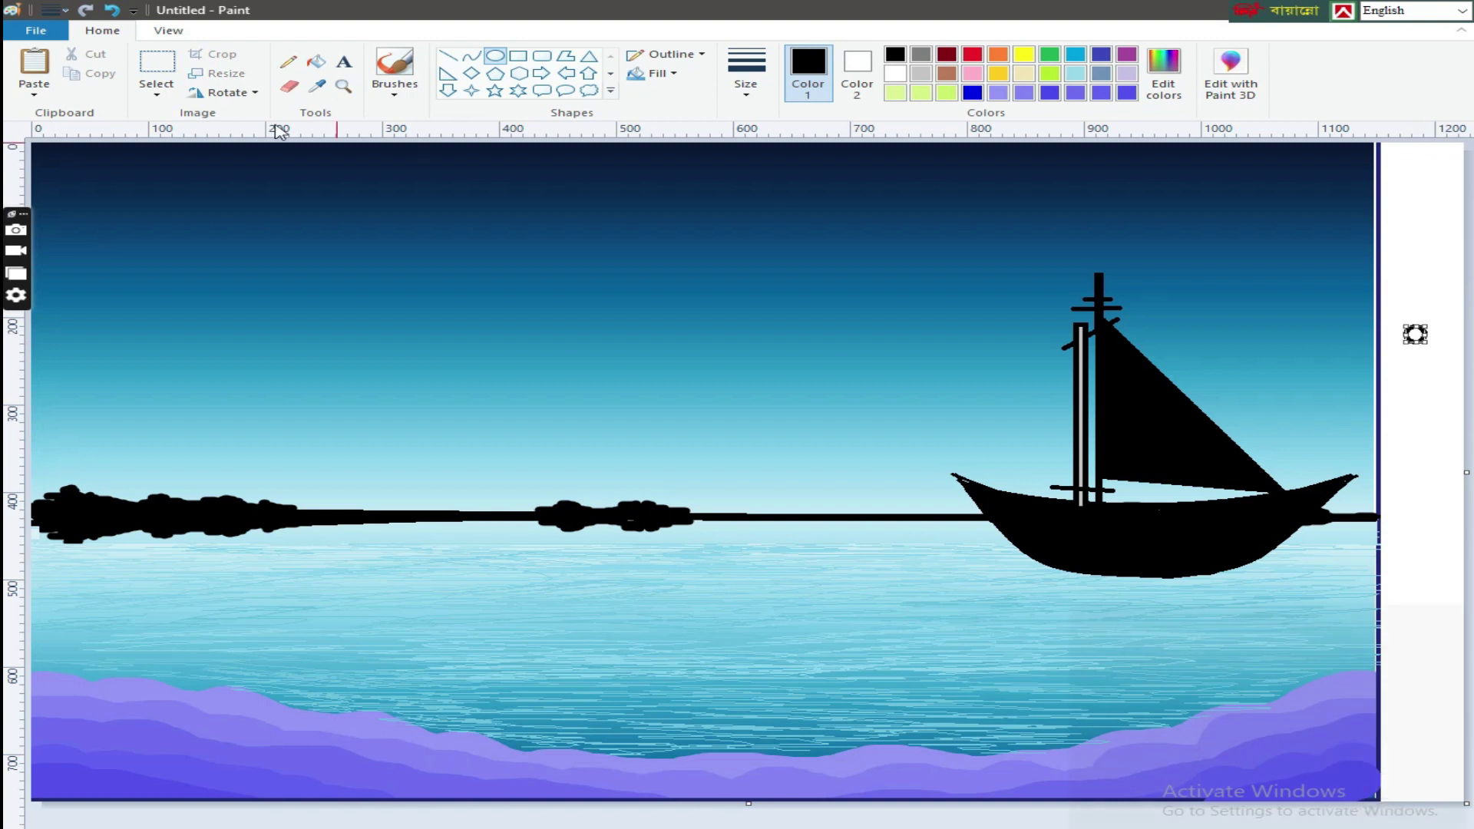
Draw a small yellow ring in the spare white margin beside the picture.
click(156, 73)
mouse_move(1394, 317)
mouse_down()
mouse_move(1439, 342)
mouse_move(1294, 412)
mouse_up()
click(1026, 56)
drag(1411, 376, 1415, 334)
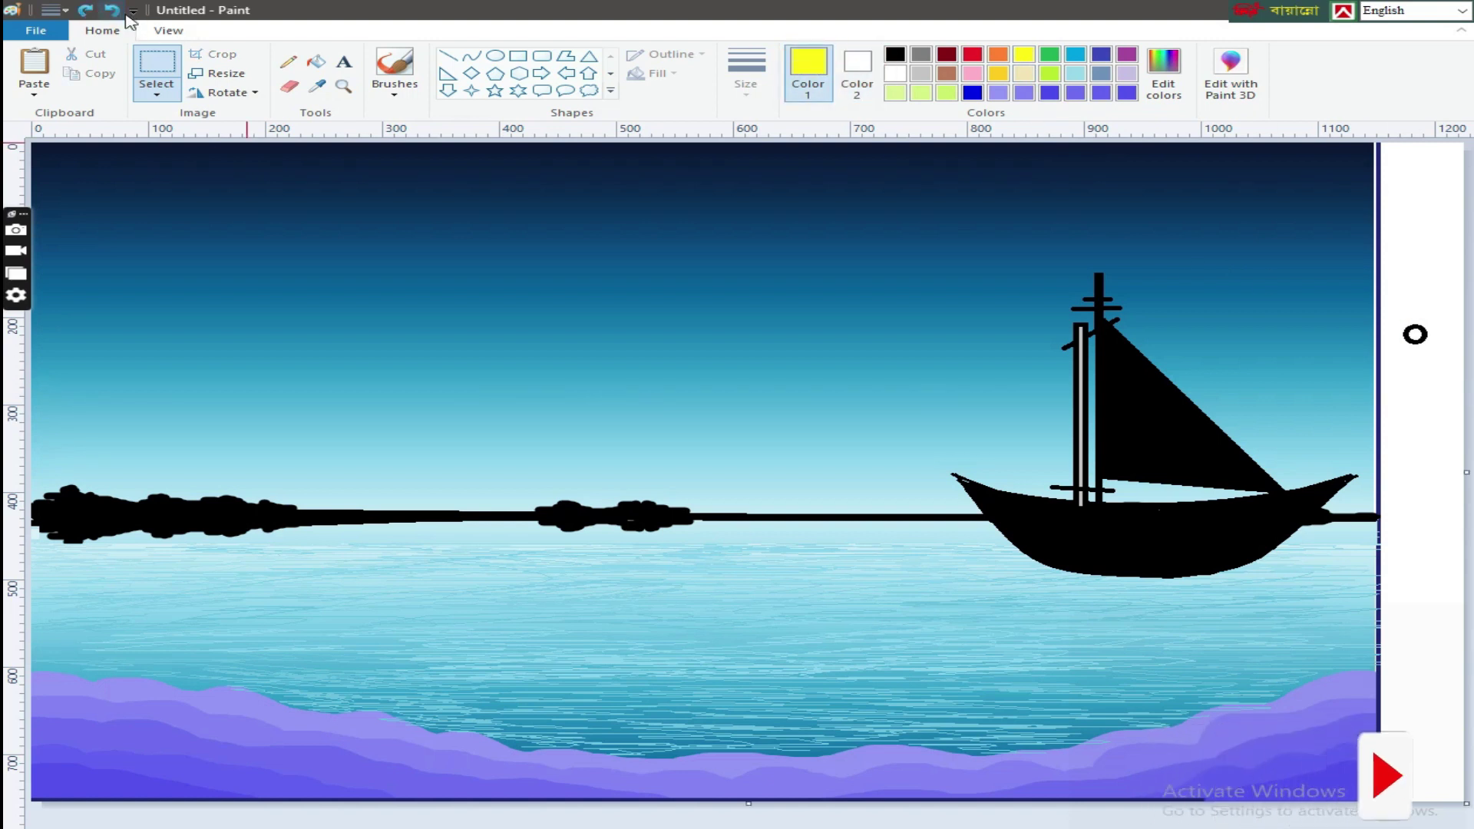
click(496, 56)
drag(1403, 267, 1427, 290)
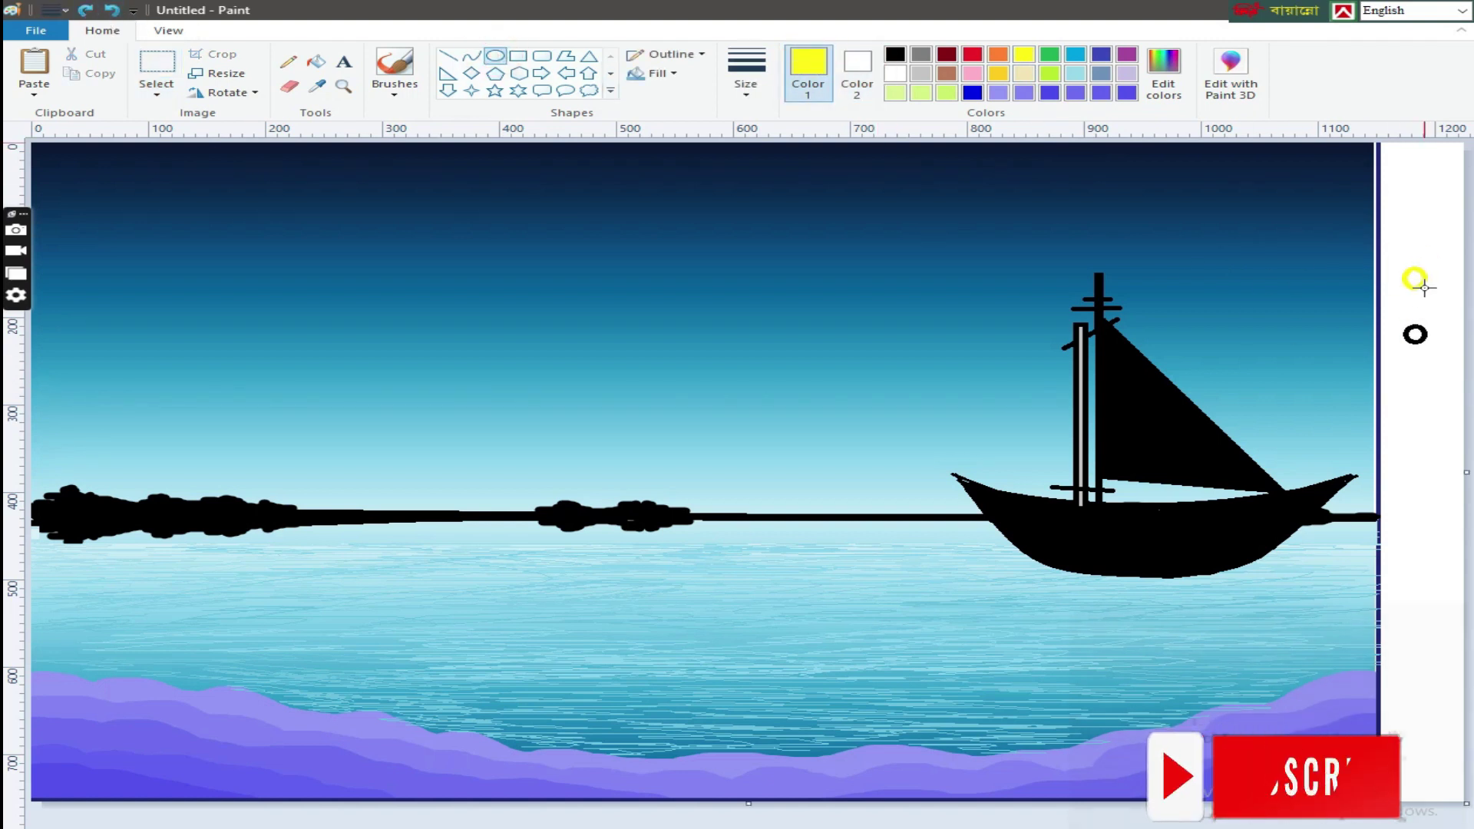
Move the yellow ring onto the middle of the hull and fill it light grey.
click(154, 86)
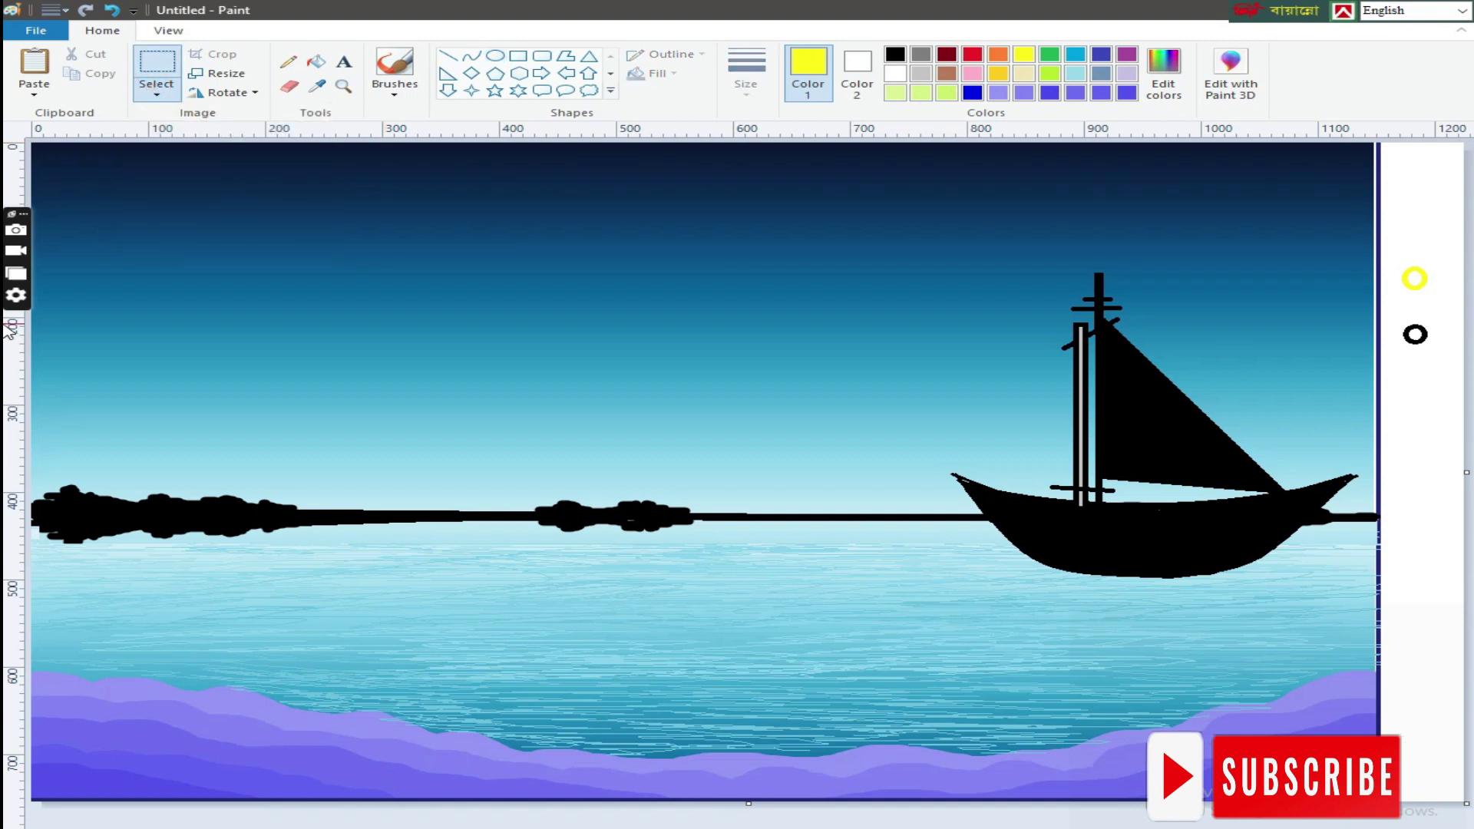
mouse_move(1416, 278)
mouse_down()
mouse_move(1025, 515)
mouse_move(1043, 522)
mouse_up()
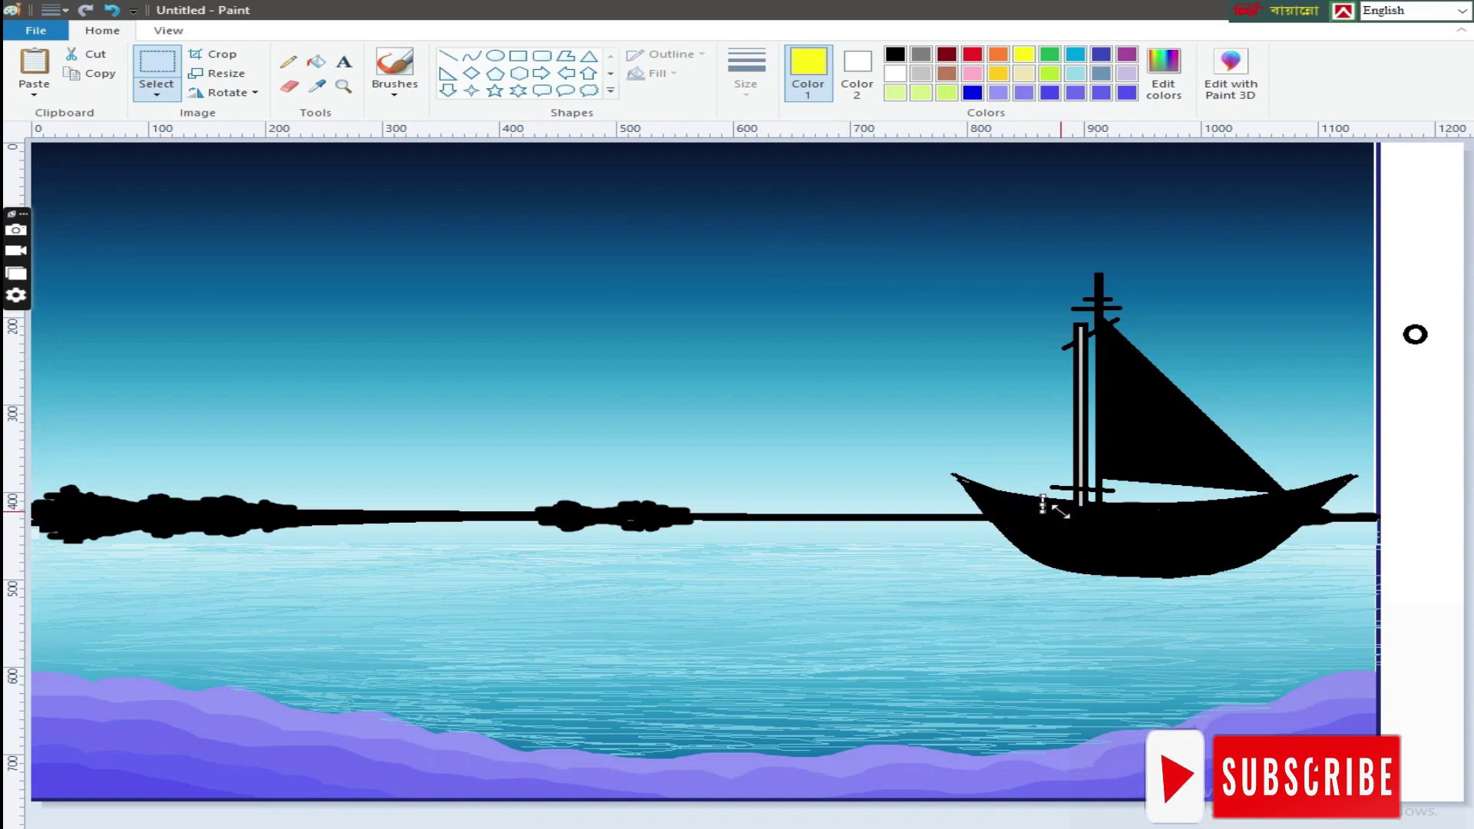
click(112, 9)
click(1401, 261)
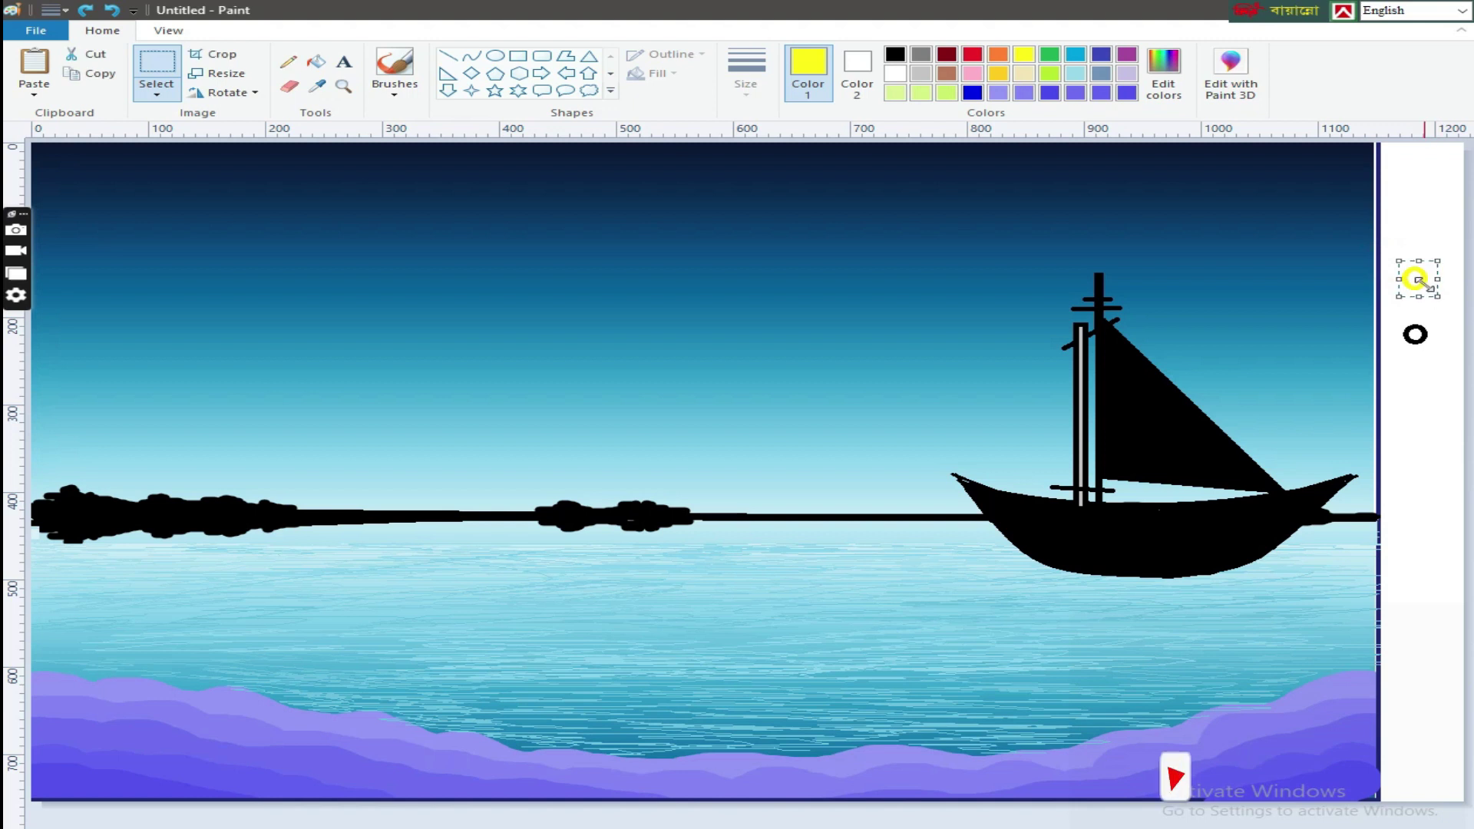
drag(1418, 279, 1139, 523)
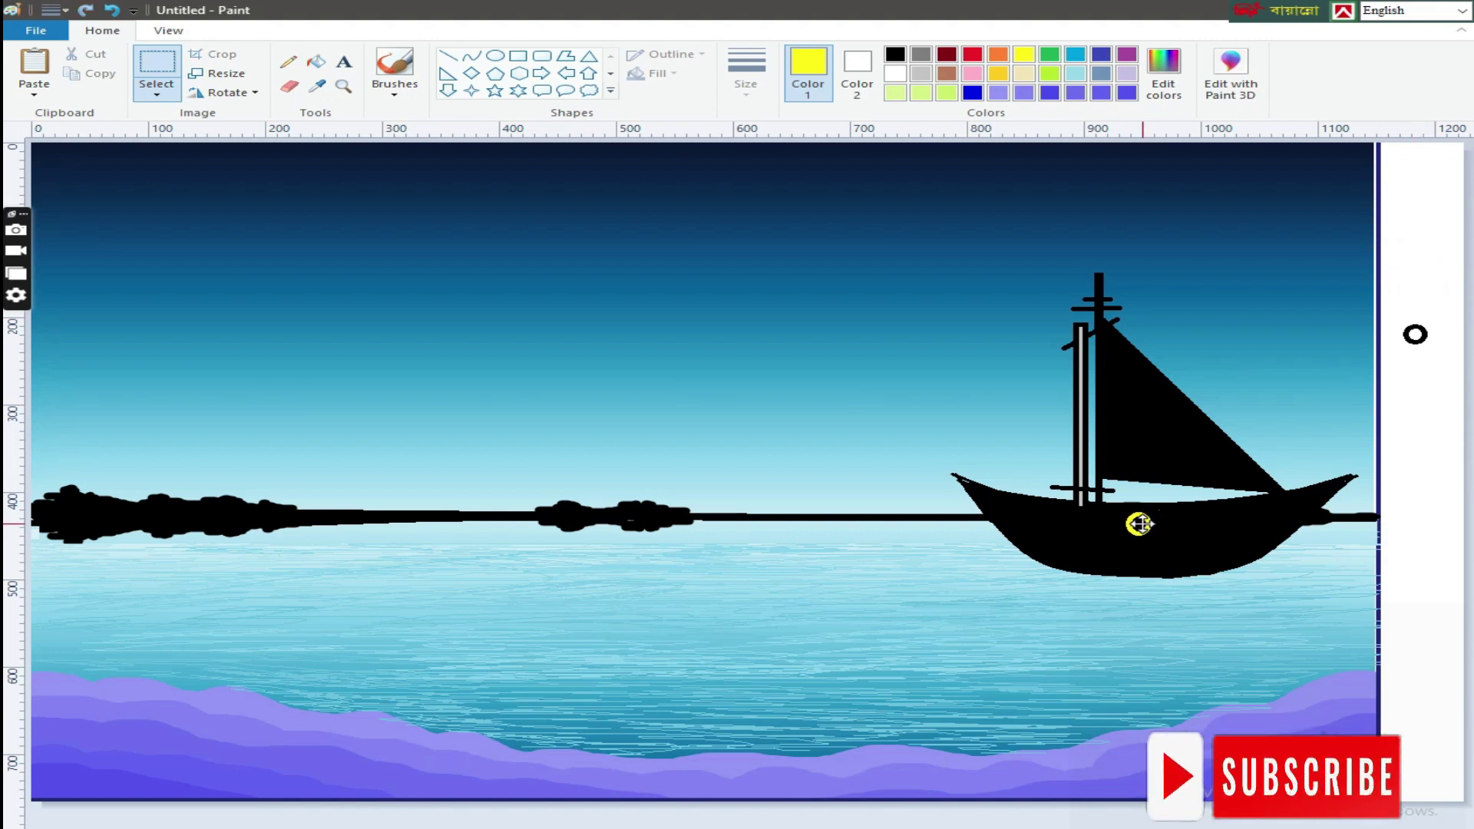
click(921, 73)
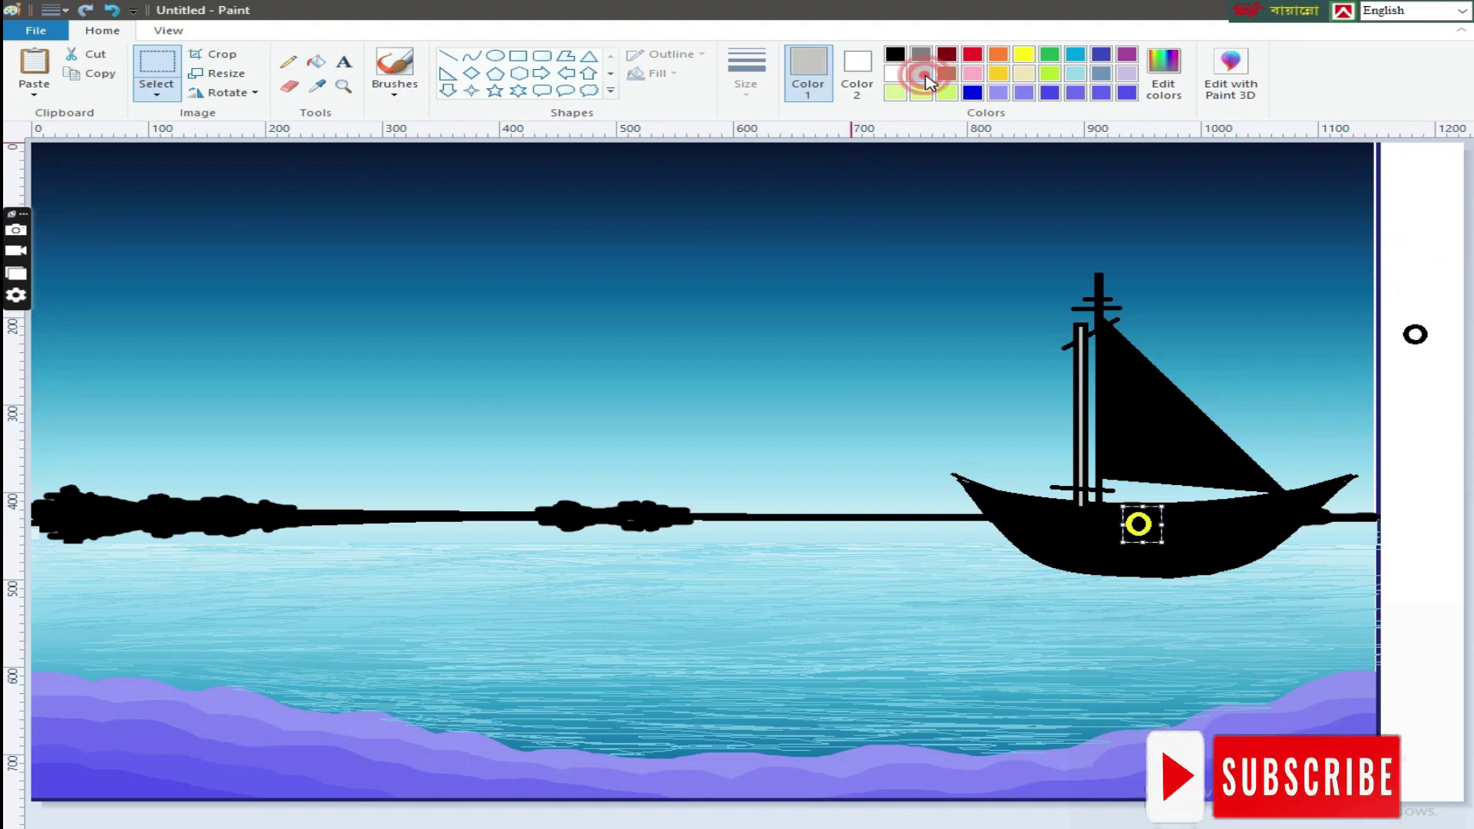
click(316, 61)
click(1139, 516)
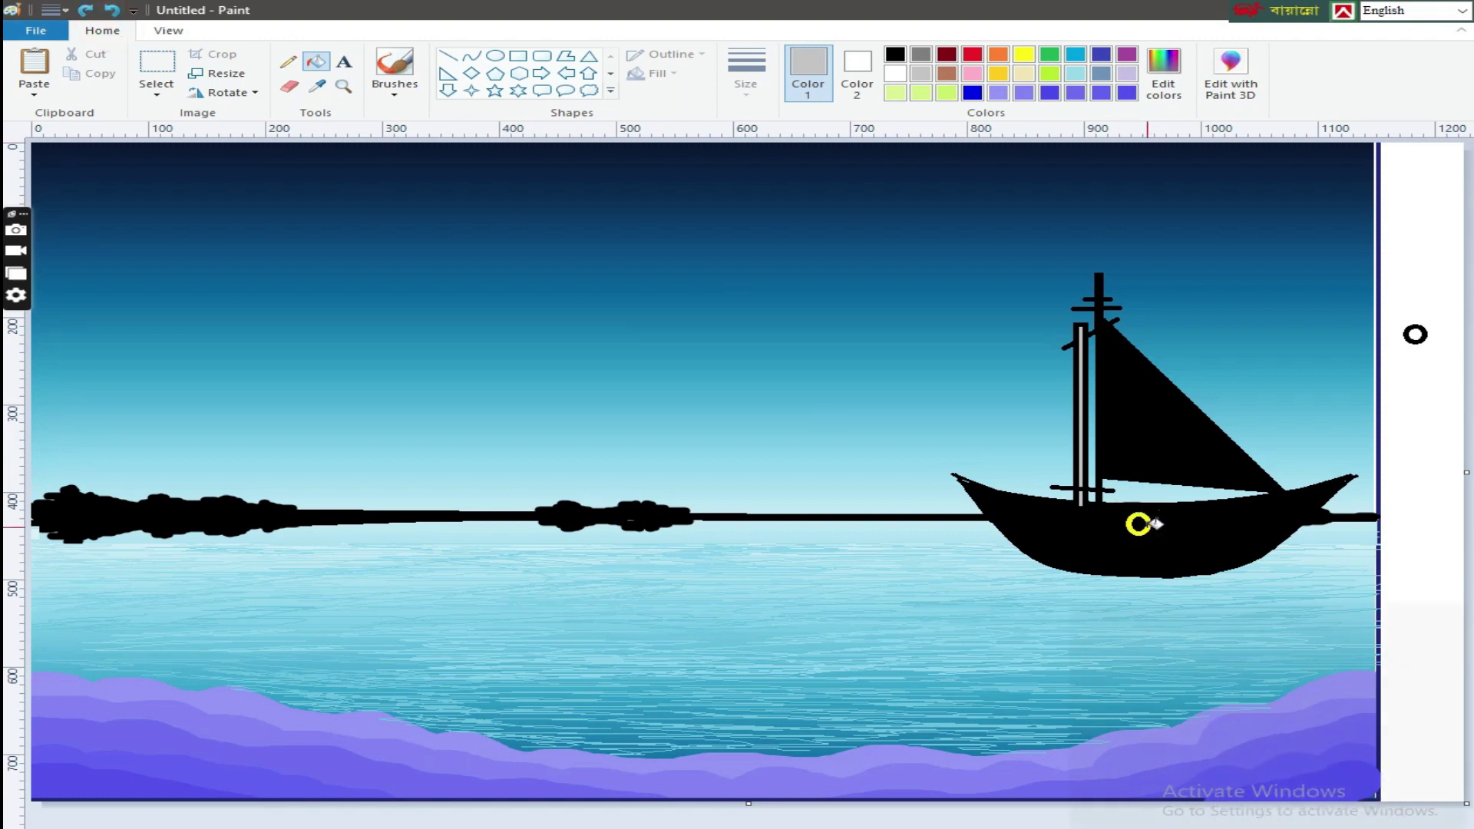
Set the selection mode to Rectangular selection.
click(156, 86)
click(177, 136)
click(156, 90)
click(181, 133)
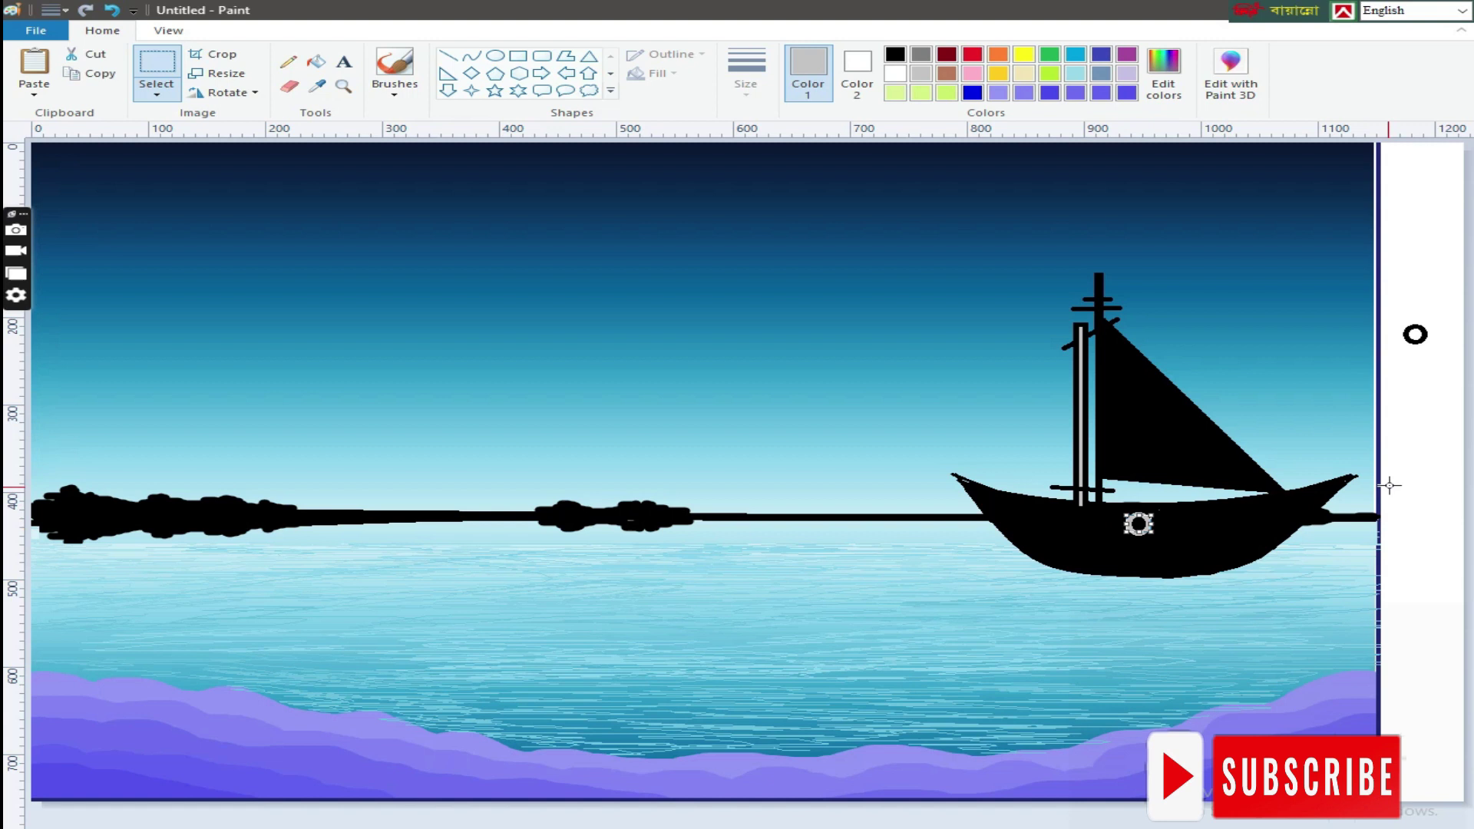
Copy the hull porthole and paste a copy beside it on the hull.
drag(1113, 510, 1161, 539)
right_click(1139, 517)
click(1137, 524)
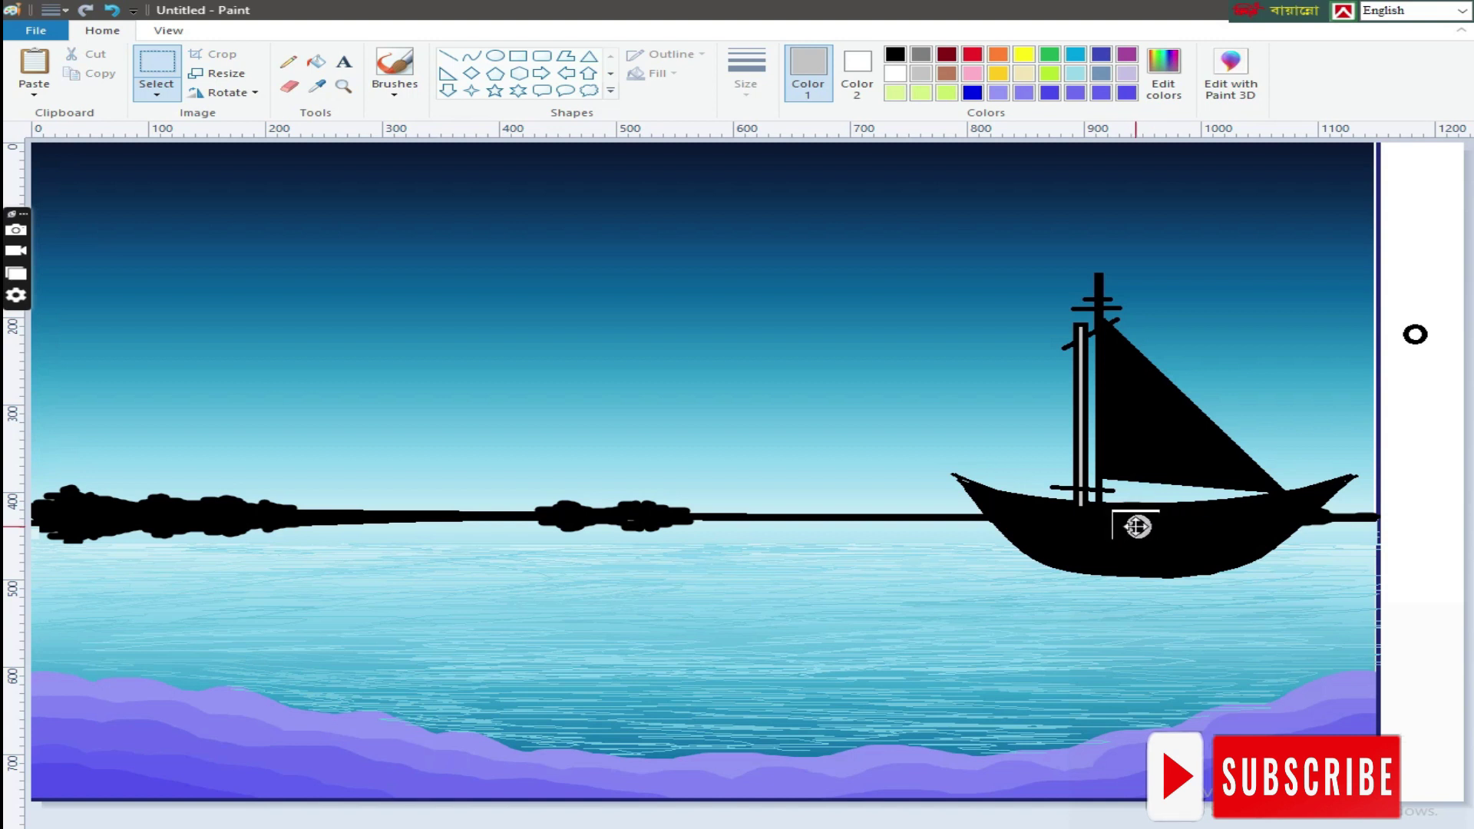
right_click(1139, 526)
click(1160, 553)
right_click(827, 370)
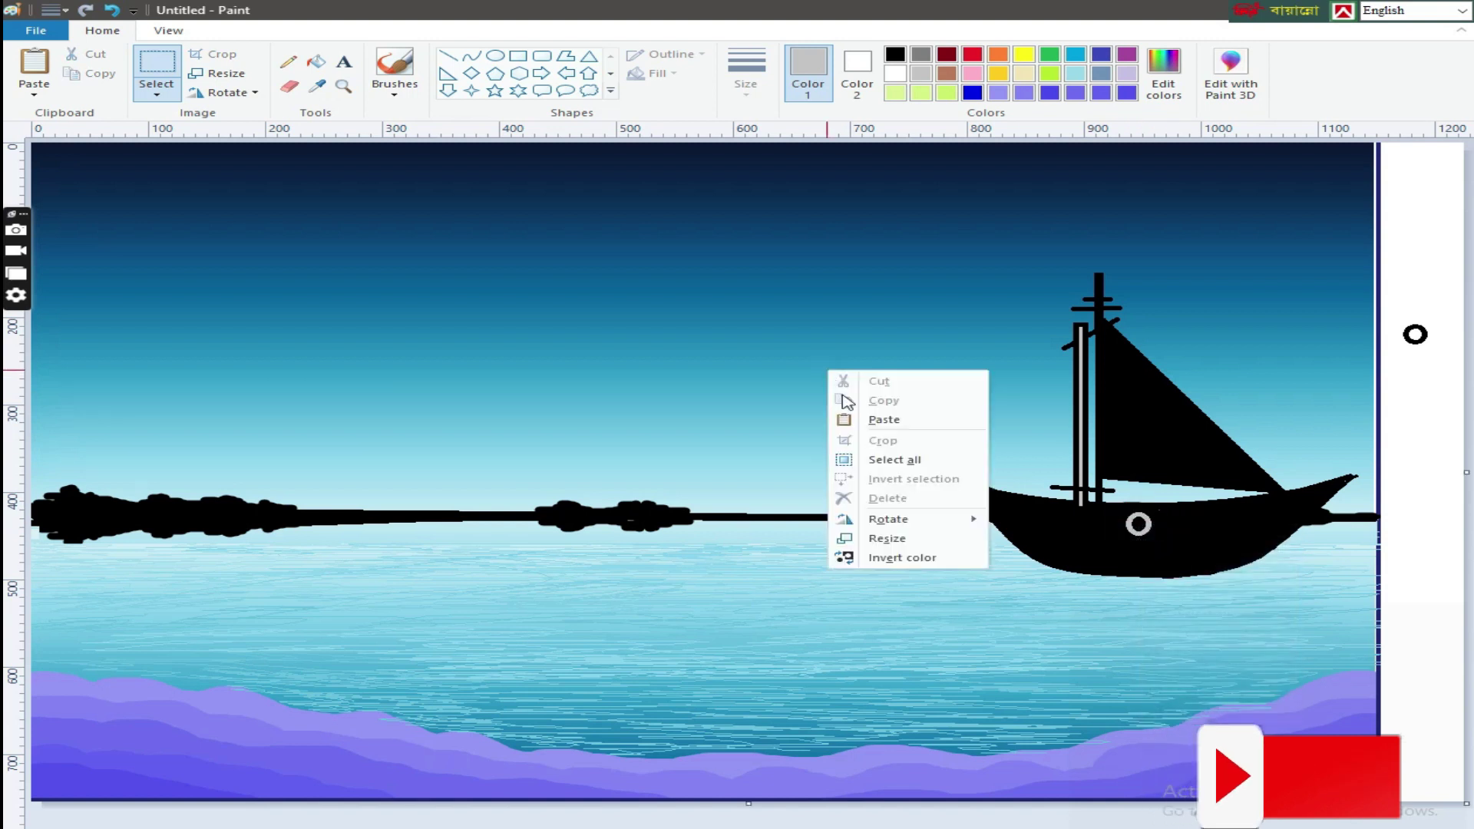
click(871, 420)
mouse_move(54, 160)
mouse_down()
mouse_move(1183, 526)
mouse_move(1268, 512)
mouse_move(1020, 517)
mouse_move(1061, 522)
mouse_up()
Place more porthole copies along the hull, undoing the misshapen one at the bow.
click(156, 91)
click(187, 251)
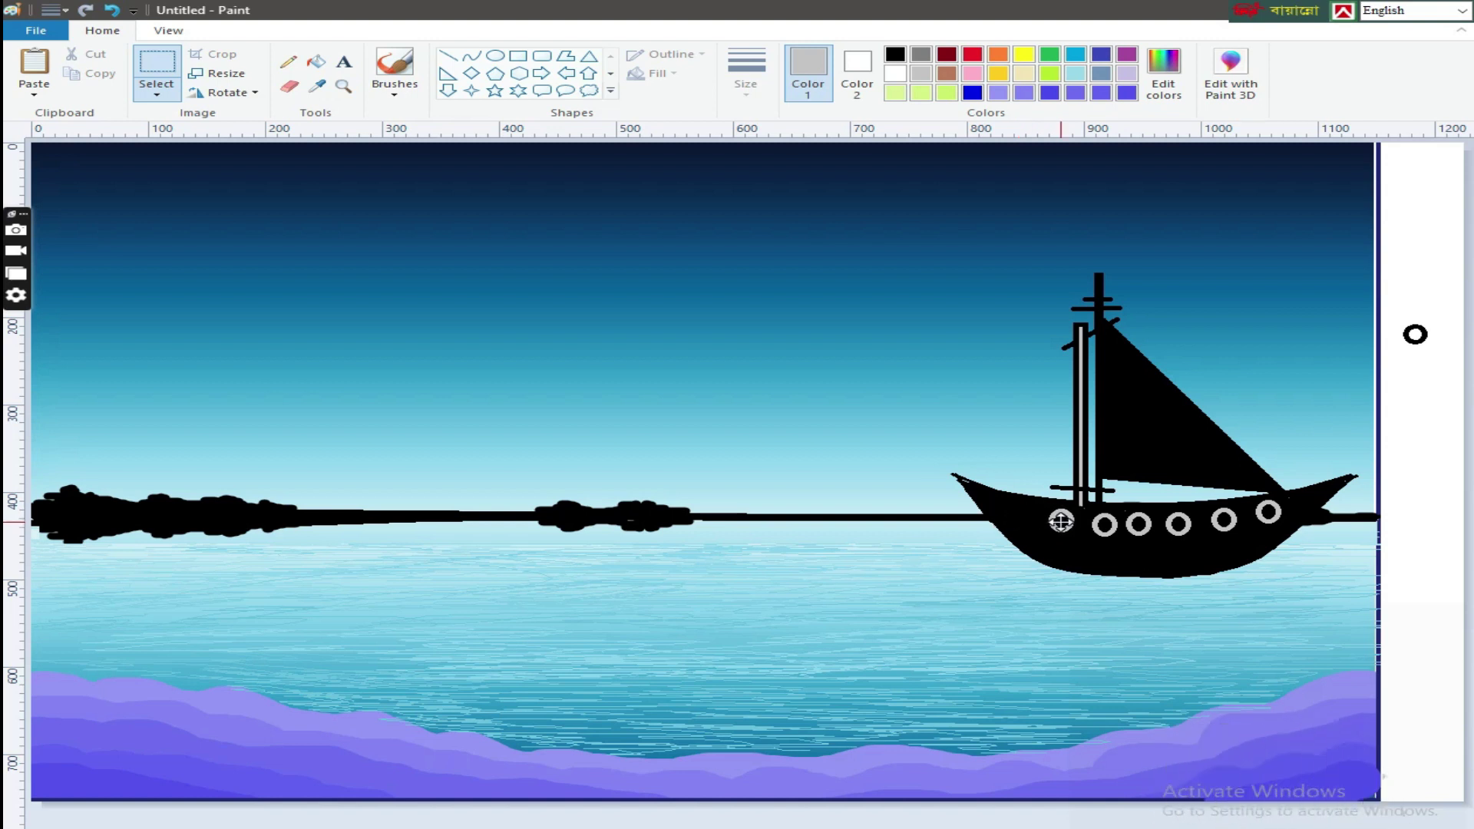
click(156, 94)
click(207, 251)
click(1053, 516)
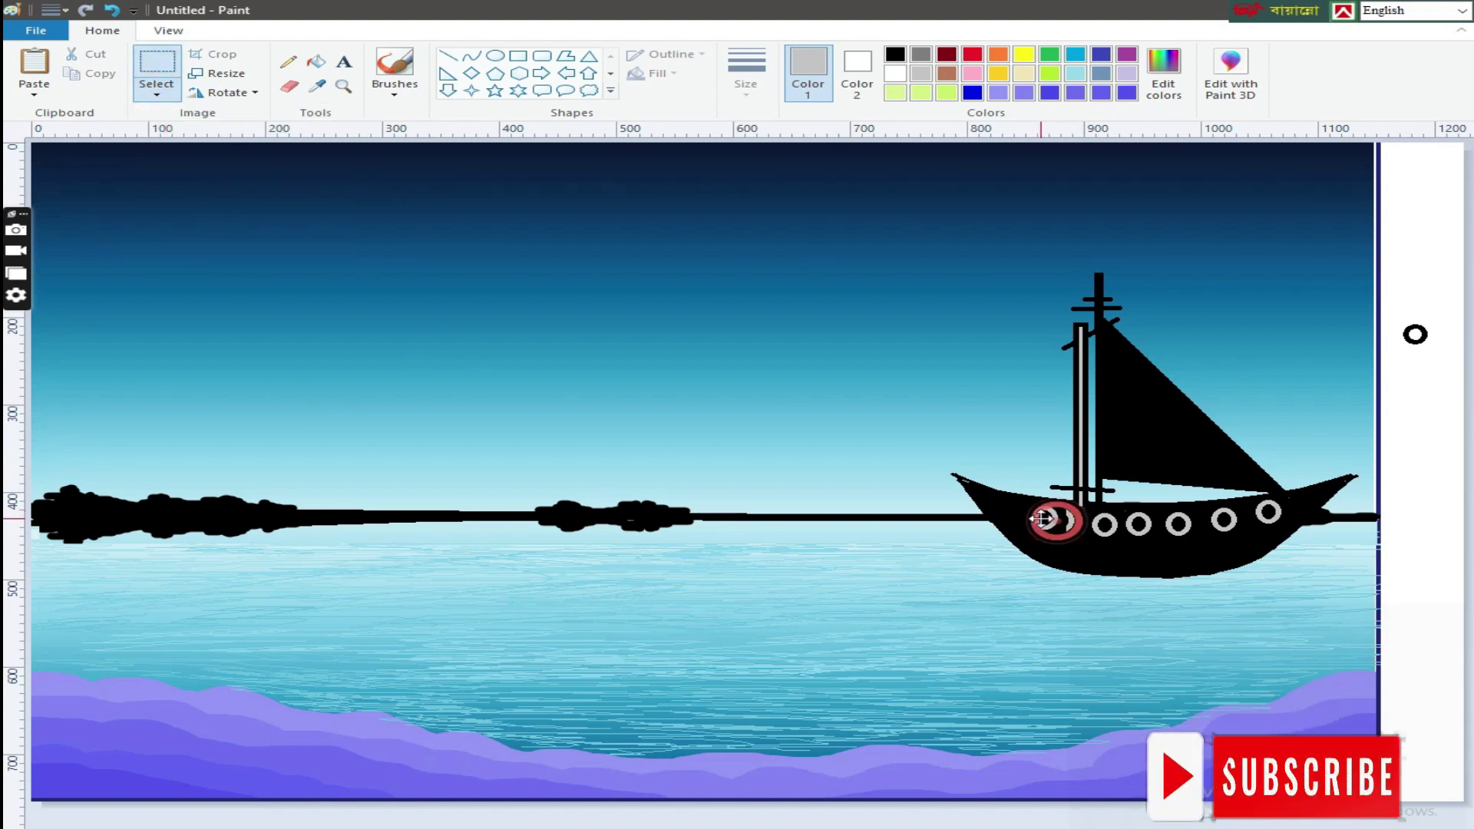
drag(1021, 517, 1327, 507)
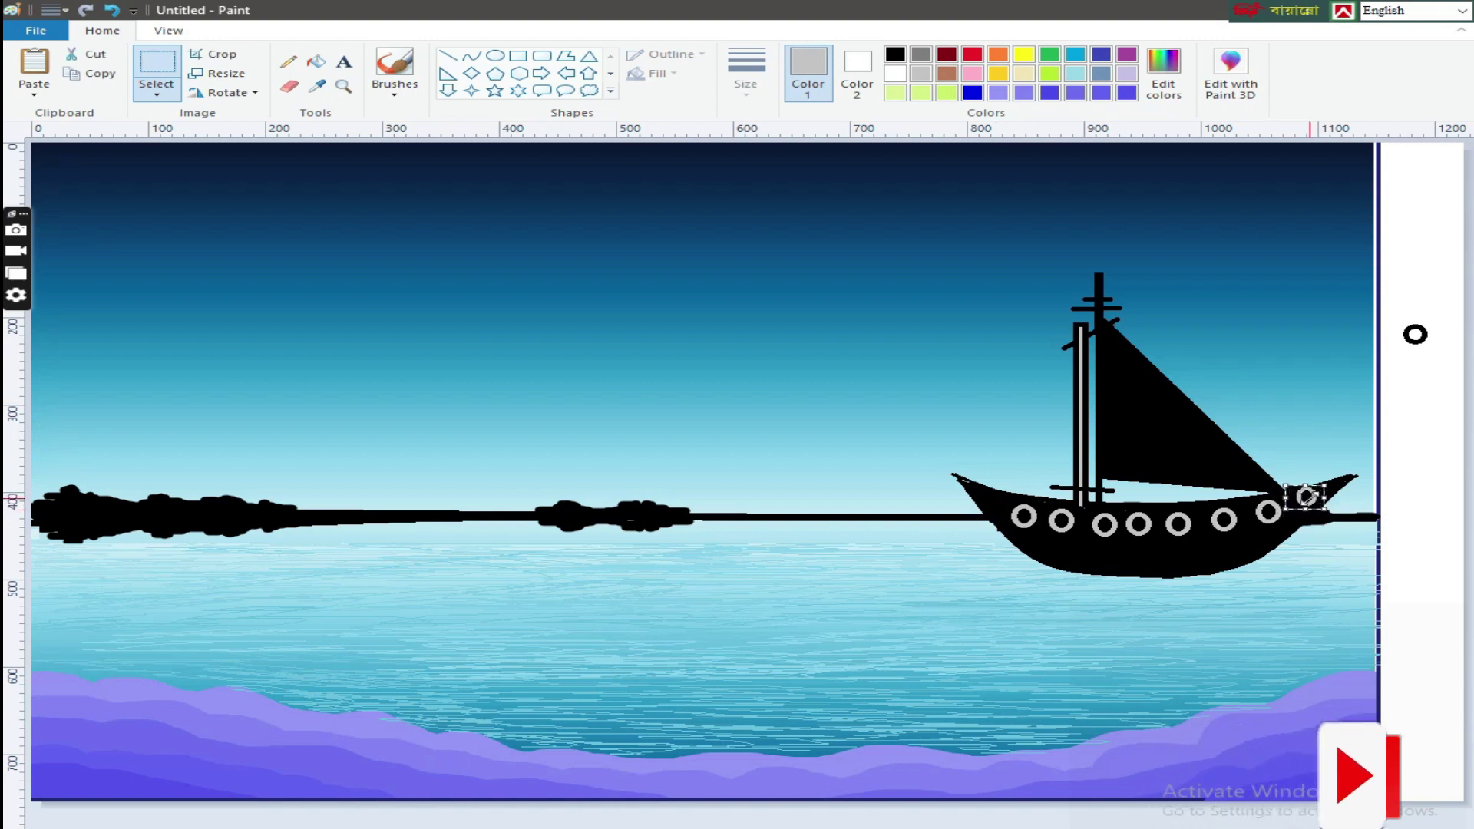
click(113, 10)
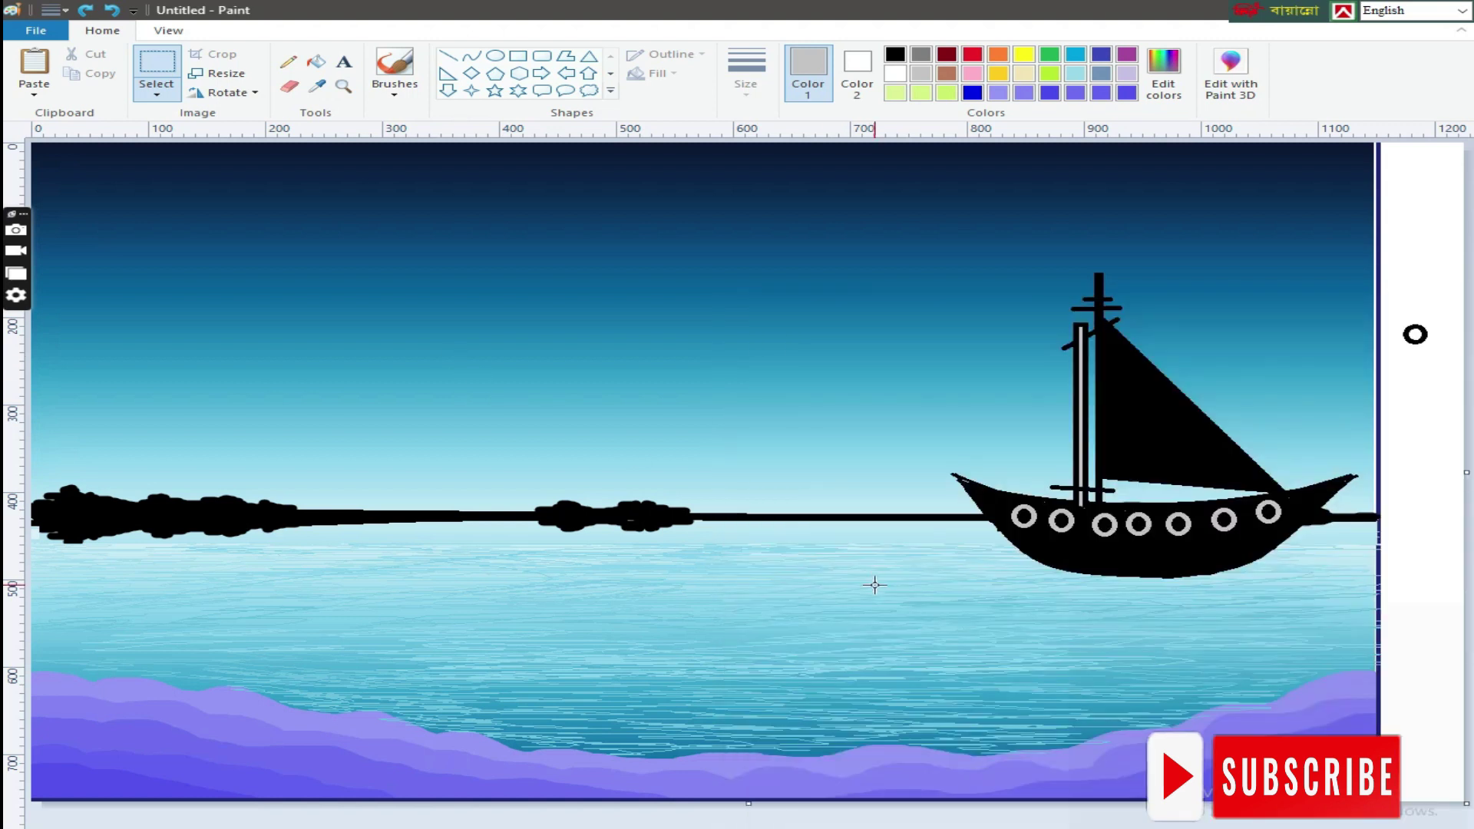
Pencil faint light grey streaks along the deck edge, near the bow, and under the hull.
click(288, 61)
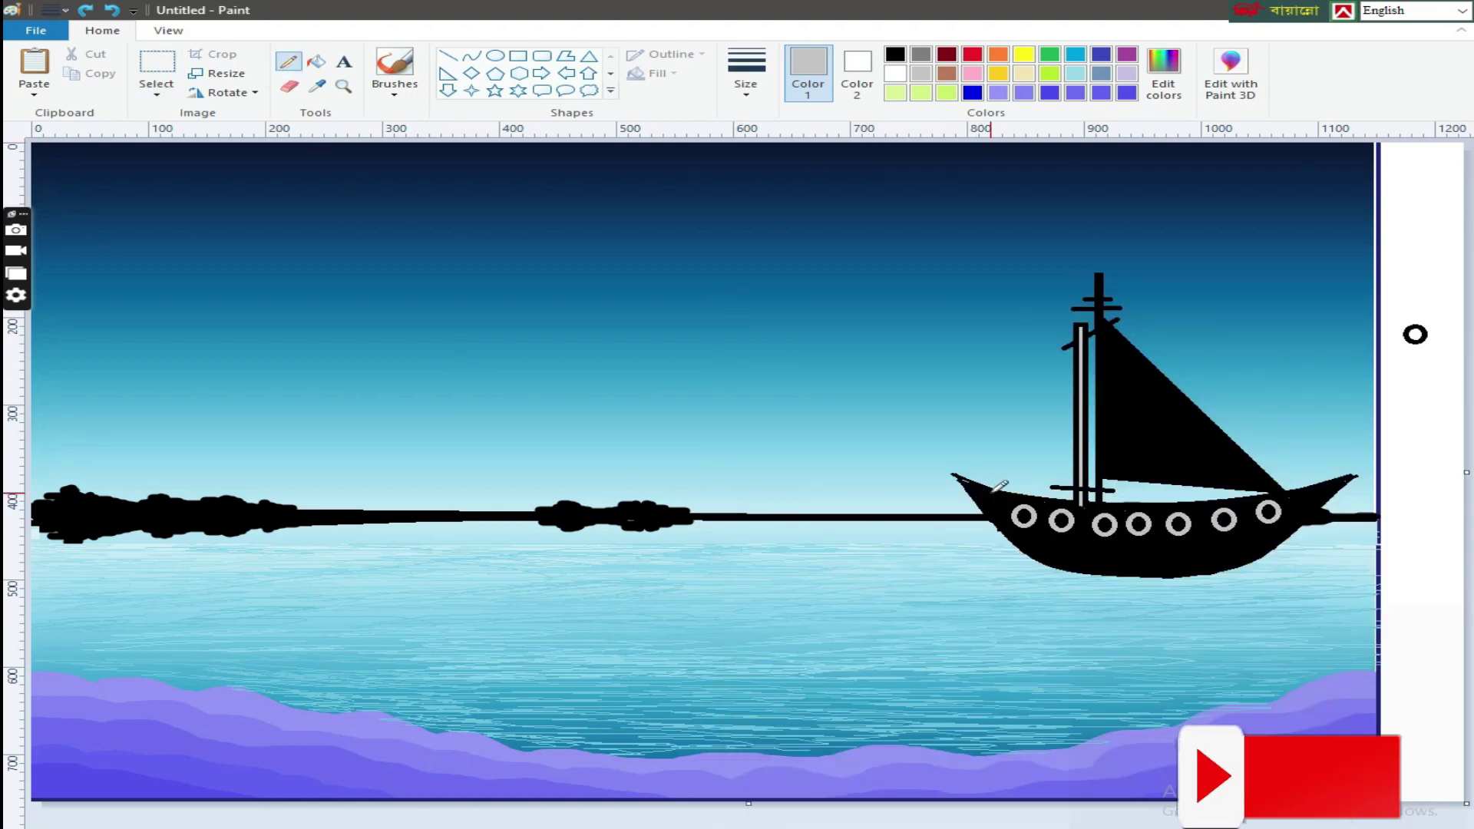
drag(1028, 496, 1100, 506)
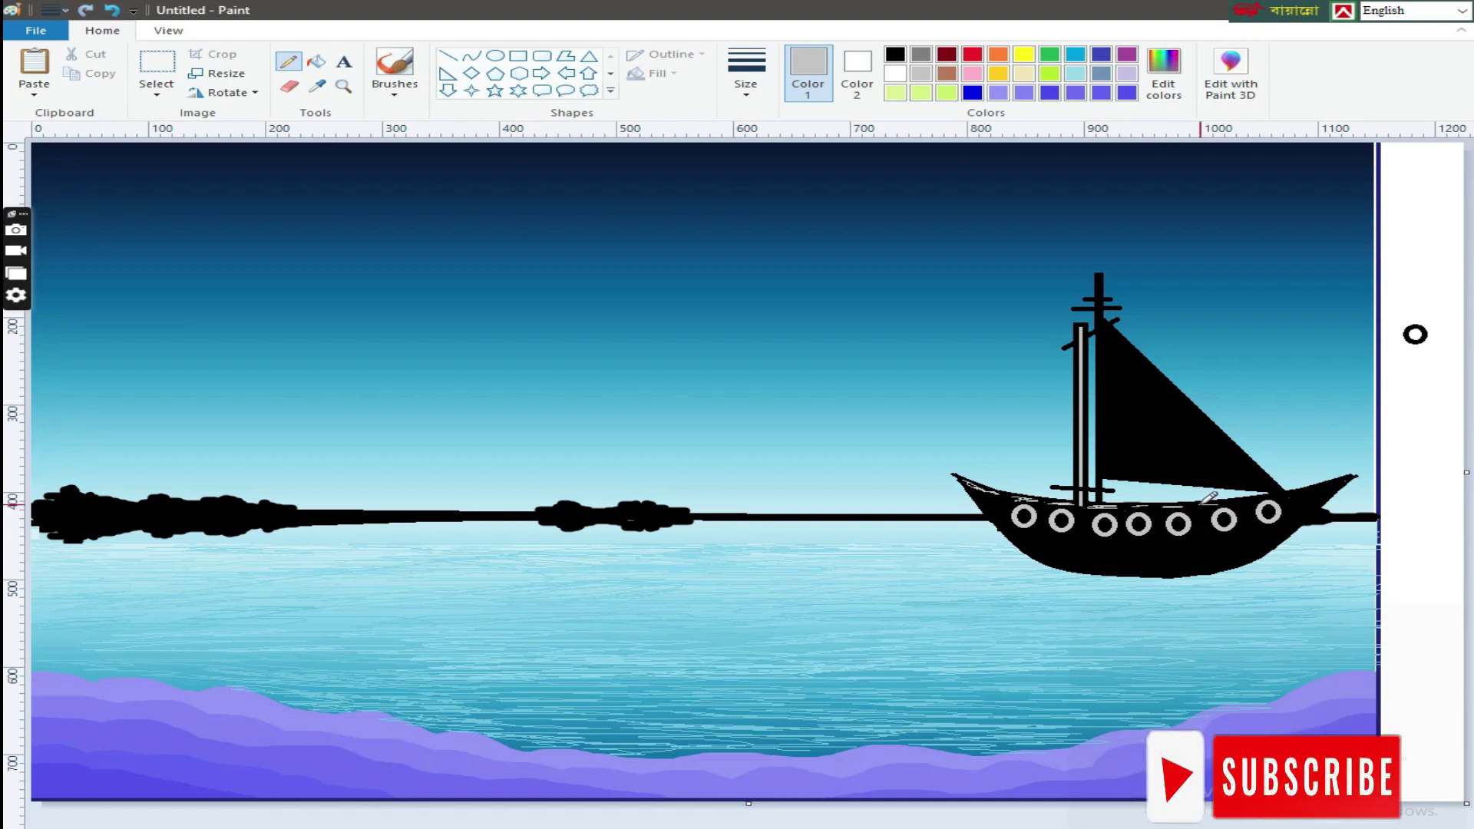
click(1261, 497)
click(1313, 488)
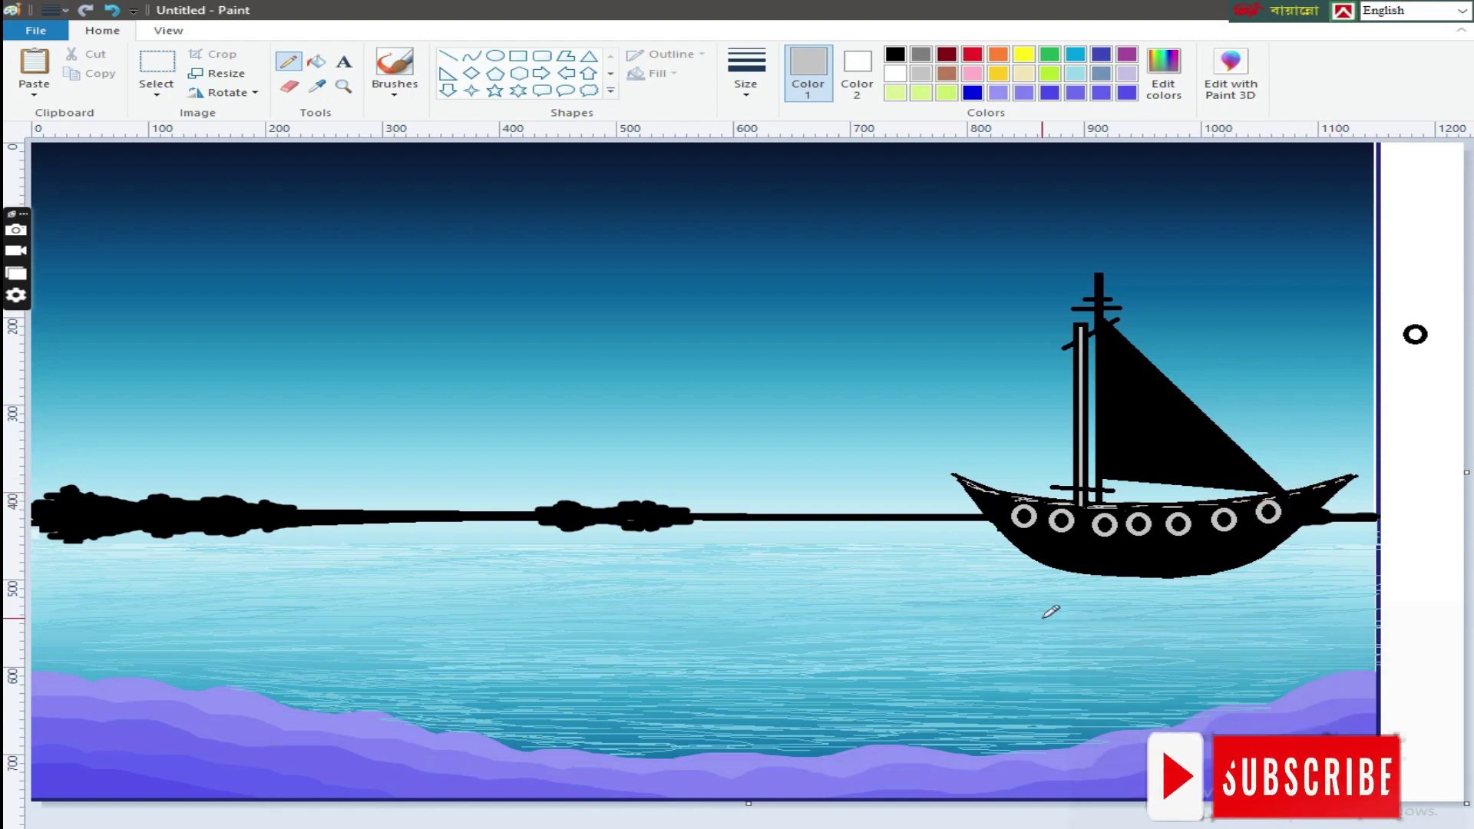
drag(1053, 566, 1089, 566)
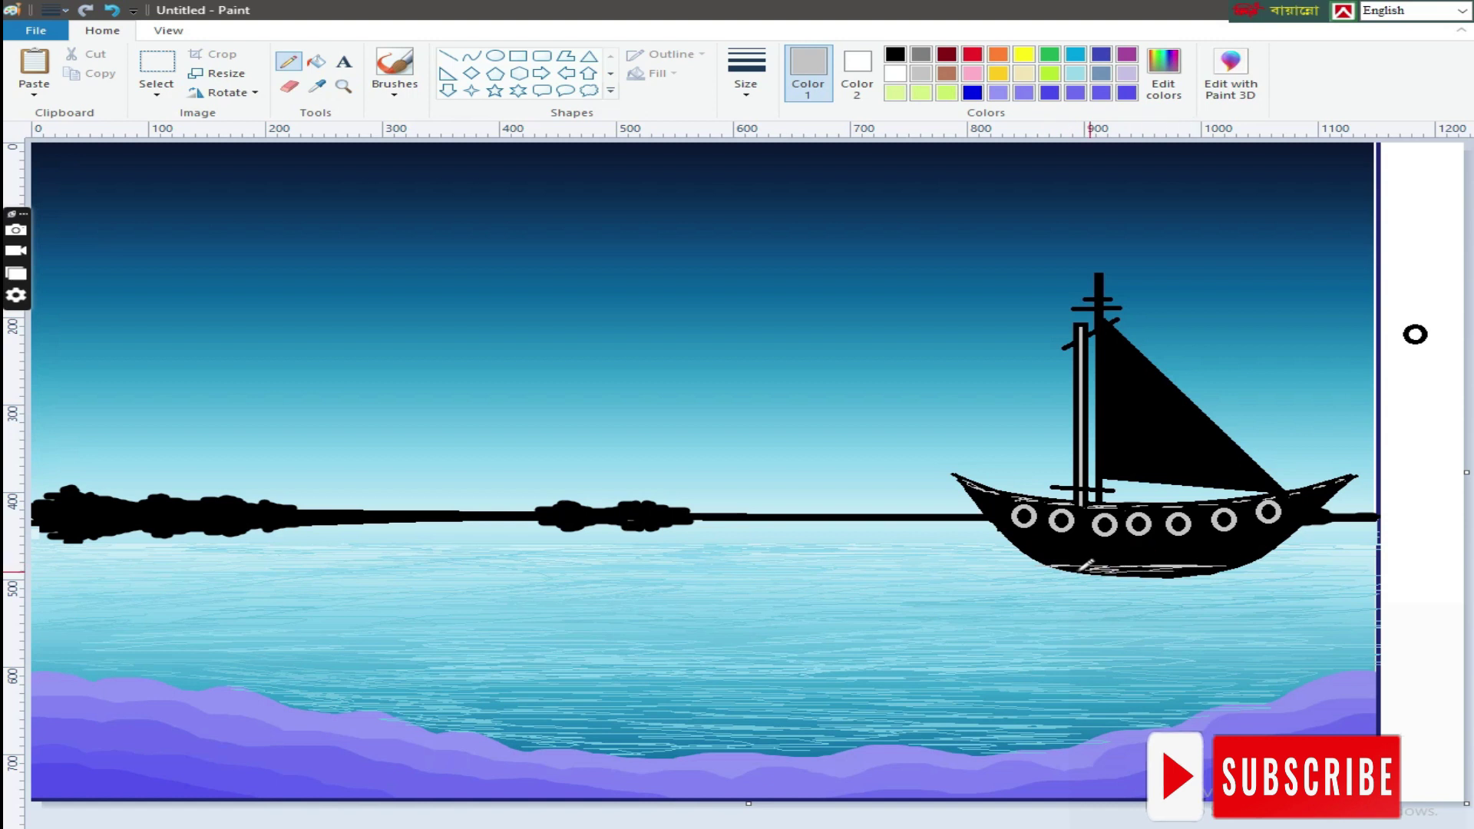
drag(1233, 556, 1115, 523)
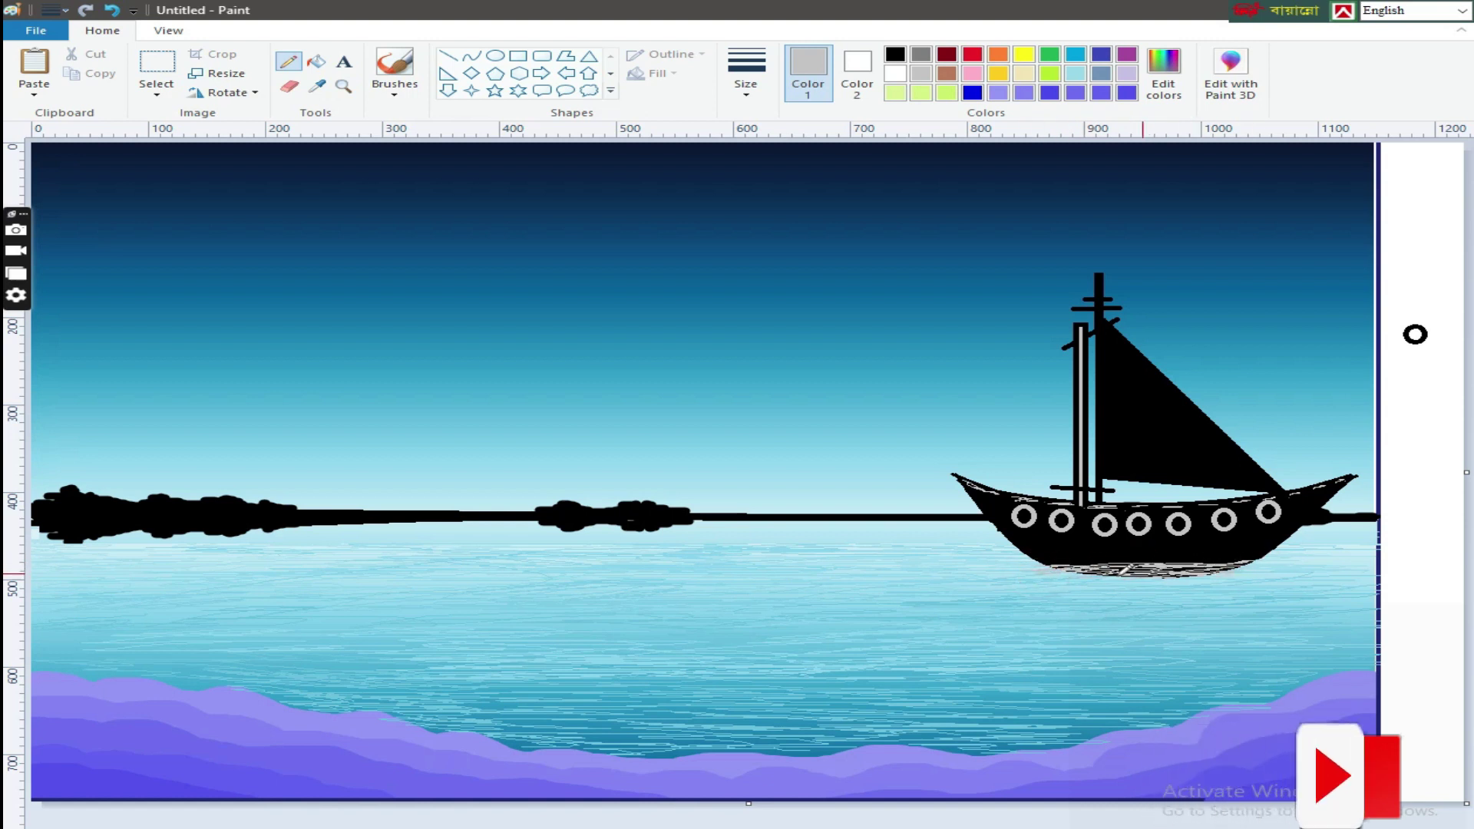
click(1164, 73)
Mix a dark grey, scribble reflection streaks under the hull, and remove the spare white strip.
drag(990, 369, 991, 418)
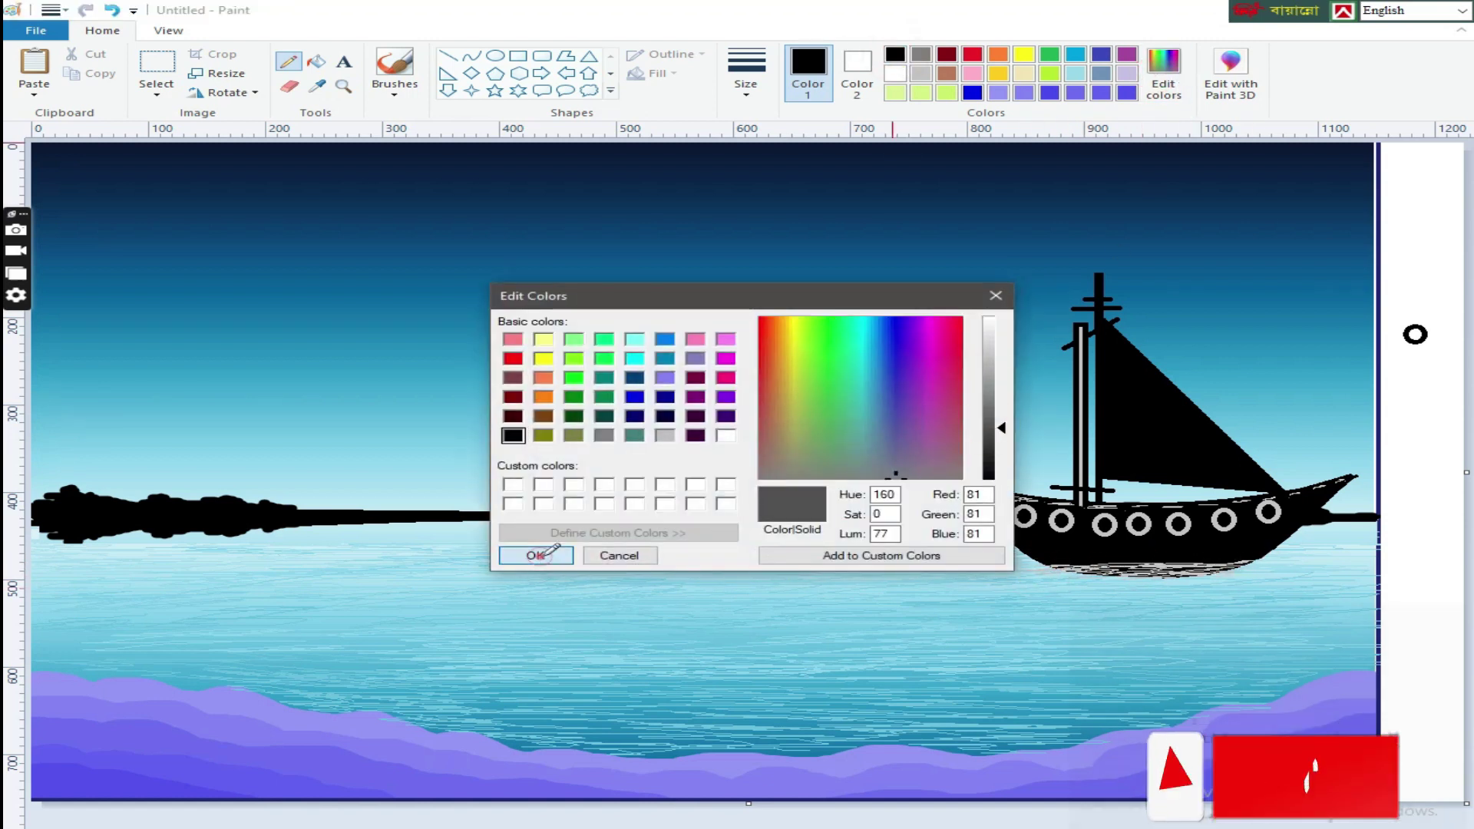
click(538, 553)
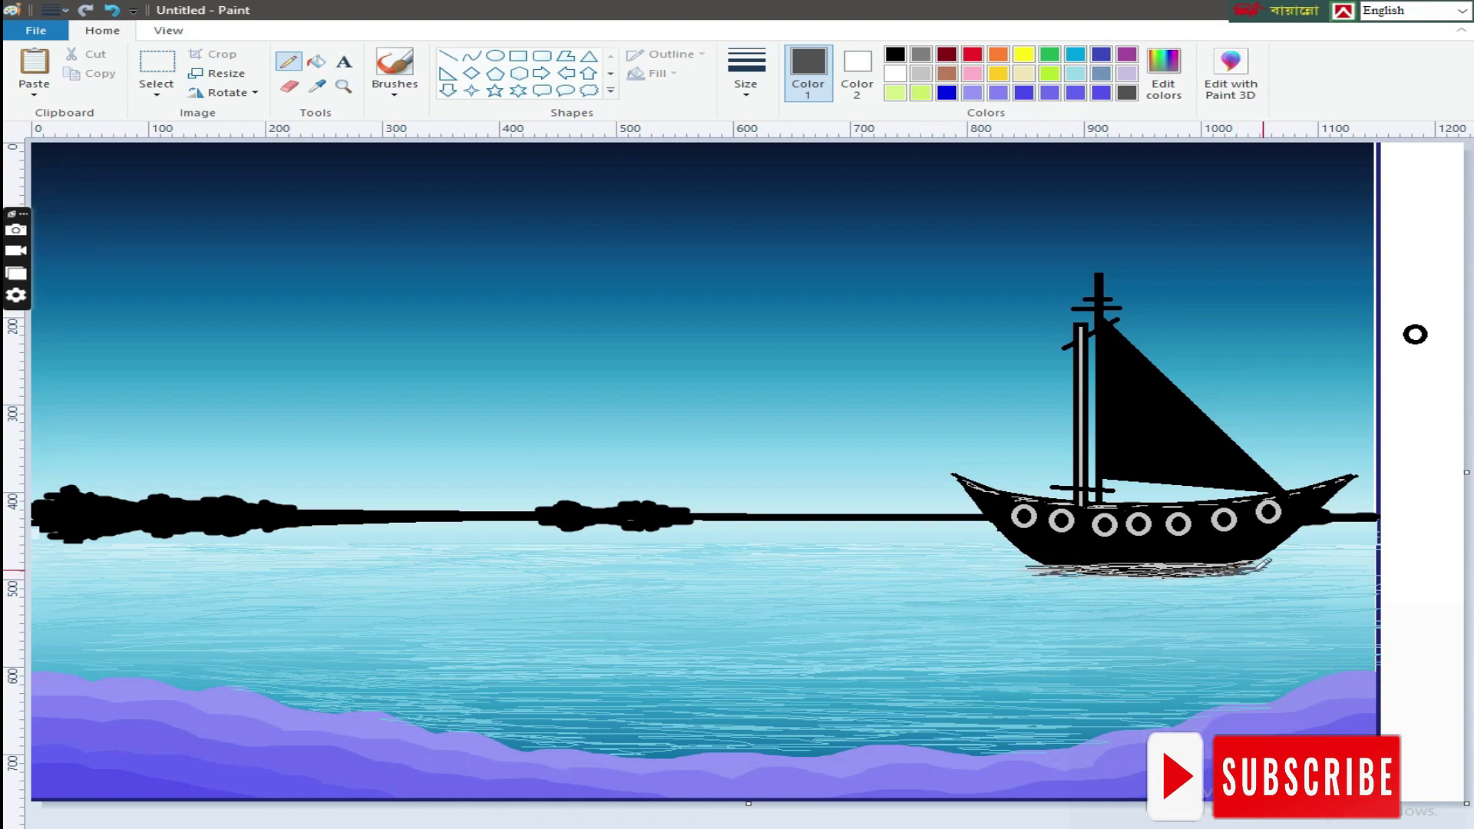
mouse_move(1292, 574)
mouse_down()
mouse_move(1057, 581)
mouse_move(1355, 587)
mouse_move(1025, 572)
mouse_move(1313, 588)
mouse_up()
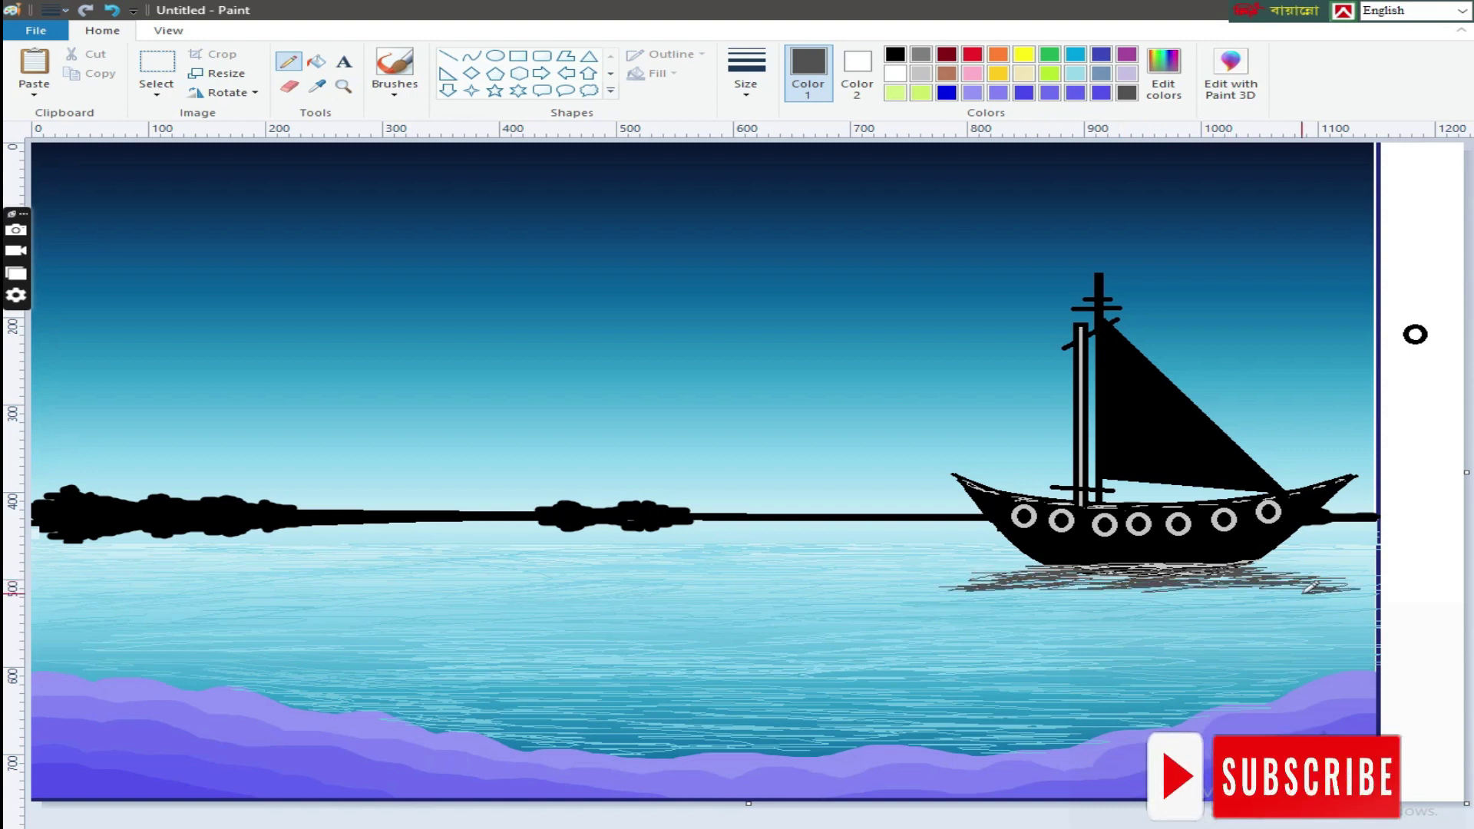
drag(999, 585, 914, 592)
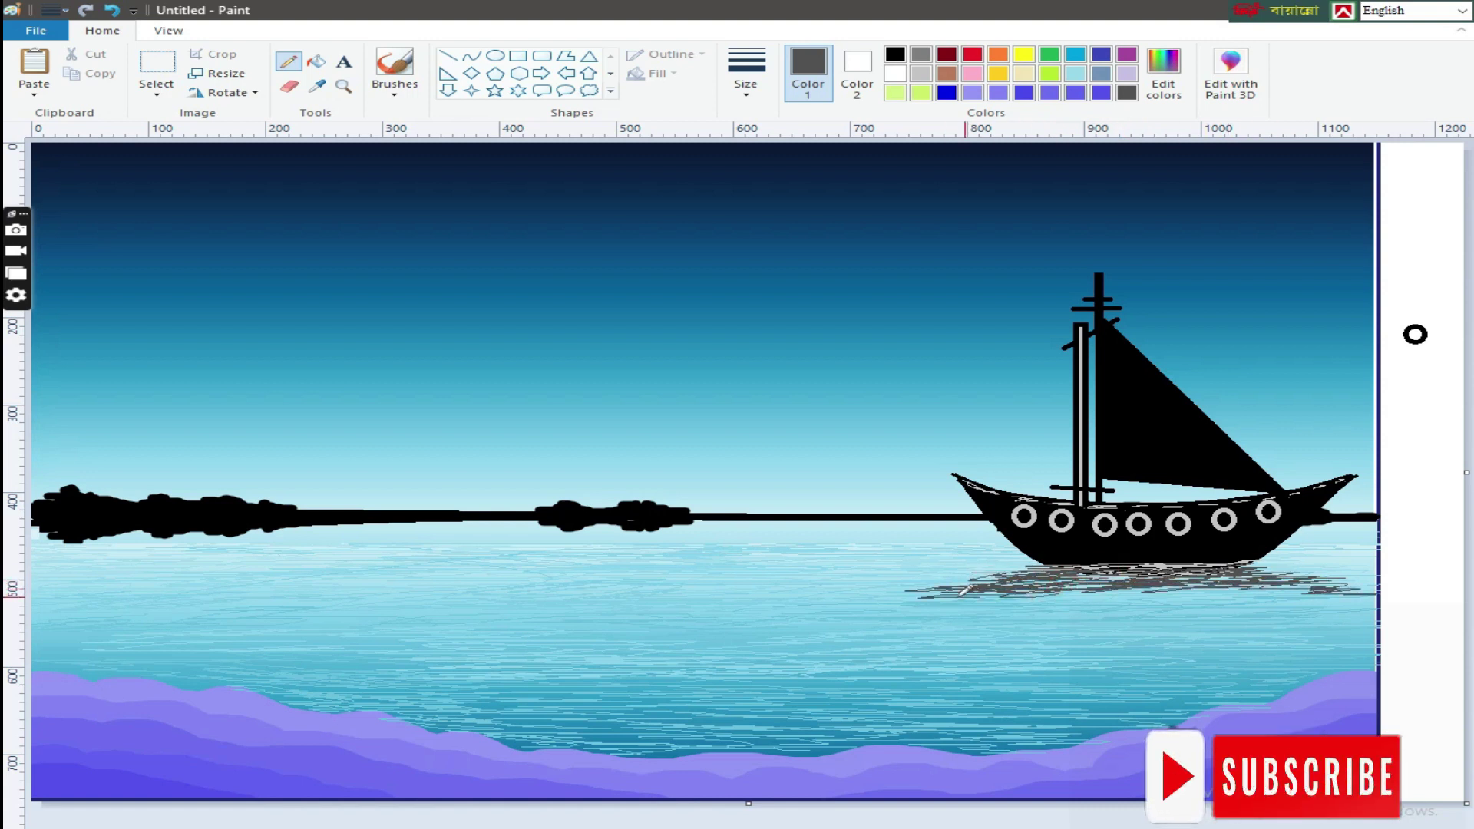
drag(1310, 582, 1363, 590)
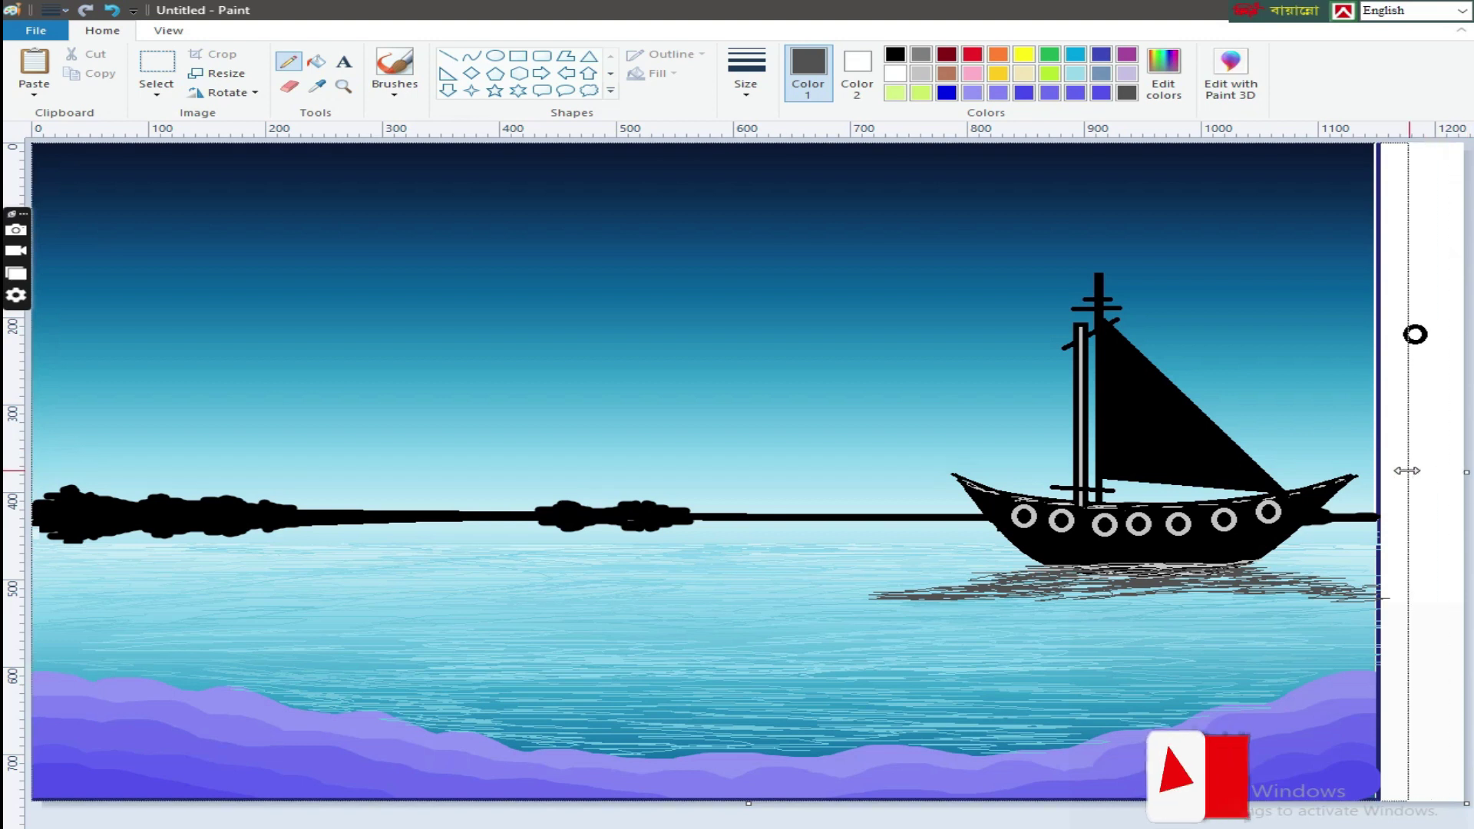
key(ctrl+z)
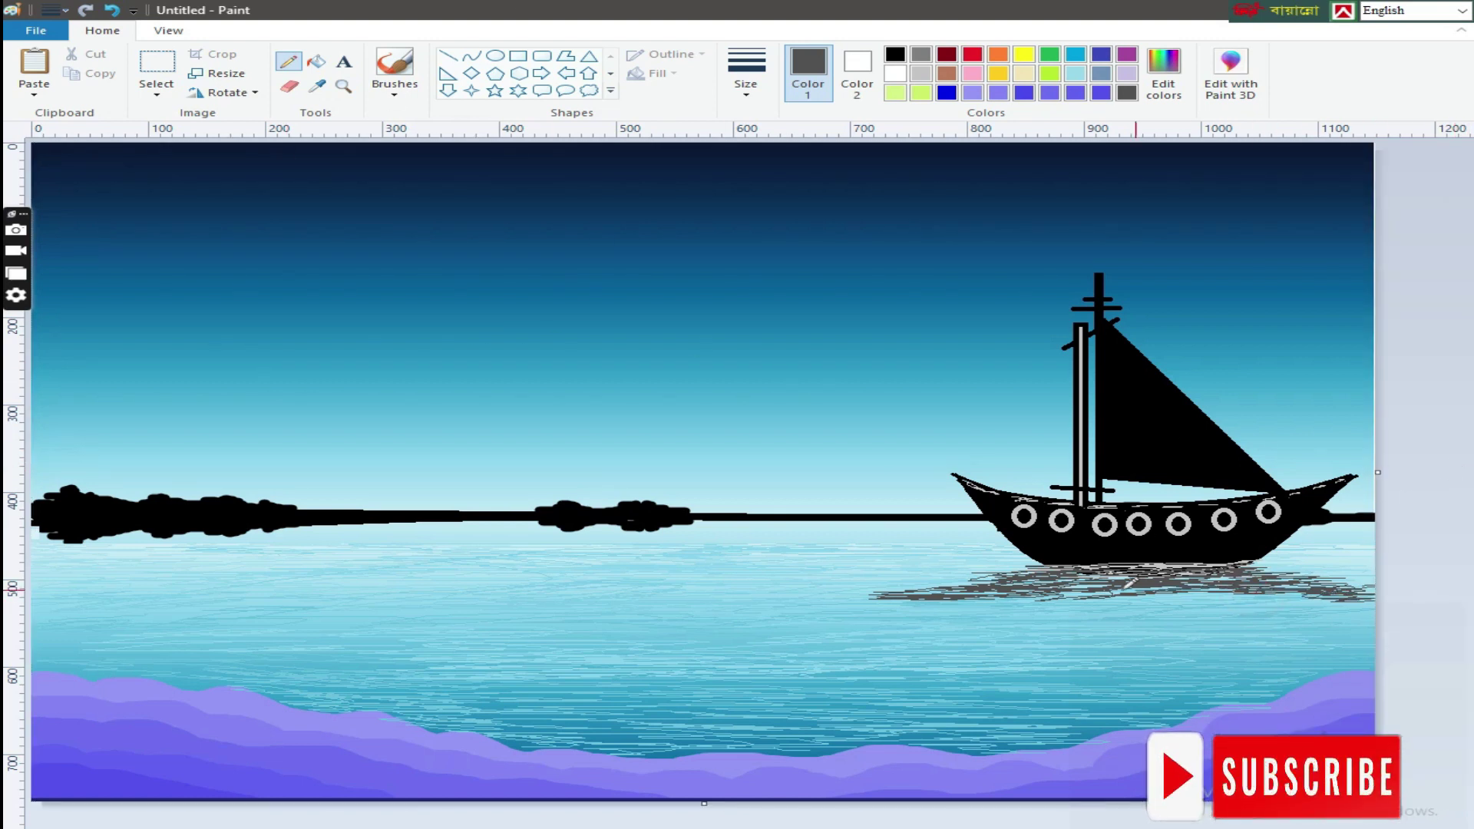
drag(1129, 582, 1372, 599)
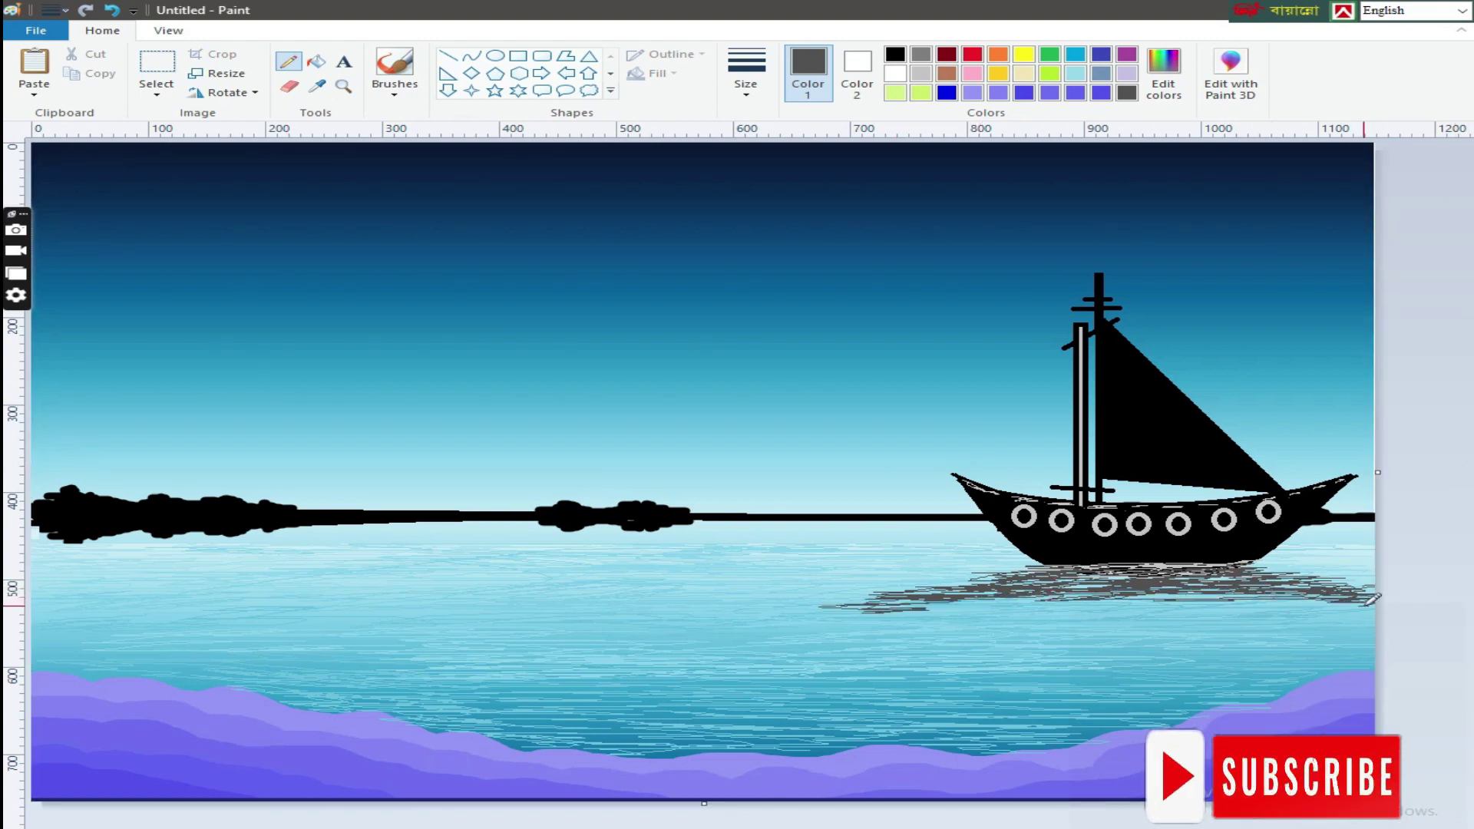
Add black pencil streaks through the reflection, extending it leftward.
click(896, 54)
mouse_move(1075, 564)
mouse_down()
mouse_move(943, 593)
mouse_move(1102, 583)
mouse_up()
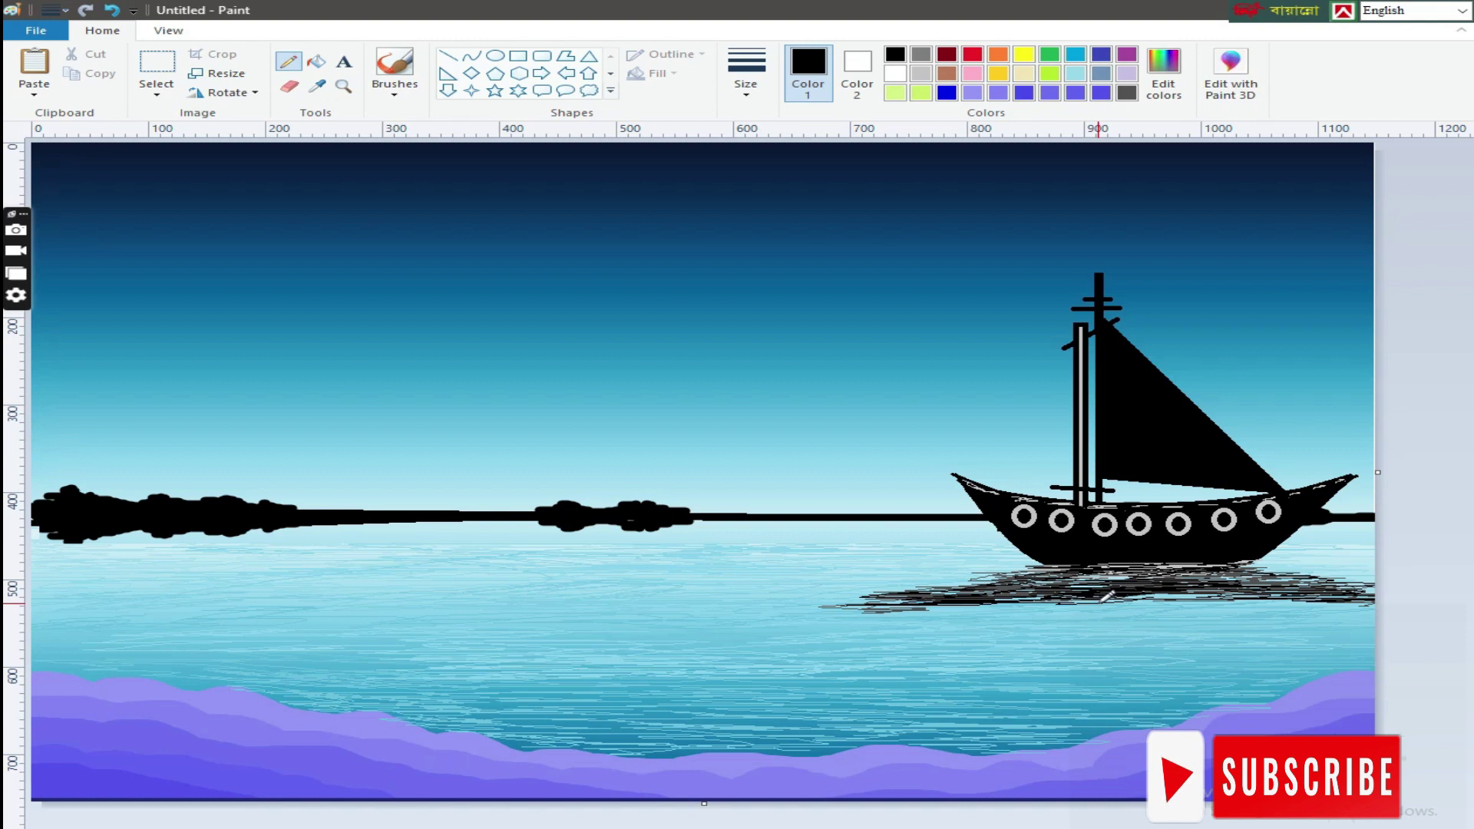
click(745, 73)
click(799, 123)
mouse_move(1024, 609)
mouse_down()
mouse_move(1048, 598)
mouse_move(1010, 594)
mouse_move(1321, 602)
mouse_move(870, 603)
mouse_up()
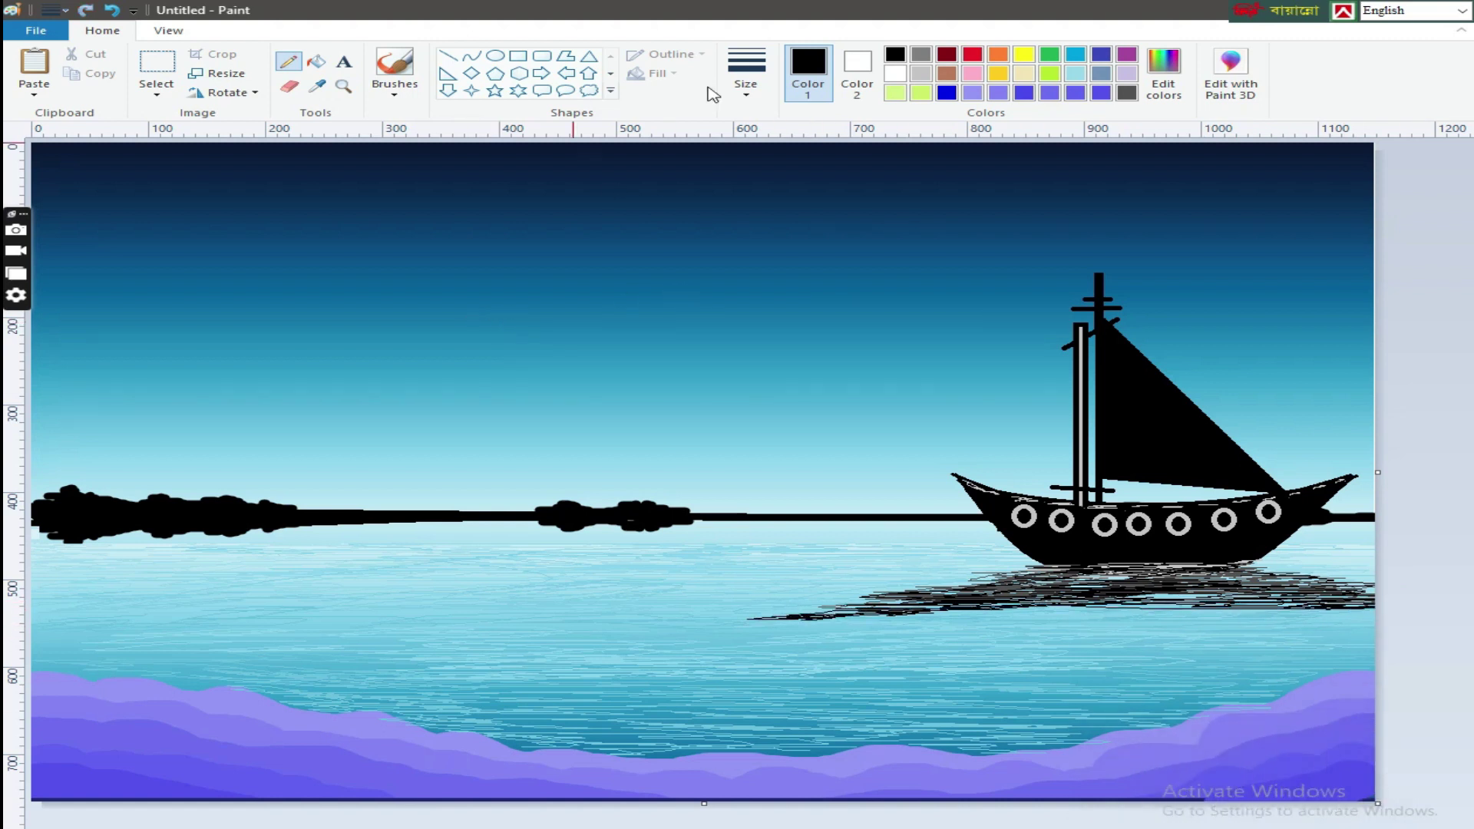
Try a solid-fill oval in the sky with a blue-purple fill, then undo it.
click(316, 86)
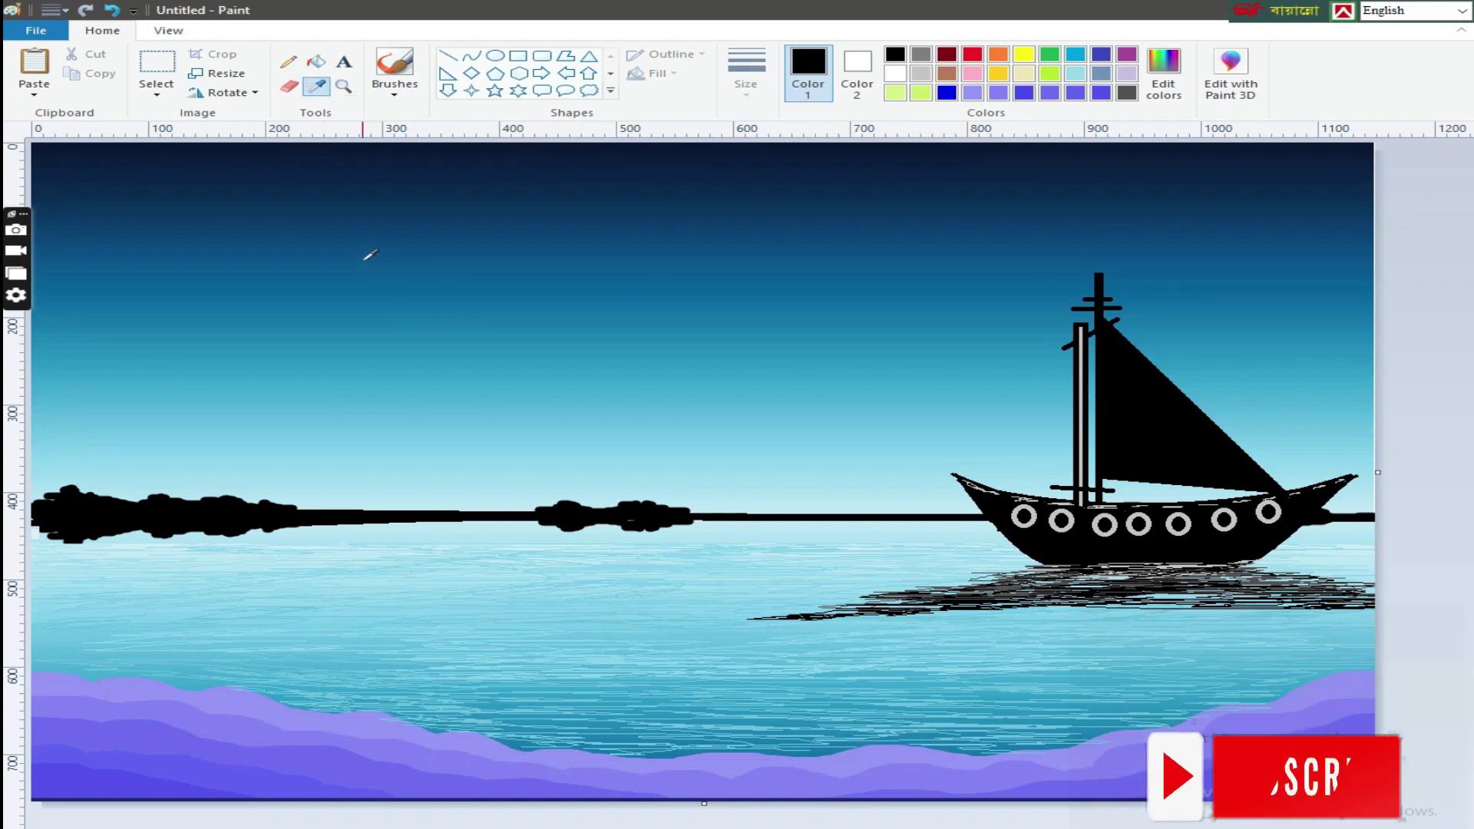
click(371, 255)
click(495, 57)
click(660, 73)
click(668, 116)
drag(264, 230, 373, 321)
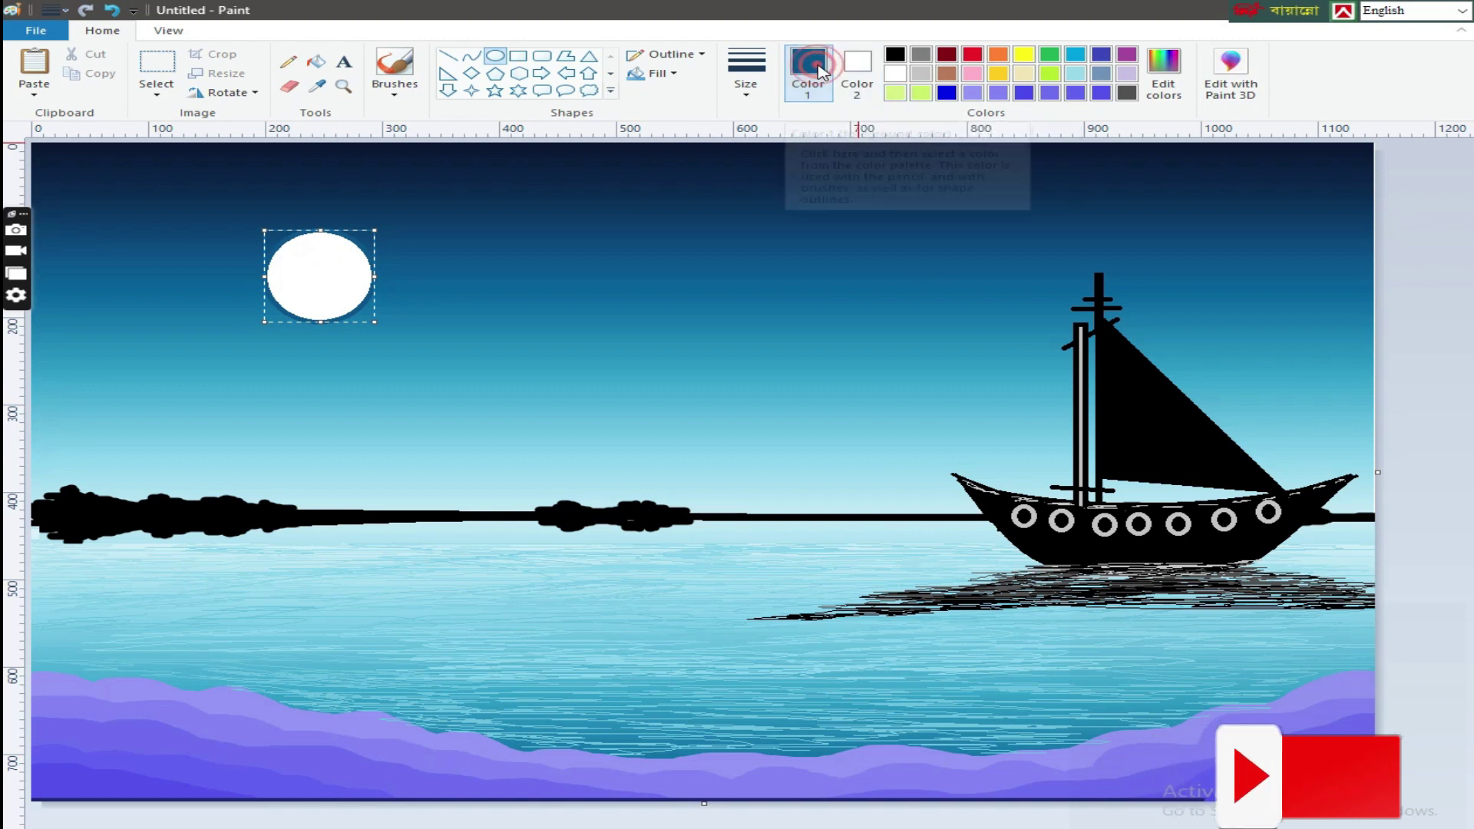
click(857, 73)
click(1101, 92)
drag(375, 321, 445, 367)
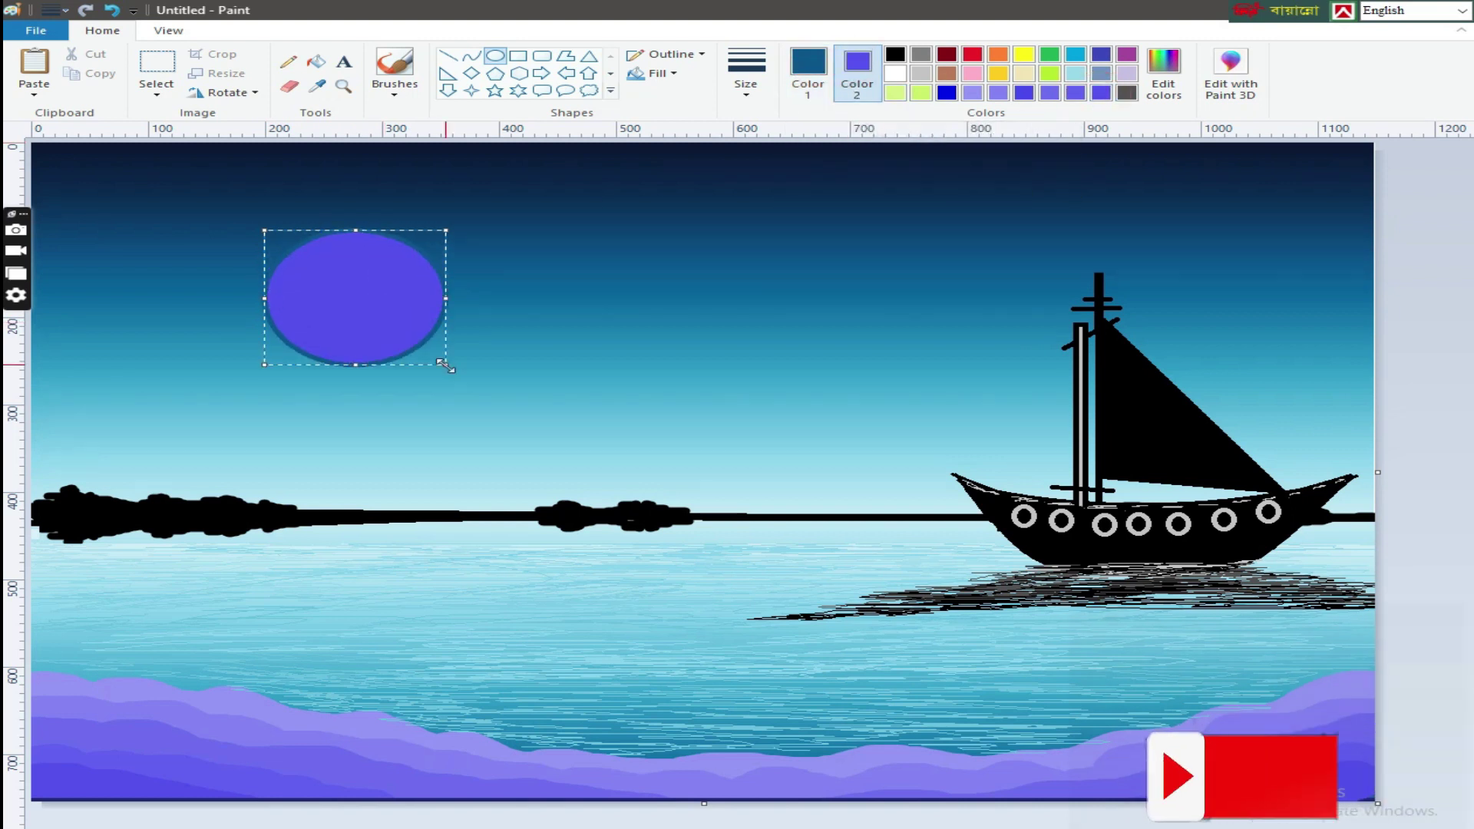
click(112, 9)
Draw a light grey filled oval moon in the upper-left sky with a matching grey outline.
click(921, 75)
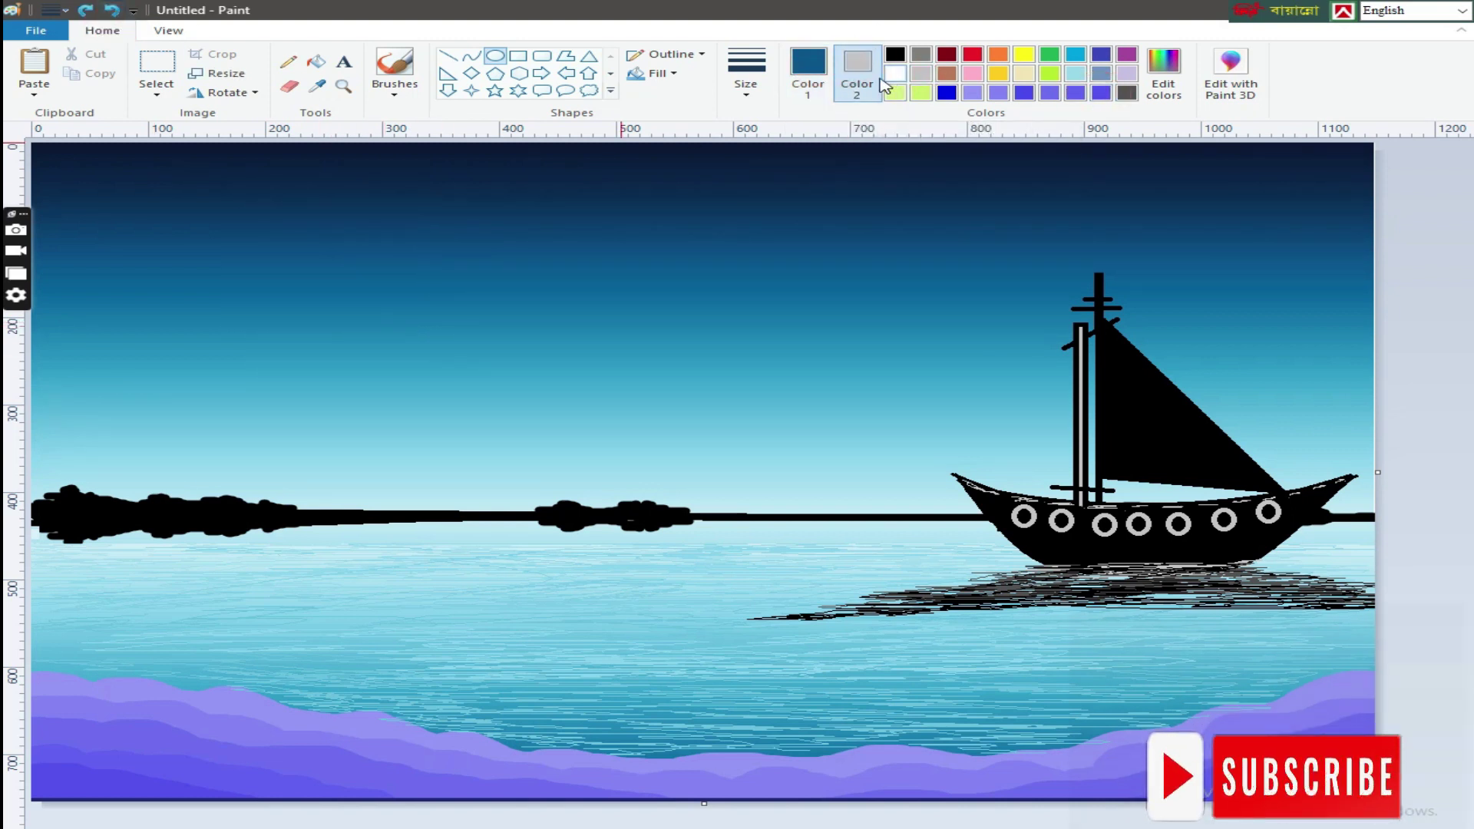
drag(323, 206, 510, 343)
drag(416, 300, 355, 273)
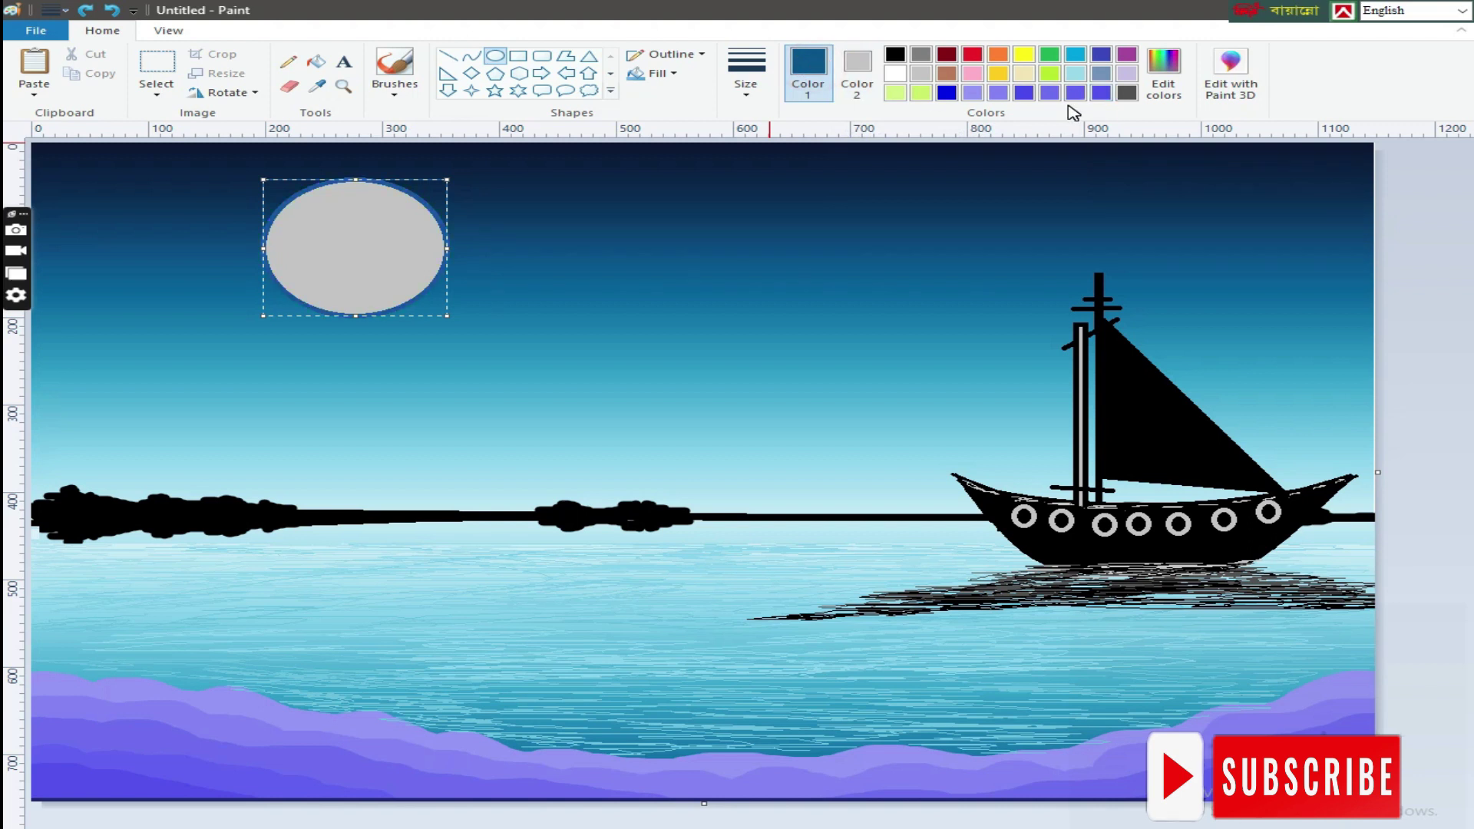
click(921, 74)
click(1424, 197)
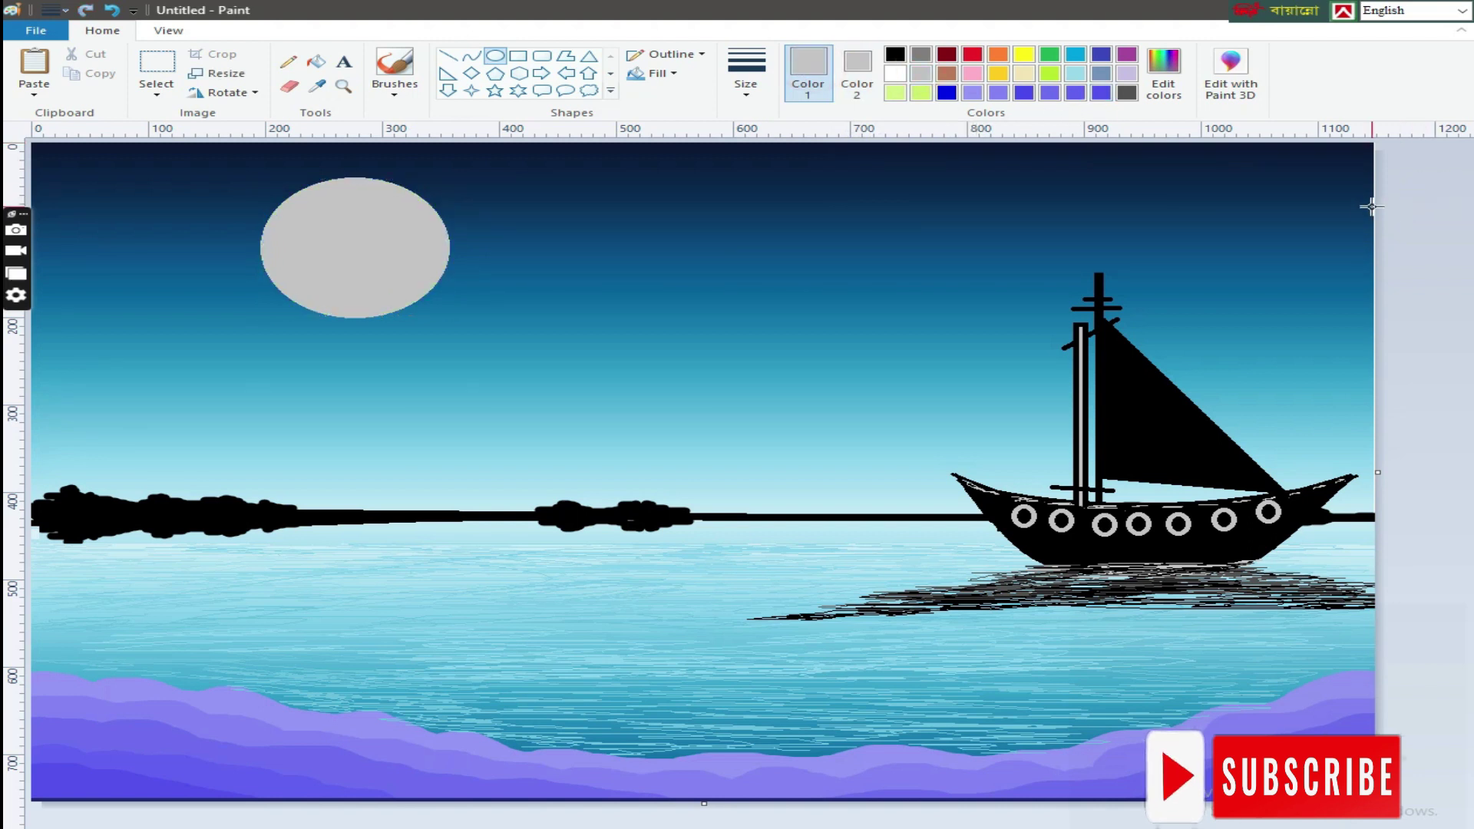
click(317, 86)
click(256, 218)
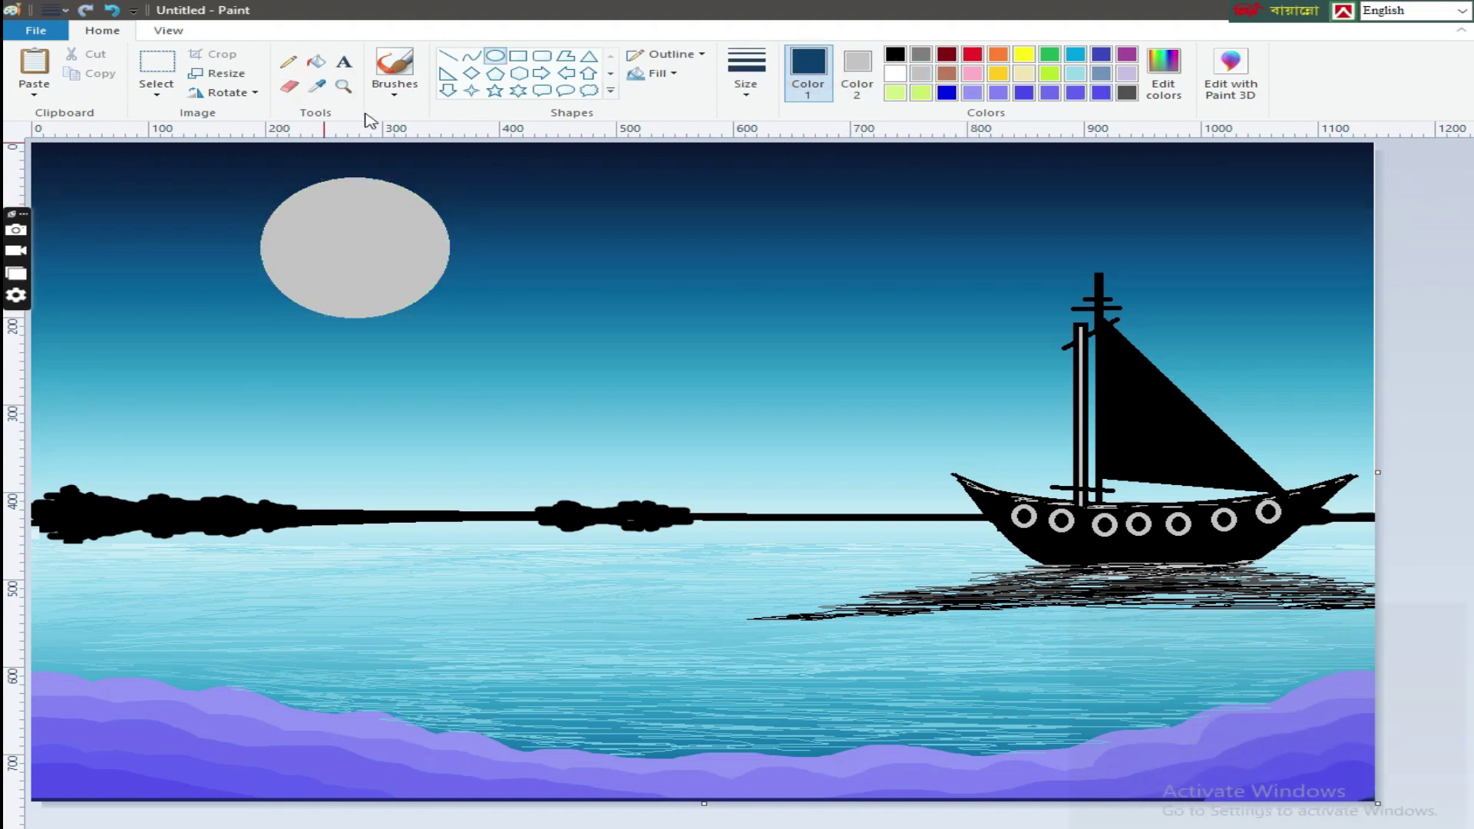
drag(307, 169, 458, 267)
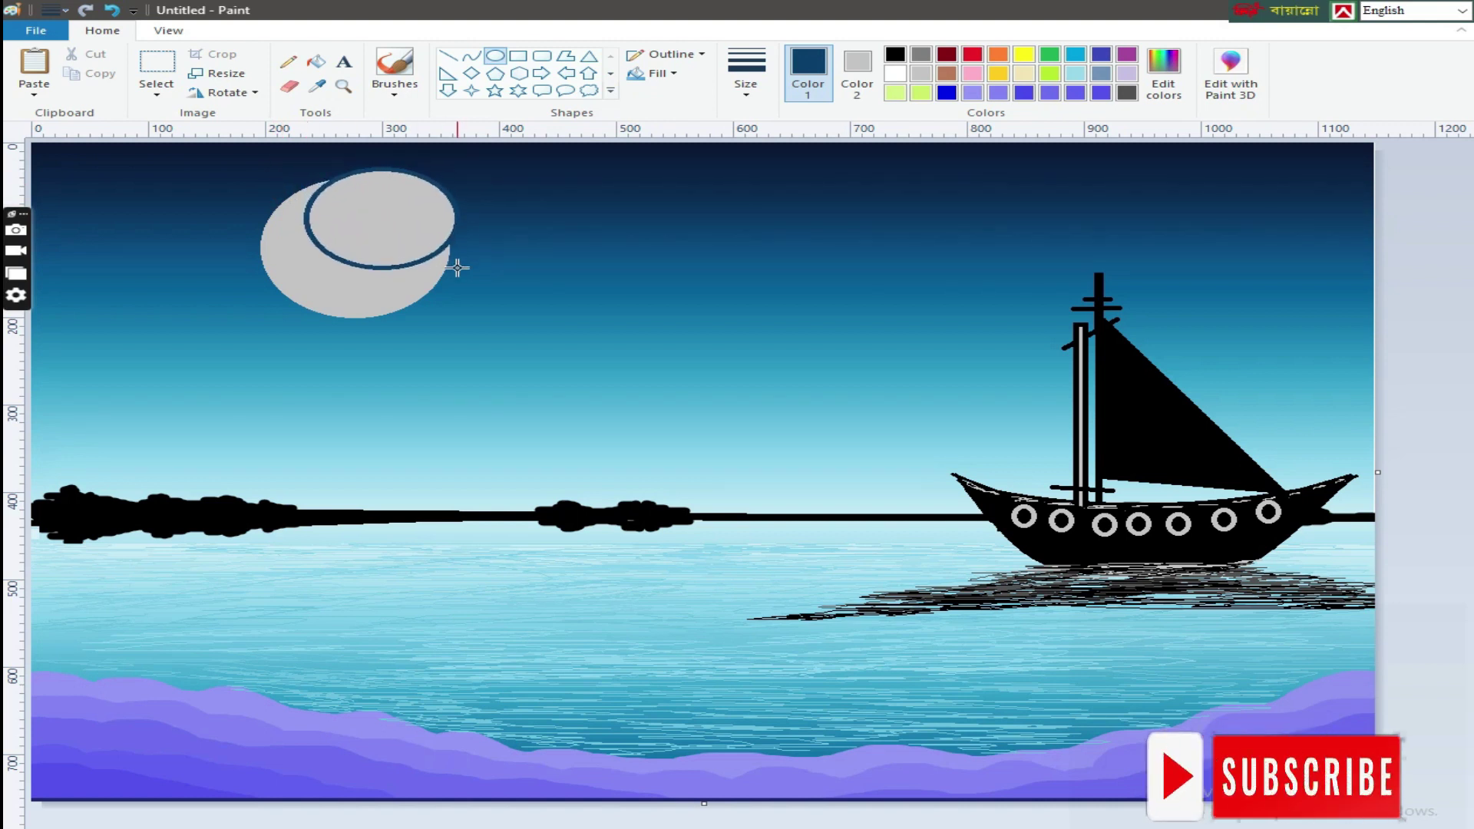
click(112, 9)
click(858, 69)
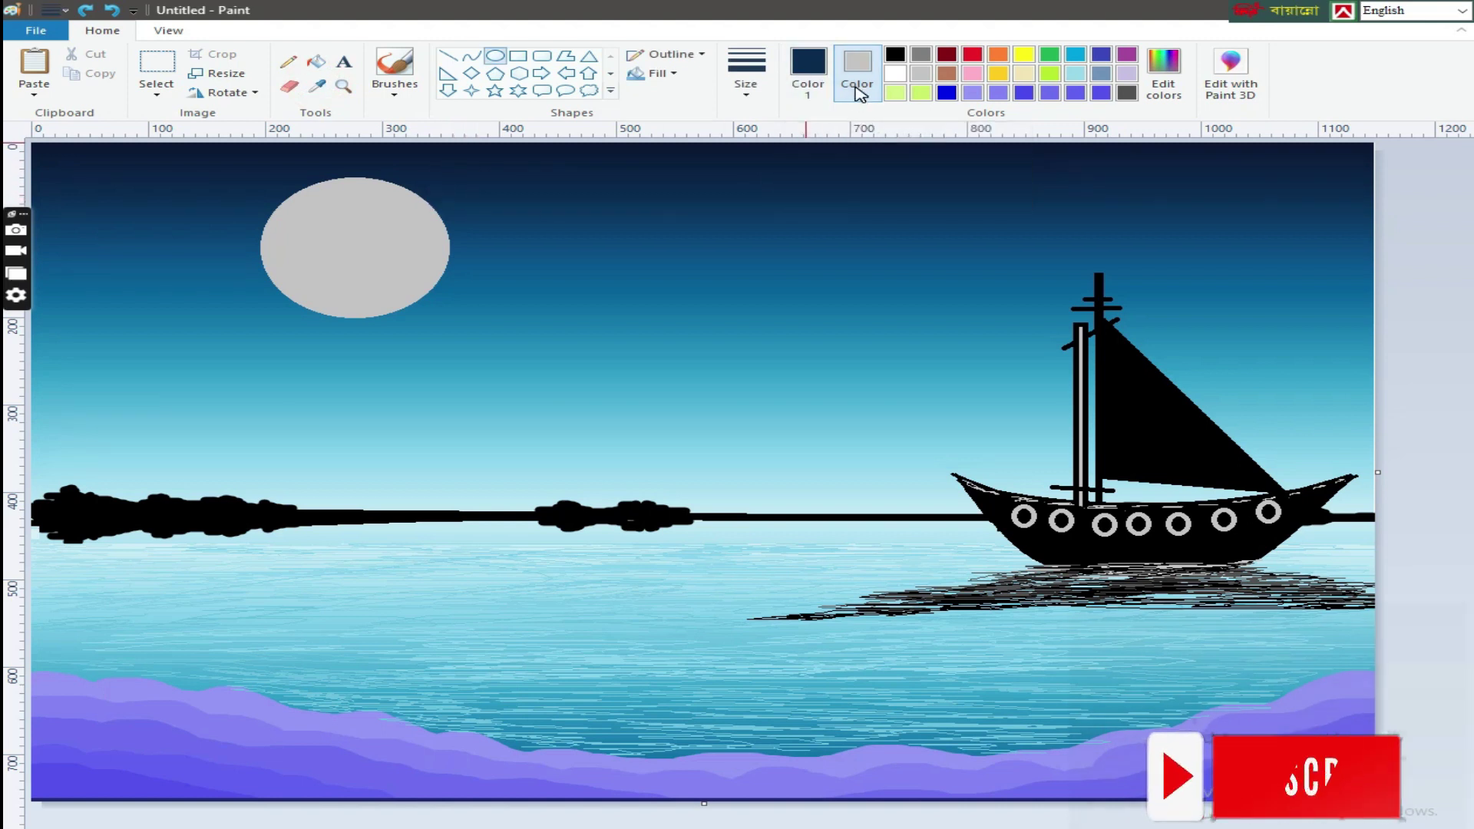
click(316, 85)
click(450, 203)
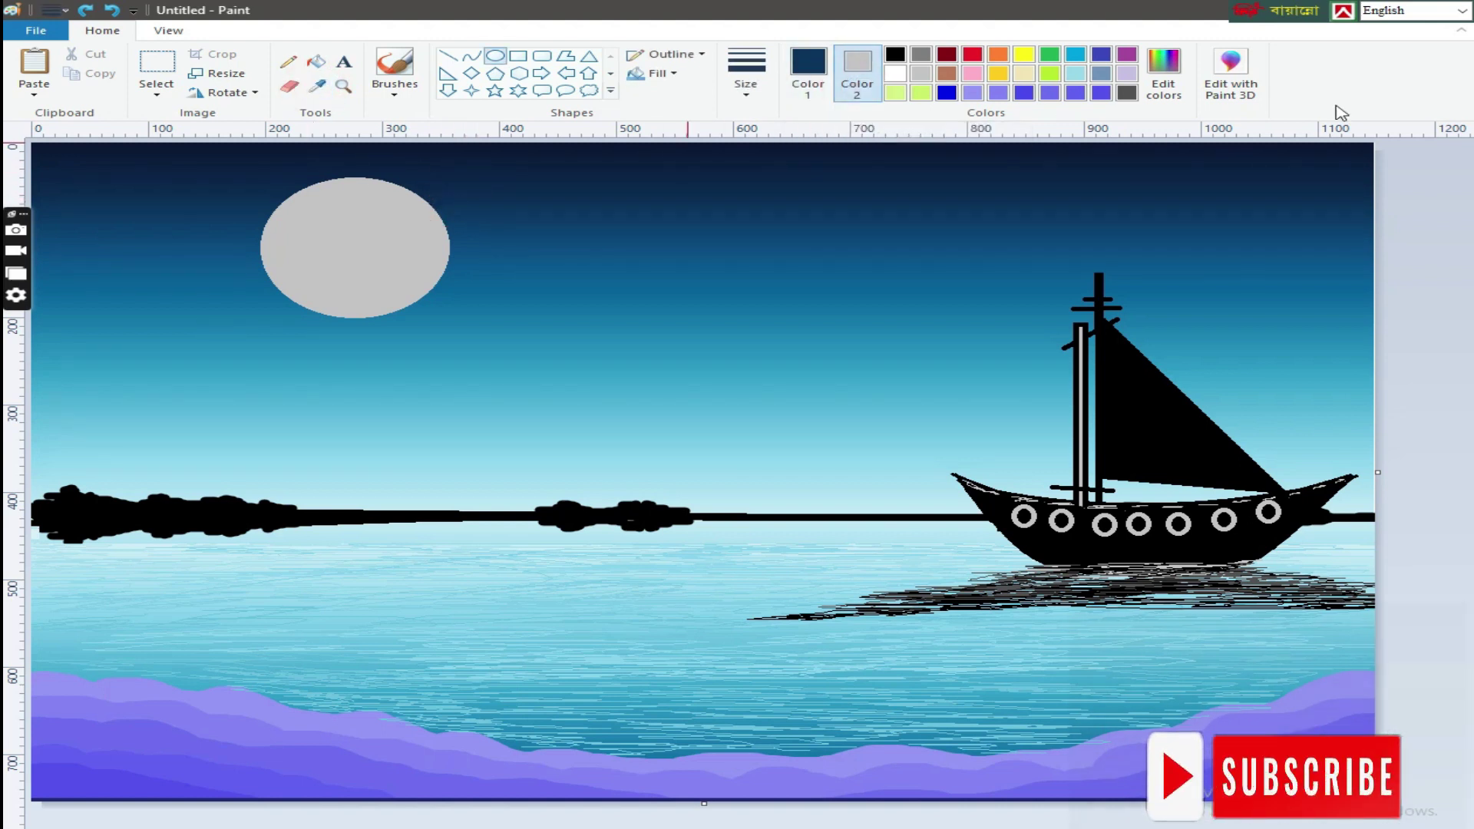
click(1025, 92)
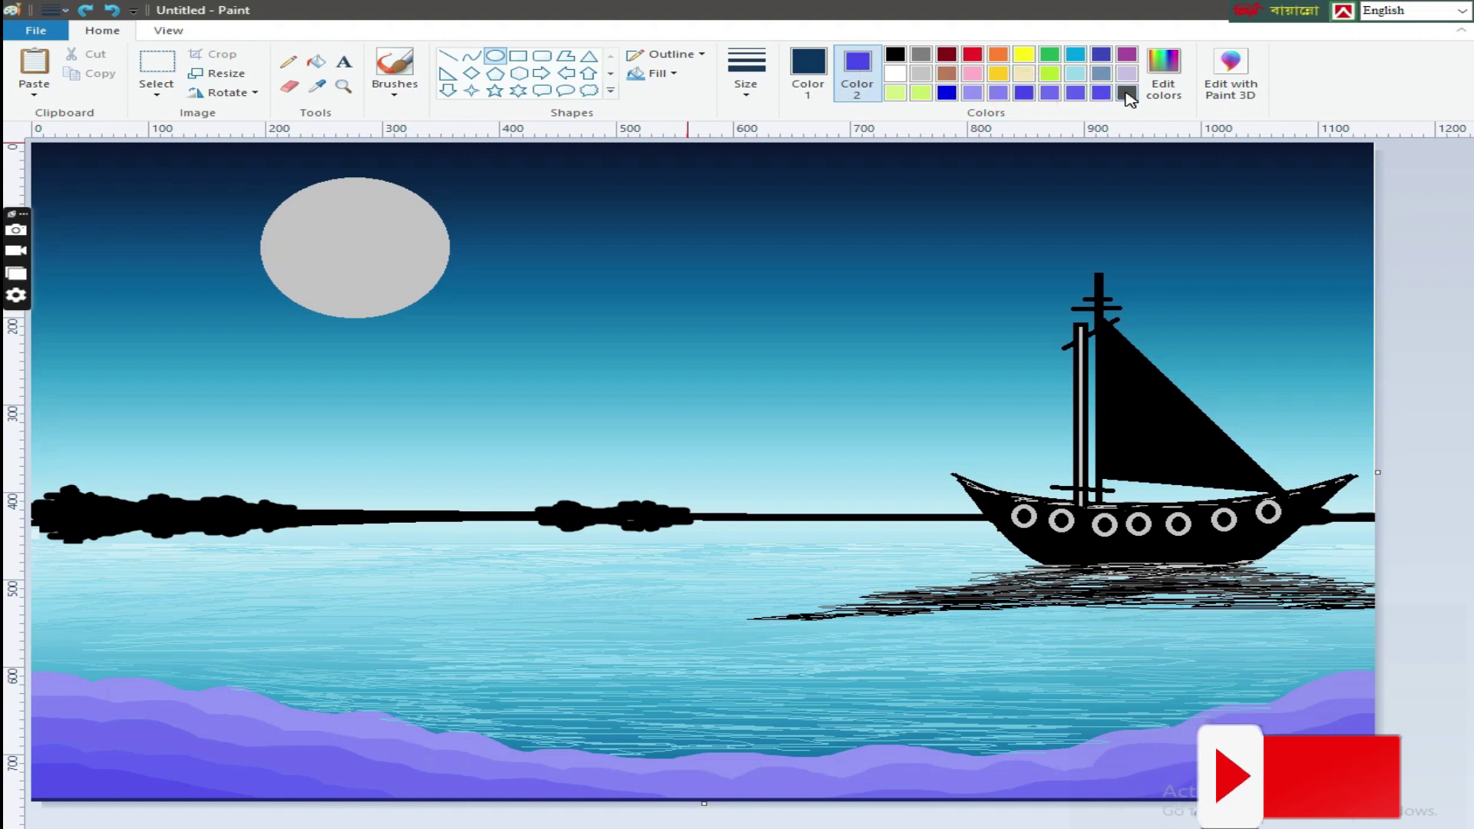
click(1126, 92)
click(109, 10)
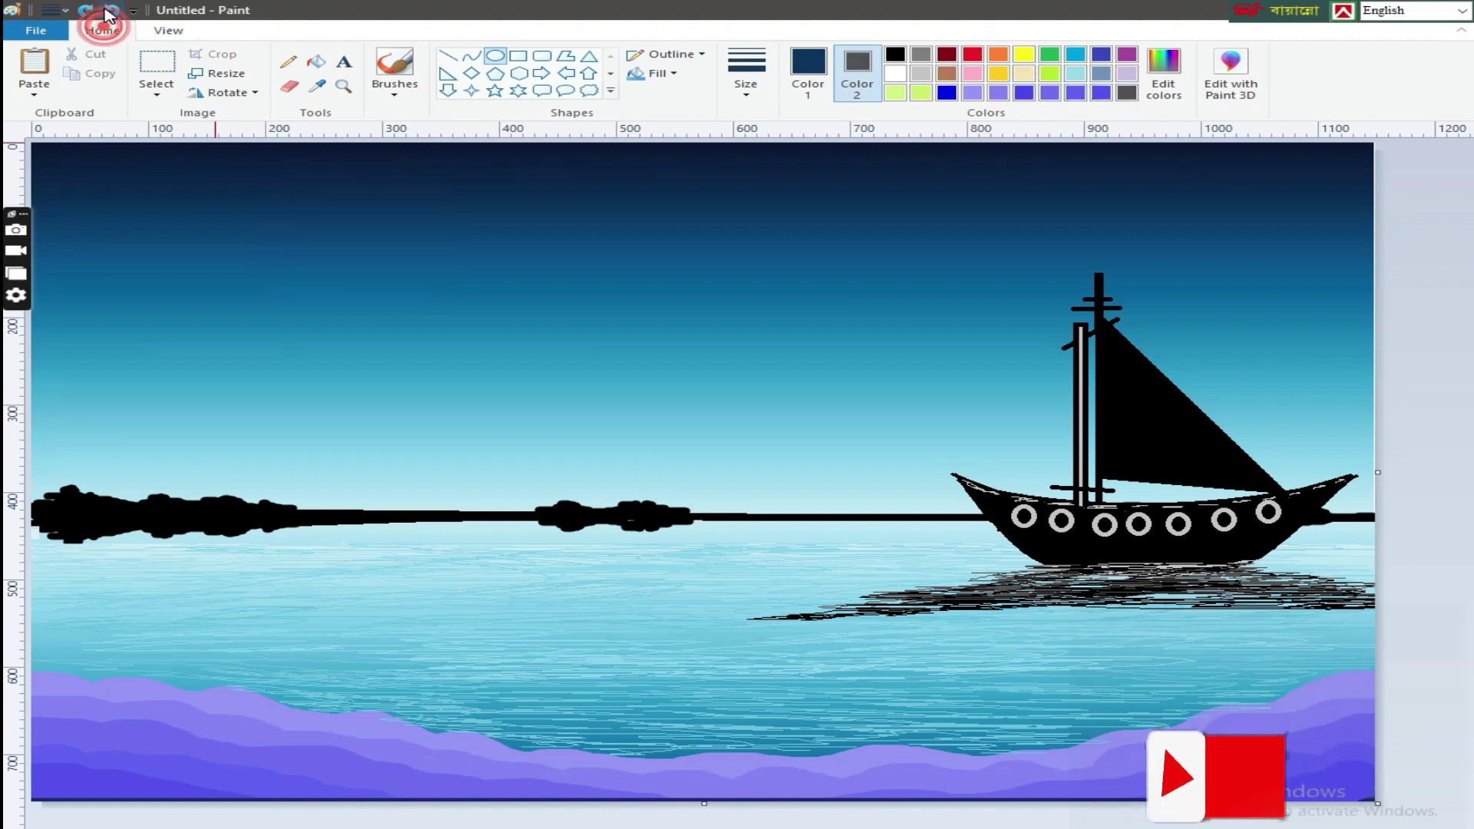
click(495, 91)
click(896, 73)
click(808, 73)
click(896, 73)
click(673, 54)
click(678, 119)
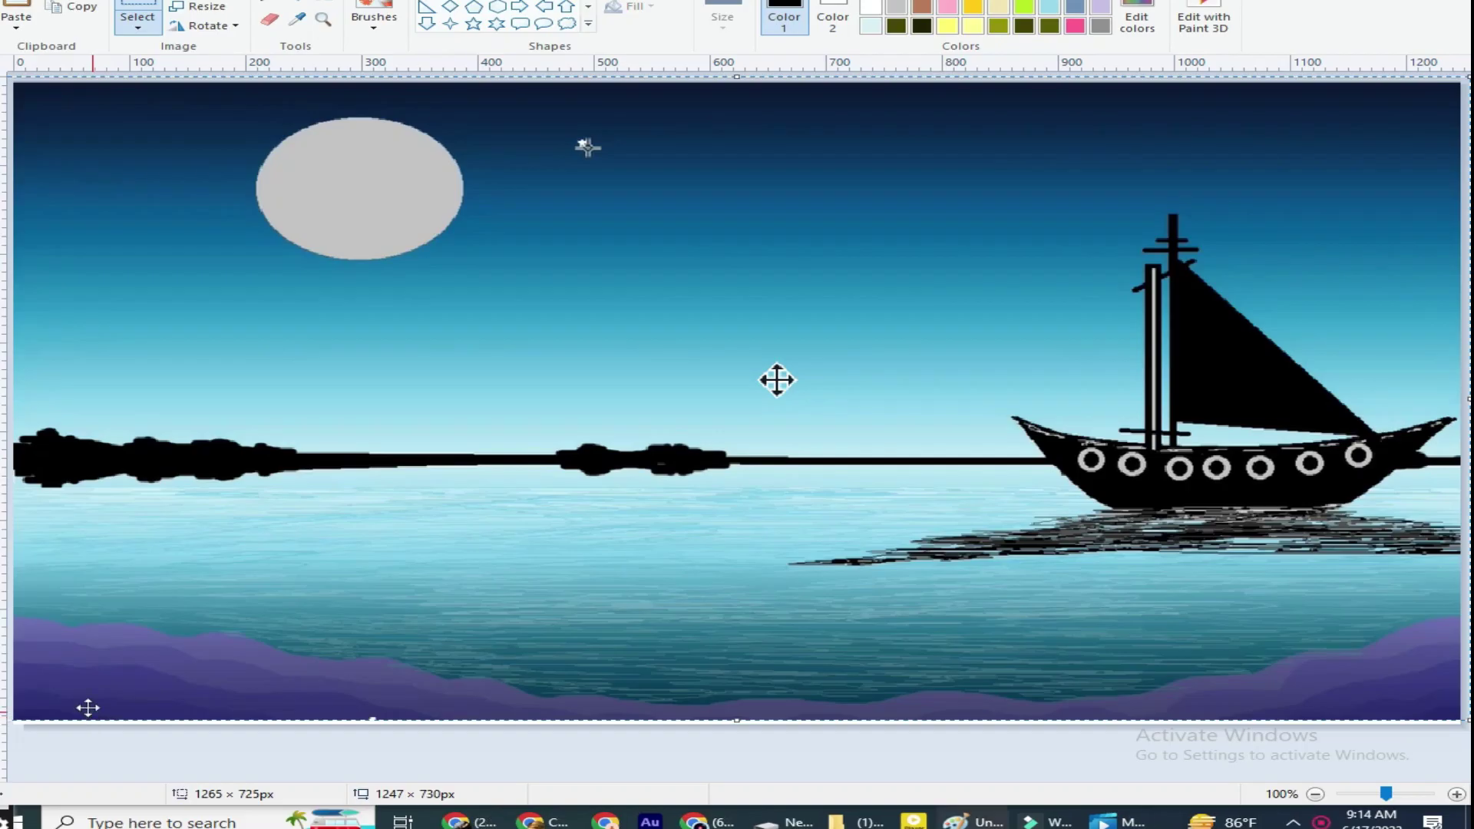
Paint a dark brown brush trunk rising from the shore on the left edge.
click(374, 19)
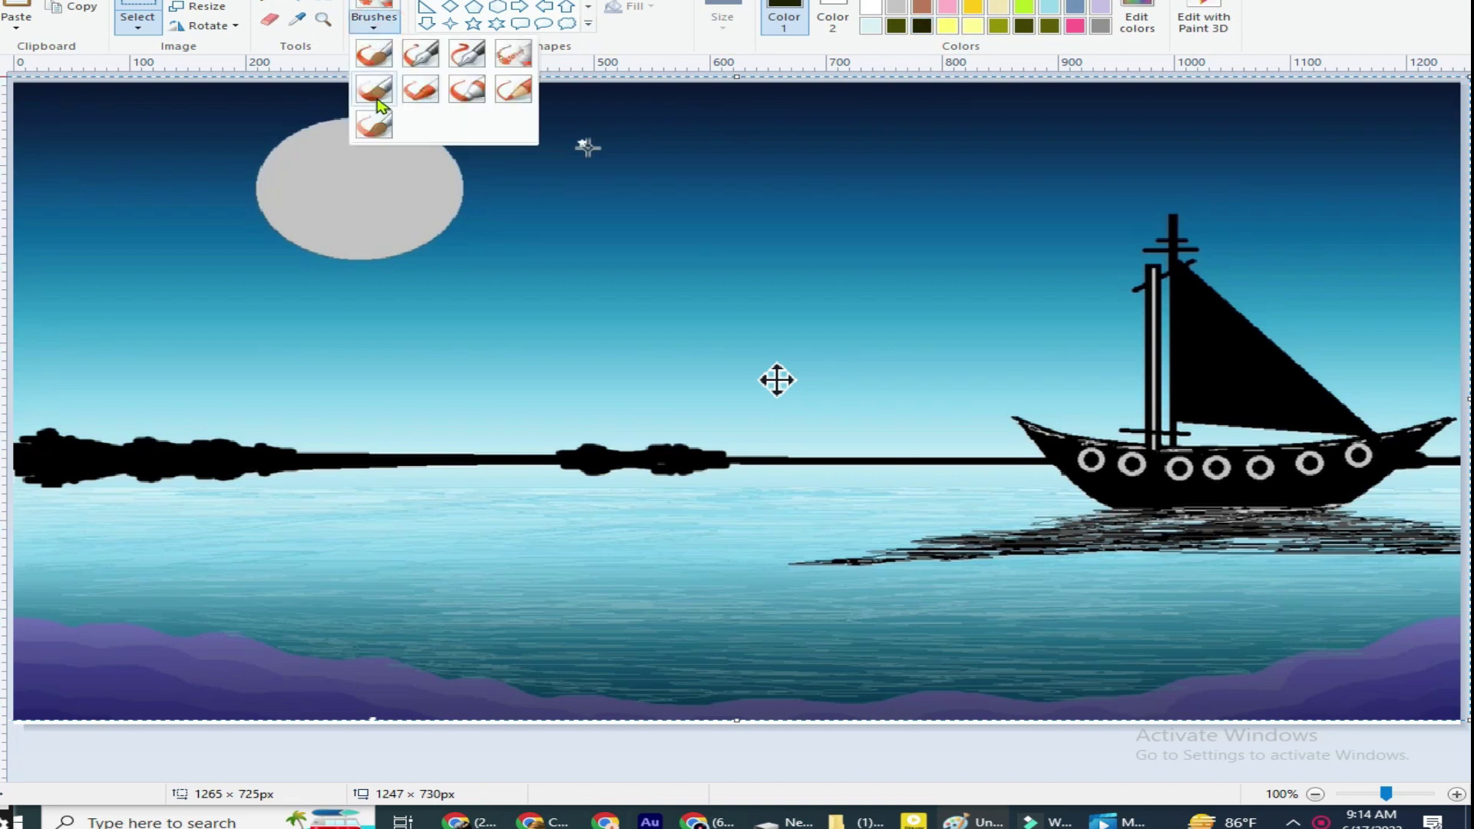
click(376, 69)
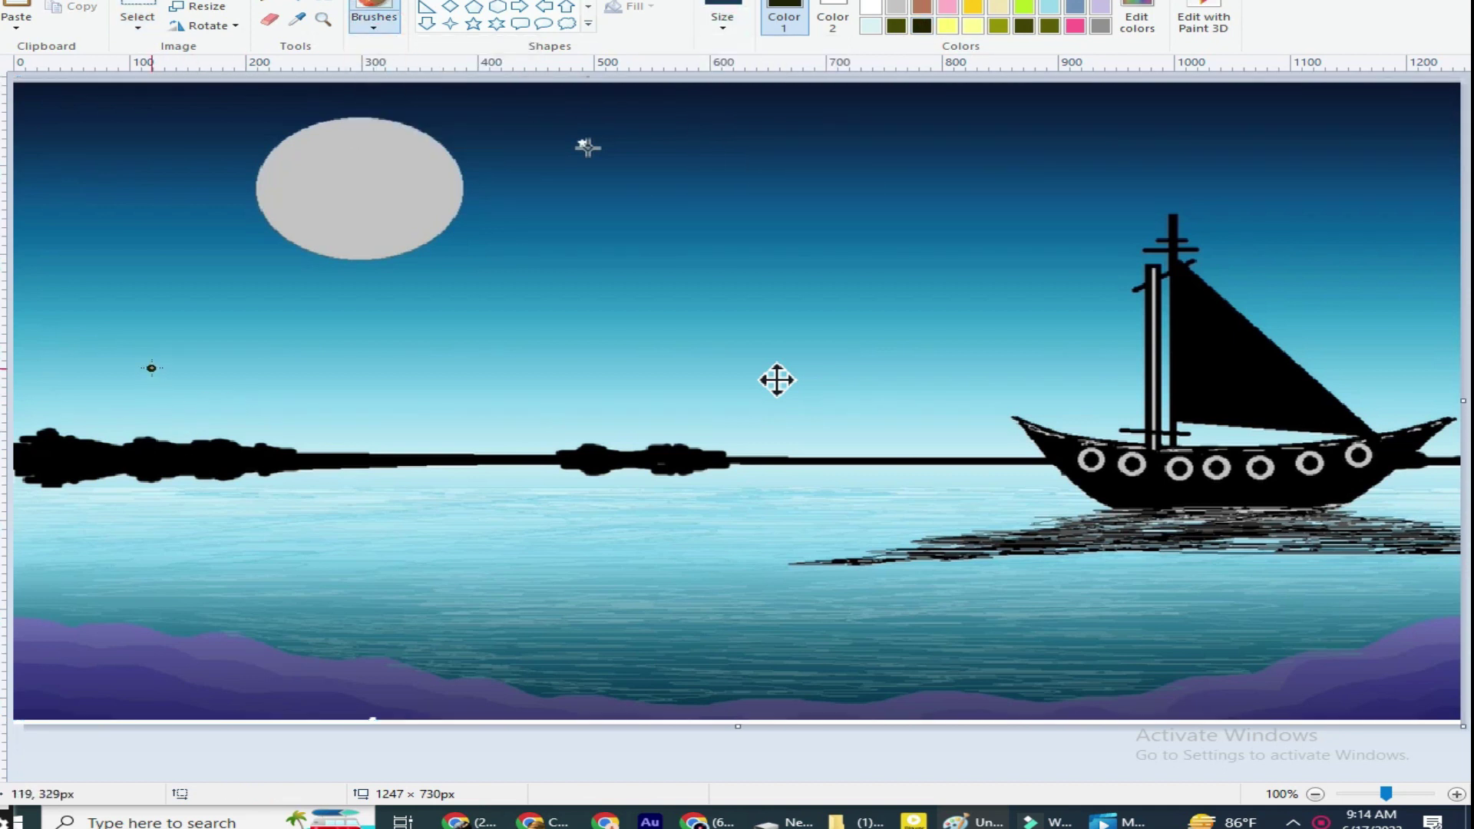
drag(151, 367, 137, 721)
click(1123, 19)
drag(966, 397, 966, 359)
click(513, 493)
click(299, 3)
click(154, 438)
click(374, 20)
click(376, 69)
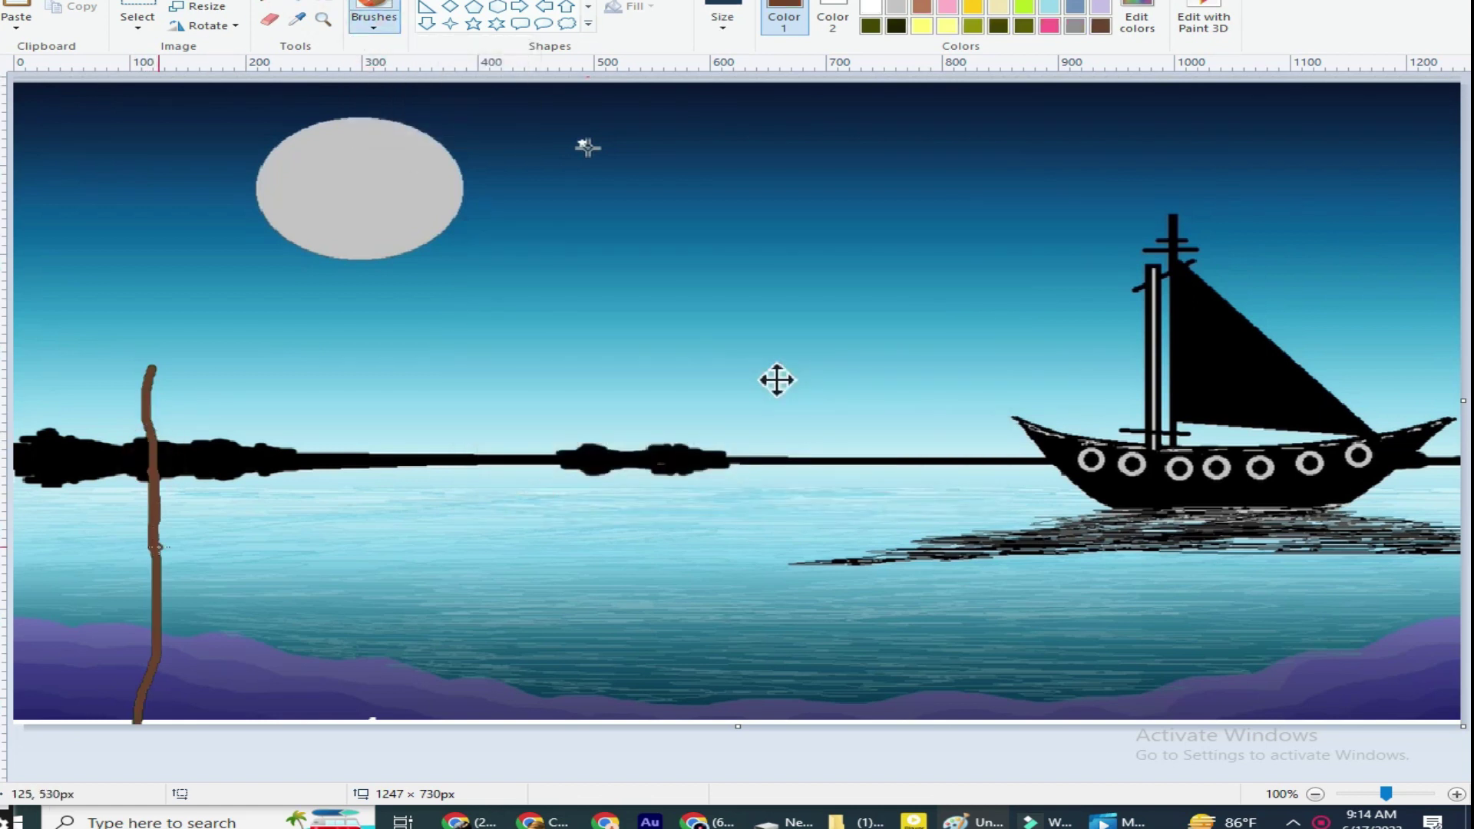
drag(152, 697, 137, 715)
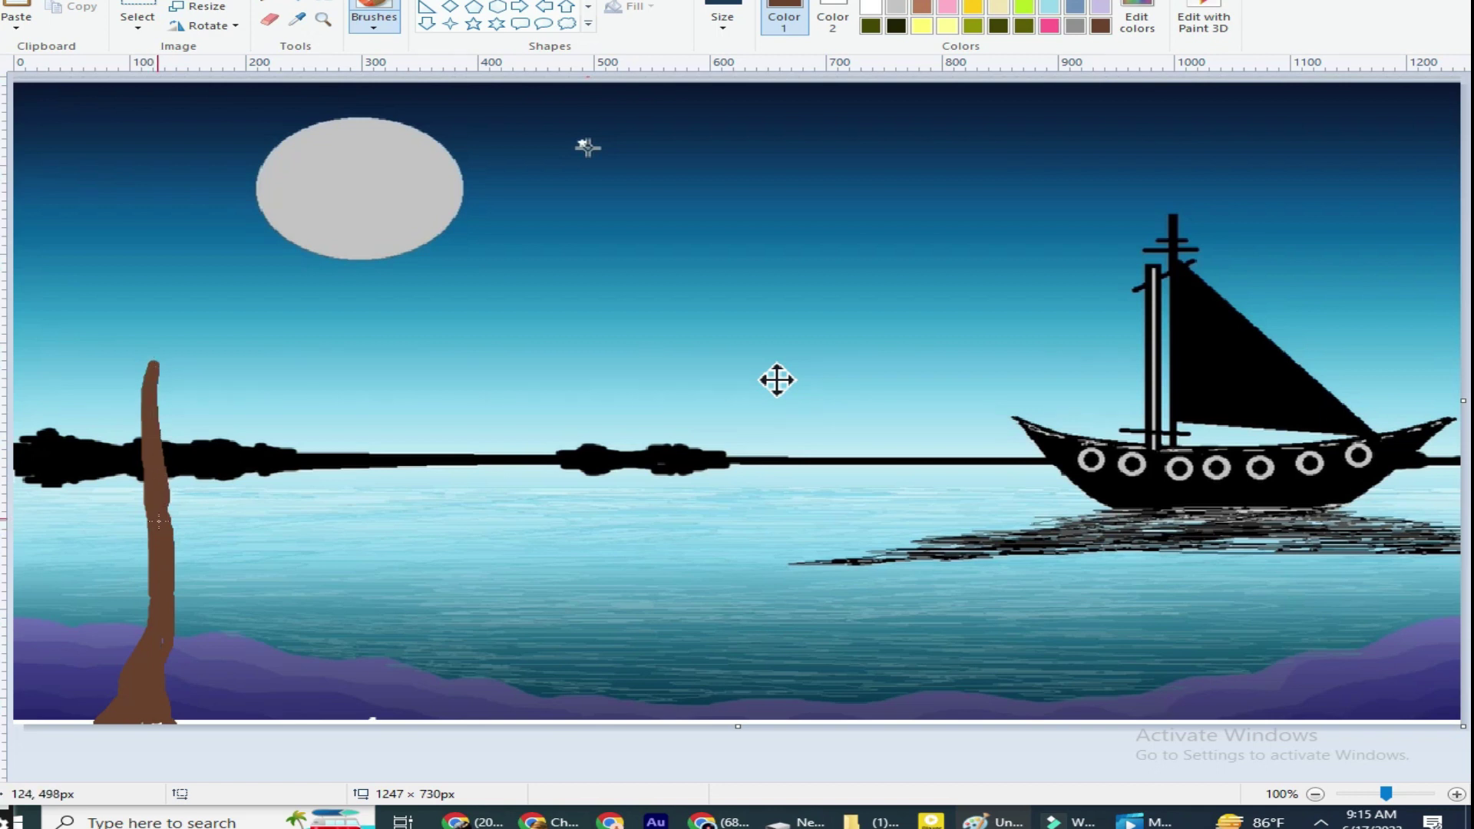
Paint thinner branches from the trunk toward the moon and the upper left.
click(734, 27)
click(756, 127)
drag(242, 247, 169, 307)
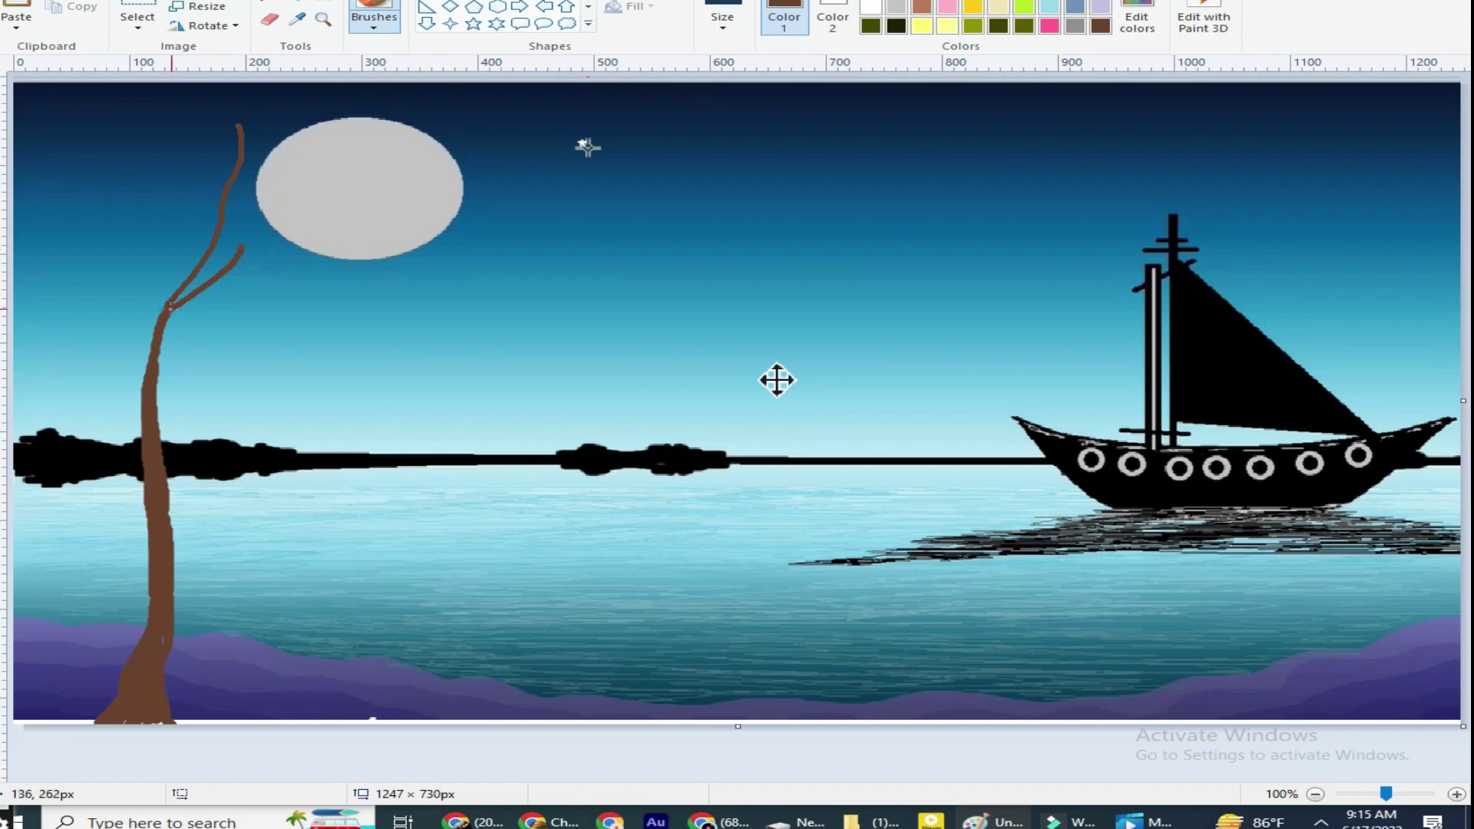
drag(39, 163, 127, 391)
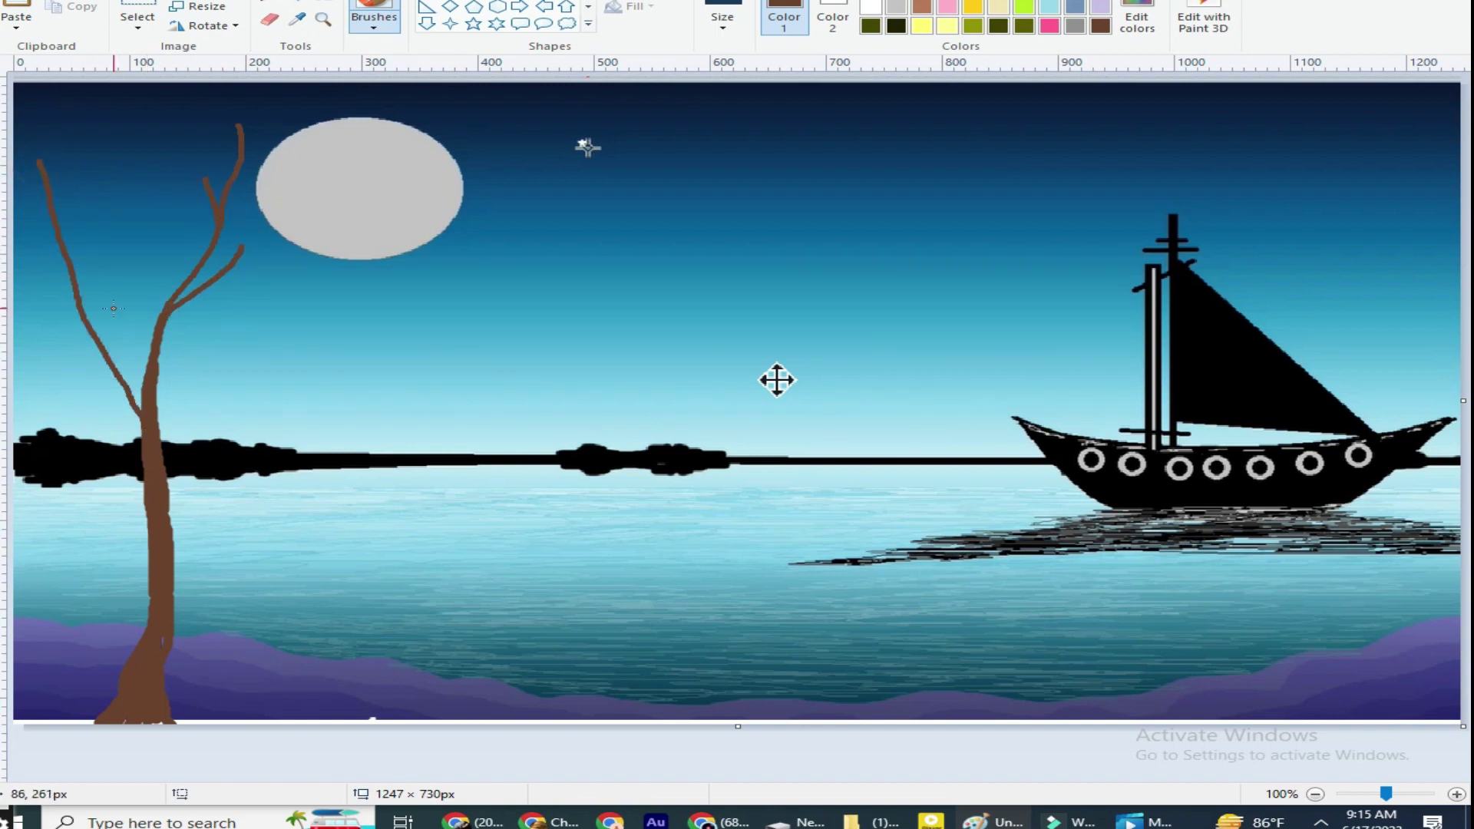
drag(120, 243, 114, 307)
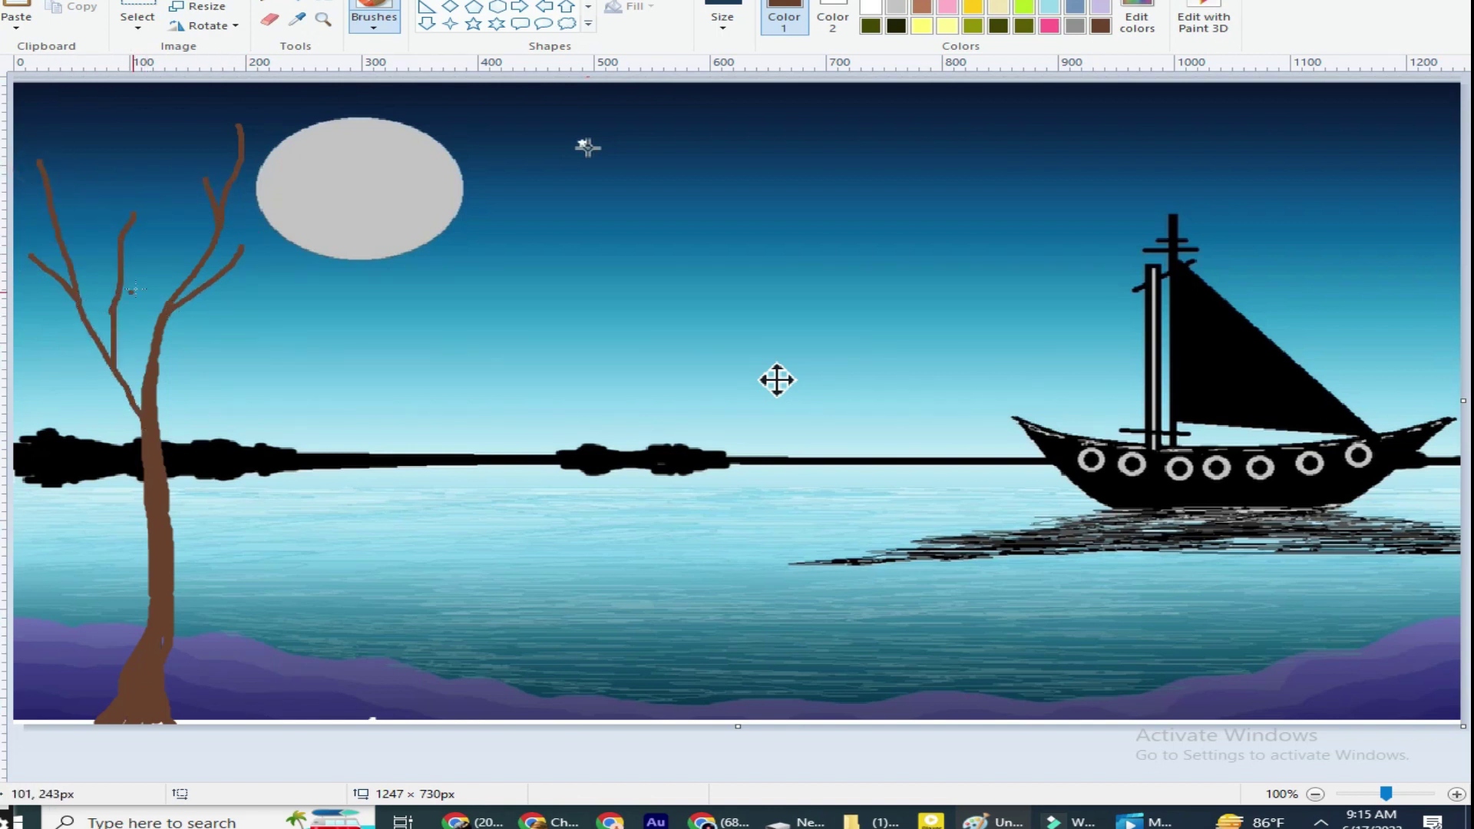
drag(98, 223, 119, 271)
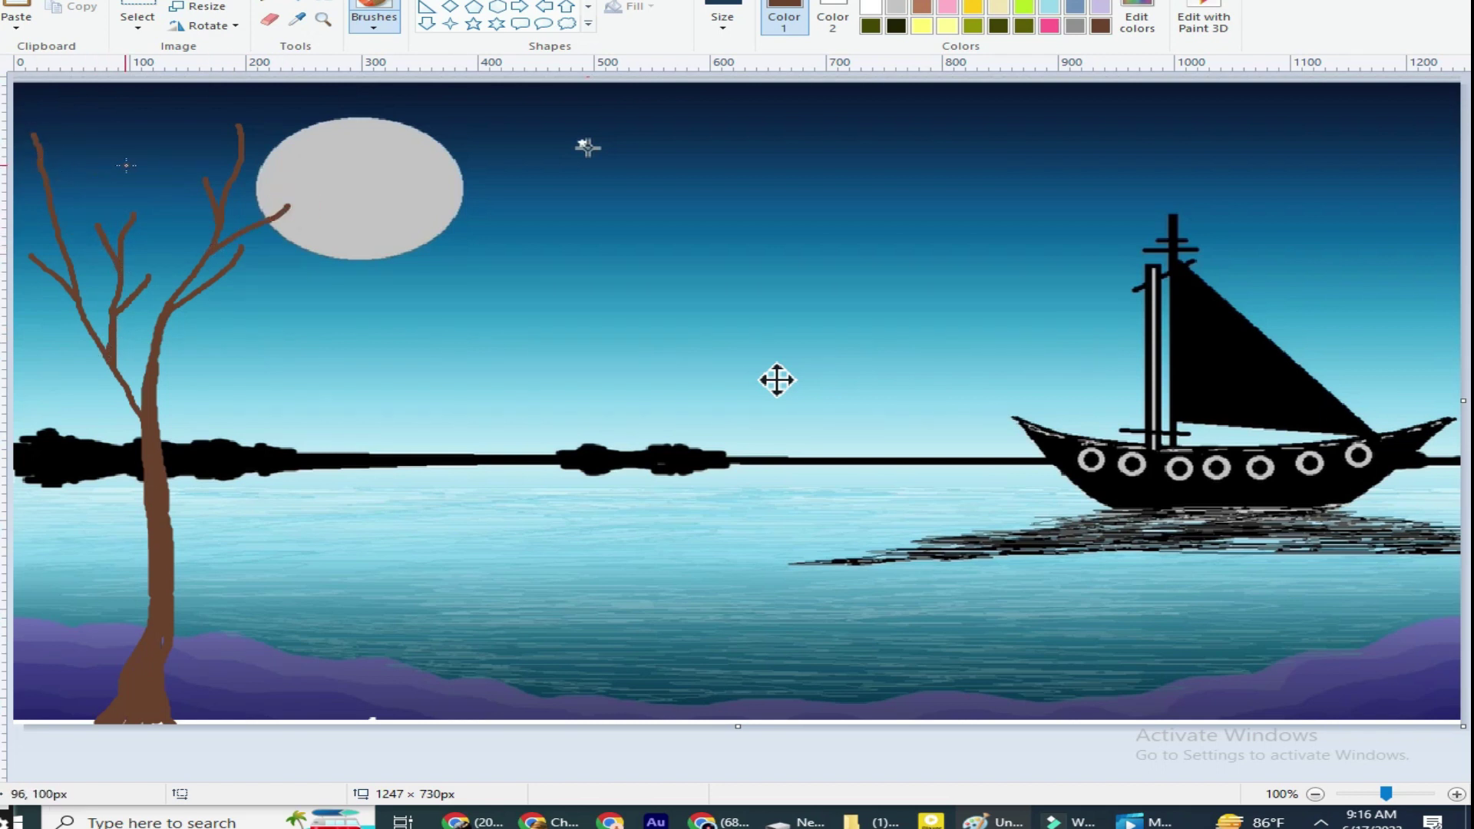
Extend a thin branch tip into the moon and paint a second slender trunk to the right.
click(722, 20)
click(715, 100)
drag(289, 202, 313, 186)
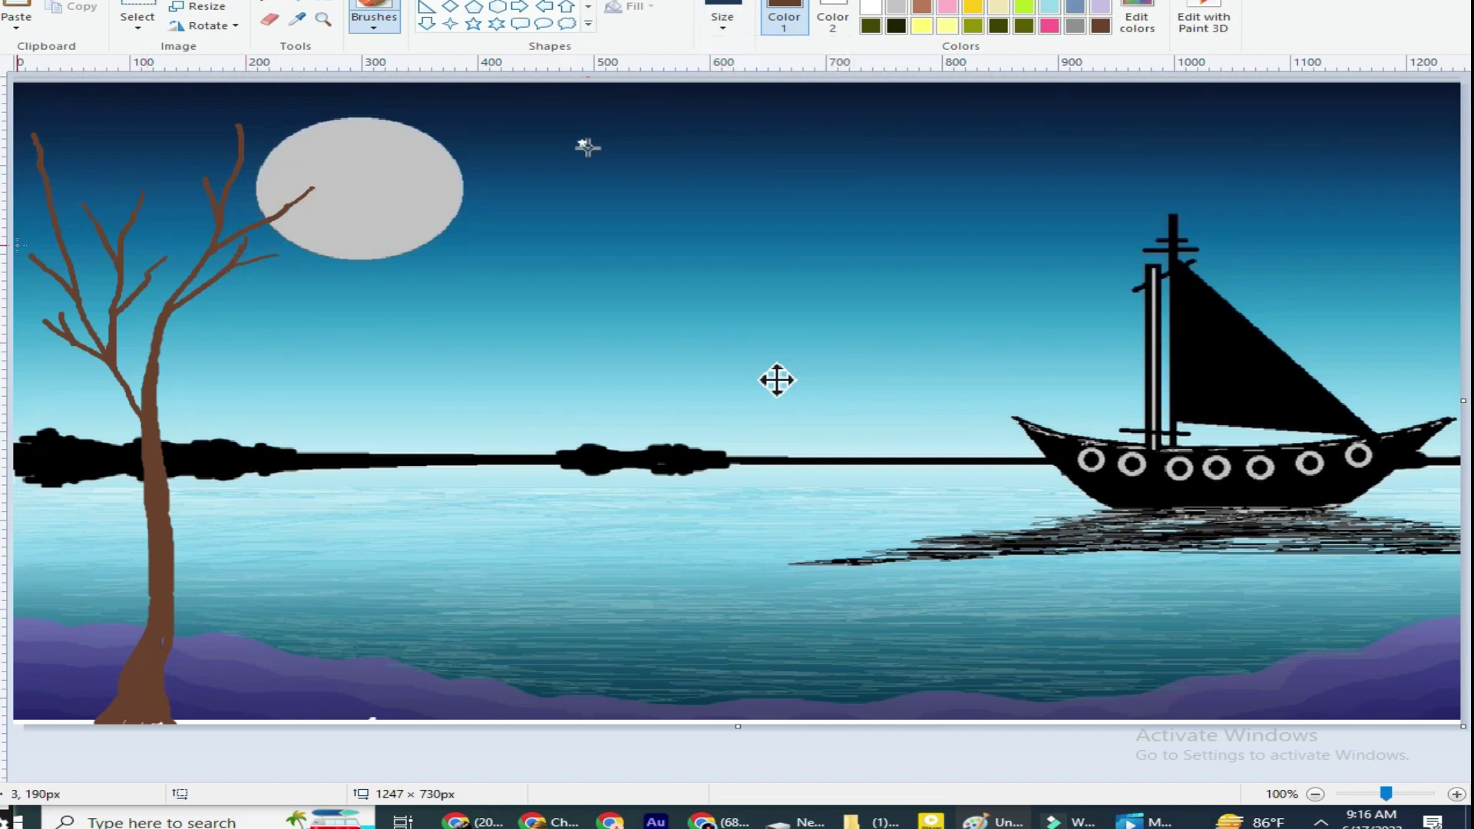
click(722, 19)
click(750, 169)
mouse_move(291, 447)
mouse_down()
mouse_move(298, 548)
mouse_move(228, 722)
mouse_up()
Repaint the second brown trunk straighter, thickening its top and curving it into a branch.
key(ctrl+z)
mouse_move(330, 721)
mouse_down()
mouse_move(311, 591)
mouse_move(318, 415)
mouse_up()
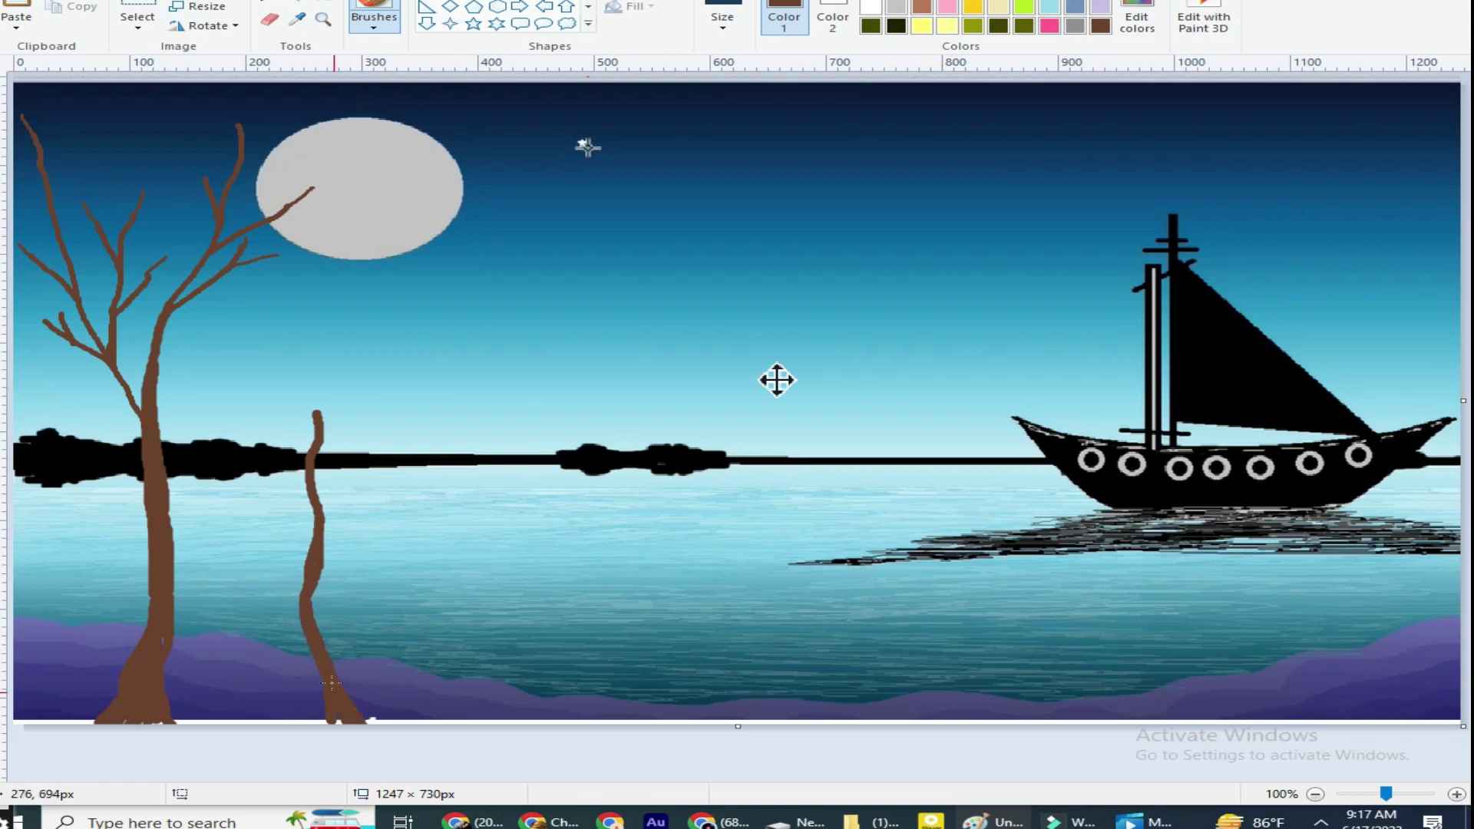
drag(315, 418, 305, 486)
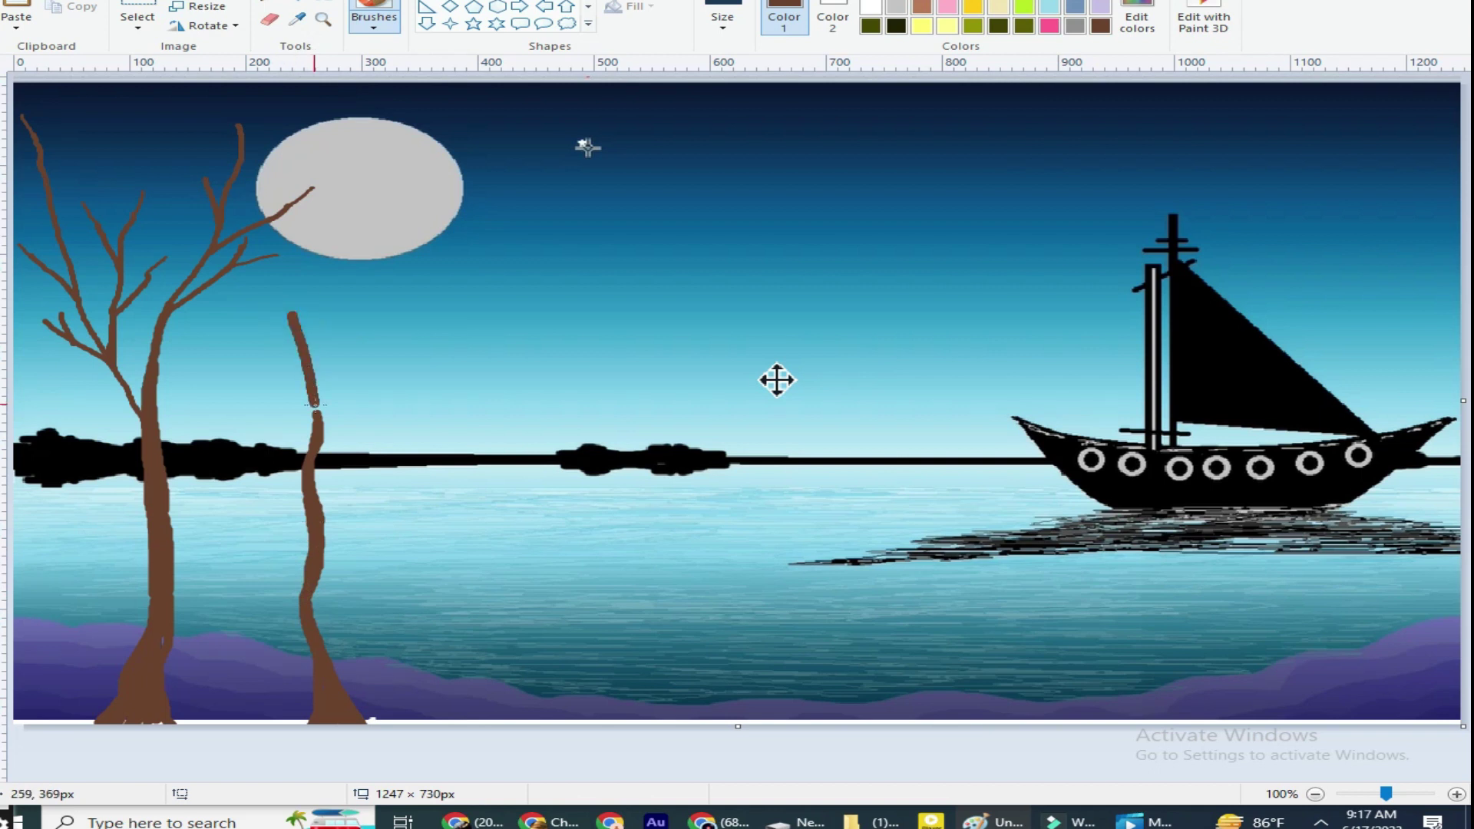
drag(384, 323, 317, 477)
With a thinner brush width, paint three thin branches reaching up across the moon.
click(722, 19)
click(736, 94)
drag(400, 176, 386, 285)
drag(472, 147, 419, 239)
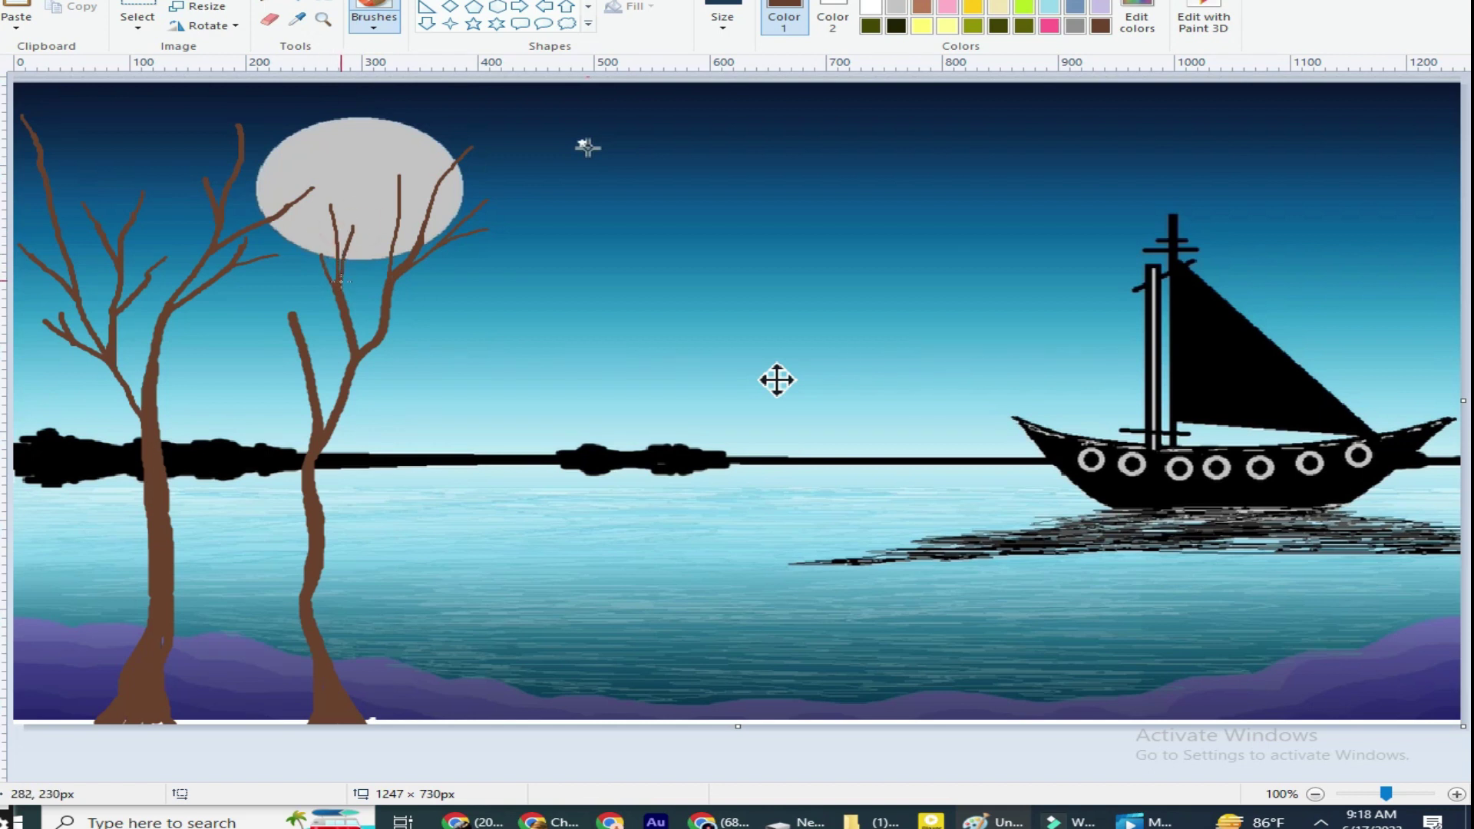
drag(380, 209, 393, 265)
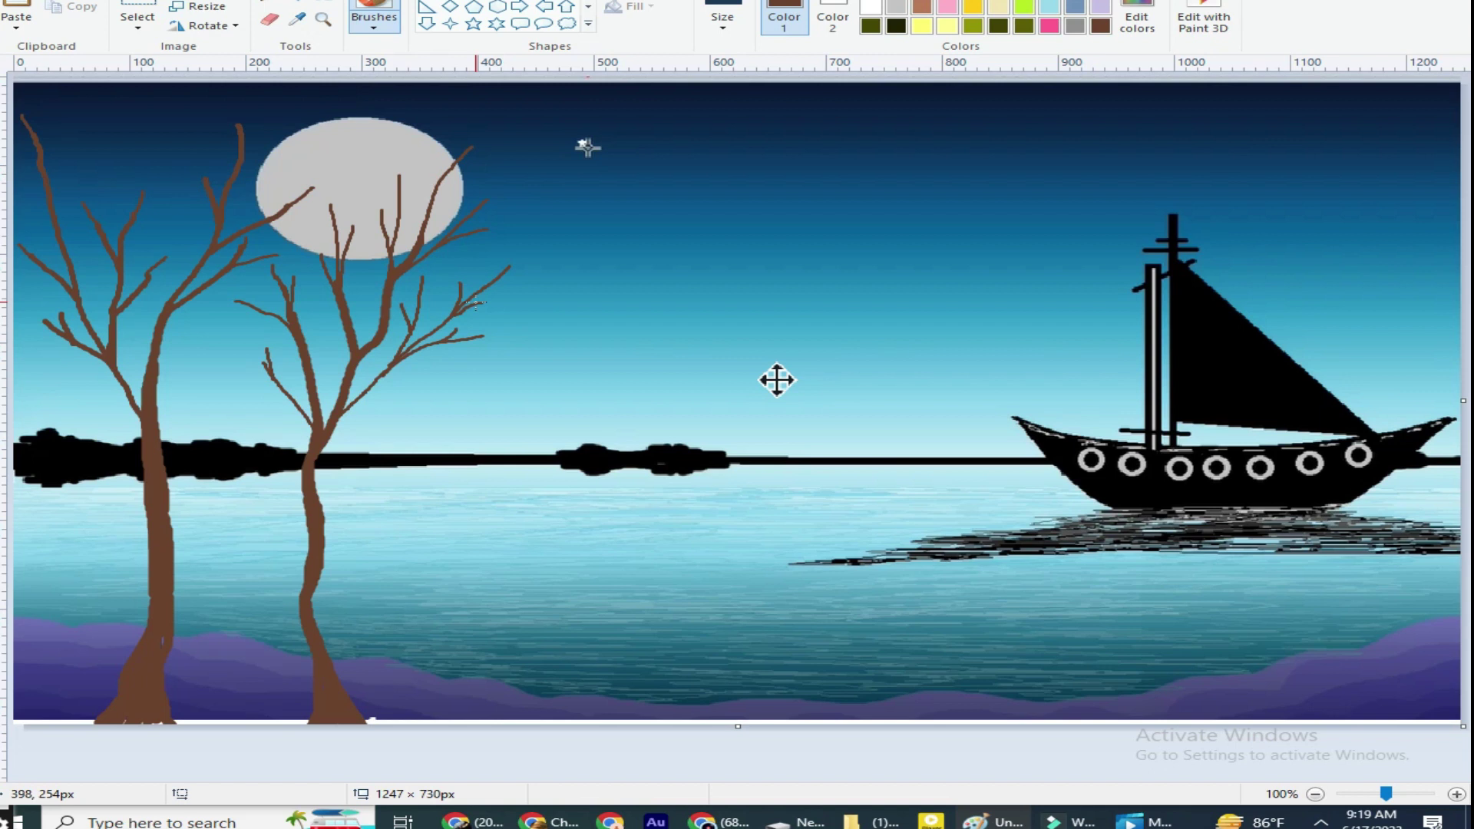
Dab near-black foliage with a textured brush around both trees and over the moon.
click(896, 25)
click(1137, 22)
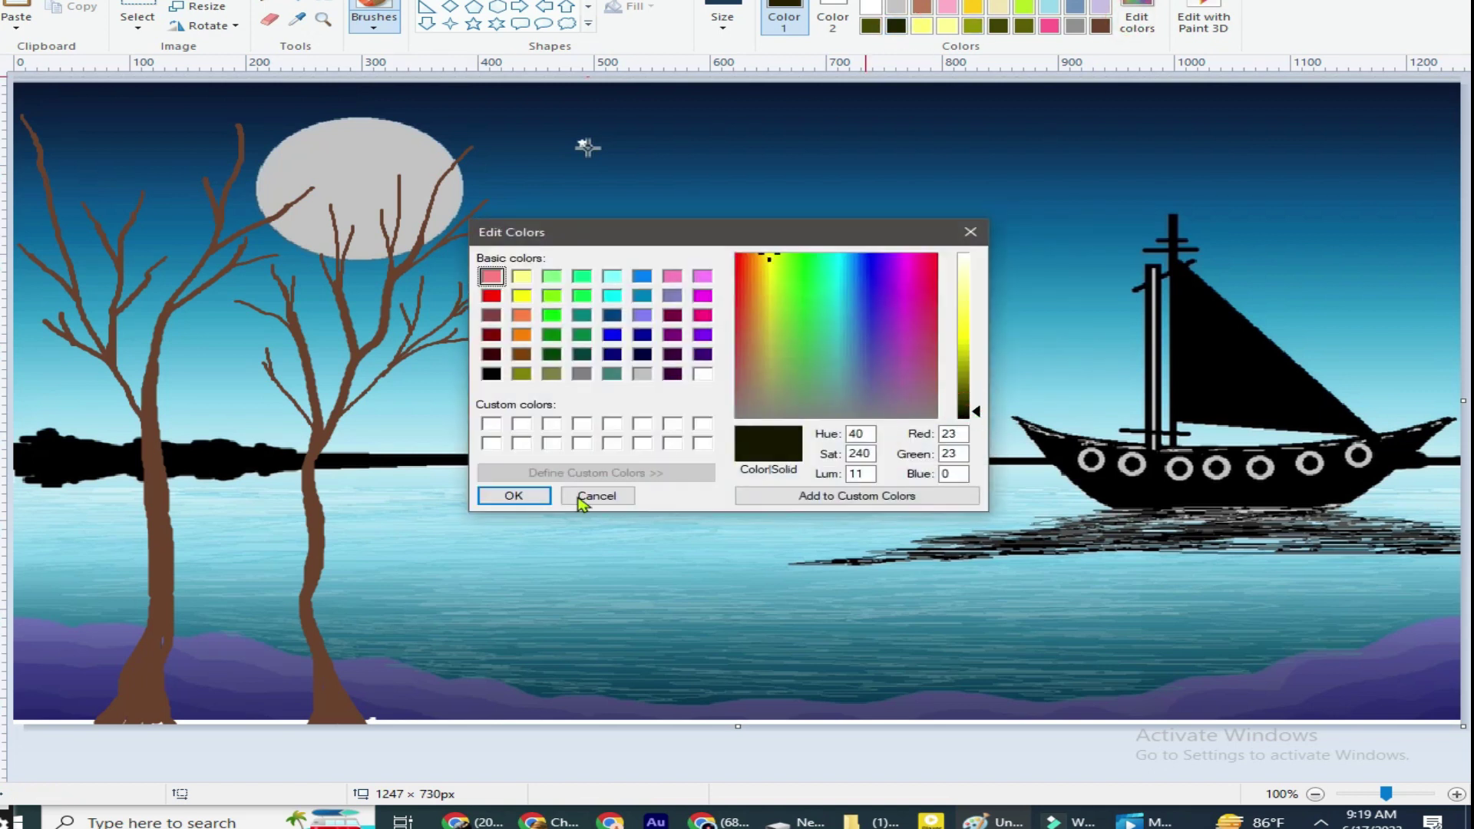
click(510, 493)
click(374, 23)
click(415, 70)
mouse_move(92, 361)
mouse_down()
mouse_move(59, 297)
mouse_move(64, 201)
mouse_move(100, 192)
mouse_move(57, 123)
mouse_move(155, 173)
mouse_move(266, 144)
mouse_move(311, 181)
mouse_move(248, 255)
mouse_move(238, 215)
mouse_move(223, 281)
mouse_move(153, 246)
mouse_move(173, 276)
mouse_move(92, 254)
mouse_up()
drag(115, 108, 102, 143)
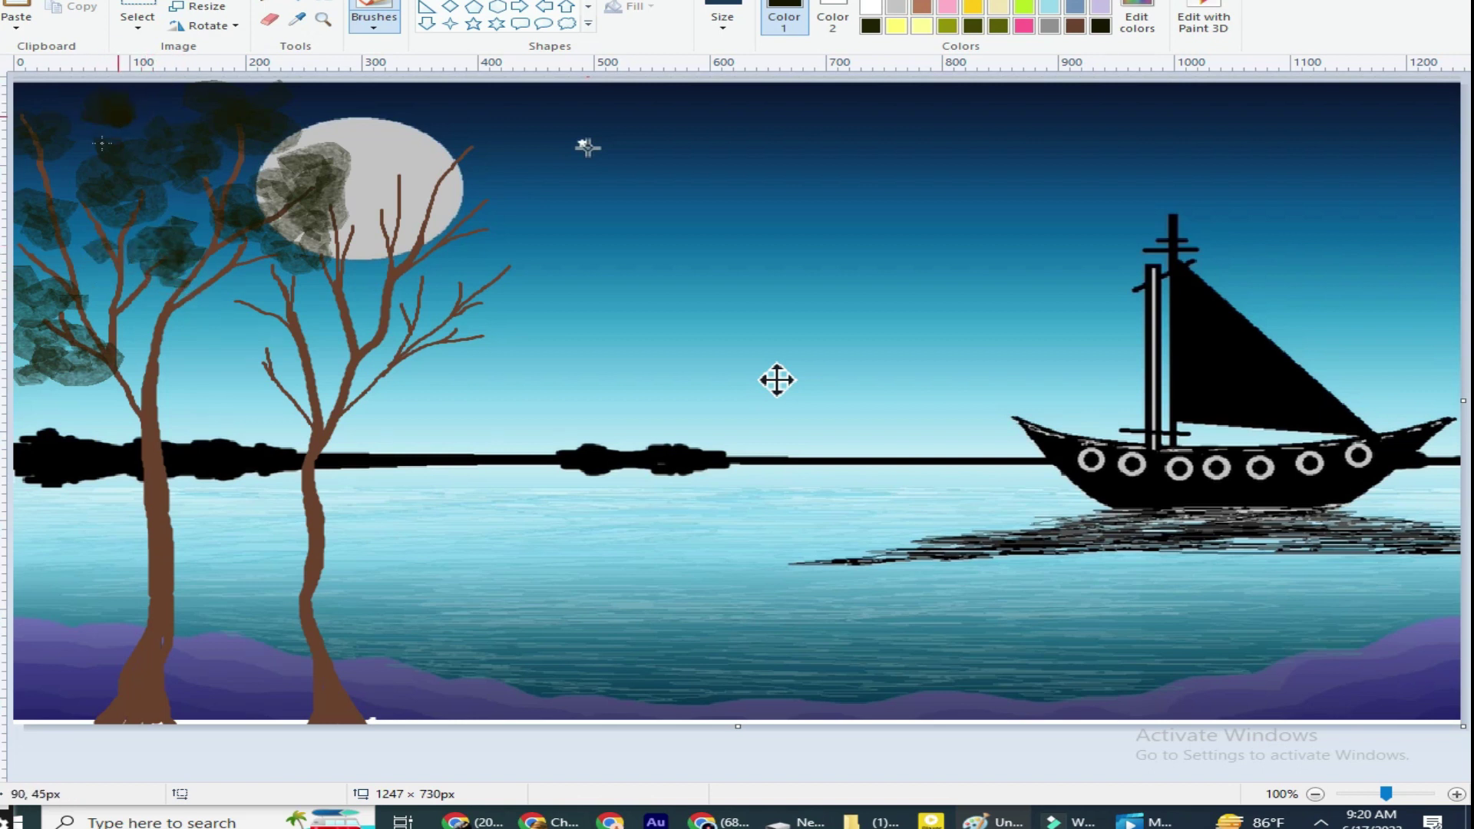
mouse_move(148, 317)
mouse_down()
mouse_move(123, 395)
mouse_move(195, 411)
mouse_move(173, 361)
mouse_move(196, 334)
mouse_move(196, 407)
mouse_move(285, 283)
mouse_up()
mouse_move(503, 268)
mouse_down()
mouse_move(542, 257)
mouse_move(566, 225)
mouse_move(536, 306)
mouse_move(407, 295)
mouse_move(461, 149)
mouse_move(470, 172)
mouse_move(384, 169)
mouse_up()
mouse_move(346, 224)
mouse_down()
mouse_move(407, 230)
mouse_move(384, 261)
mouse_up()
drag(238, 350, 264, 386)
drag(165, 249, 31, 254)
Mix an olive custom colour and dab olive leaves across both tree canopies.
click(1137, 21)
drag(949, 409, 950, 388)
click(514, 495)
drag(100, 176, 134, 192)
drag(445, 131, 499, 146)
drag(506, 211, 519, 244)
drag(460, 165, 530, 242)
drag(495, 311, 521, 324)
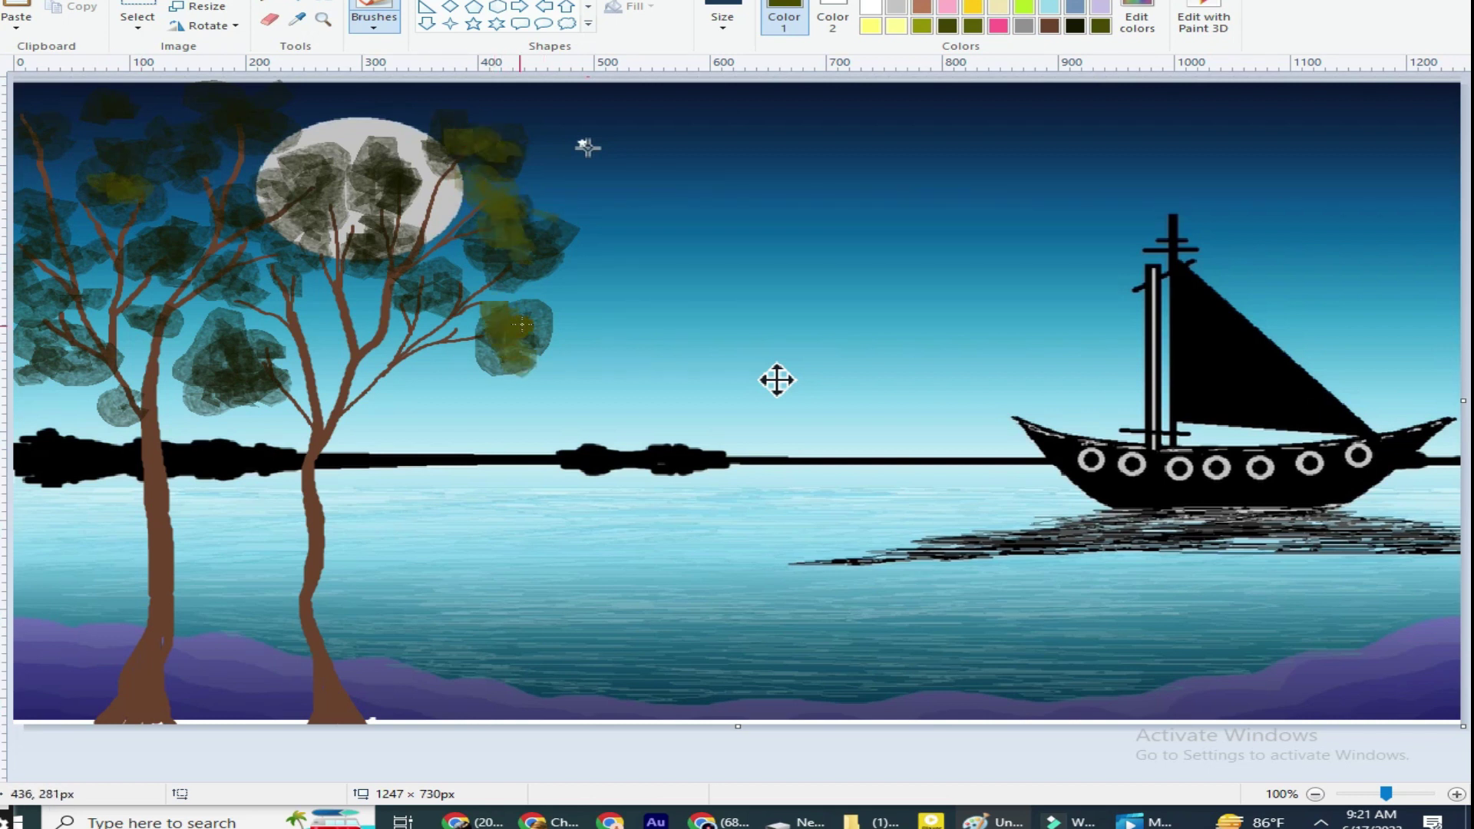
drag(230, 339, 218, 385)
drag(292, 150, 342, 192)
drag(142, 238, 192, 261)
mouse_move(23, 338)
mouse_down()
mouse_move(77, 268)
mouse_move(175, 314)
mouse_up()
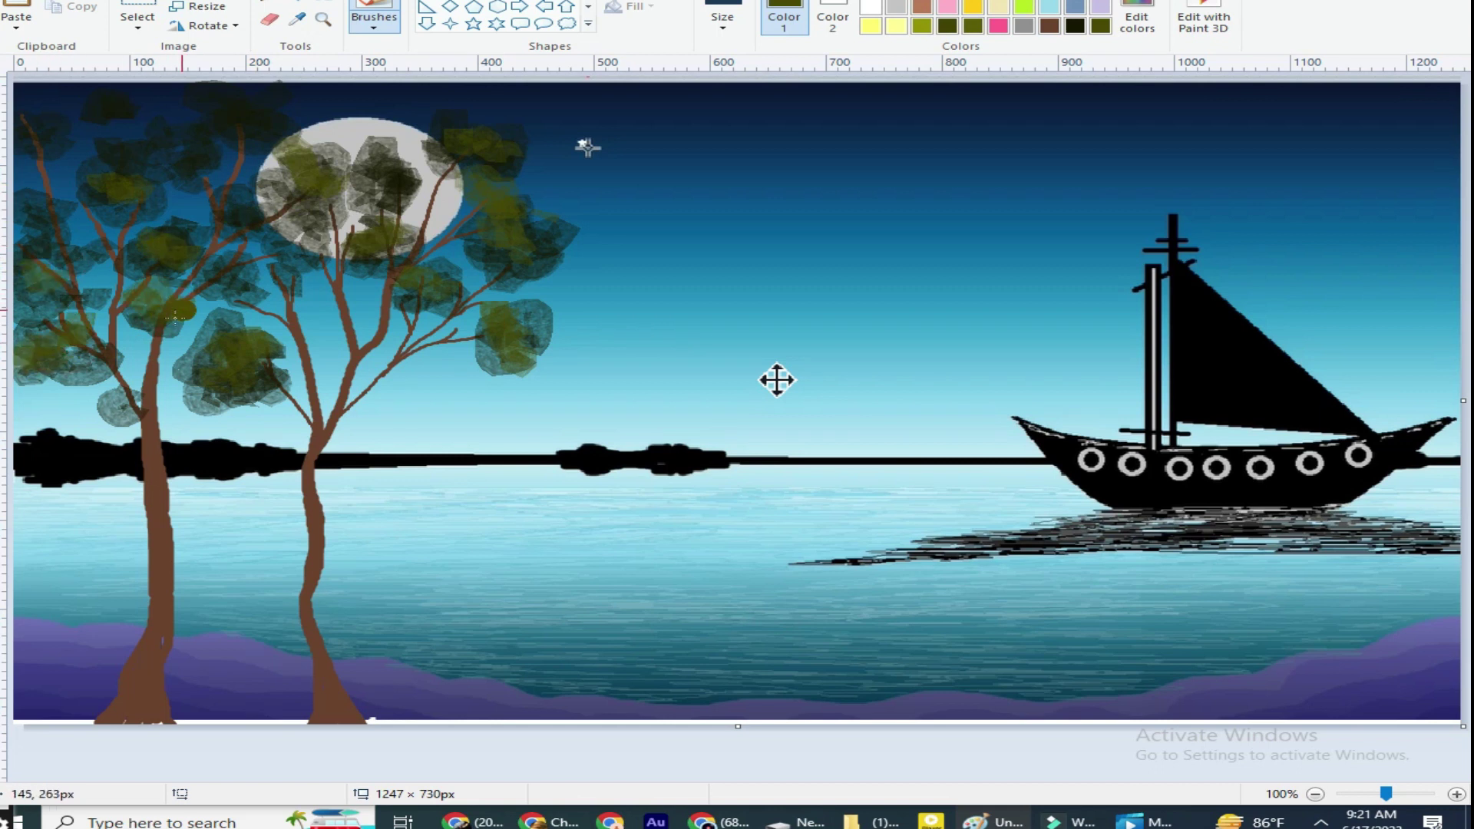
drag(154, 372, 115, 403)
drag(150, 346, 127, 384)
drag(130, 154, 185, 138)
drag(23, 115, 84, 130)
drag(277, 165, 298, 167)
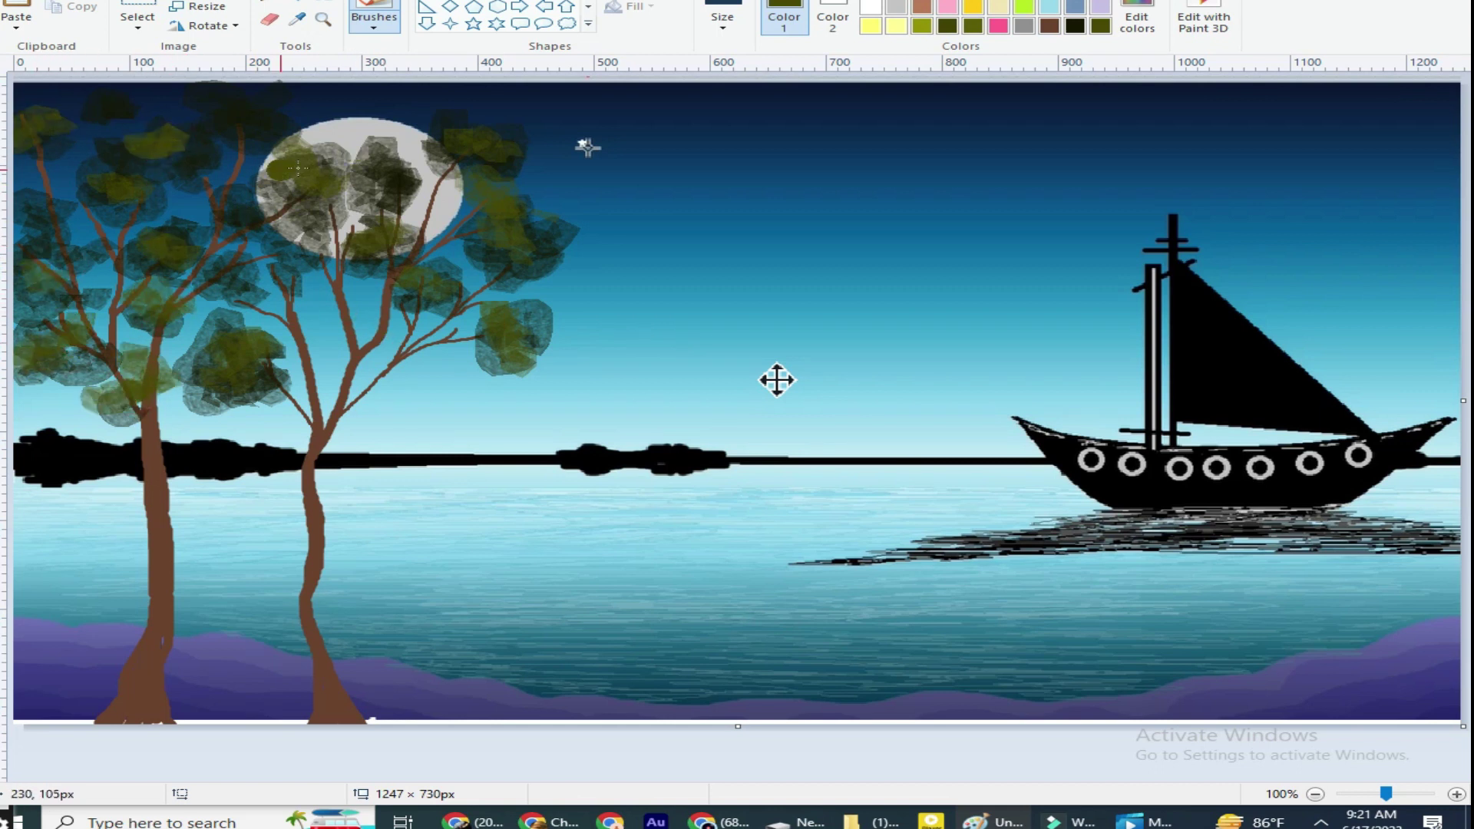
Brighten the olive colour and paint it onto the left and right foliage.
click(1156, 30)
drag(971, 415, 971, 371)
click(510, 494)
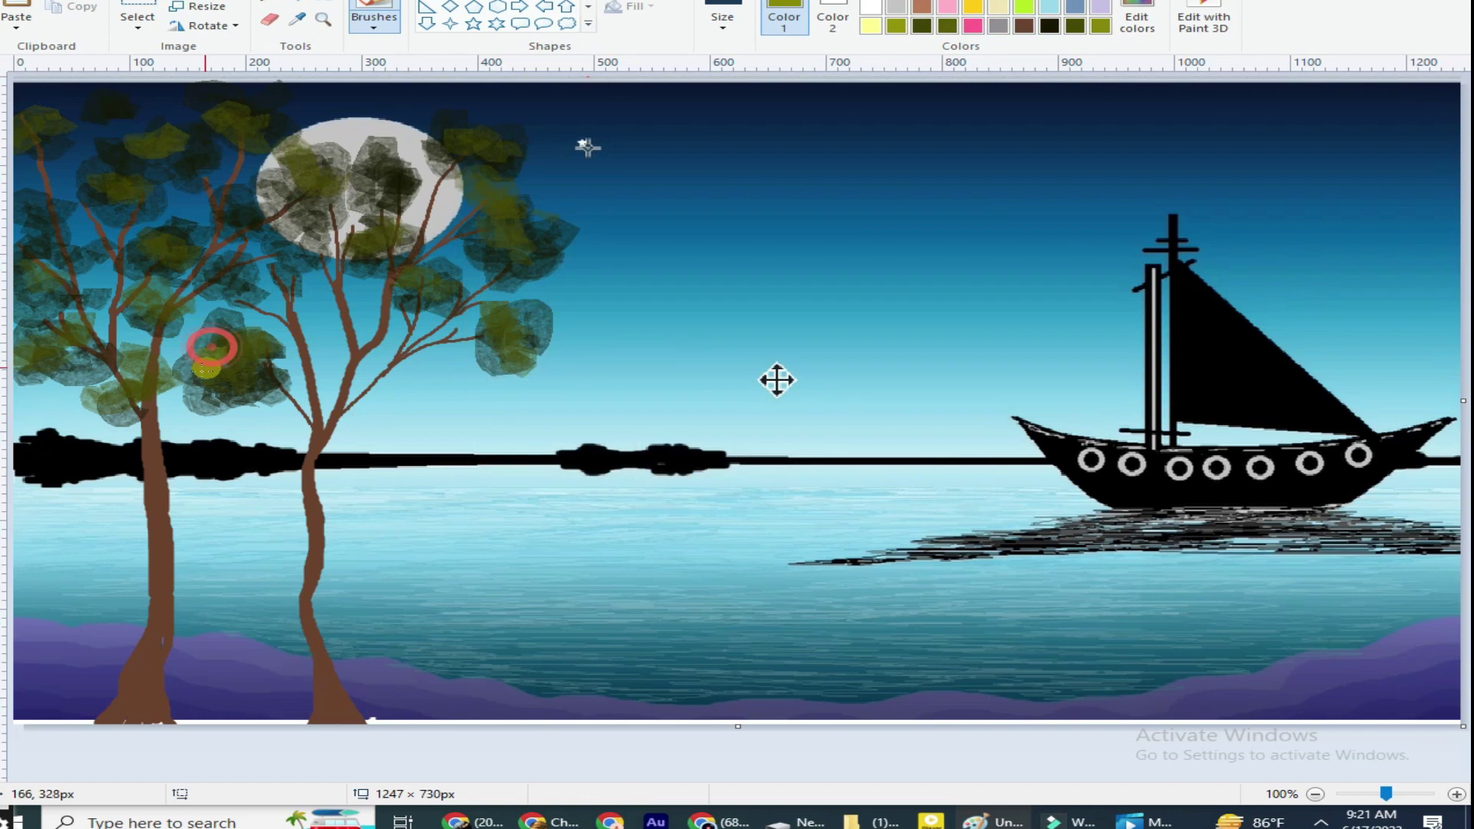
drag(192, 338, 253, 368)
drag(499, 307, 542, 367)
Using the textured brush at a highlight width, brighten foliage around the moon and left tree.
click(374, 19)
click(420, 90)
click(723, 23)
click(744, 141)
mouse_move(530, 203)
mouse_down()
mouse_move(492, 204)
mouse_move(549, 261)
mouse_up()
drag(542, 361, 514, 302)
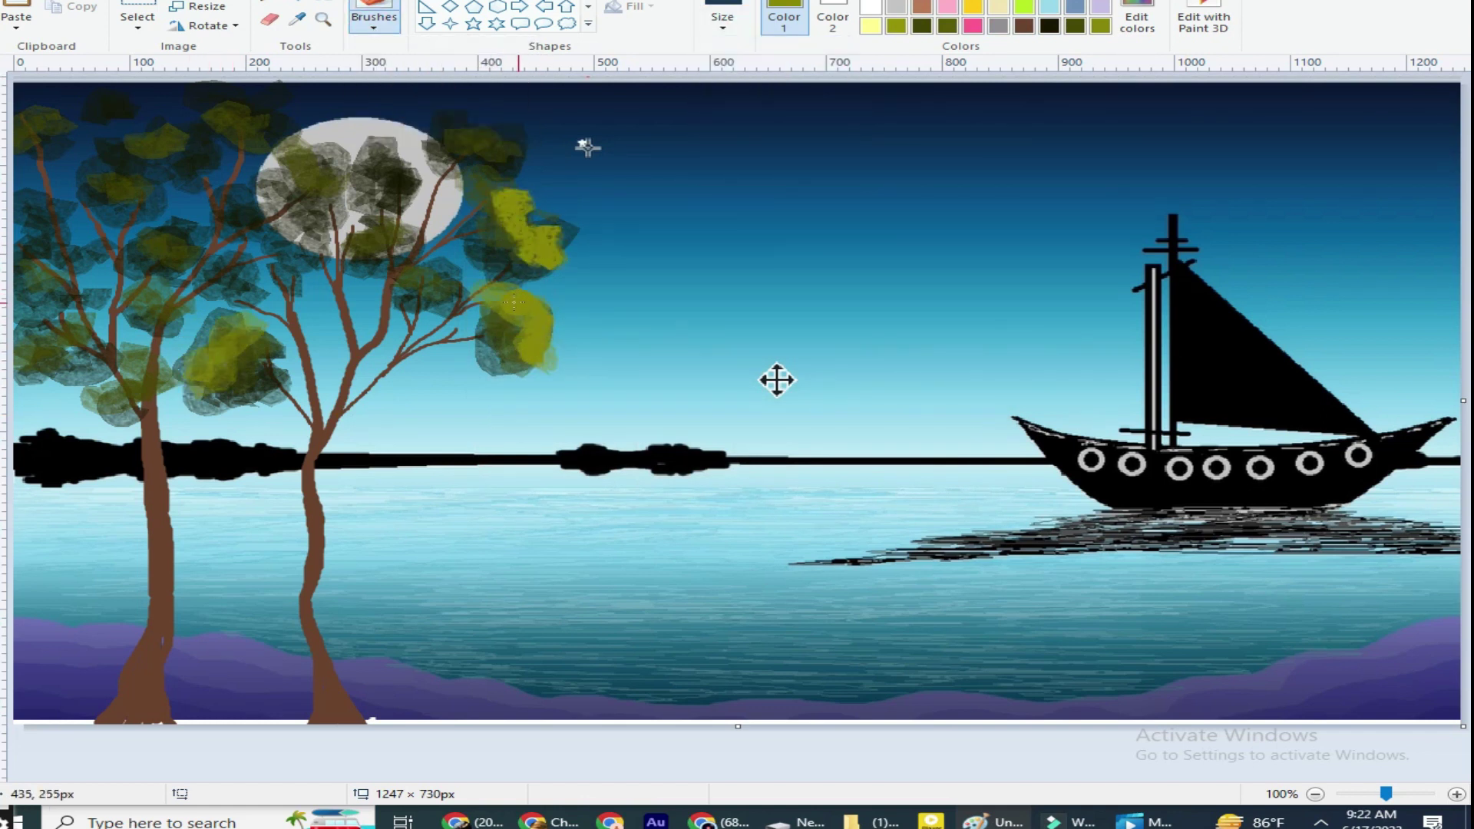
mouse_move(185, 396)
mouse_down()
mouse_move(230, 338)
mouse_move(92, 388)
mouse_up()
mouse_move(150, 346)
mouse_down()
mouse_move(23, 341)
mouse_move(84, 338)
mouse_up()
mouse_move(52, 269)
mouse_down()
mouse_move(115, 177)
mouse_move(192, 184)
mouse_move(230, 130)
mouse_move(304, 122)
mouse_up()
mouse_move(85, 96)
mouse_down()
mouse_move(23, 104)
mouse_move(185, 107)
mouse_up()
mouse_move(430, 116)
mouse_down()
mouse_move(532, 151)
mouse_move(400, 173)
mouse_move(292, 162)
mouse_move(227, 215)
mouse_move(142, 232)
mouse_move(253, 285)
mouse_move(299, 276)
mouse_move(123, 304)
mouse_move(144, 258)
mouse_up()
Paint new olive strokes through both trees' foliage and the moon's lower part.
click(1138, 17)
click(510, 494)
mouse_move(263, 96)
mouse_down()
mouse_move(491, 115)
mouse_move(553, 153)
mouse_move(576, 253)
mouse_move(553, 346)
mouse_up()
mouse_move(235, 323)
mouse_down()
mouse_move(192, 368)
mouse_move(85, 384)
mouse_move(38, 315)
mouse_move(27, 255)
mouse_up()
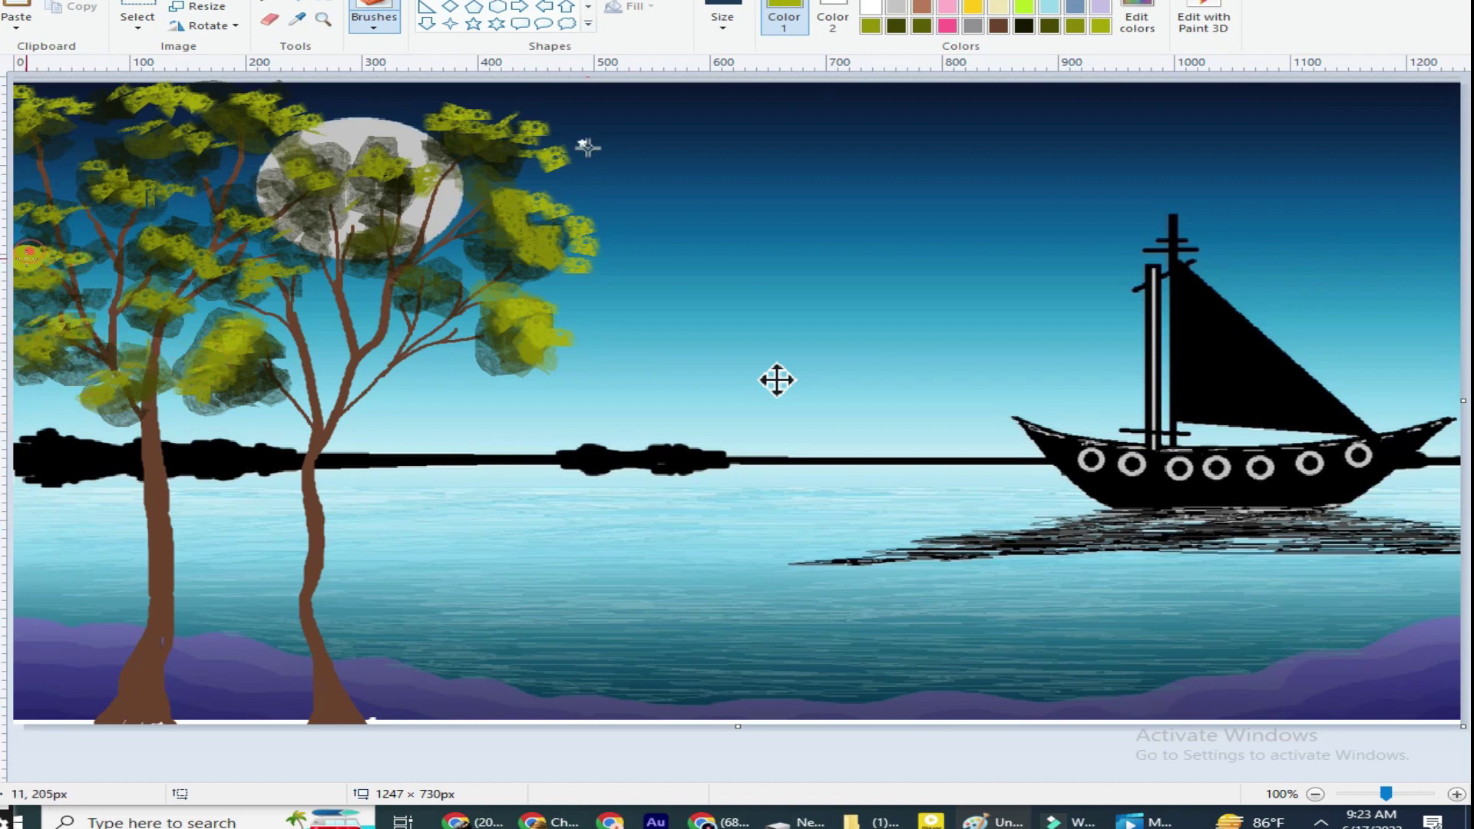
drag(353, 238, 422, 230)
Add bright yellow highlights near the moon and in the right tree's middle foliage.
click(1135, 14)
click(492, 499)
mouse_move(150, 98)
mouse_down()
mouse_move(280, 89)
mouse_move(537, 115)
mouse_move(606, 223)
mouse_move(549, 347)
mouse_up()
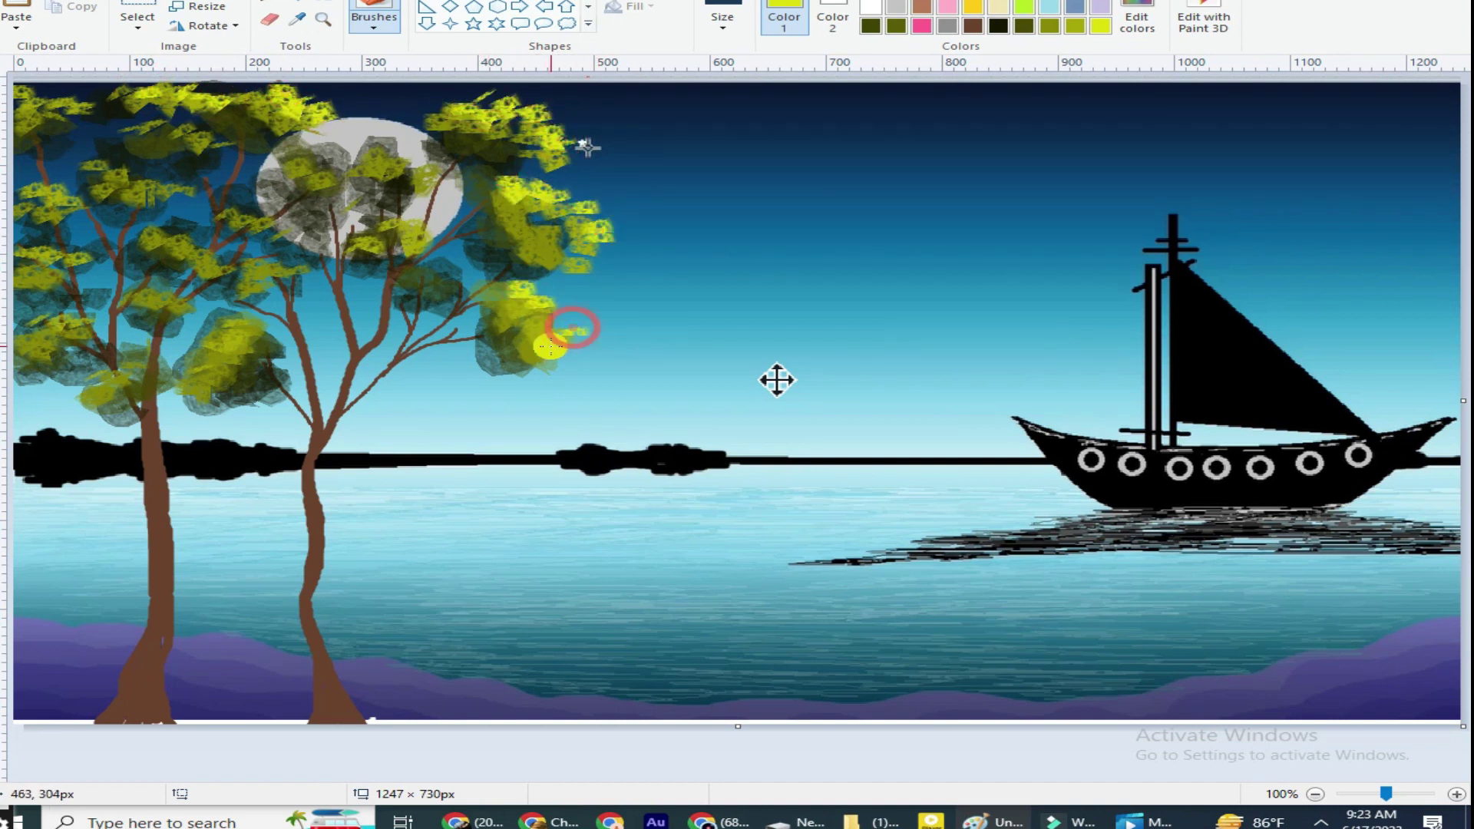
mouse_move(388, 265)
mouse_down()
mouse_move(492, 285)
mouse_move(338, 222)
mouse_move(377, 230)
mouse_move(383, 154)
mouse_move(307, 165)
mouse_move(103, 288)
mouse_move(111, 161)
mouse_move(31, 176)
mouse_move(62, 296)
mouse_move(115, 369)
mouse_move(146, 361)
mouse_up()
Sample dark olive, then paint darker green shading strokes through the foliage and over the moon.
click(297, 19)
click(77, 211)
mouse_move(46, 237)
mouse_down()
mouse_move(108, 284)
mouse_move(192, 315)
mouse_move(84, 353)
mouse_move(154, 400)
mouse_move(376, 304)
mouse_move(460, 289)
mouse_move(516, 362)
mouse_move(538, 246)
mouse_move(461, 138)
mouse_move(346, 172)
mouse_move(312, 136)
mouse_up()
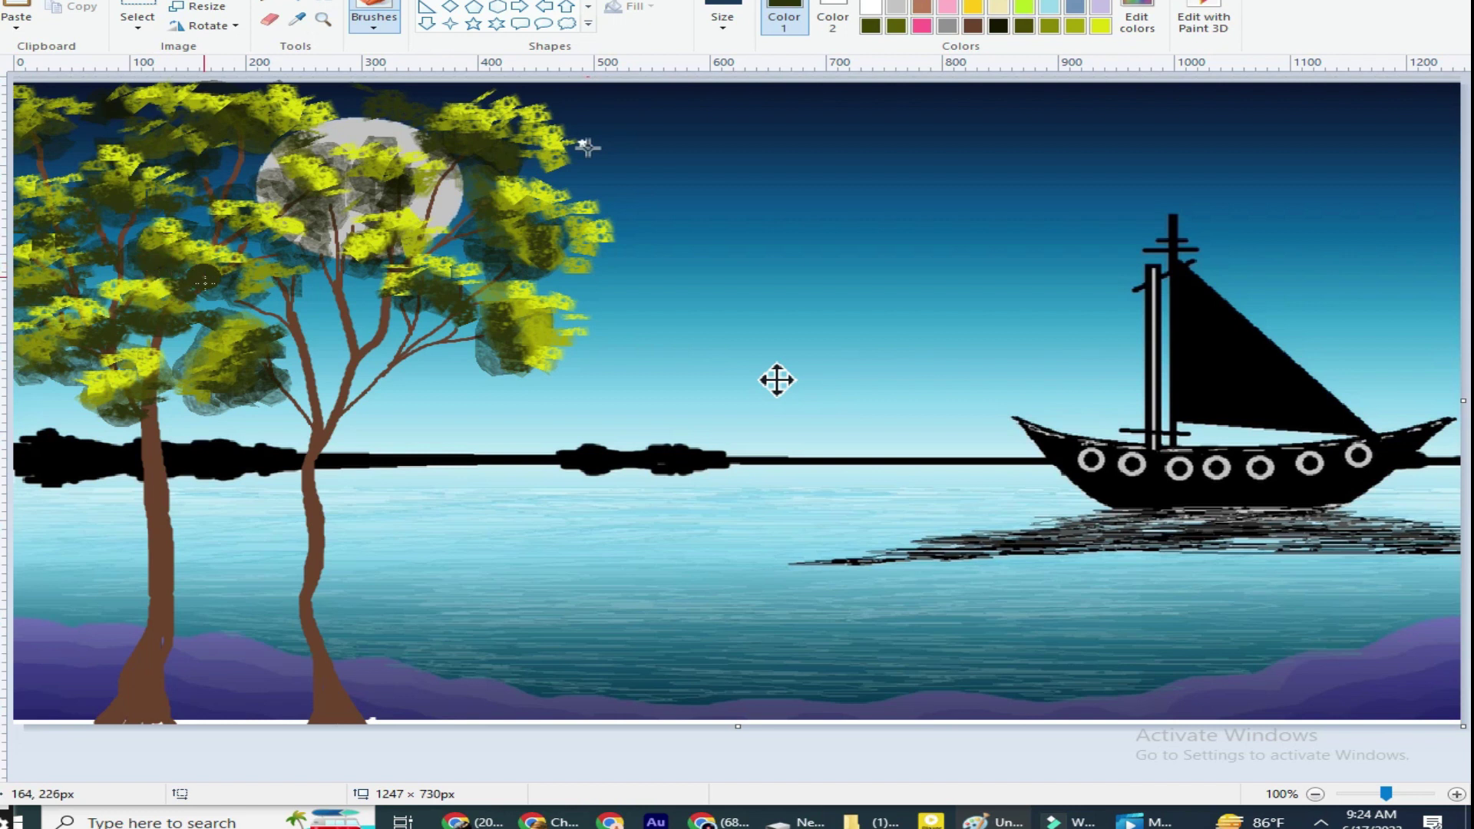
click(1137, 22)
click(510, 494)
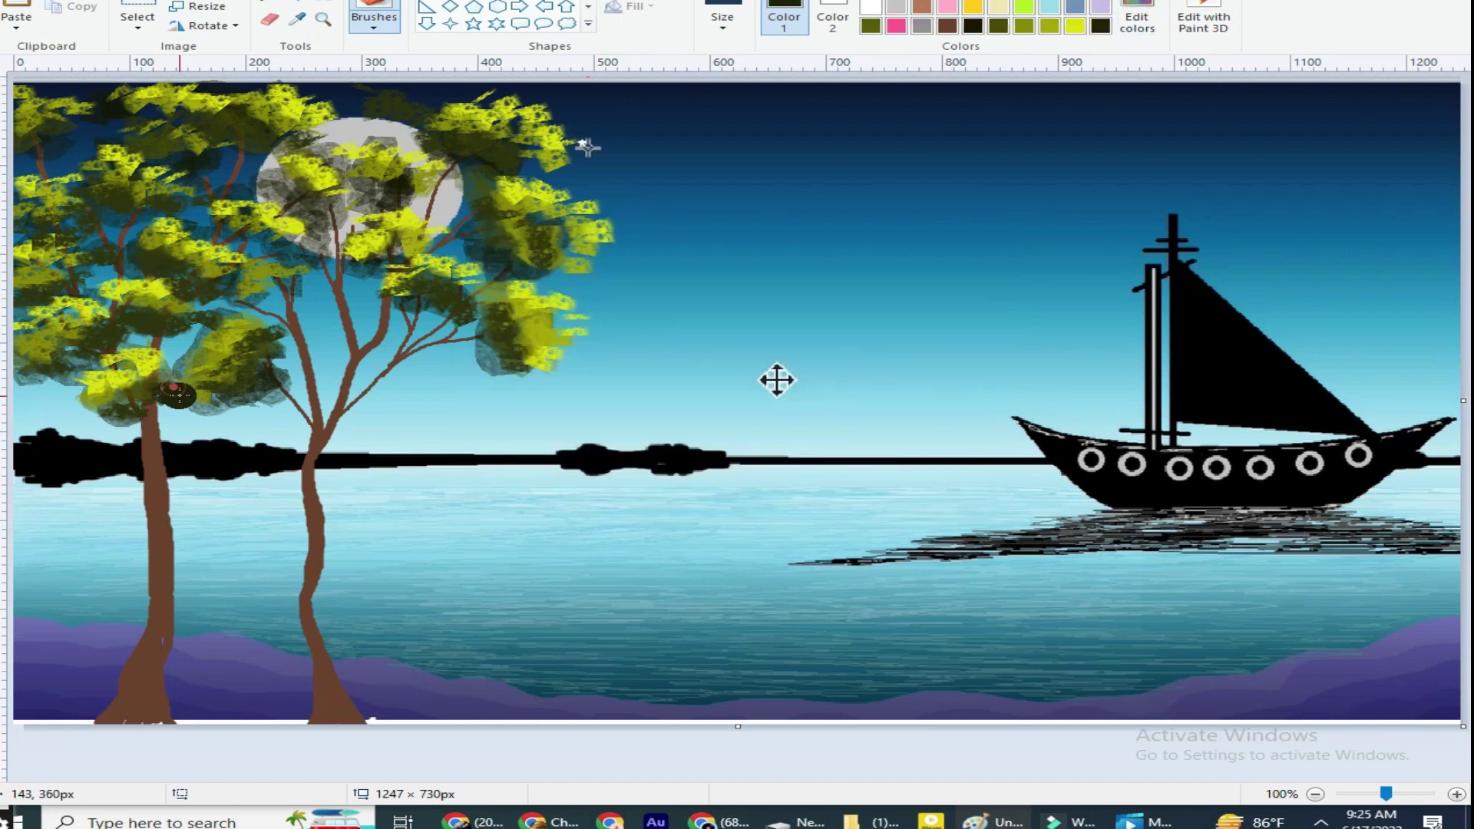
drag(461, 330, 453, 343)
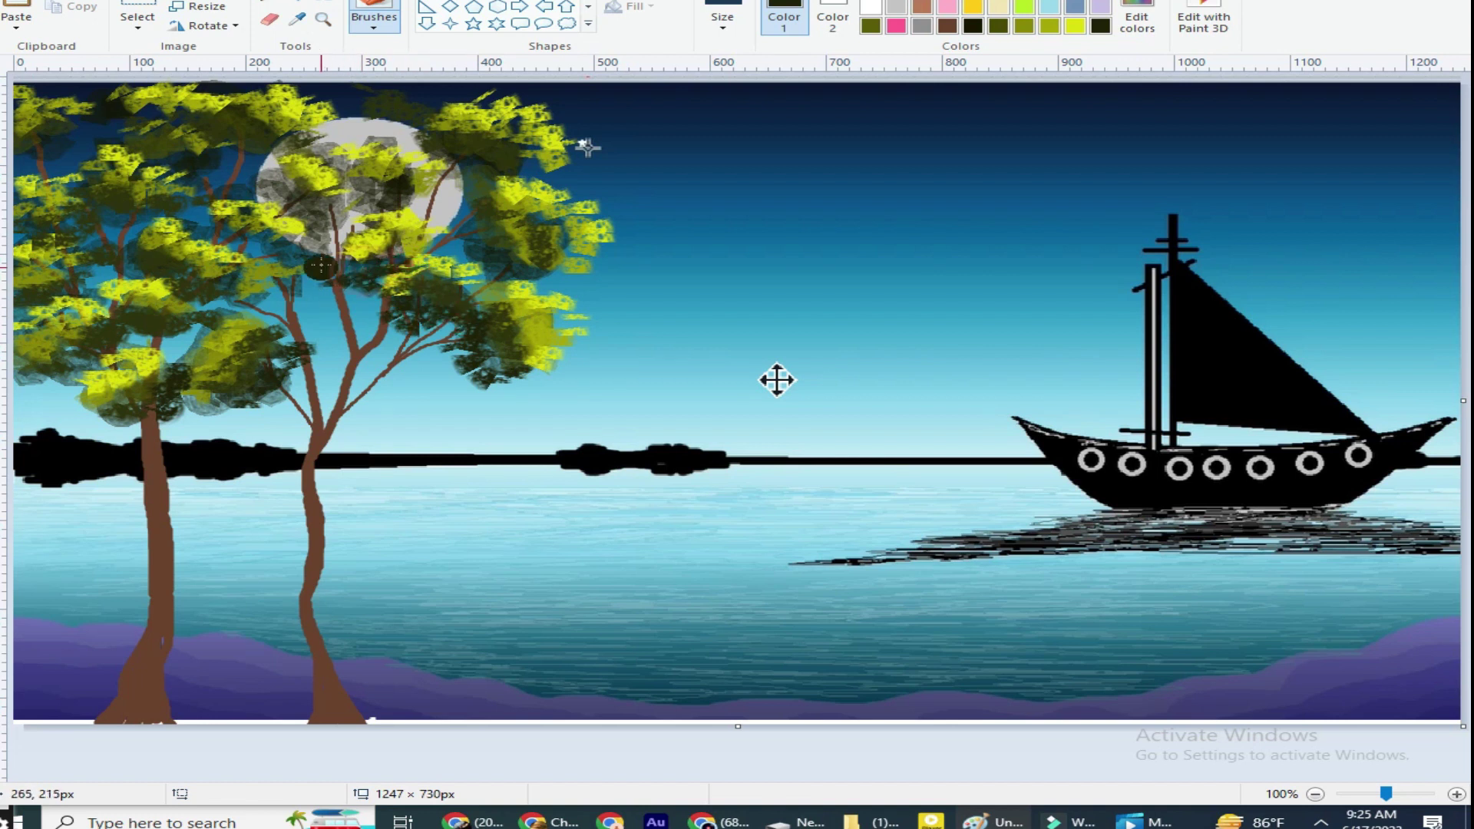
mouse_move(121, 231)
mouse_down()
mouse_move(77, 124)
mouse_move(503, 269)
mouse_move(490, 170)
mouse_up()
drag(201, 128, 324, 135)
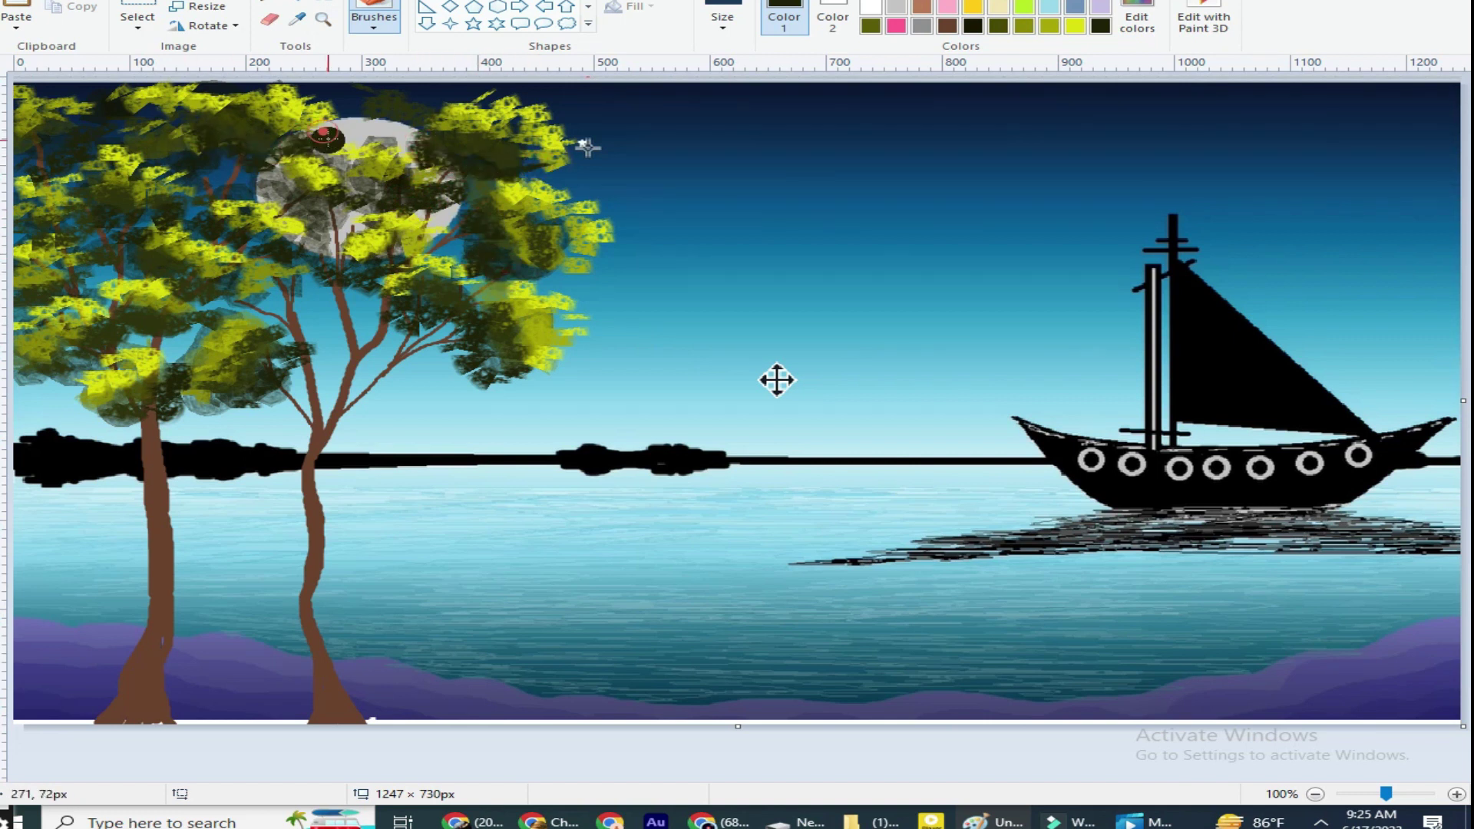
click(79, 281)
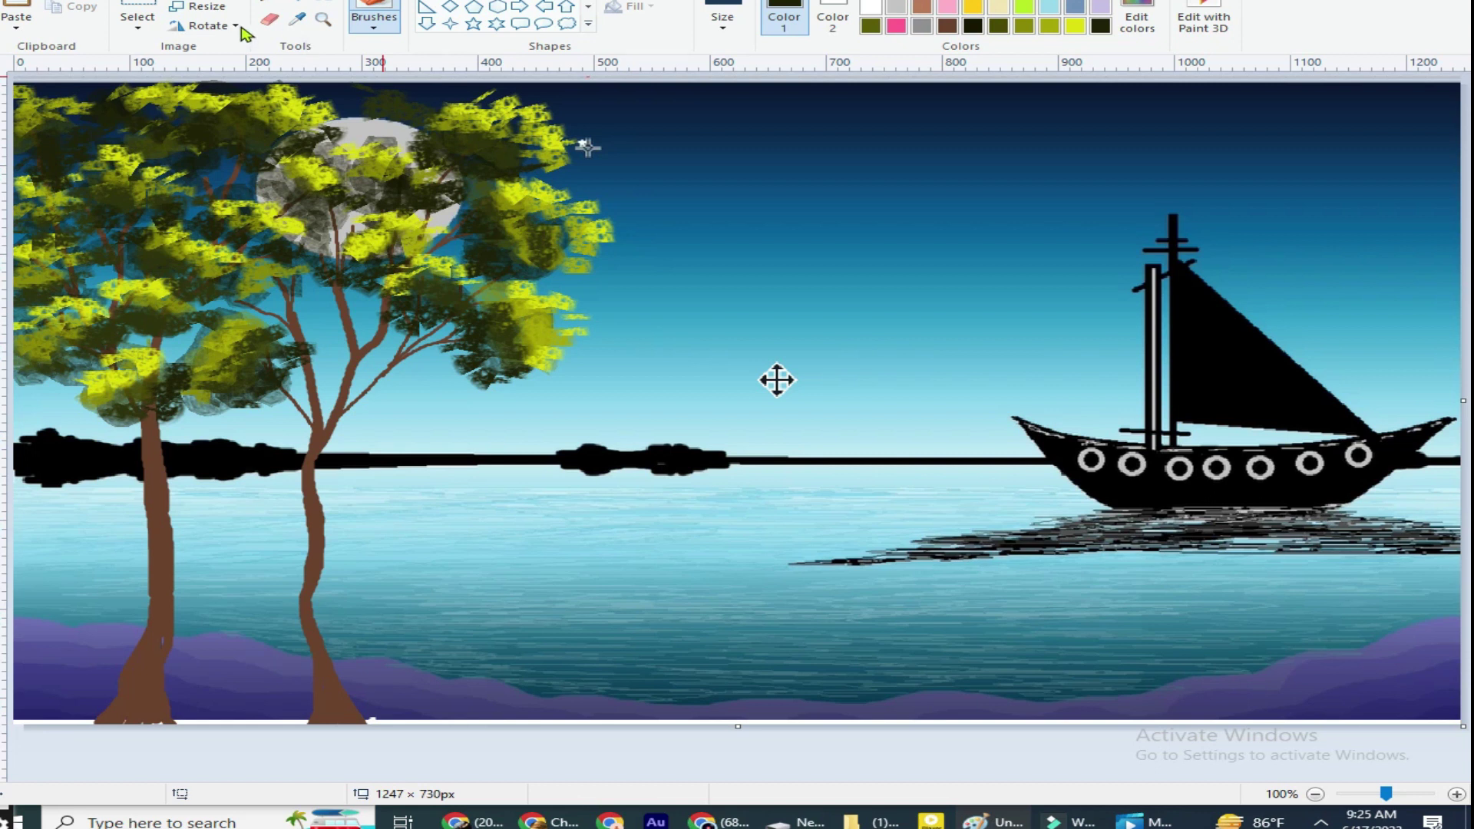
Free-form select the left tree crown, copy it into the sky and shrink it to about 85×137 px.
click(137, 28)
click(188, 86)
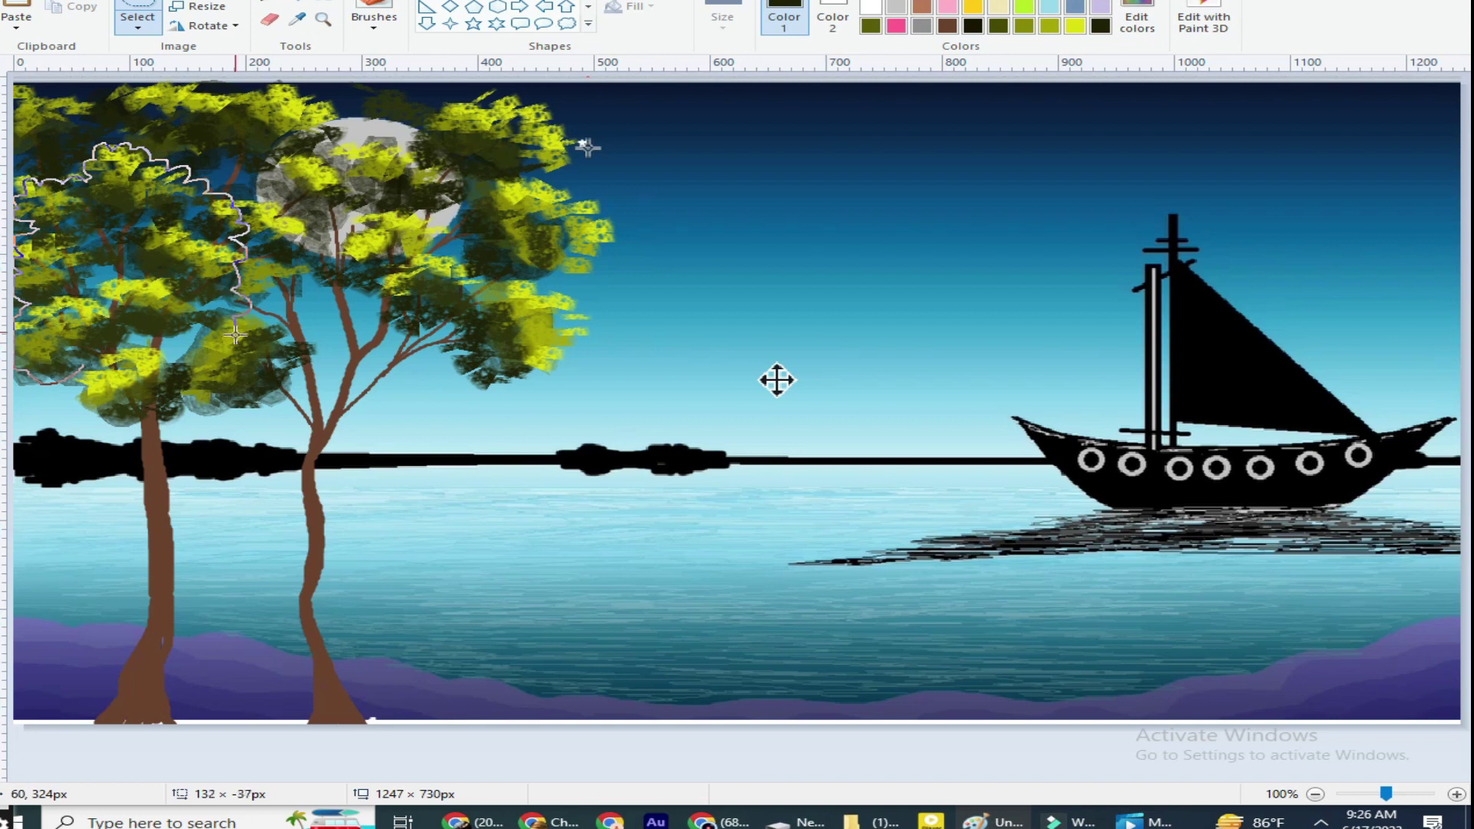
mouse_move(94, 352)
mouse_down()
mouse_move(99, 253)
mouse_move(884, 395)
mouse_move(913, 334)
mouse_move(787, 320)
mouse_up()
drag(895, 230, 823, 302)
mouse_move(776, 357)
mouse_down()
mouse_move(782, 378)
mouse_move(718, 377)
mouse_up()
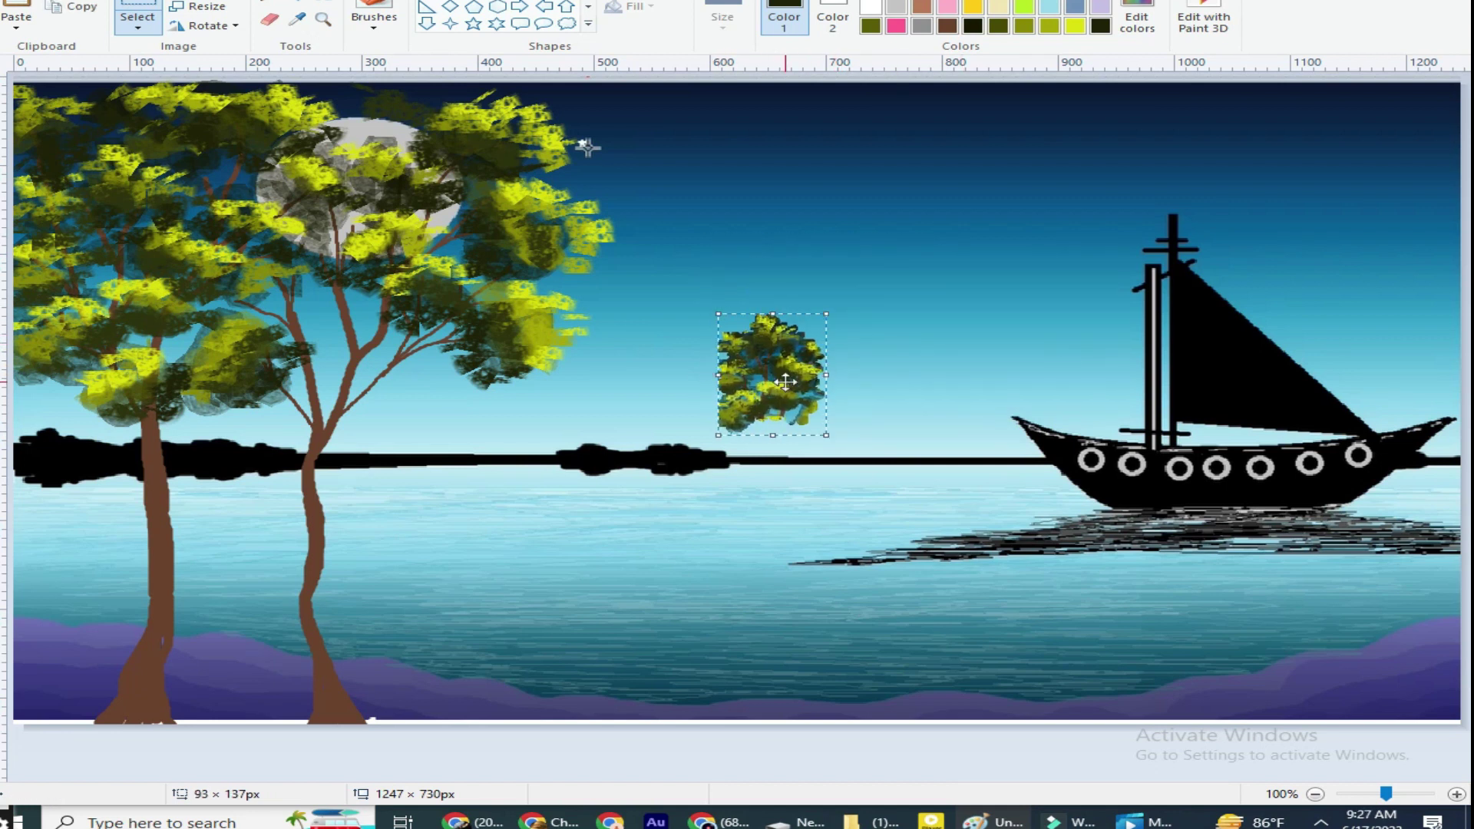
Paste two more crown copies beside the first small tree on the horizon.
right_click(776, 353)
right_click(715, 293)
click(774, 343)
drag(190, 187, 879, 336)
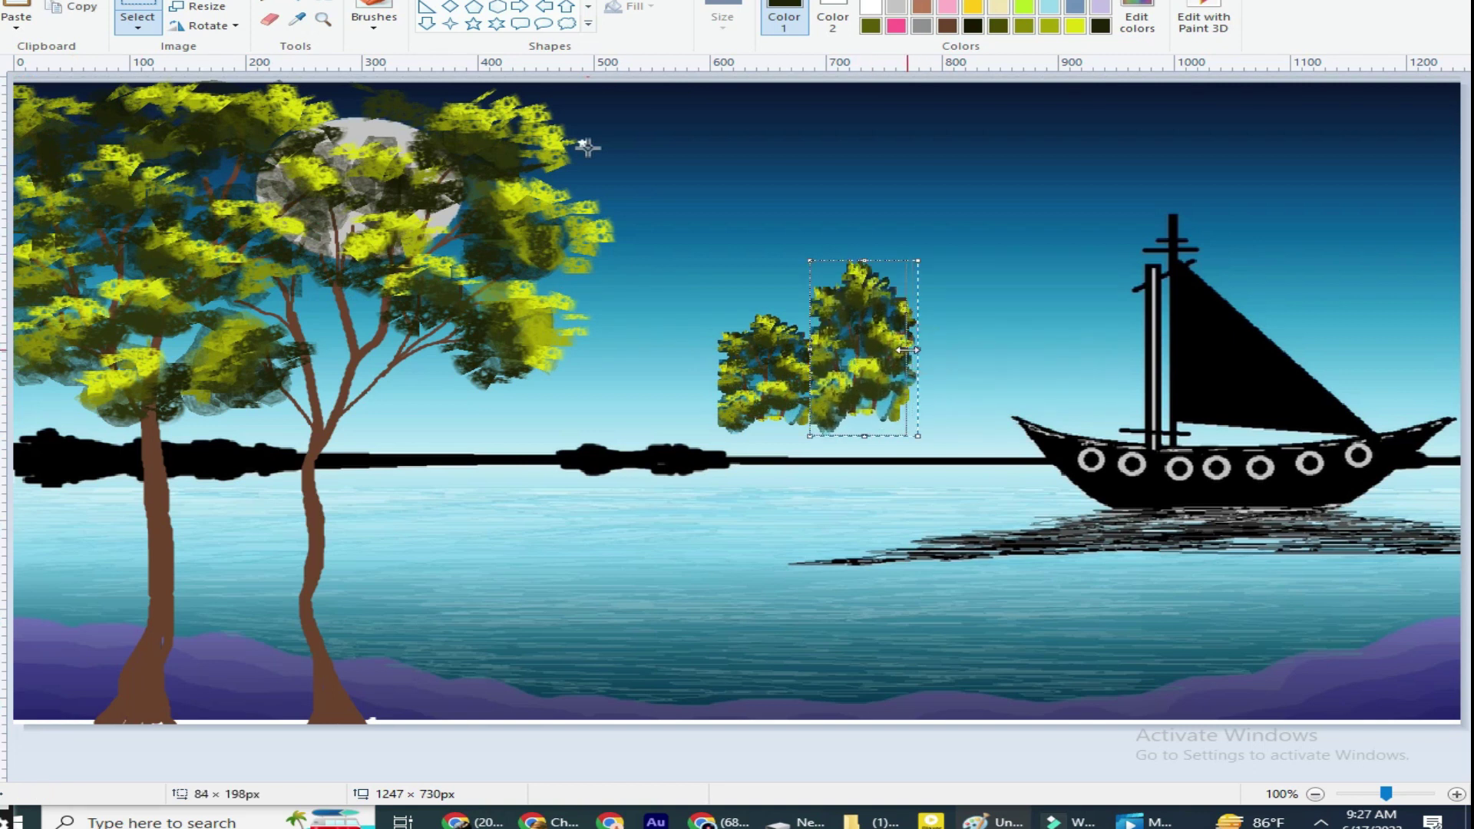
right_click(649, 278)
click(708, 333)
mouse_move(69, 139)
mouse_down()
mouse_move(921, 397)
mouse_move(956, 380)
mouse_move(929, 381)
mouse_up()
Add a 93×88 px crown left of the group and another at the right edge beside the boat.
right_click(587, 364)
click(638, 418)
drag(69, 139, 645, 368)
mouse_move(662, 313)
mouse_down()
mouse_move(665, 361)
mouse_move(650, 372)
mouse_up()
key(ctrl+v)
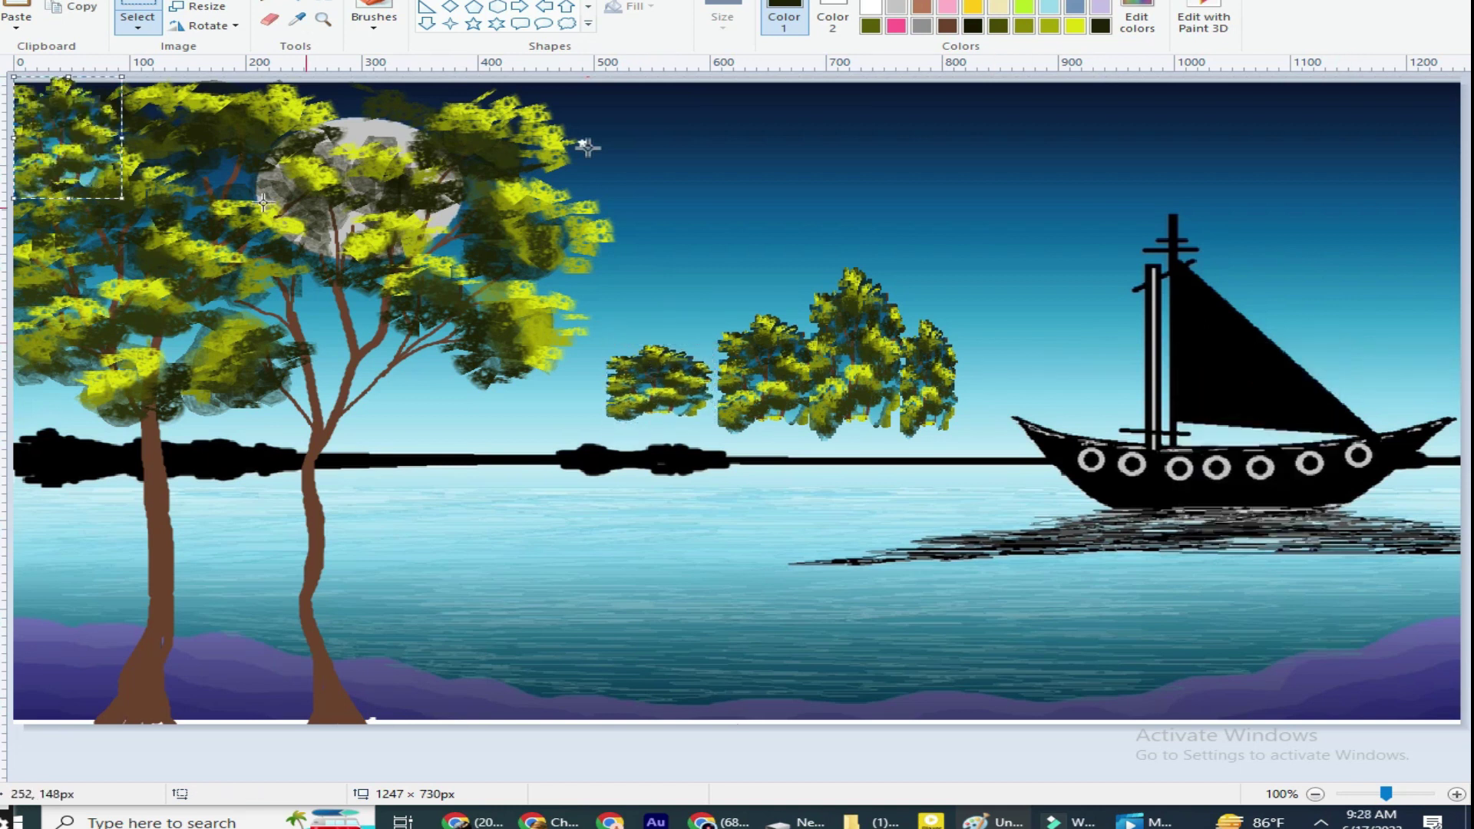
drag(67, 138, 1401, 367)
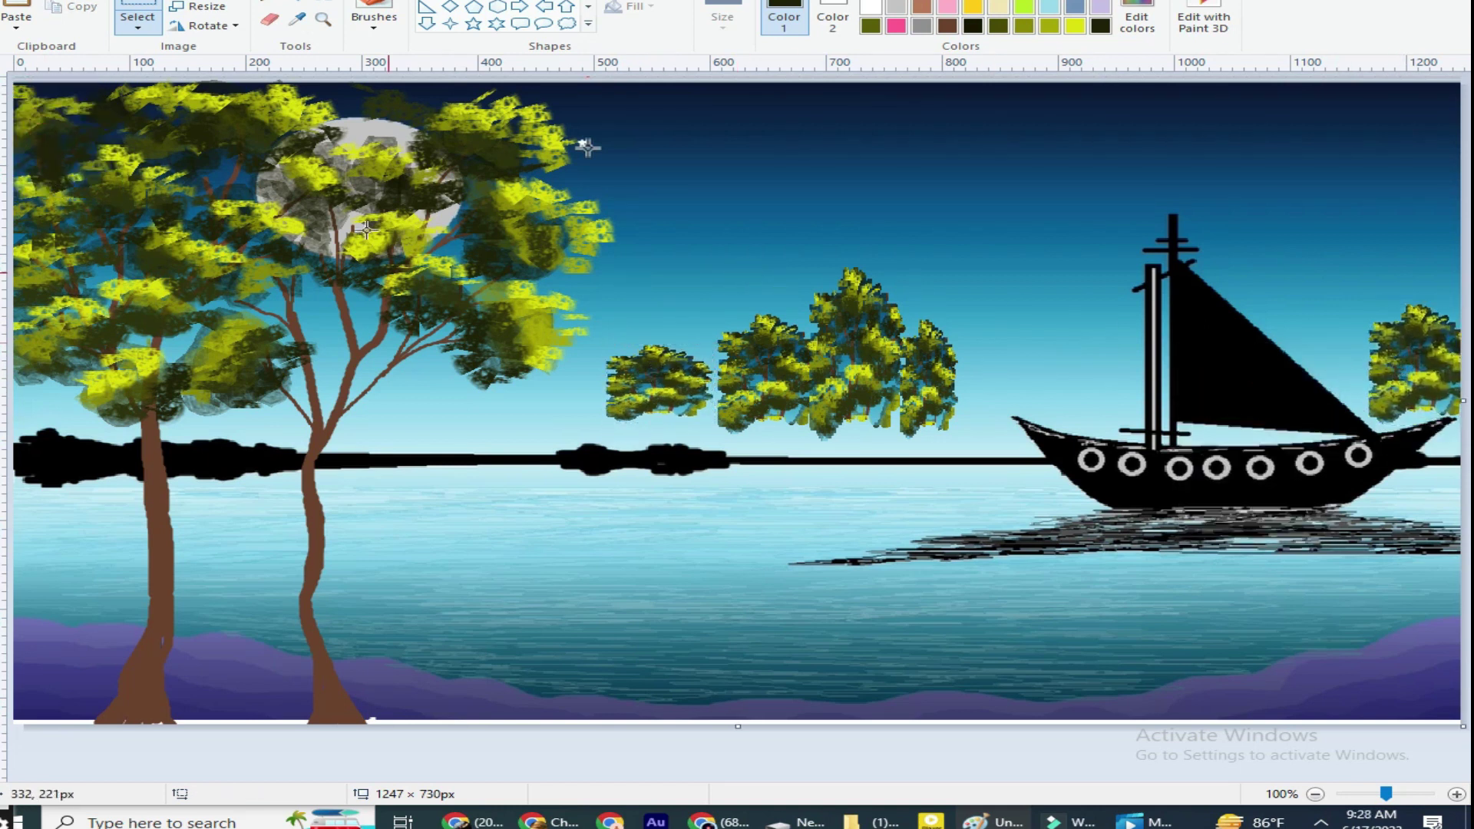
Set up a brown brush with a thin stroke for painting the small trees' trunks.
click(297, 19)
click(315, 507)
click(374, 15)
click(722, 19)
click(721, 115)
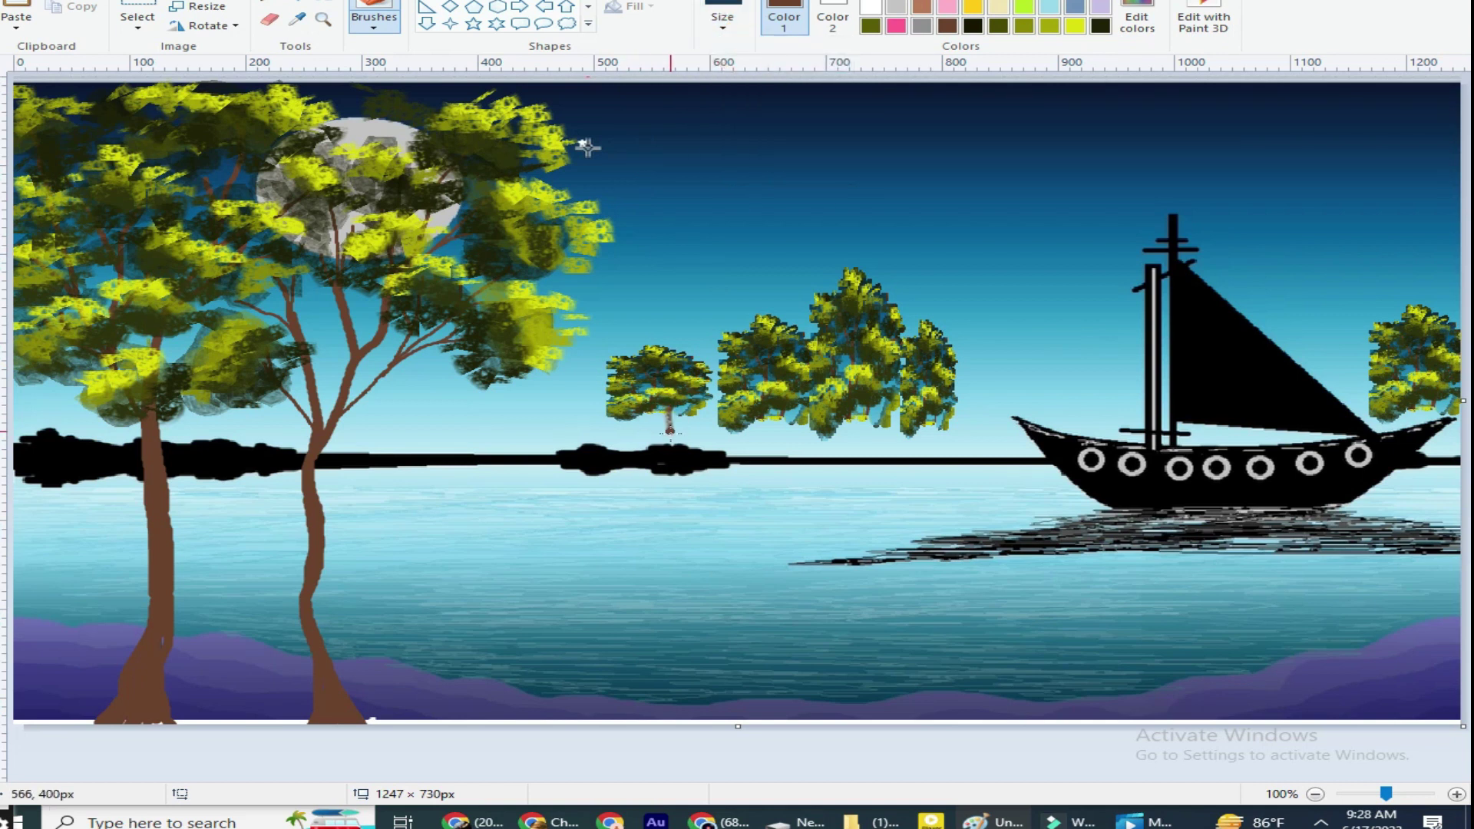
click(374, 26)
click(407, 84)
click(722, 19)
click(722, 107)
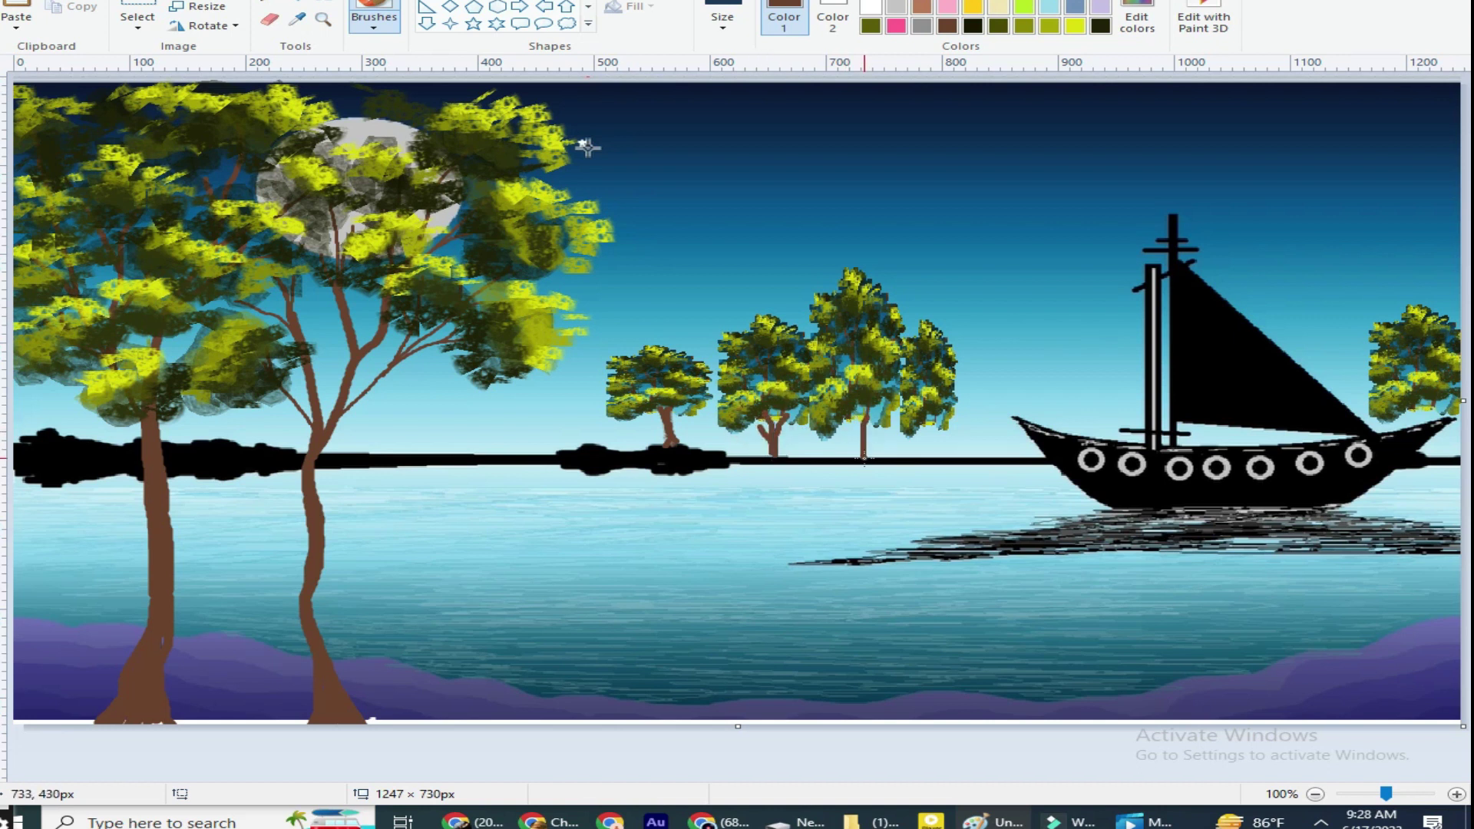
click(722, 20)
click(767, 89)
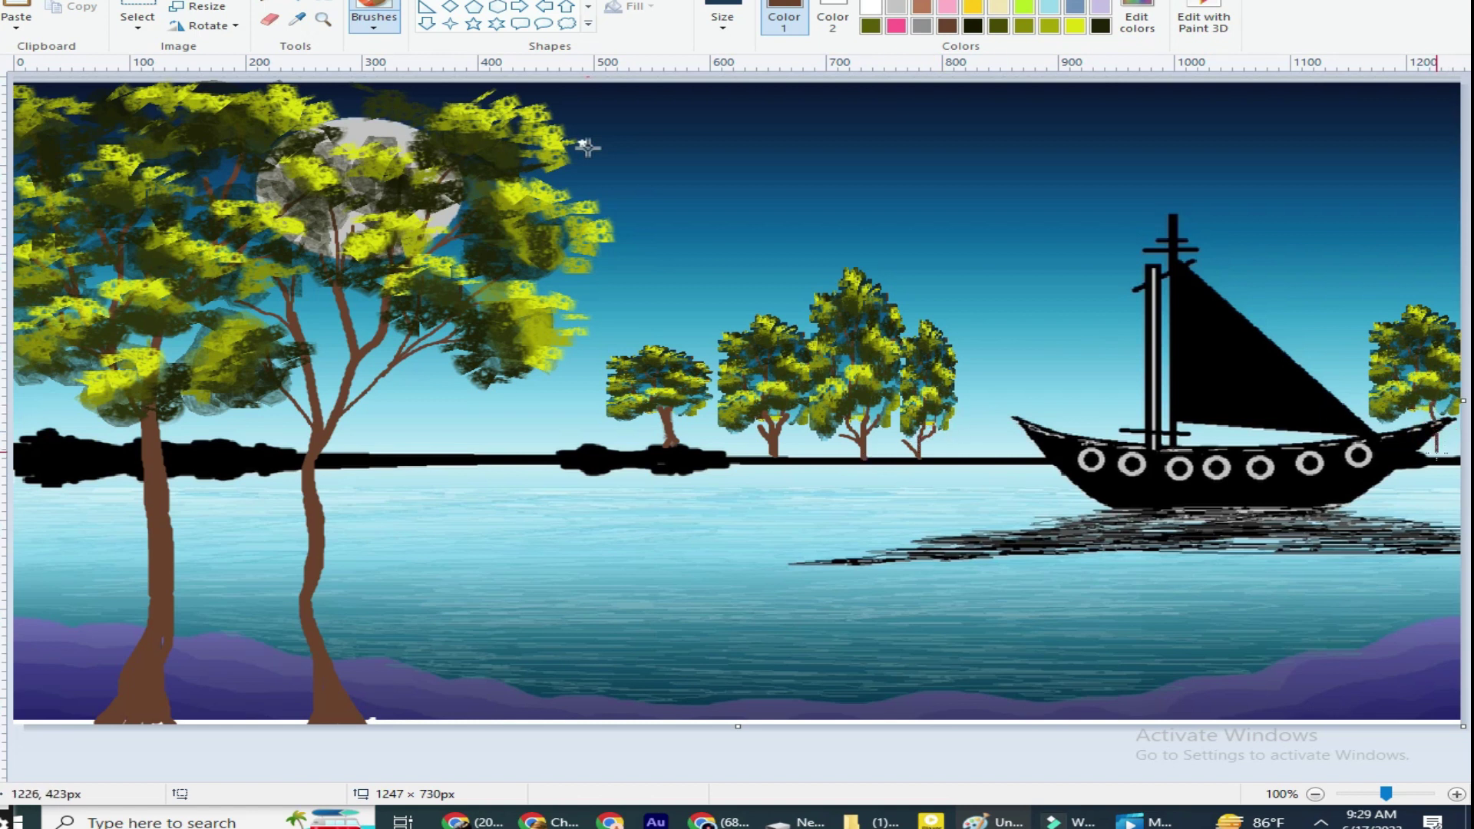
Paste a tree beside the boat's sail and enlarge it to 138×172 px.
click(7, 10)
mouse_move(67, 137)
mouse_down()
mouse_move(1328, 273)
mouse_move(1364, 254)
mouse_move(1267, 265)
mouse_up()
drag(1344, 206, 1343, 165)
mouse_move(1334, 234)
mouse_down()
mouse_move(1336, 263)
mouse_move(1352, 261)
mouse_up()
click(945, 207)
click(374, 23)
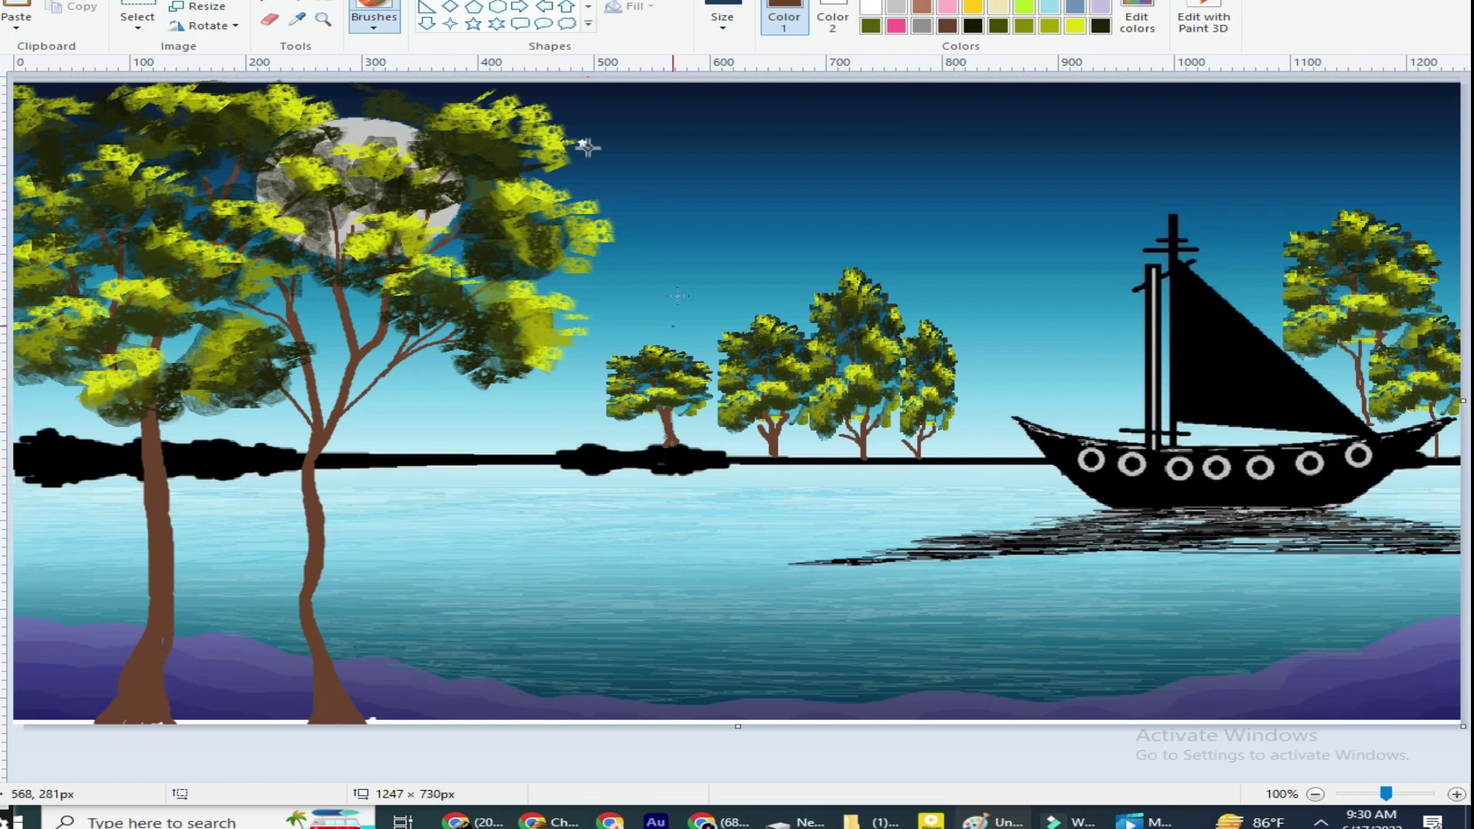
click(722, 16)
click(739, 74)
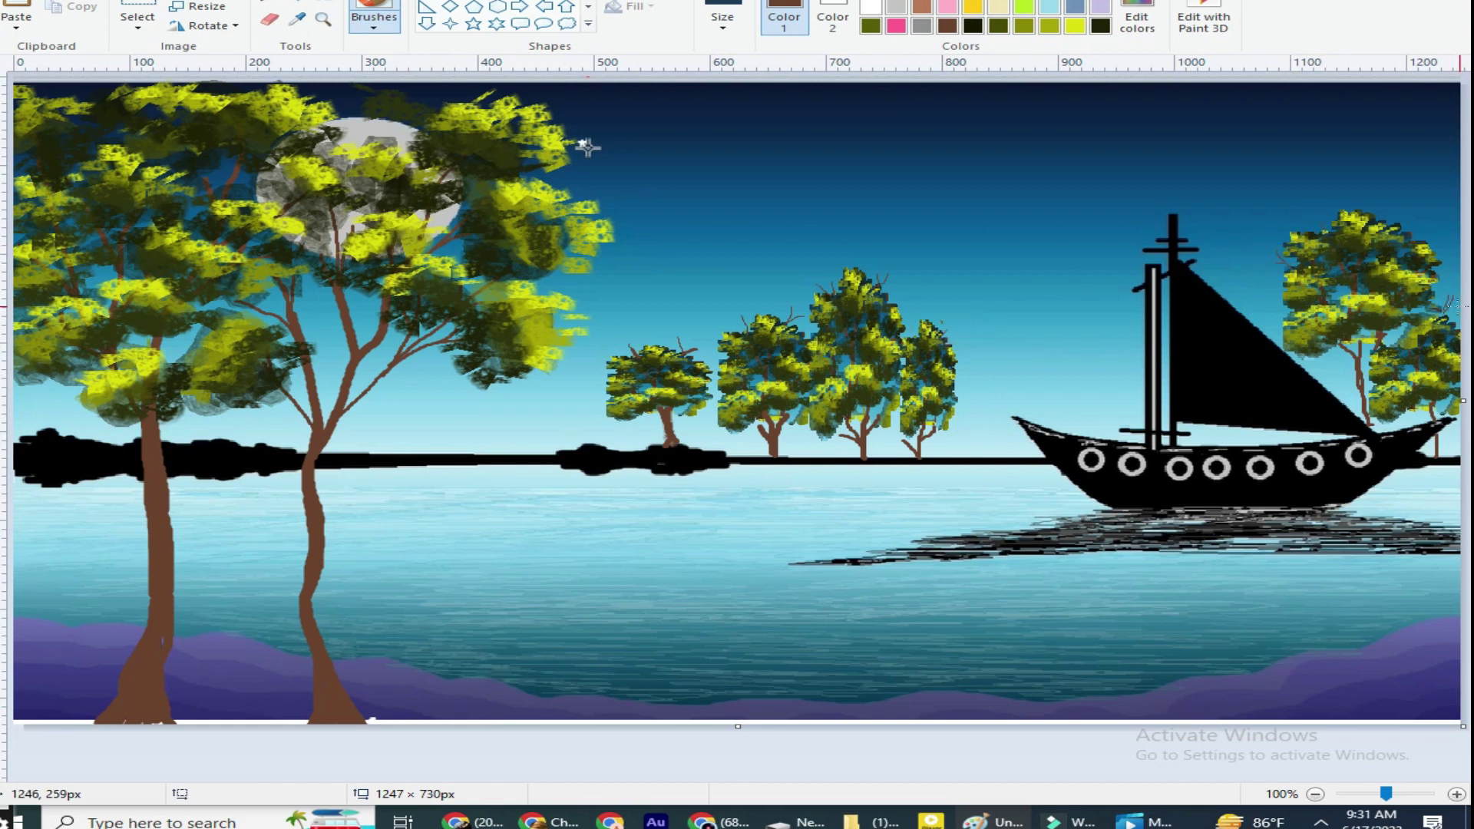
Flip the right-hand tree top horizontally and nudge it slightly left and down.
click(138, 17)
drag(1285, 198, 1394, 320)
click(203, 25)
click(229, 125)
drag(1340, 268, 1312, 274)
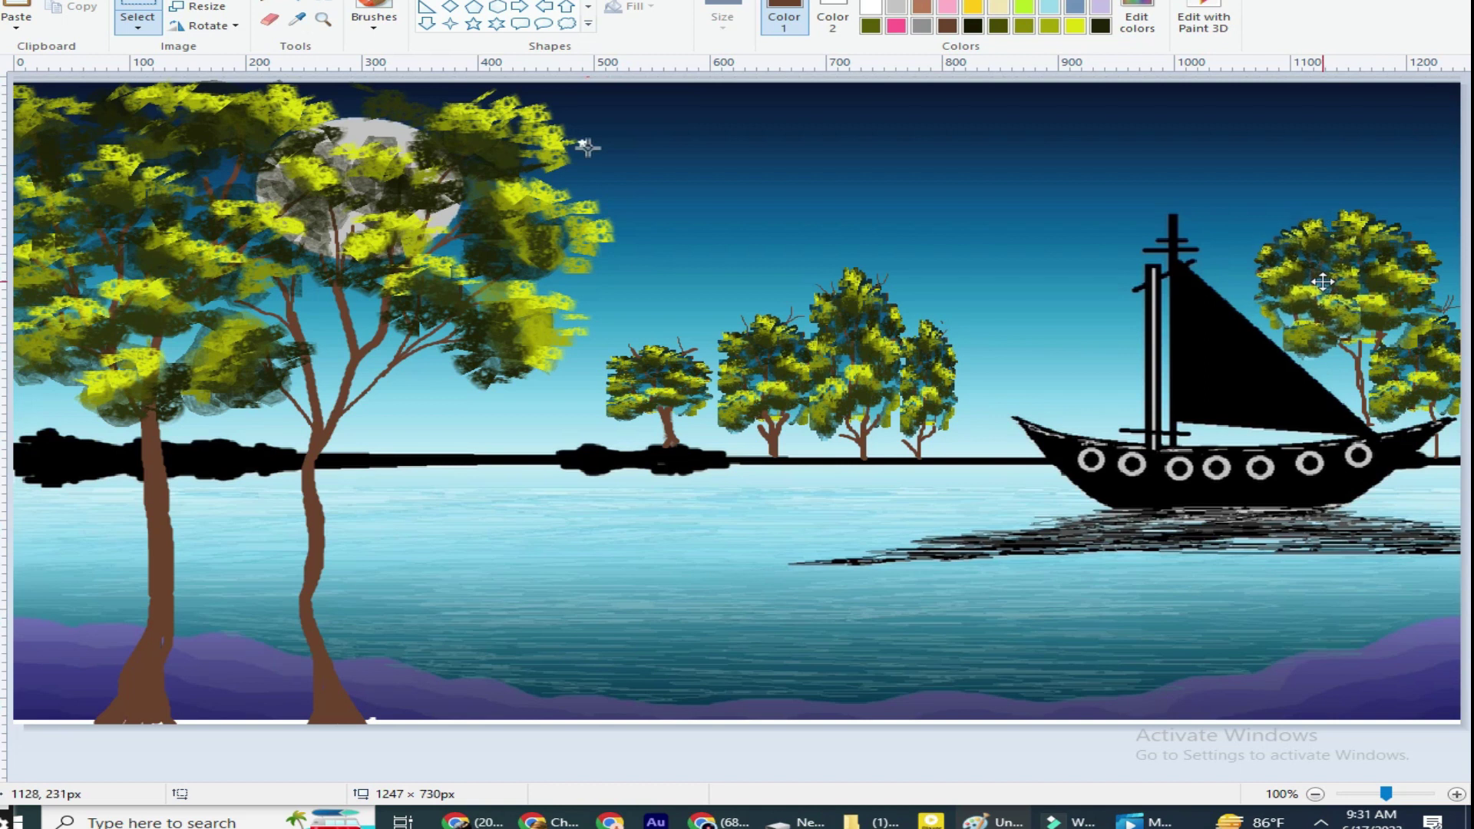
Paste a small tree fragment at the canvas's right edge.
right_click(684, 151)
click(726, 207)
drag(35, 107, 1453, 296)
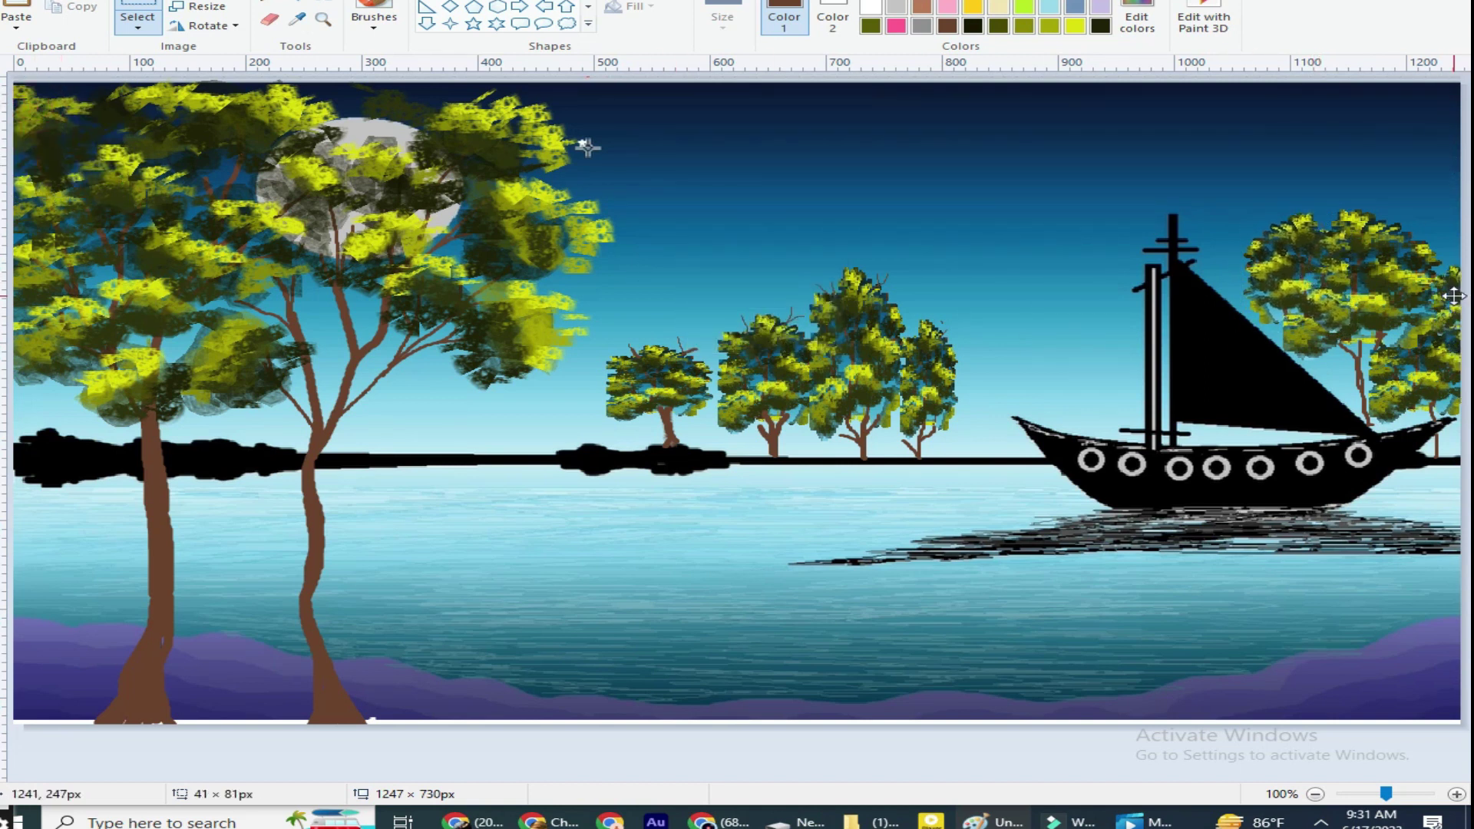
click(1077, 235)
With a thicker brown brush, paint short side branches onto the lower foreground trunks.
click(374, 23)
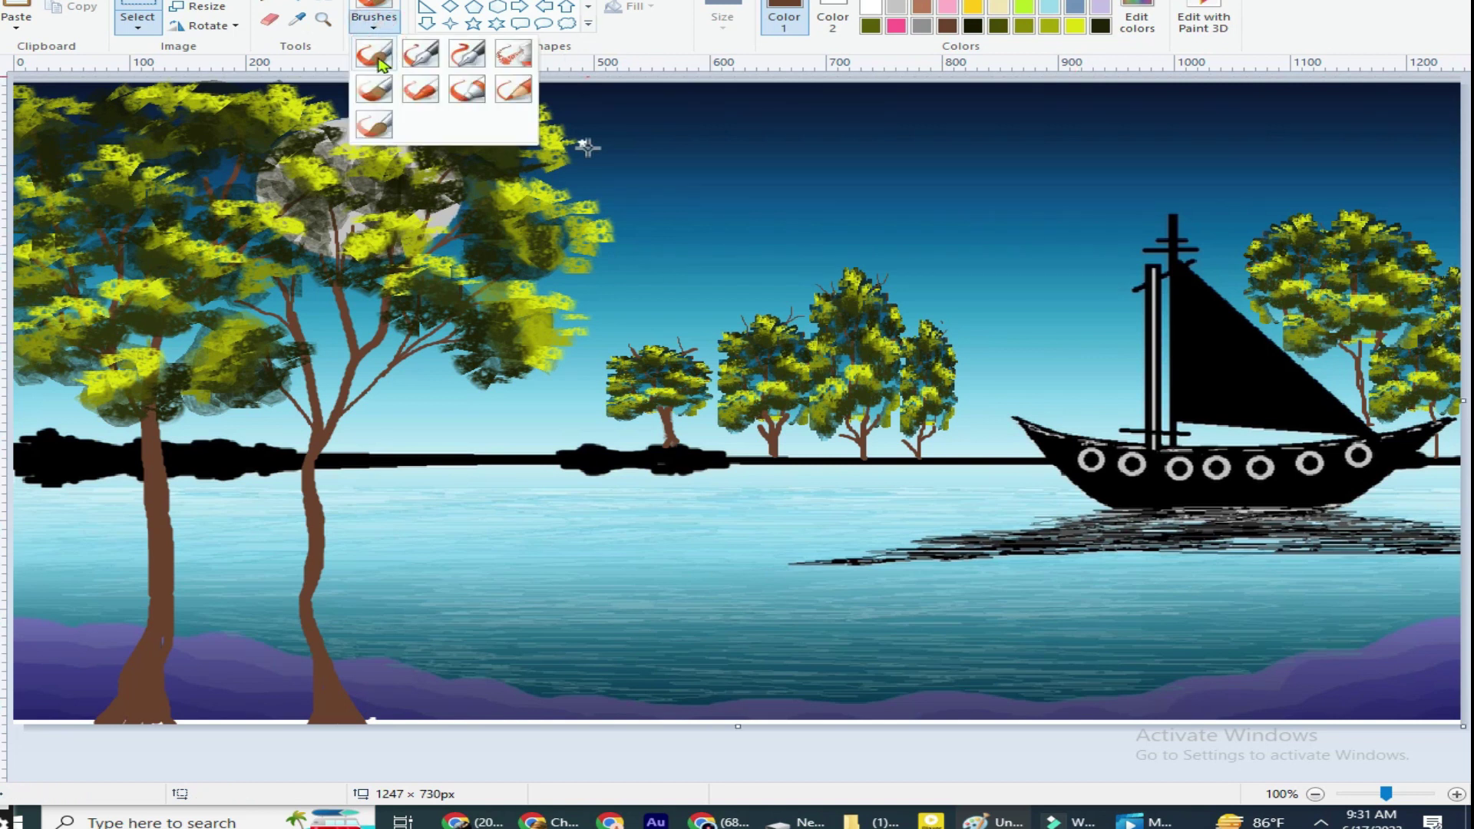
click(399, 77)
click(722, 23)
click(775, 154)
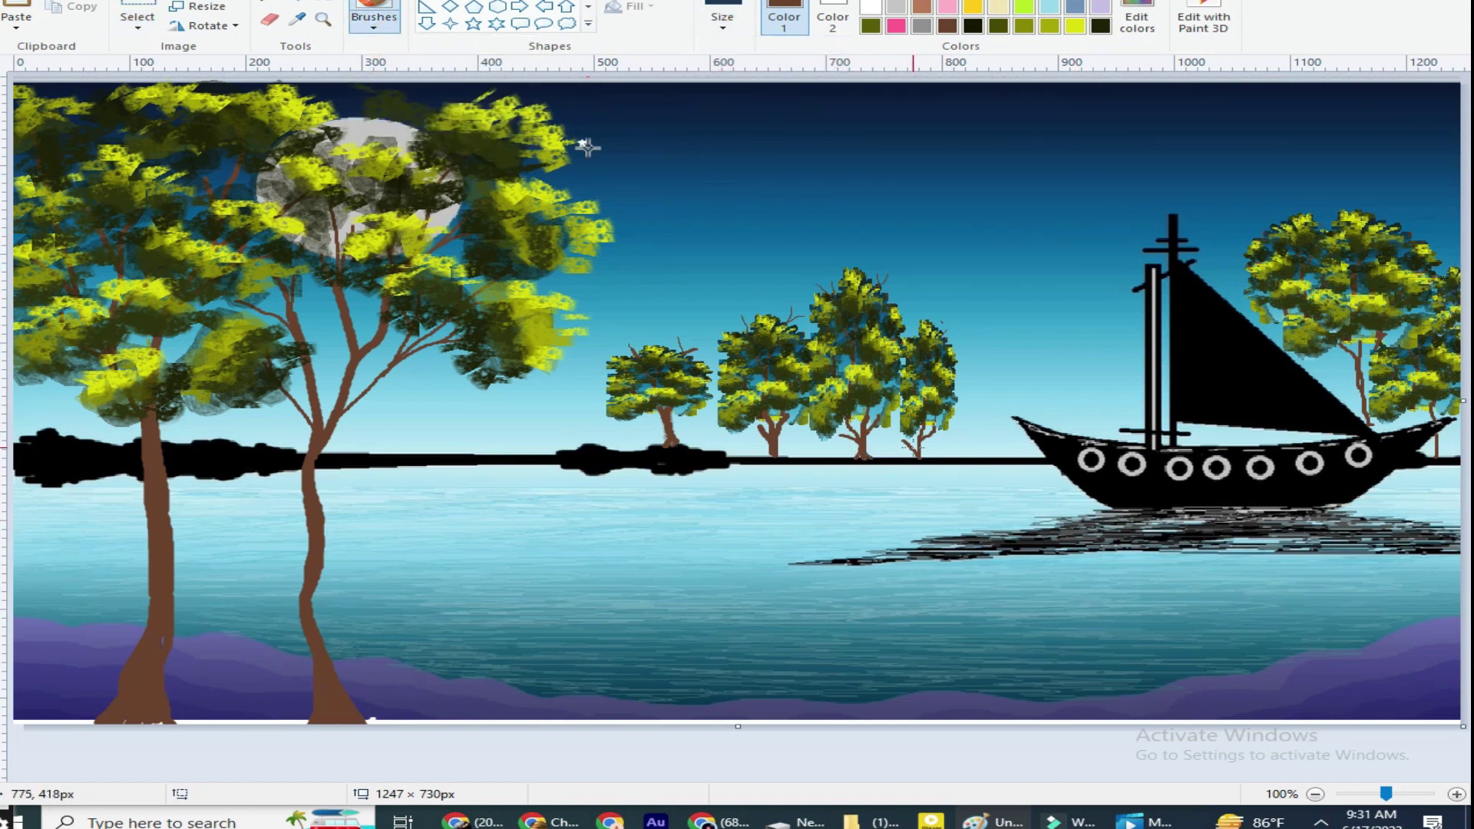
drag(681, 441, 681, 447)
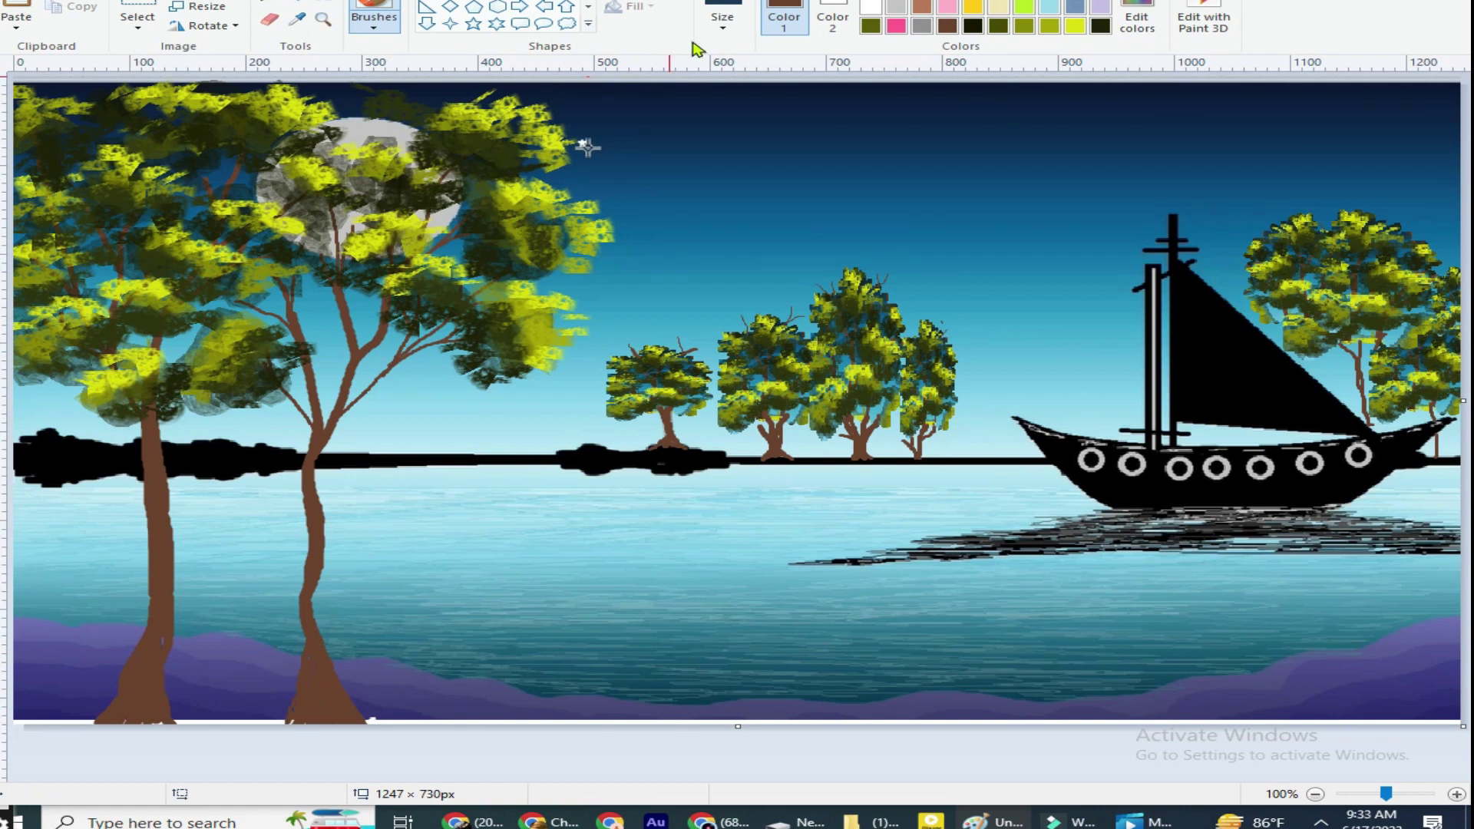
mouse_move(104, 530)
mouse_down()
mouse_move(146, 639)
mouse_move(110, 508)
mouse_move(137, 614)
mouse_up()
mouse_move(349, 575)
mouse_down()
mouse_move(326, 630)
mouse_move(345, 569)
mouse_up()
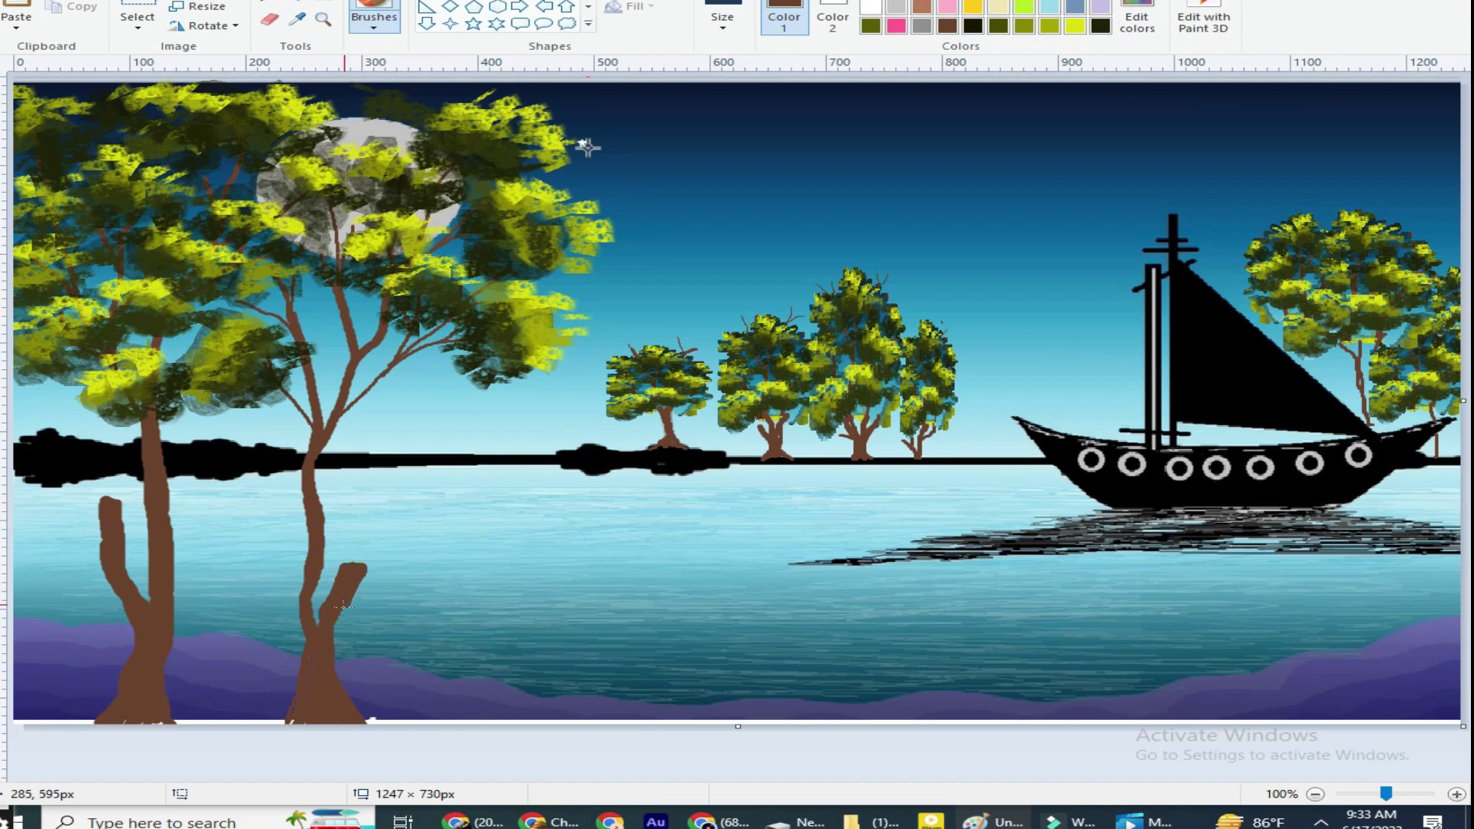
drag(281, 503, 301, 611)
Darken the right trunk below the shoreline and thicken the middle of the shoreline strip.
drag(316, 451, 306, 494)
drag(338, 292, 339, 401)
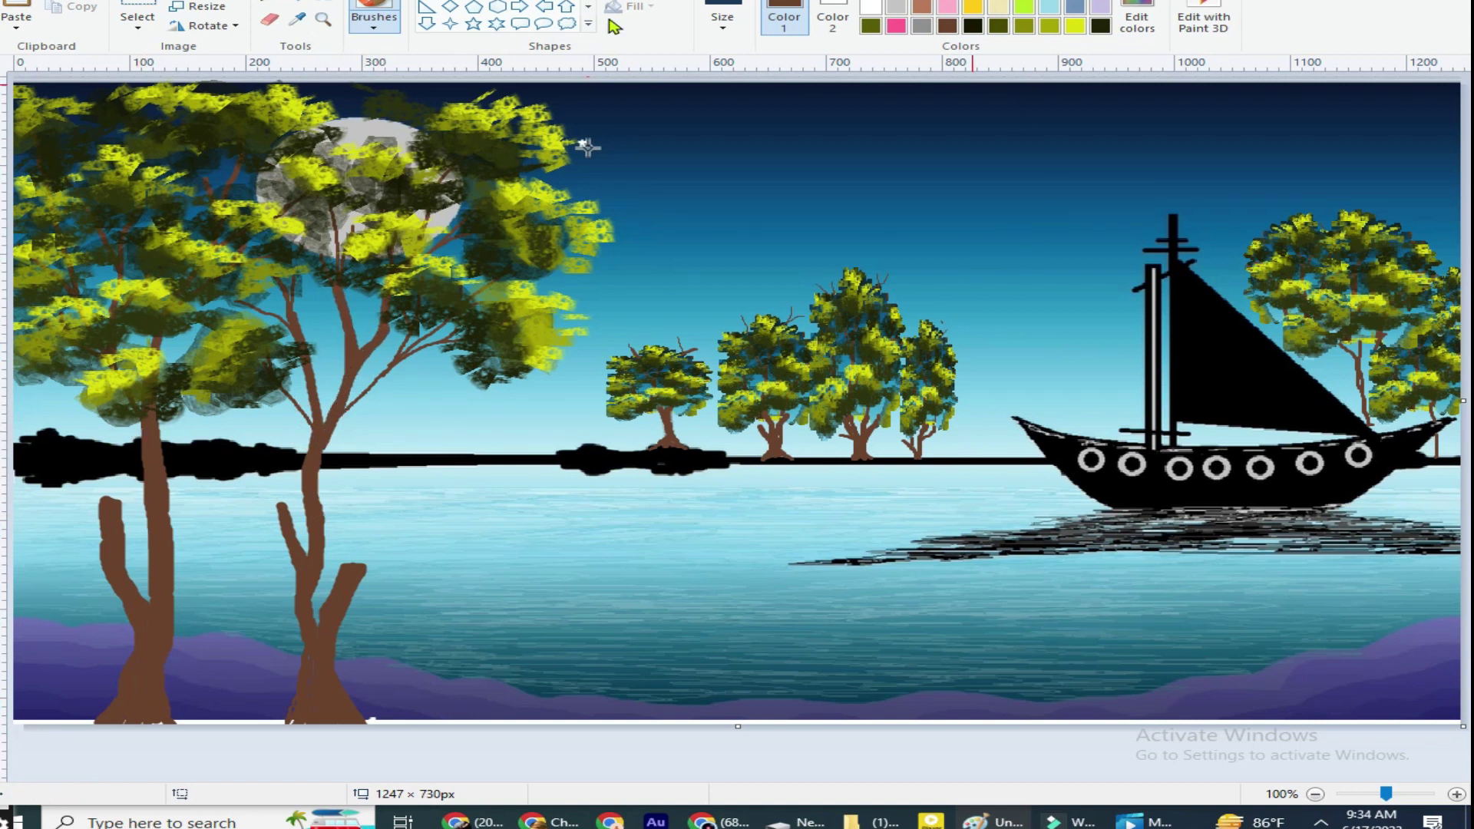
drag(591, 457, 403, 461)
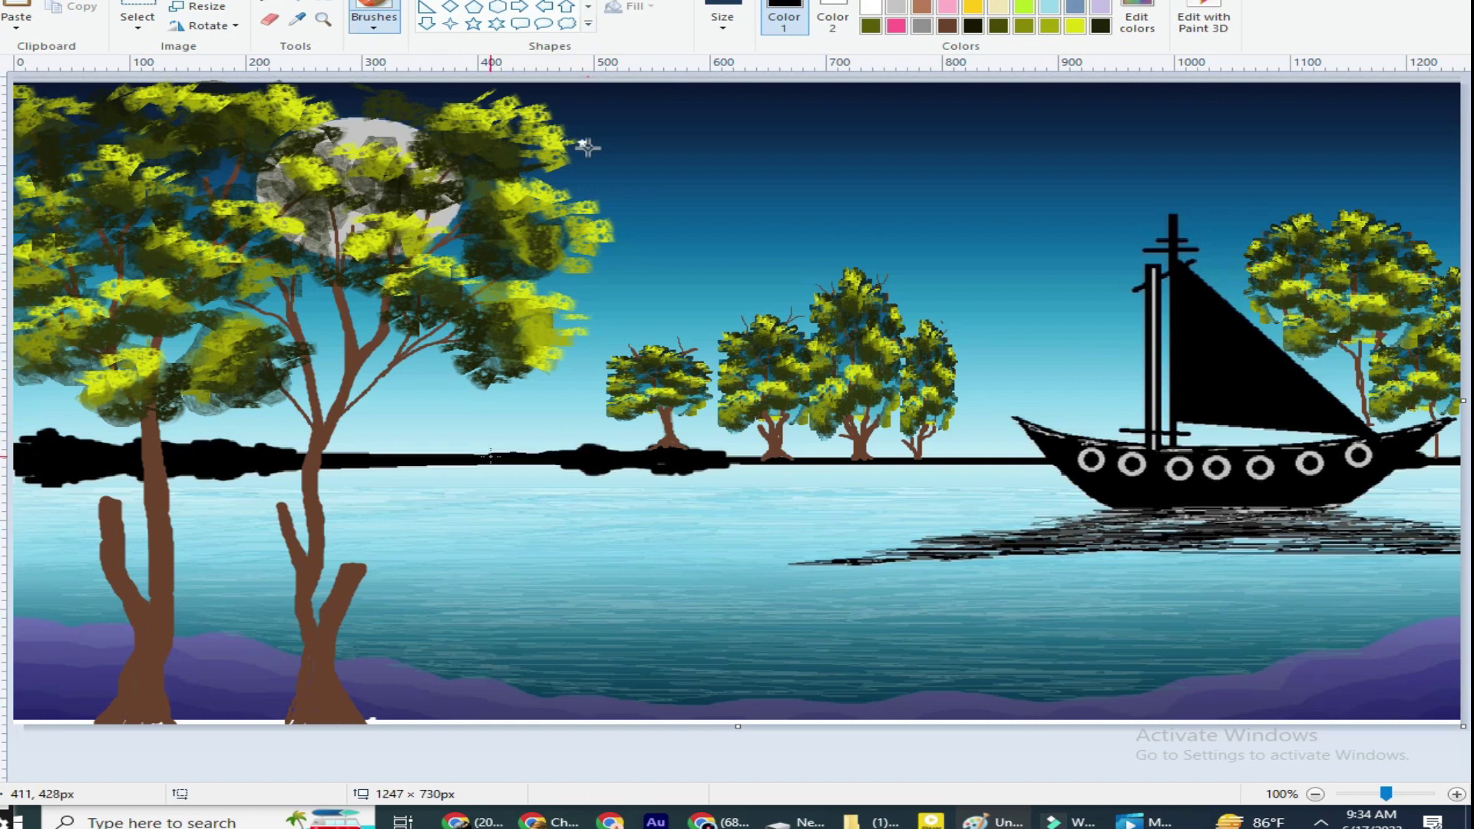
Widen the black shoreline at the far right and far left, adding a raised dark bump.
drag(739, 458, 1433, 460)
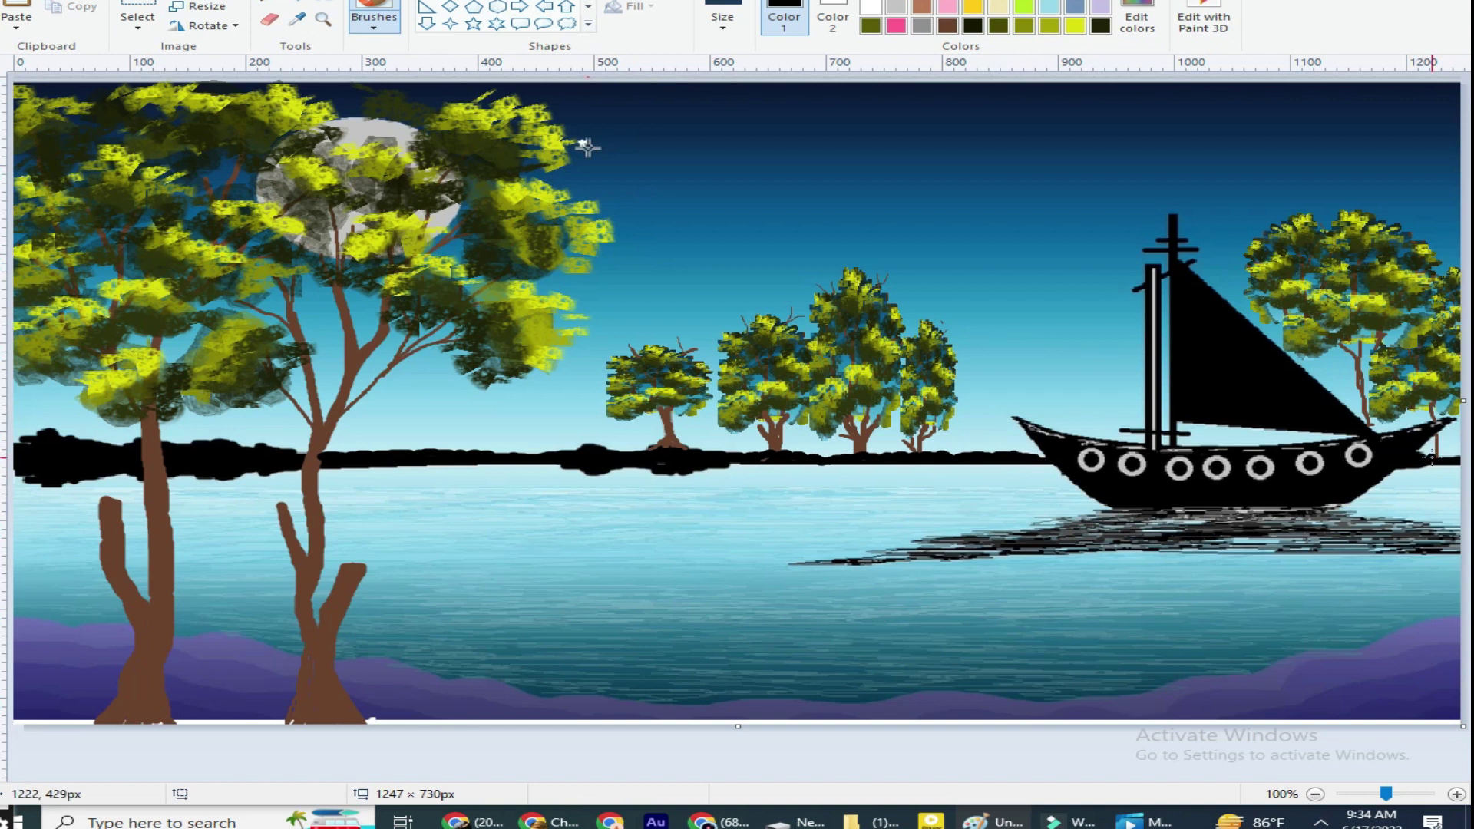
drag(17, 438, 275, 436)
mouse_move(676, 461)
mouse_down()
mouse_move(883, 464)
mouse_move(797, 462)
mouse_up()
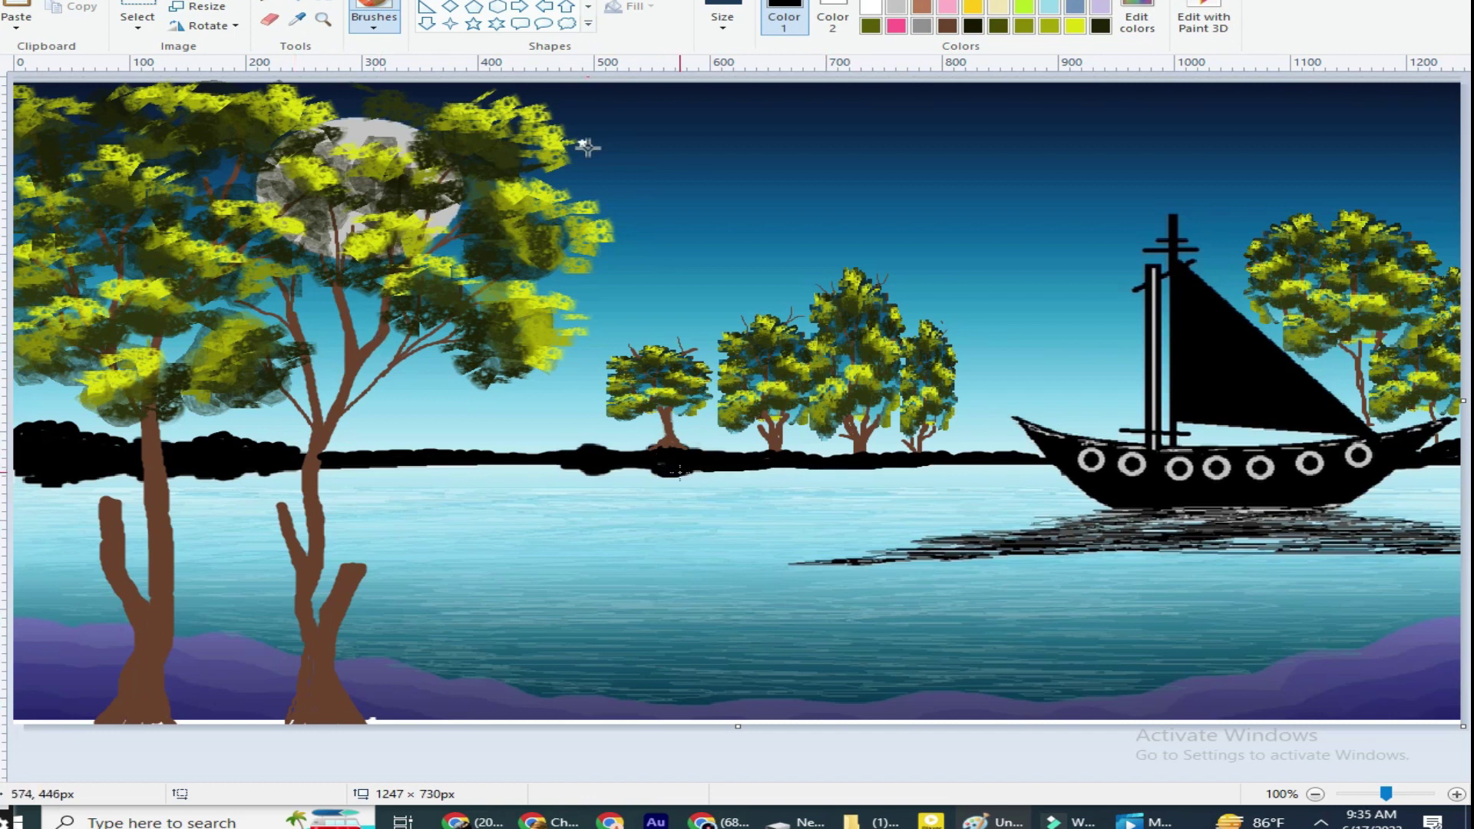
mouse_move(591, 469)
mouse_down()
mouse_move(564, 441)
mouse_move(626, 452)
mouse_up()
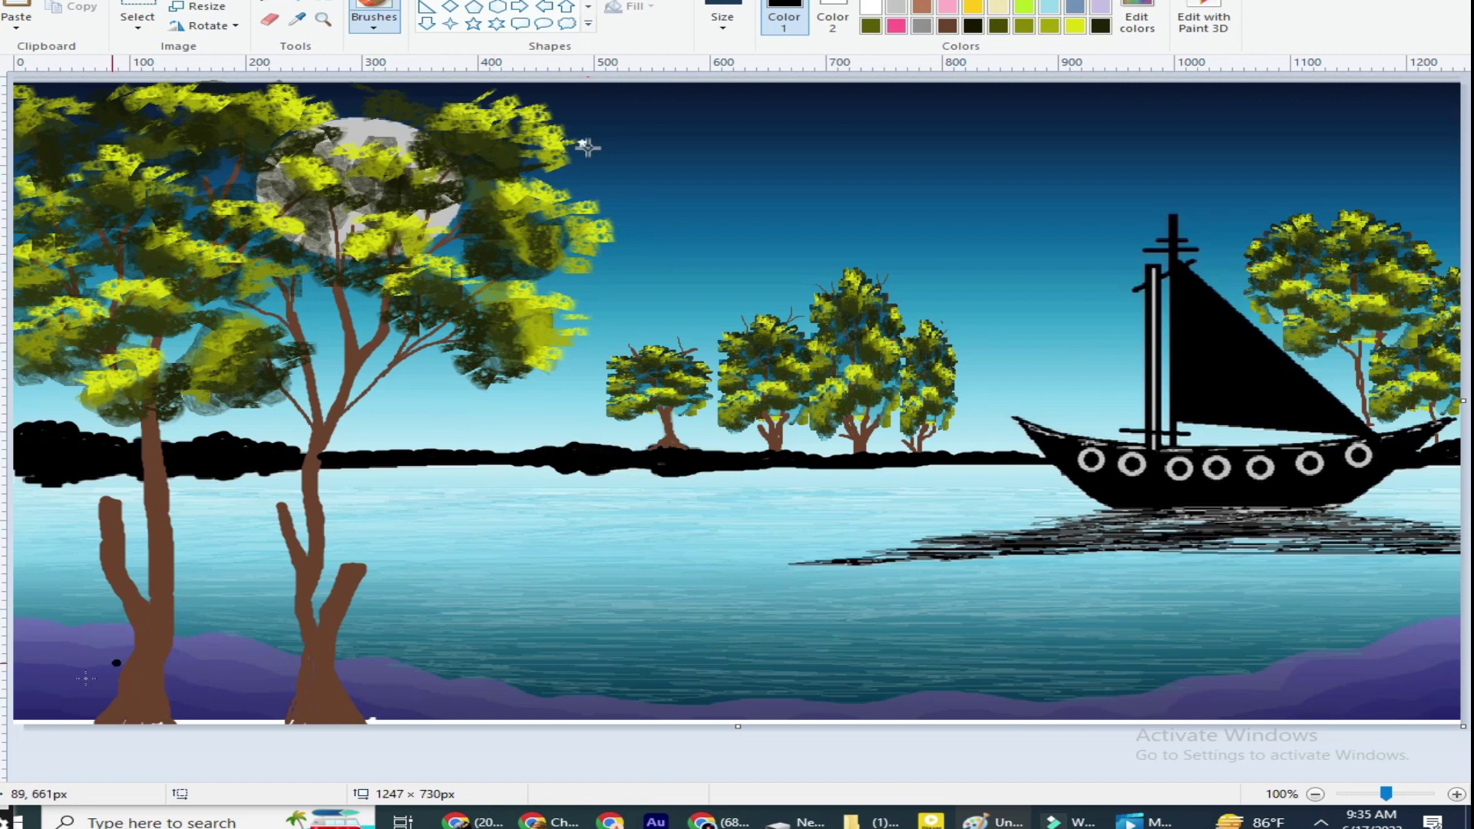
Switch back to Brushes, choosing a brush style and a thicker stroke size.
click(296, 6)
click(254, 684)
click(374, 27)
click(433, 60)
click(723, 23)
click(767, 115)
Paint a black ground strip and spiky grass blades across the canvas bottom.
mouse_move(238, 718)
mouse_down()
mouse_move(16, 703)
mouse_move(294, 722)
mouse_move(1459, 720)
mouse_move(457, 718)
mouse_move(701, 721)
mouse_up()
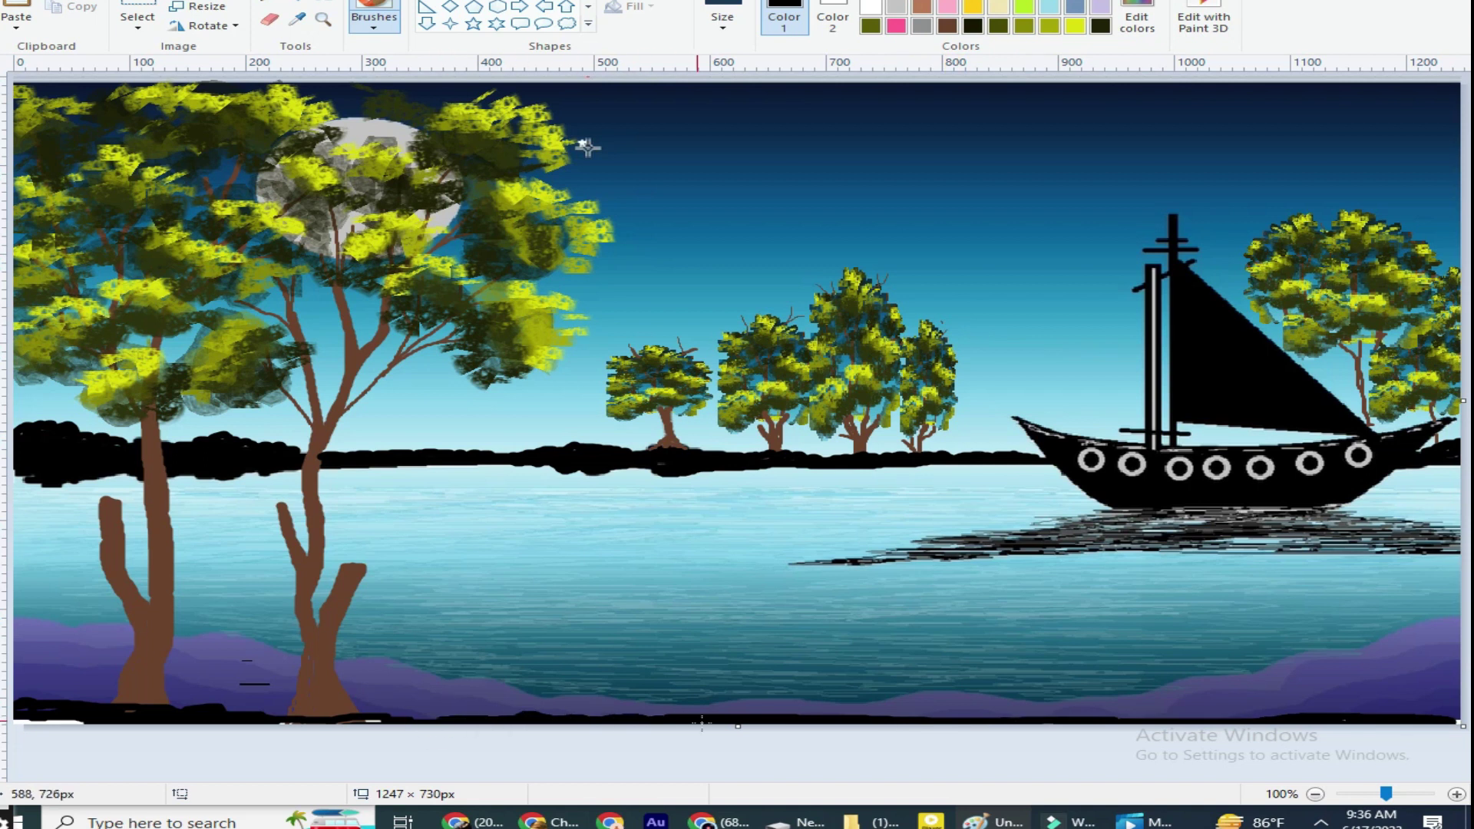
mouse_move(1120, 719)
mouse_down()
mouse_move(1177, 739)
mouse_move(1043, 719)
mouse_up()
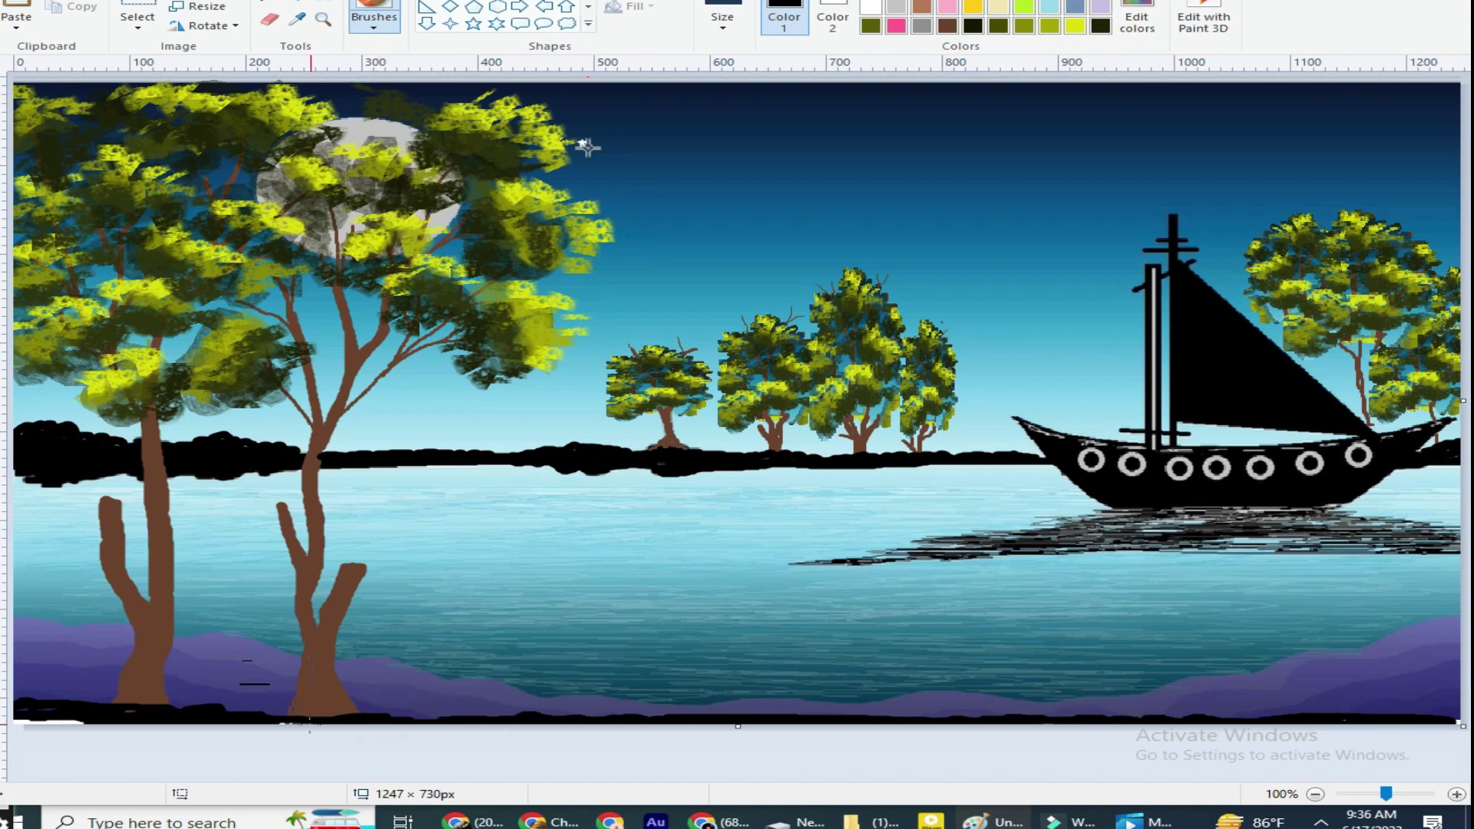
mouse_move(61, 700)
mouse_down()
mouse_move(115, 695)
mouse_move(48, 695)
mouse_move(244, 713)
mouse_move(306, 691)
mouse_move(413, 708)
mouse_move(471, 707)
mouse_move(461, 692)
mouse_move(599, 711)
mouse_move(639, 708)
mouse_move(588, 705)
mouse_move(775, 705)
mouse_up()
mouse_move(606, 704)
mouse_down()
mouse_move(793, 695)
mouse_move(1293, 717)
mouse_move(1359, 698)
mouse_move(1330, 692)
mouse_move(1459, 707)
mouse_move(1353, 673)
mouse_move(1316, 698)
mouse_move(1267, 695)
mouse_up()
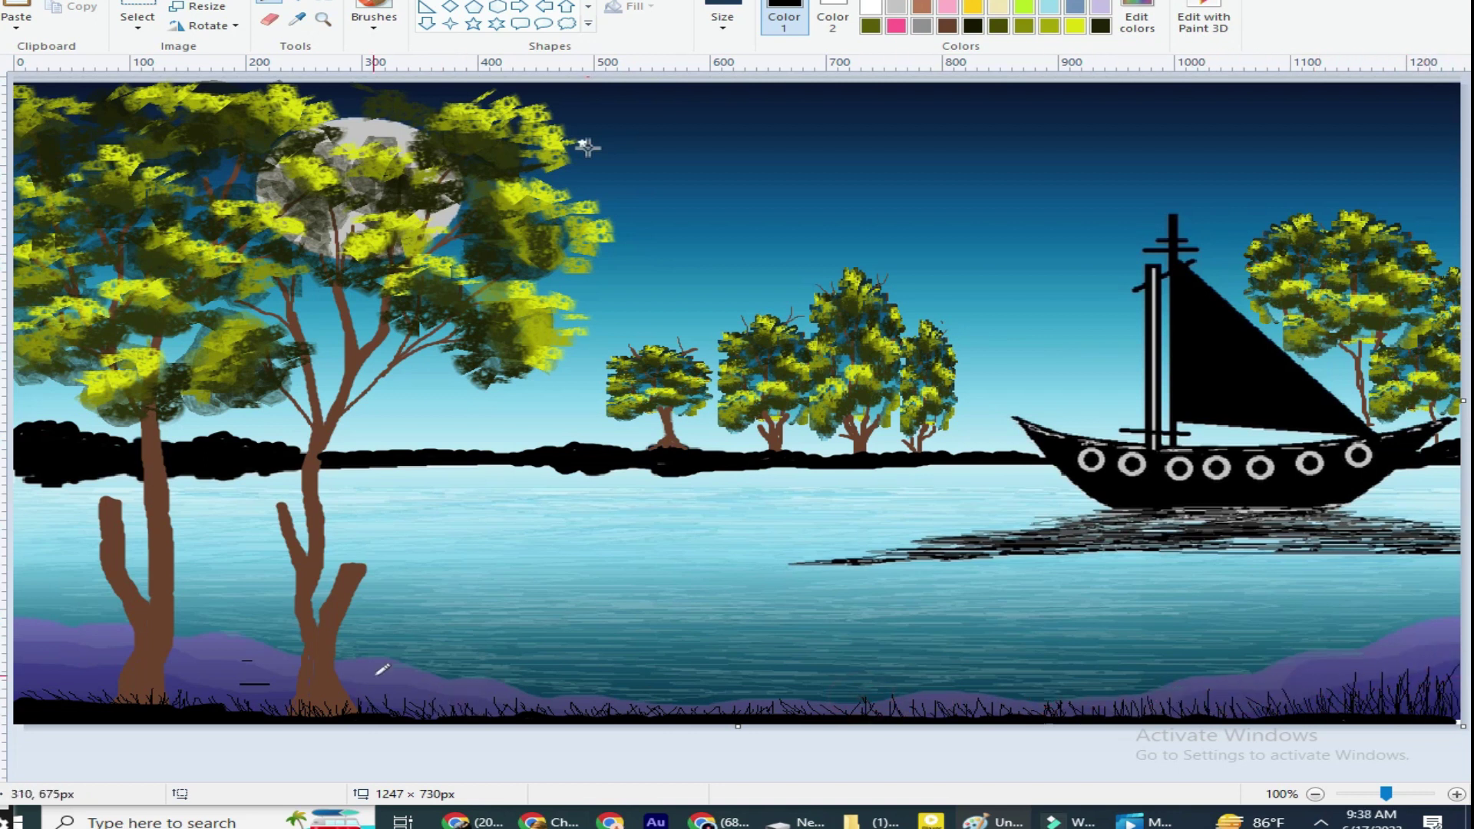